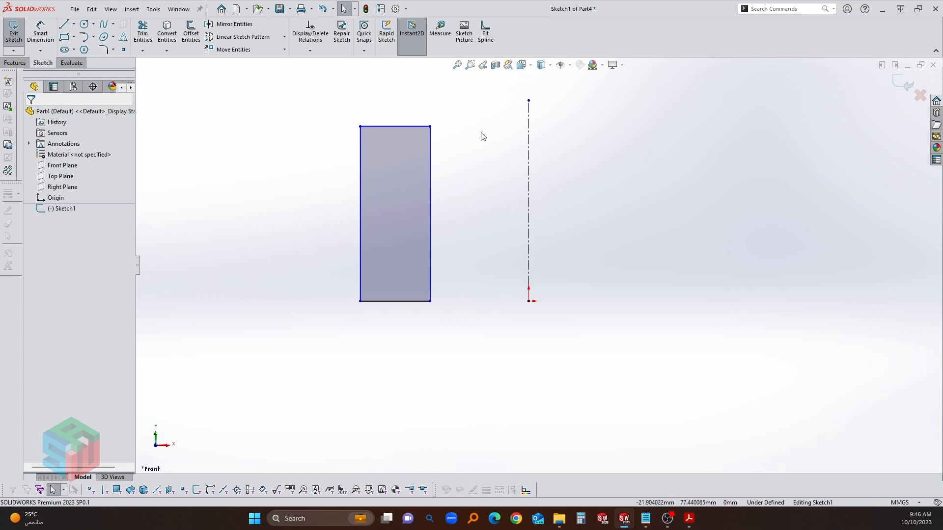
- Dimension the rectangle's outer vertical edge across the centerline as a 120 mm diameter
right_click_drag(472, 176, 471, 145)
left_click(360, 186)
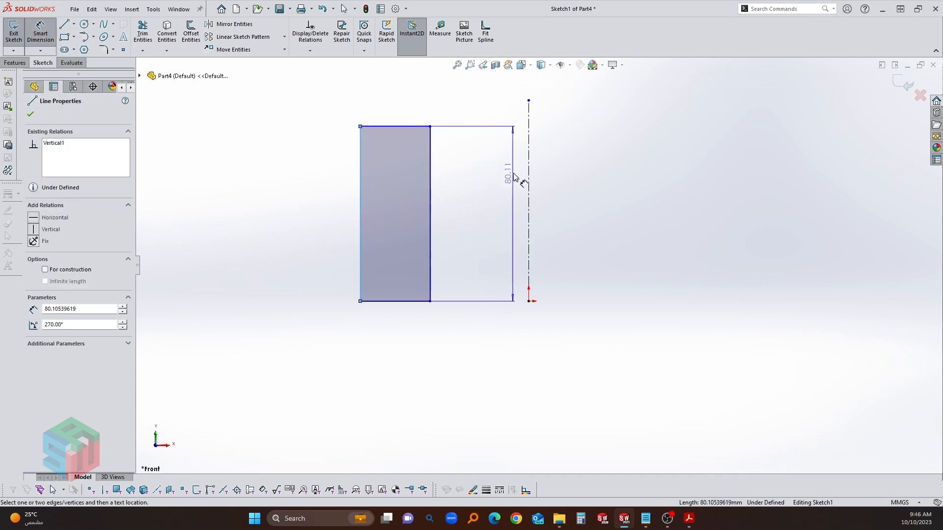
left_click(530, 177)
left_click(567, 357)
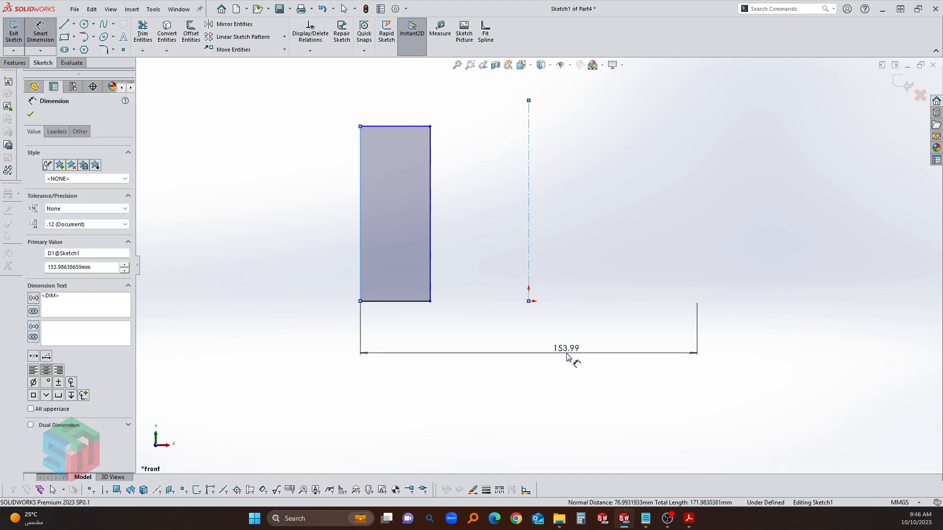
type("120")
key("Return")
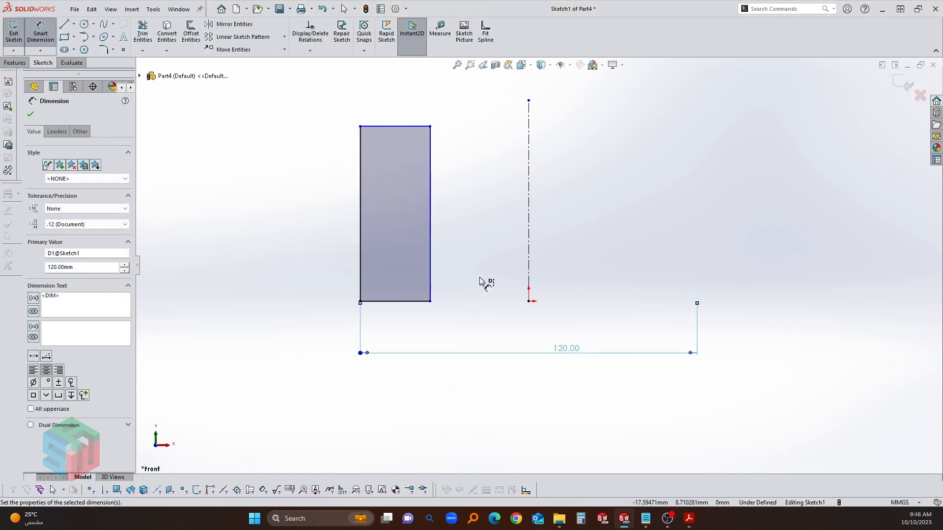
left_click(464, 278)
- Check the section view in the PDF drawing and sketch a 10 mm vertical line up from the rectangle's lower edge, near its outer corner
key("alt+Tab")
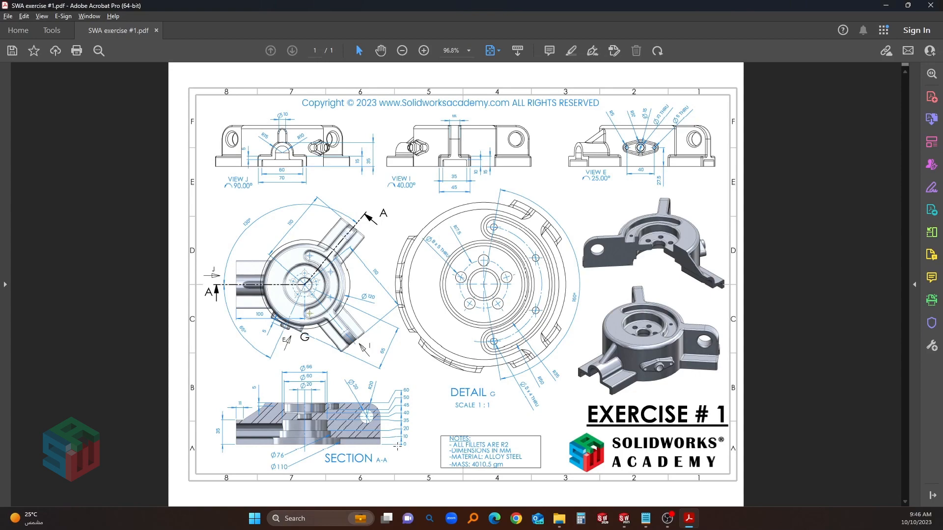
key("alt+Tab")
key("Escape")
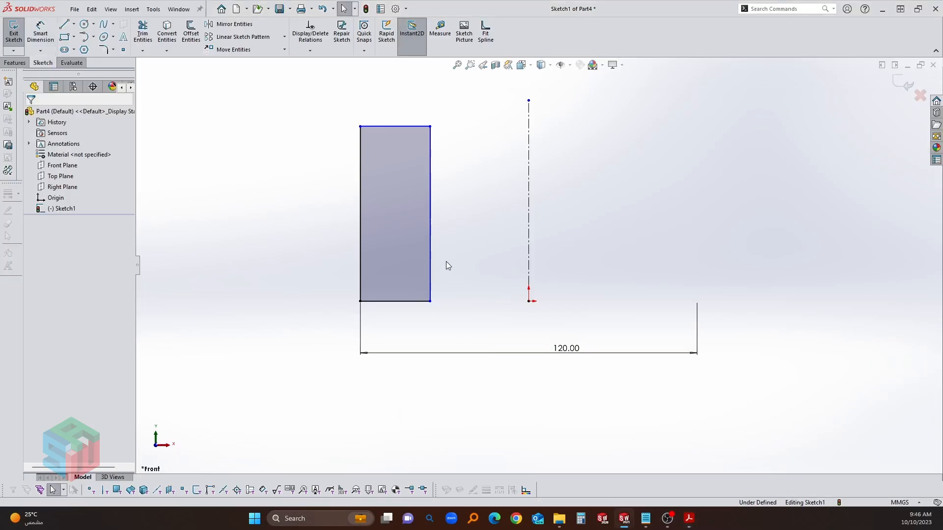
key("l")
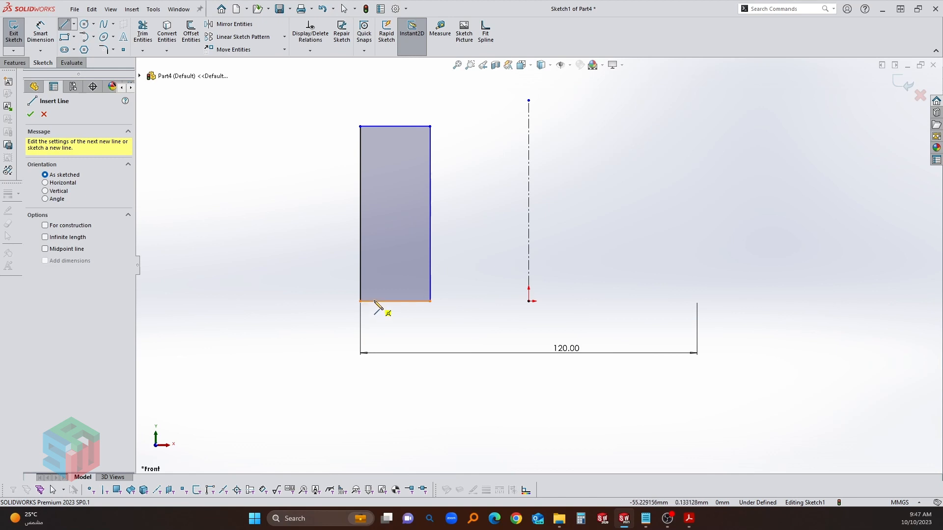
left_click(374, 301)
type("10")
key("Return")
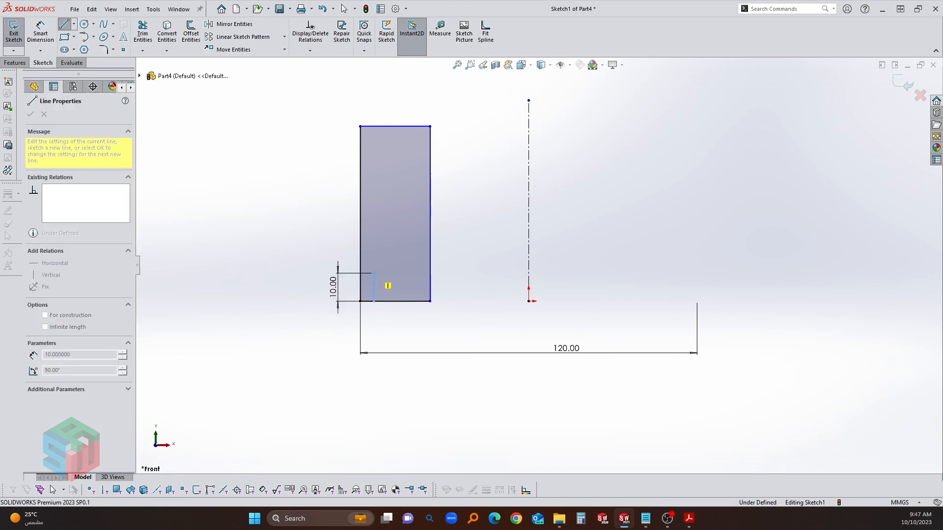
- Continue the line chain as alternating horizontal and vertical segments, stepping inward three times and back outward once before ending on the rectangle's upper edge
left_click(388, 273)
left_click(387, 241)
left_click(400, 241)
left_click(400, 203)
left_click(411, 203)
left_click(411, 166)
left_click(393, 165)
left_click(394, 125)
key("Escape")
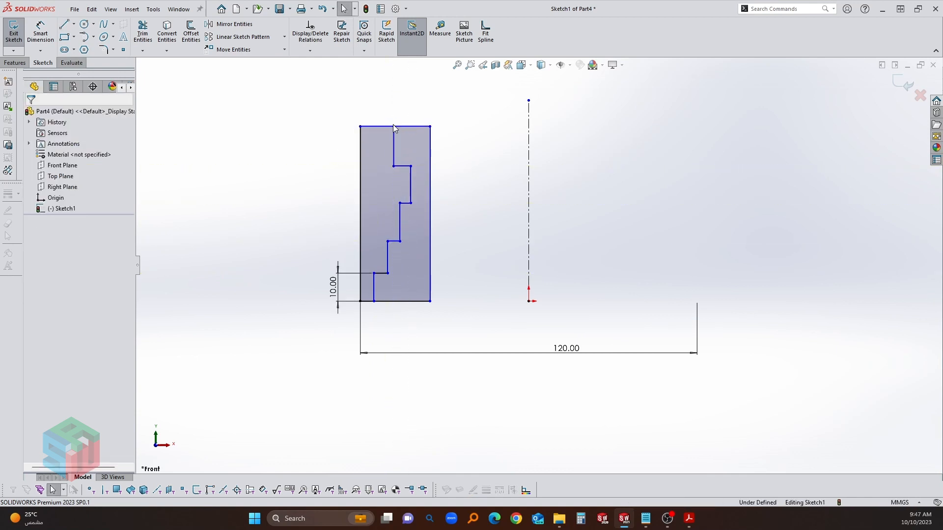
- Trim away the part of the rectangle between the stepped line and the centerline
key("t")
mouse_move(402, 107)
left_mouse_down()
mouse_move(429, 150)
mouse_move(412, 305)
left_mouse_up()
key("Escape")
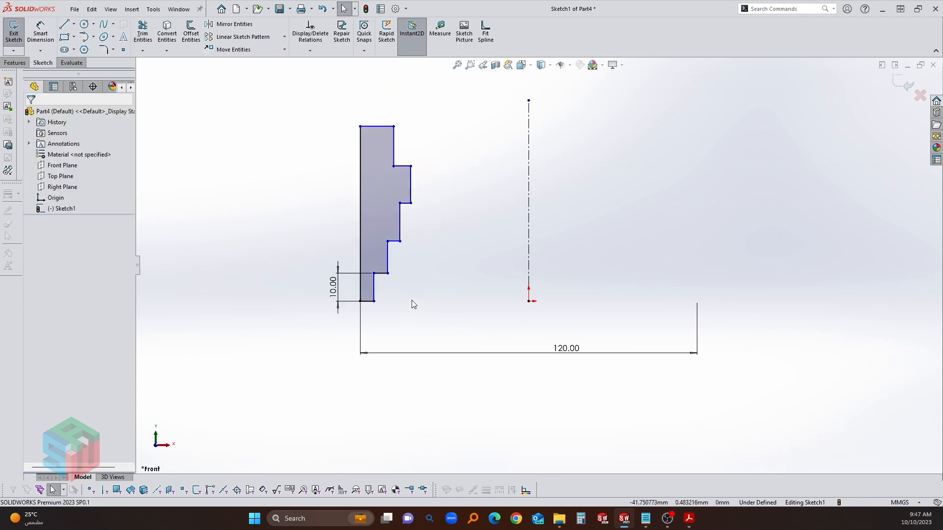
- Dimension the lowest step's vertical line across the centerline as a 110 mm diameter
key("d")
left_click(374, 287)
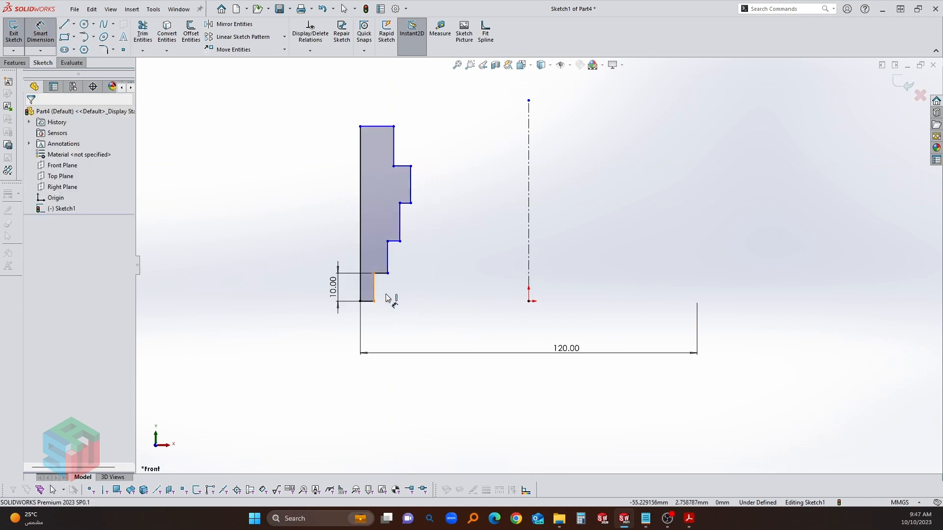
left_click(529, 277)
left_click(556, 326)
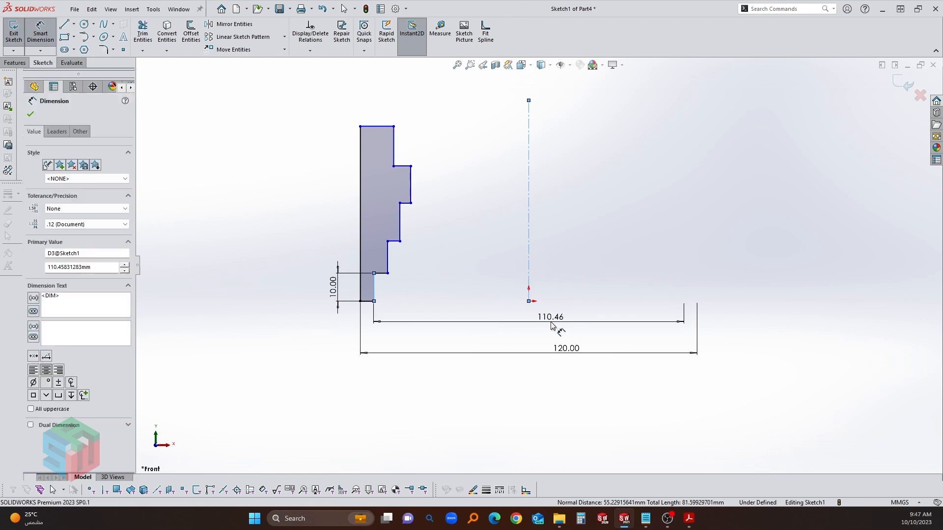
type("76")
key("Return")
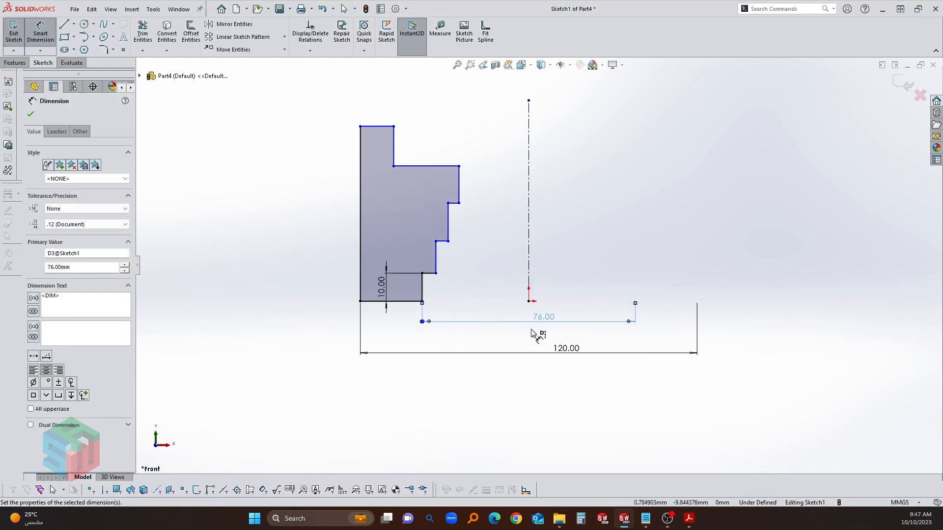
key("Escape")
type("110")
key("Return")
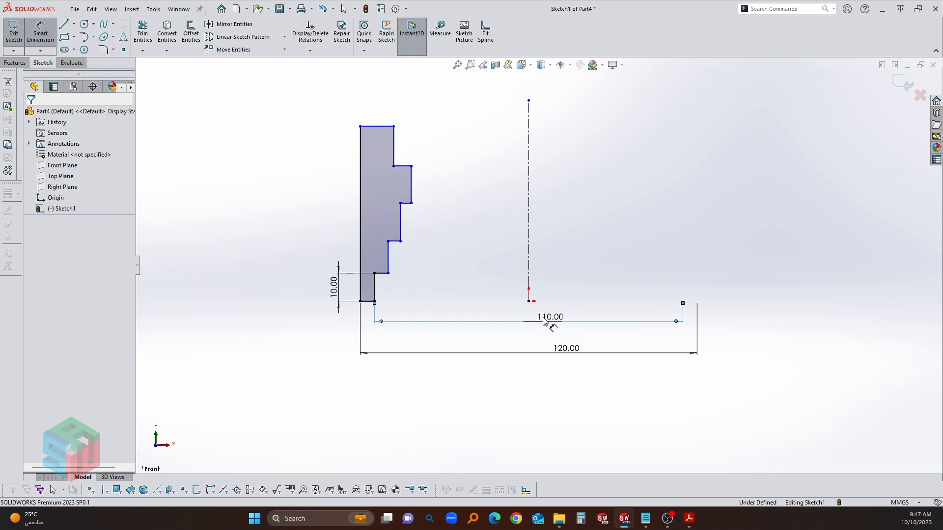
- Dimension the second step's vertical line across the centerline as a 76 mm diameter and check it against the PDF drawing
left_click(387, 269)
left_click(528, 265)
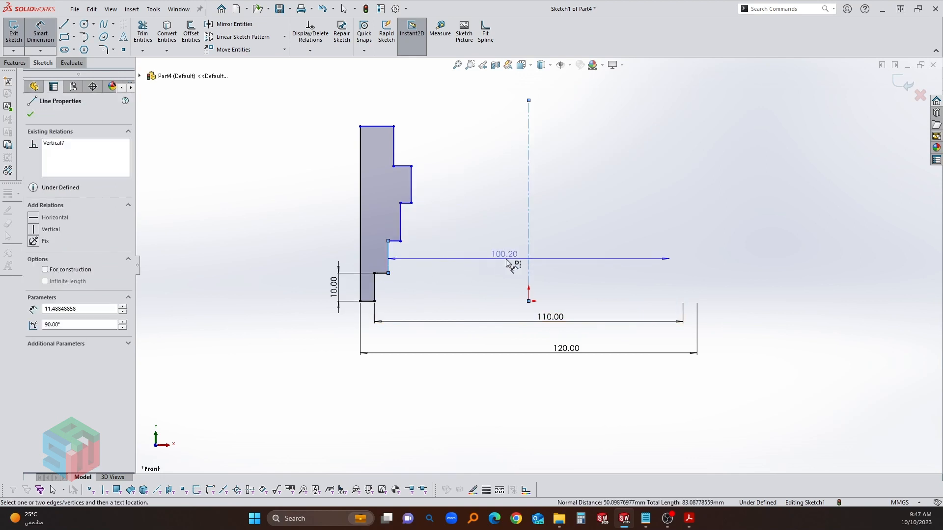
left_click(501, 272)
type("76")
key("Return")
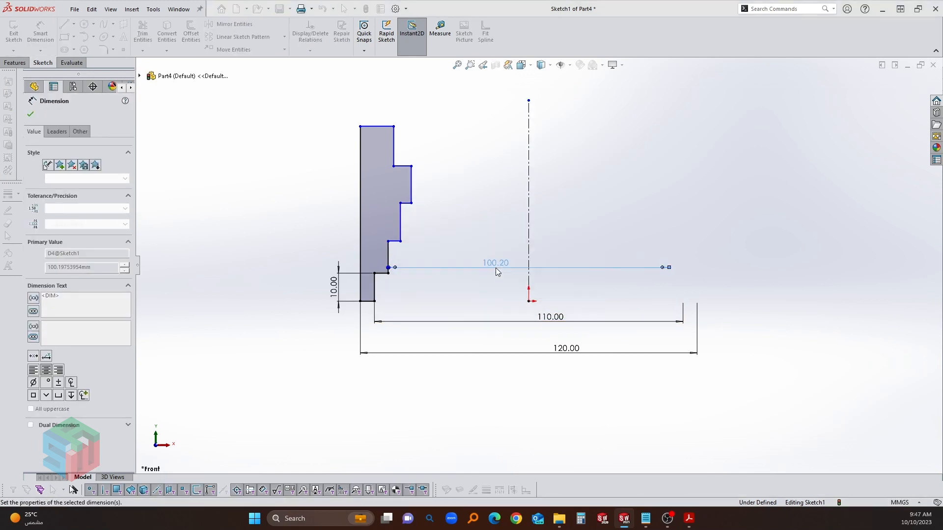
key("alt+Tab")
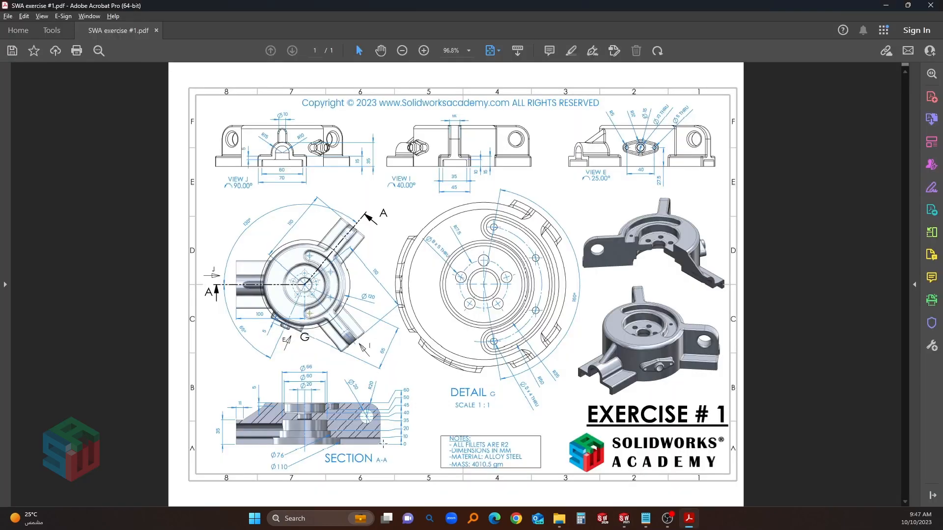
key("alt+Tab")
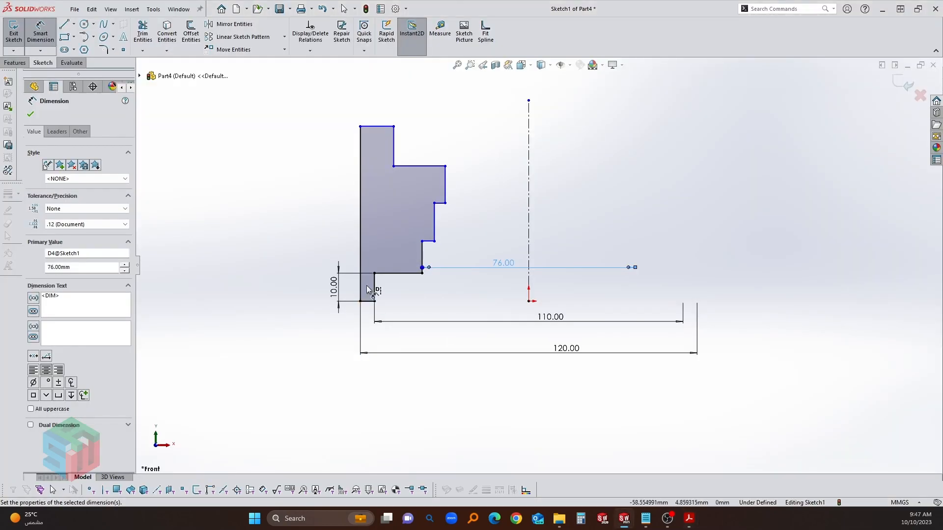
- Try to dimension the second step's height, and undo back to before the 76 mm diameter change
left_click(422, 265)
left_click(406, 255)
key("Escape")
key("ctrl+z")
key("ctrl+z")
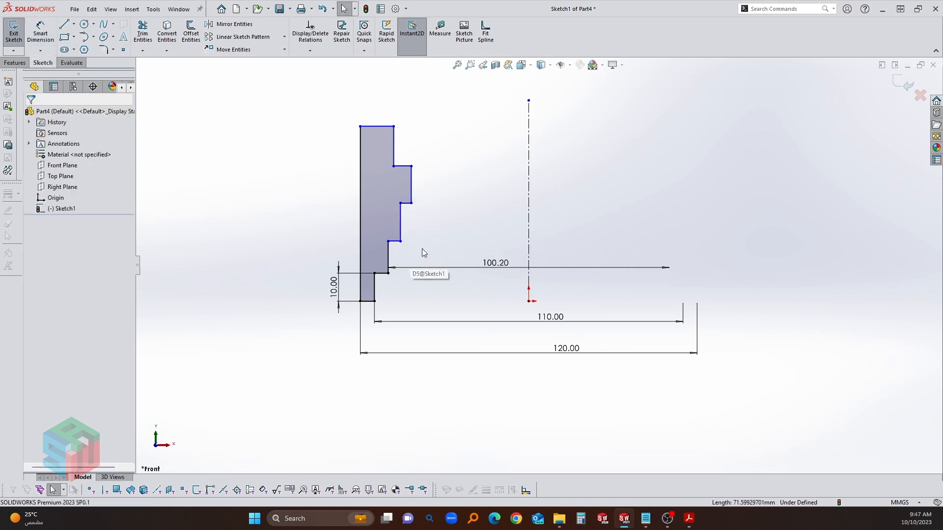
- Dimension the height of the second step's vertical line as 10 mm
key("Return")
left_click(388, 256)
left_click(342, 253)
type("10")
key("Return")
key("Escape")
- Consult the PDF drawing's section view and dimension the third step's vertical line across the centerline as a 66 mm diameter
key("alt+Tab")
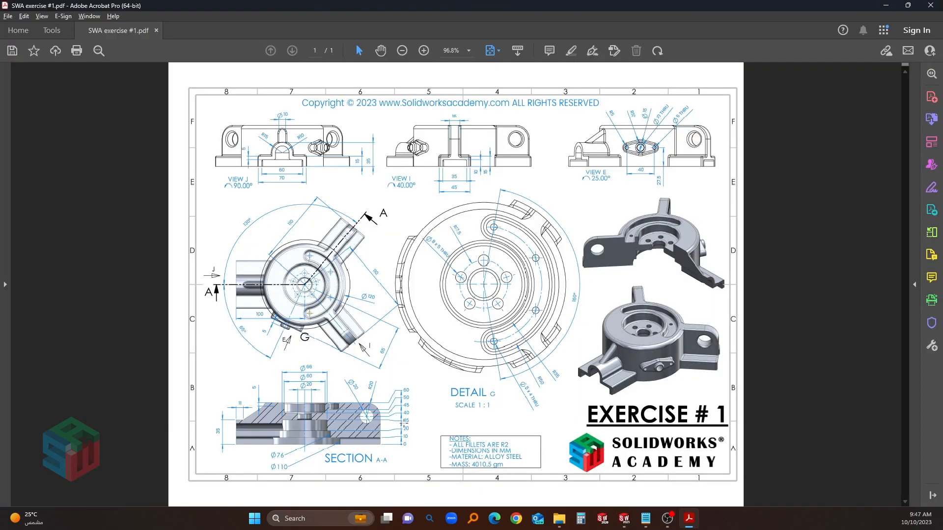
key("alt+Tab")
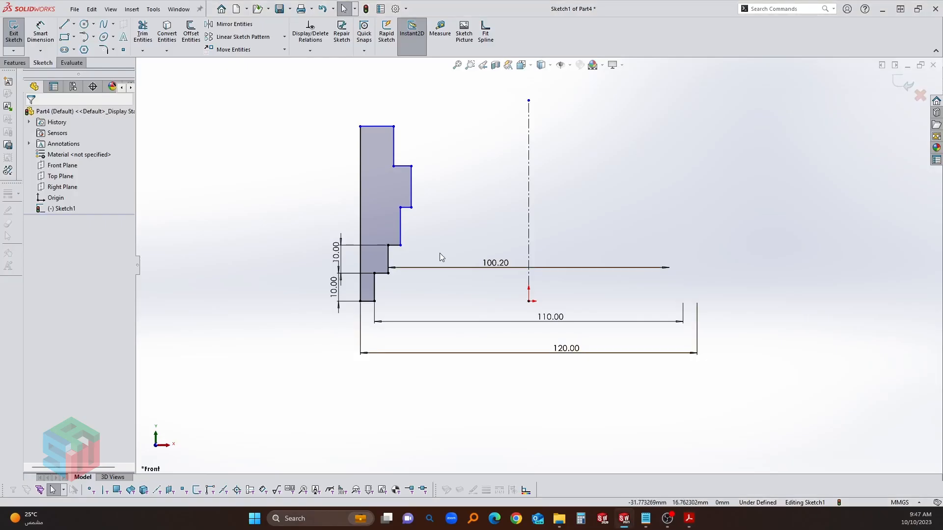
key("Return")
left_click(399, 237)
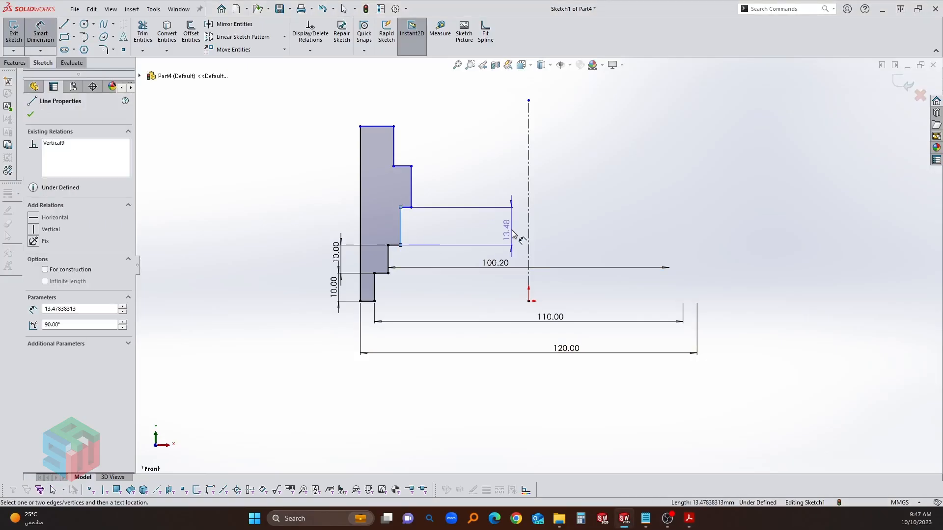
left_click(530, 232)
left_click(541, 232)
type("66")
key("Return")
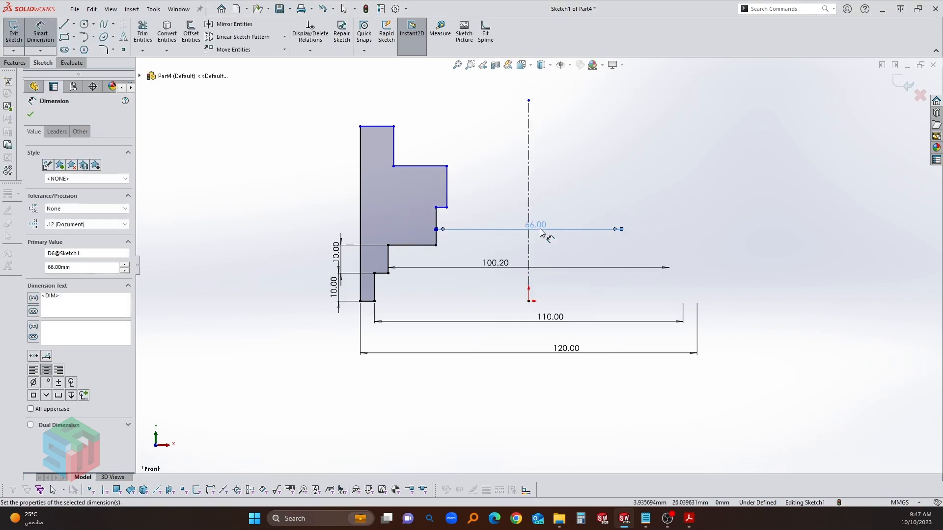
- Set the second step's diameter dimension to 76 mm
left_click(488, 263)
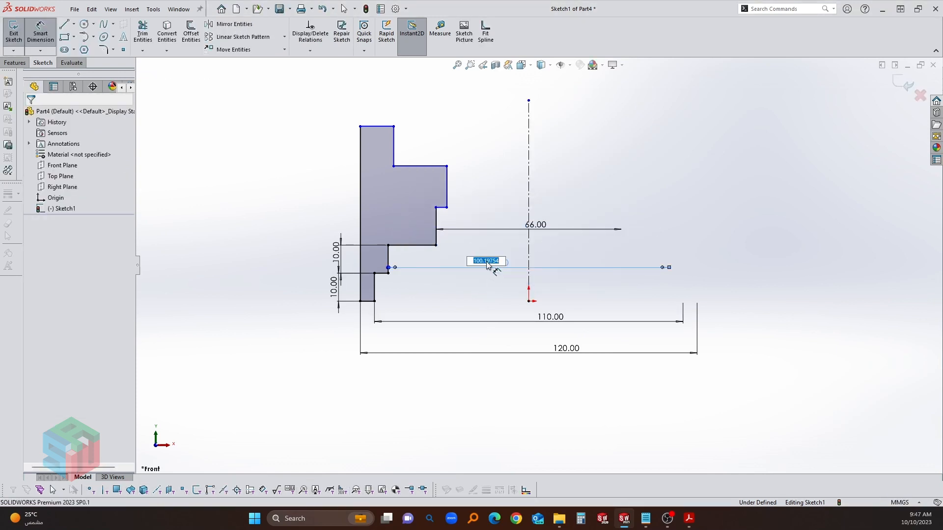
type("76")
key("Return")
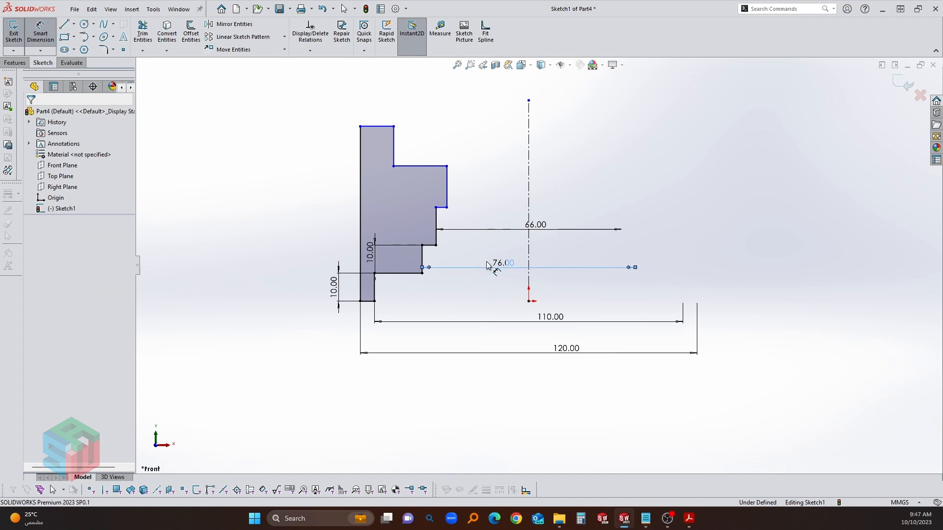
- Dimension the height of the third step's vertical line as 15 mm
left_click(435, 218)
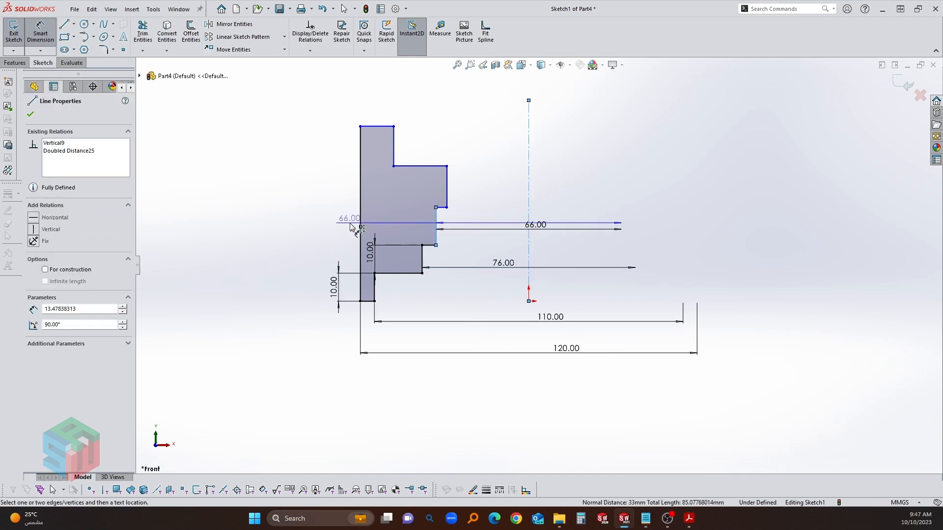
left_click(347, 227)
type("15")
key("Return")
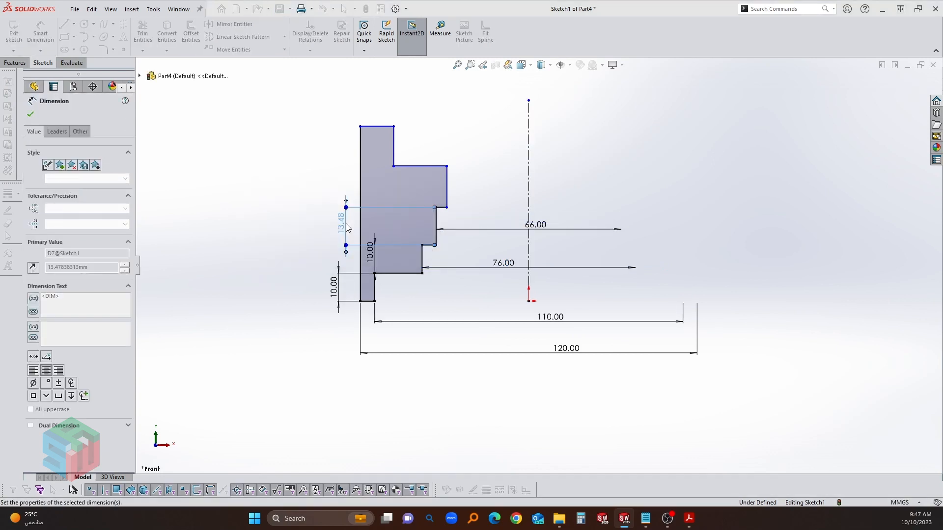
key("Escape")
- Check the section heights in the PDF drawing and dimension the fourth step's vertical line as 10 mm high
key("alt+Tab")
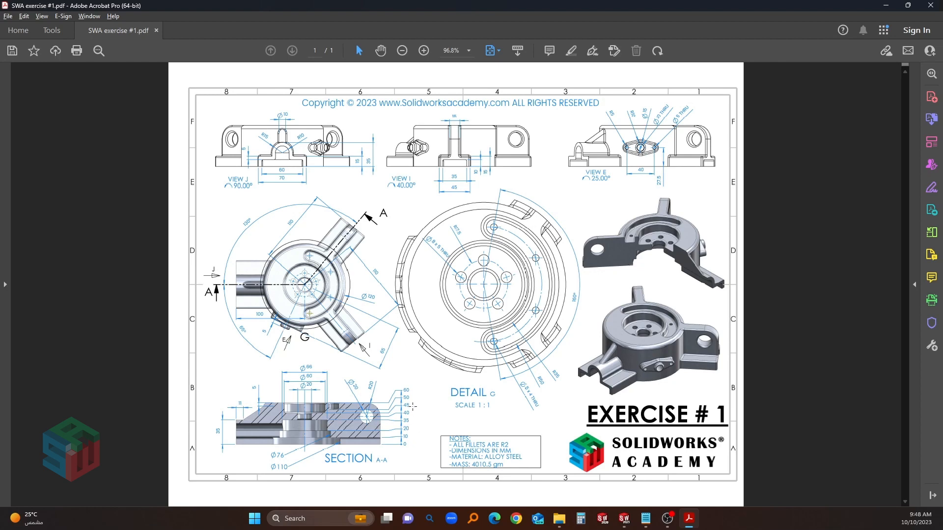
key("alt+Tab")
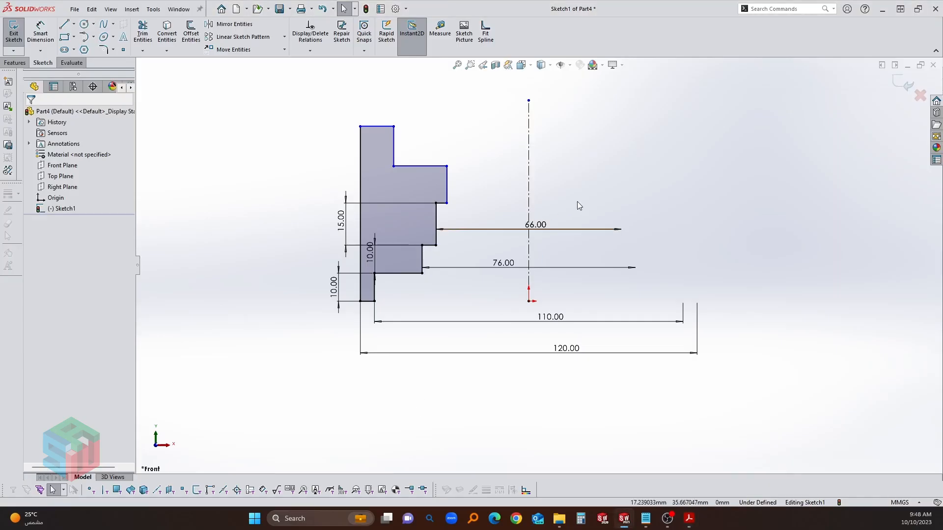
key("d")
left_click(447, 192)
left_click(415, 192)
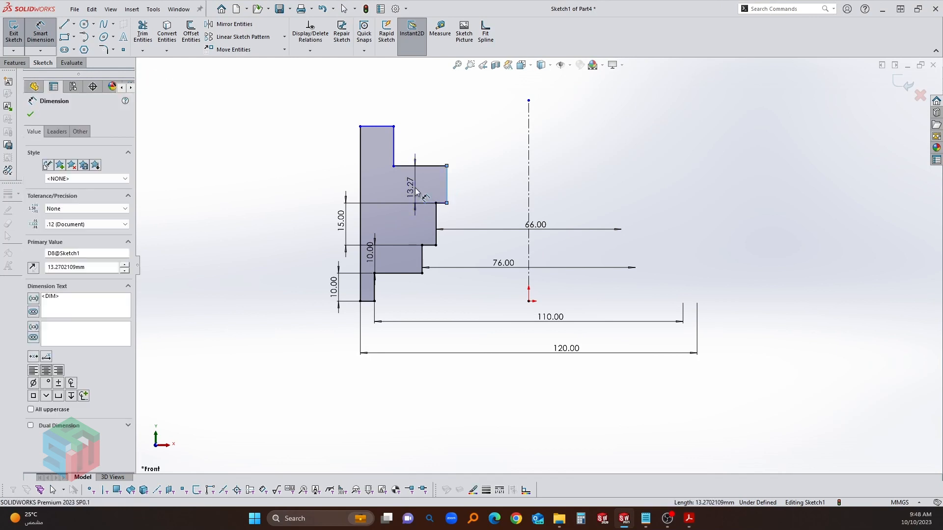
key("Return")
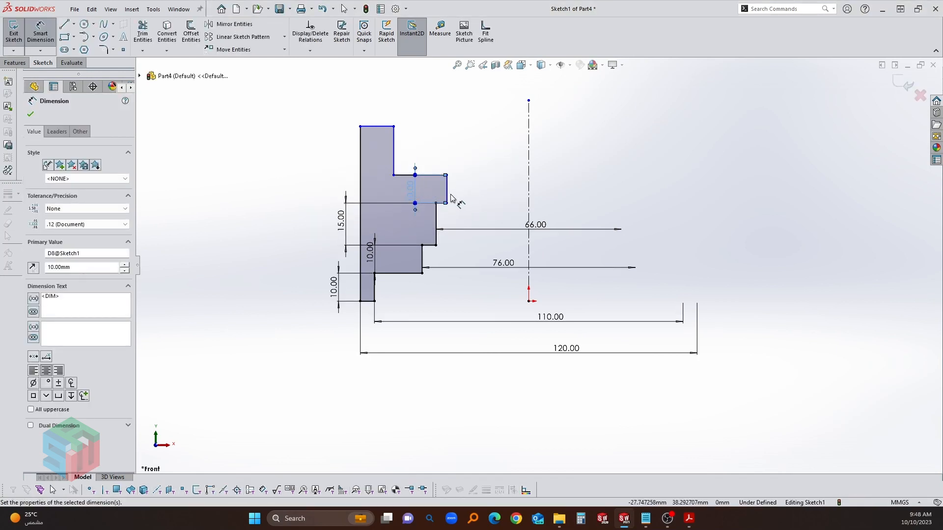
- Dimension the fourth step's vertical line across the centerline as a 20 mm diameter
left_click(447, 195)
left_click(530, 199)
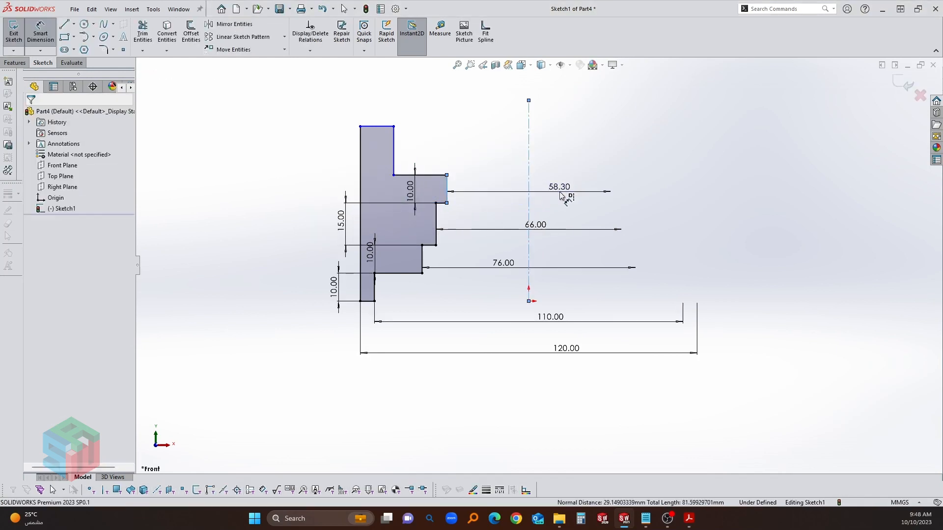
left_click(501, 187)
type("20")
key("Return")
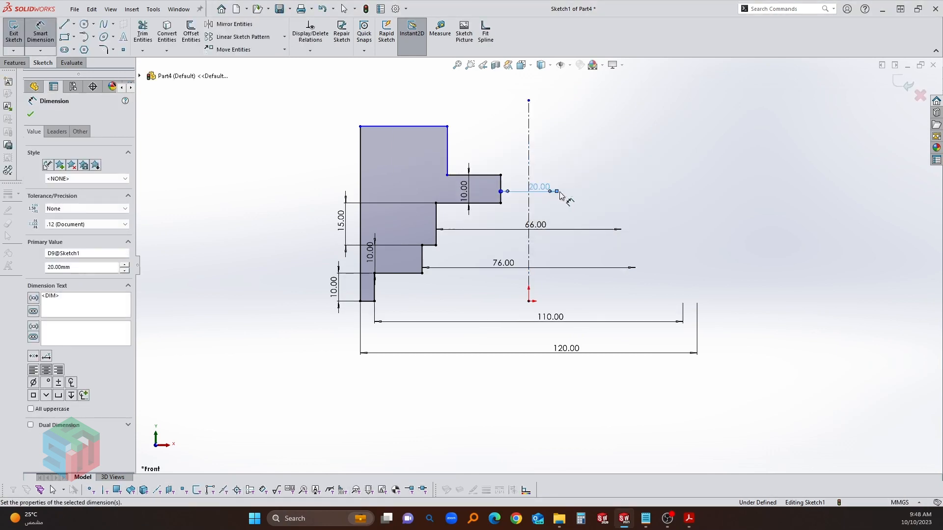
- Consult the PDF drawing and dimension the uppermost inner vertical line's height as 15 mm
key("alt+Tab")
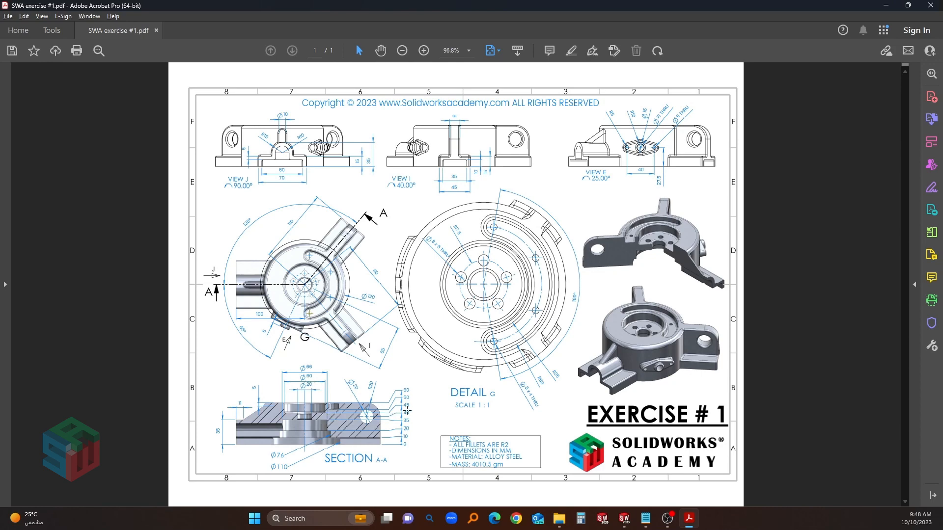
key("alt+Tab")
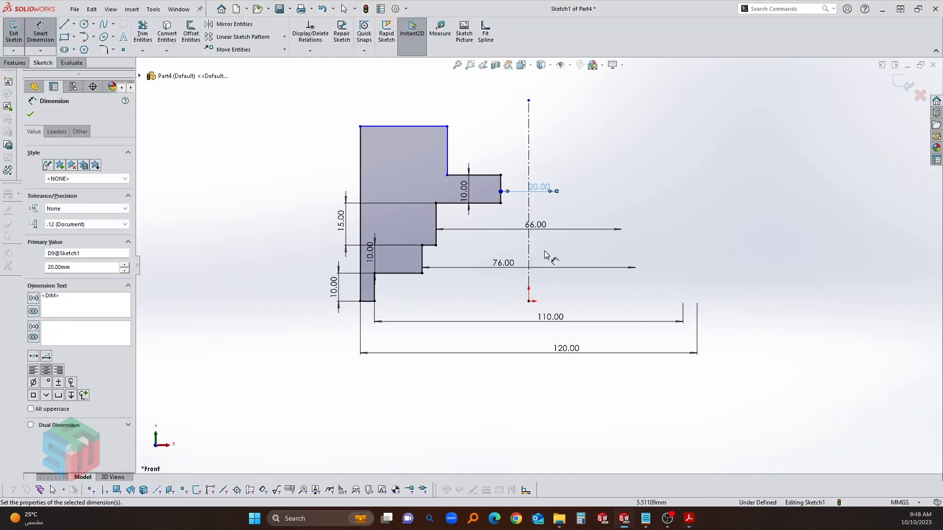
left_click(447, 156)
left_click(427, 162)
type("15")
key("Return")
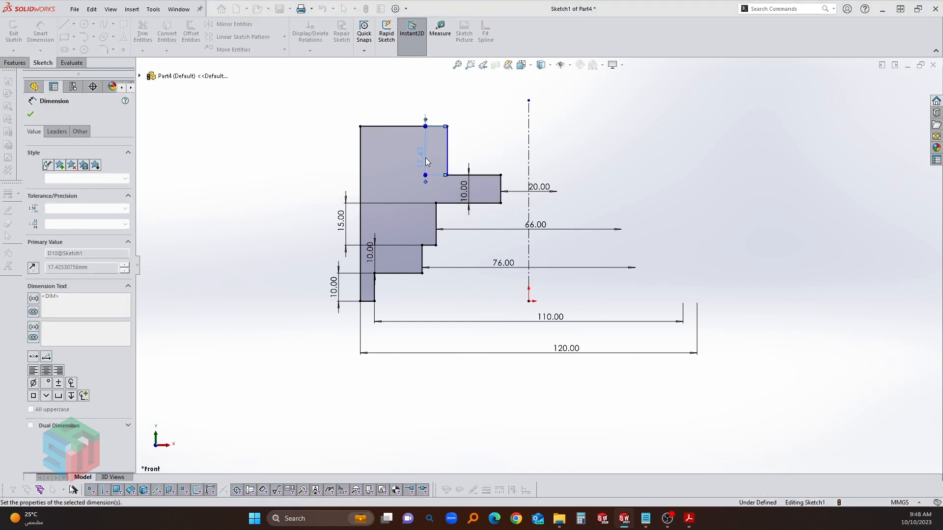
- Dimension the uppermost inner vertical line across the centerline as a 60 mm diameter
left_click(530, 147)
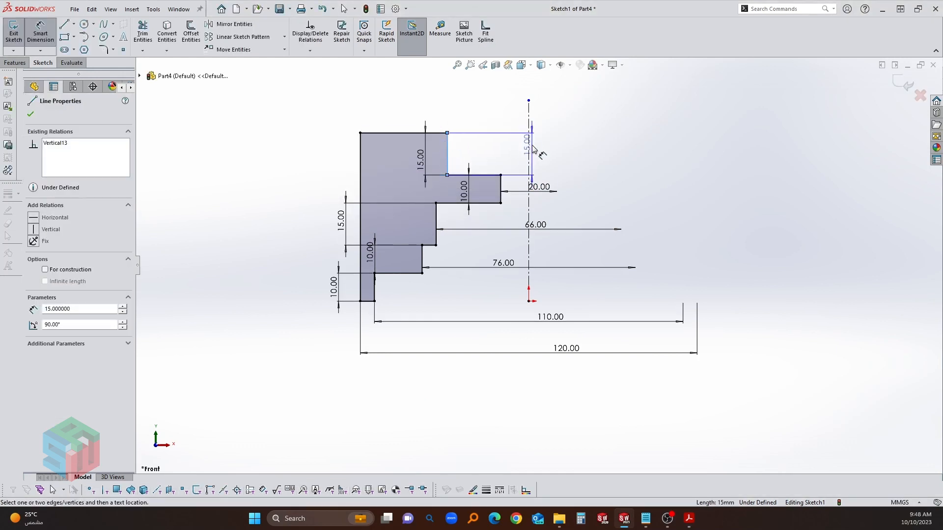
left_click(530, 147)
left_click(540, 147)
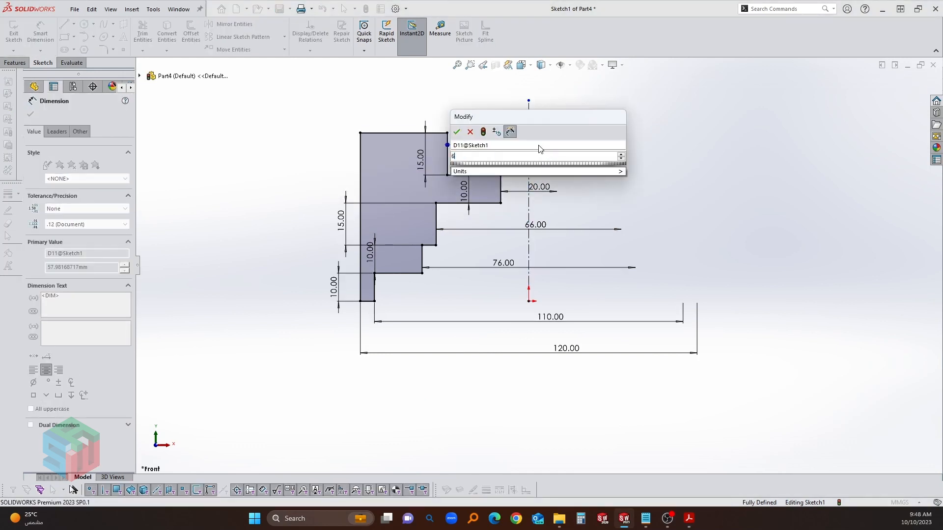
key("Return")
key("Escape")
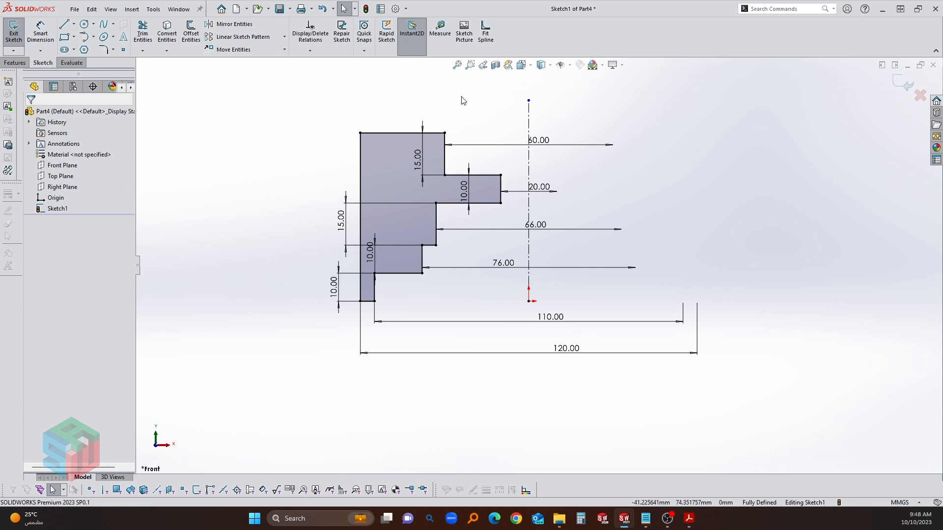
- Exit the profile sketch and revolve it 360° about the centerline into the solid hub
left_click(898, 83)
left_click(22, 64)
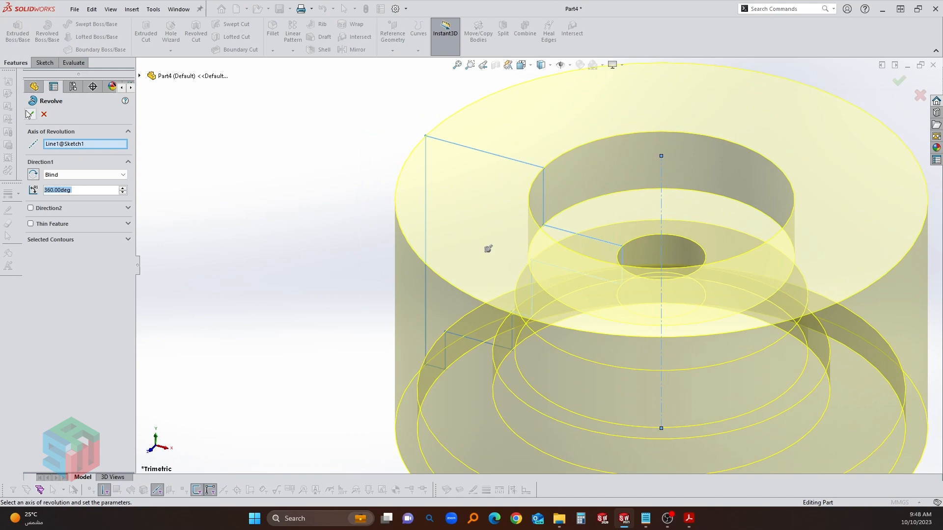
left_click(29, 114)
scroll(639, 334, "up", 3)
scroll(706, 284, "down", 3)
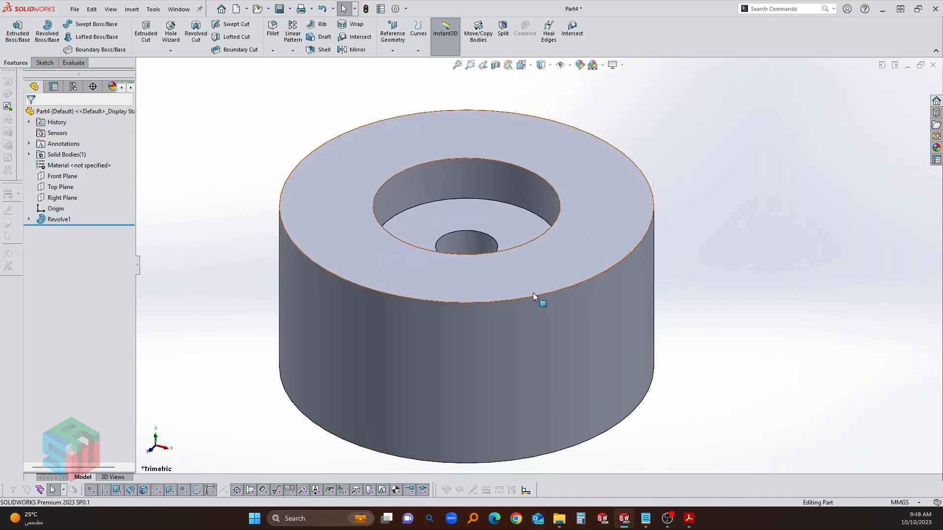
scroll(532, 289, "up", 1)
- Consult the PDF drawing, then sketch a rectangle about 78 by 35 mm on the Top Plane, overlapping the hub's left side
key("alt+Tab")
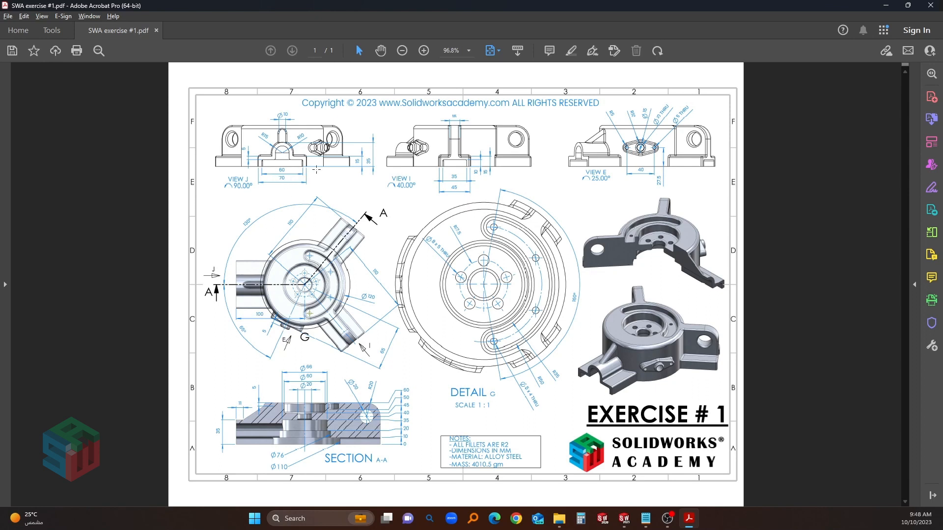
key("alt+Tab")
left_click(65, 187)
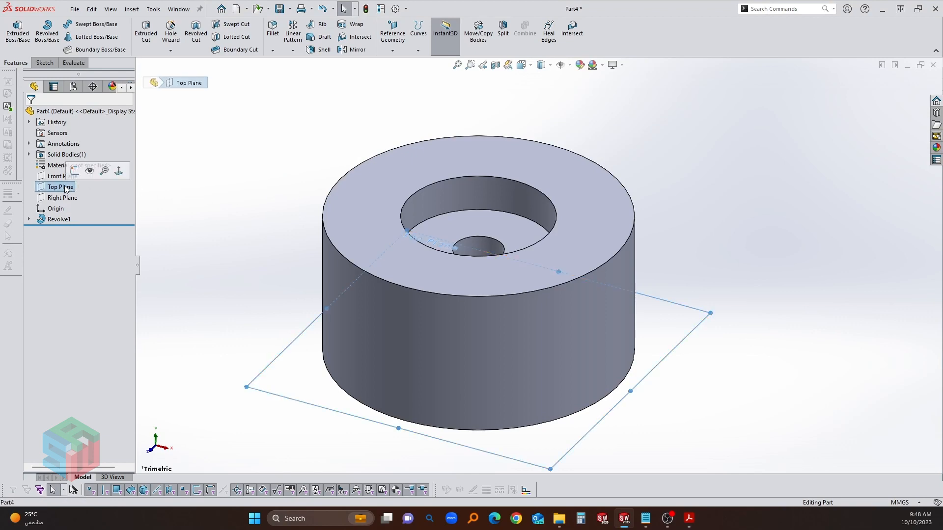
left_click(75, 171)
scroll(233, 311, "up", 2)
key("r")
left_click(291, 227)
left_click(449, 300)
key("Escape")
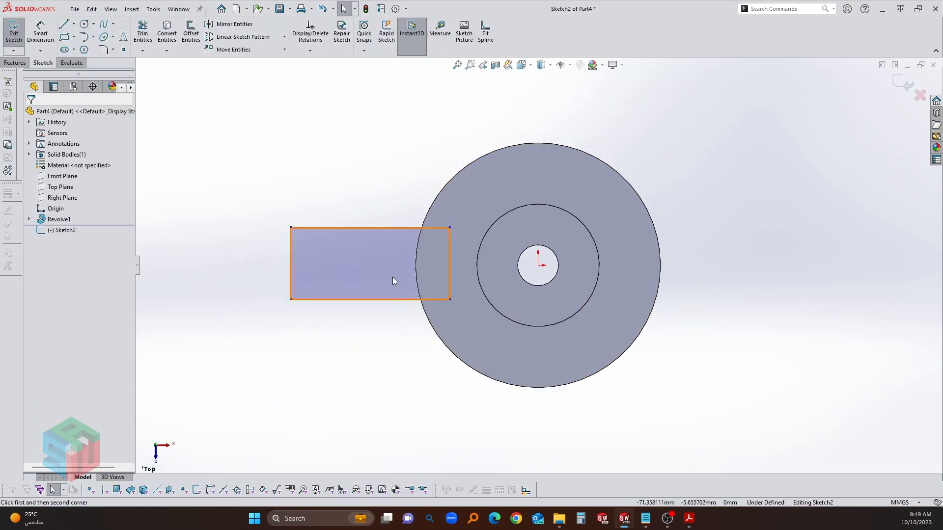
- Draw a centerline from the origin to the midpoint of the rectangle's left side and make it horizontal
left_click(74, 24)
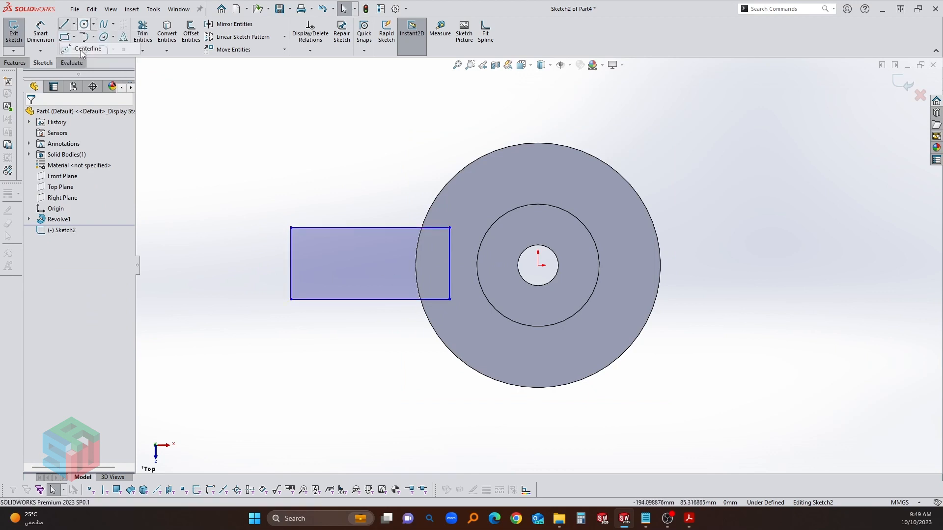
left_click(82, 45)
left_click(538, 265)
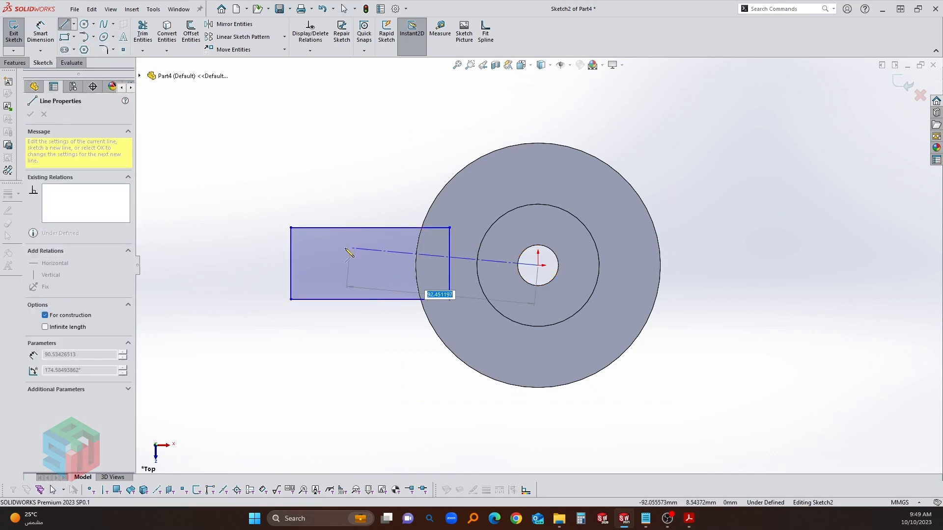
left_click(292, 263)
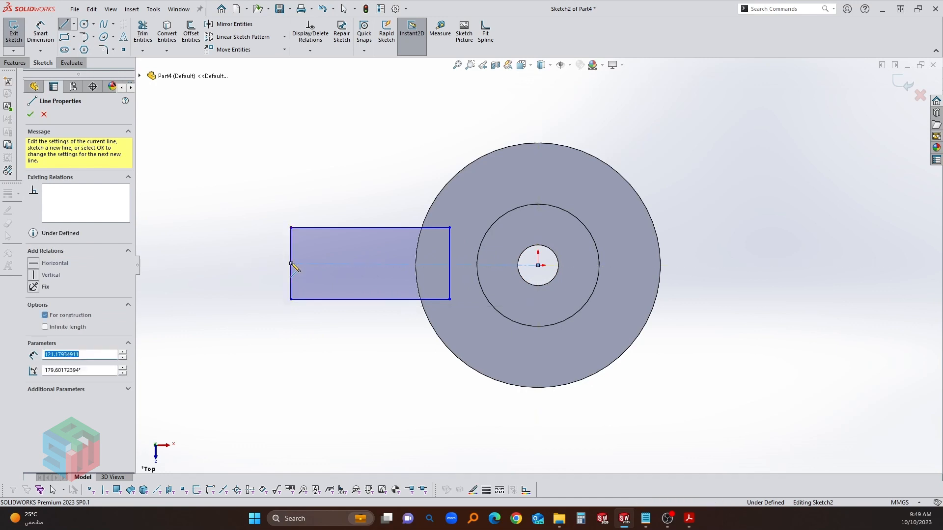
key("Escape")
left_click(333, 261)
left_click(362, 216)
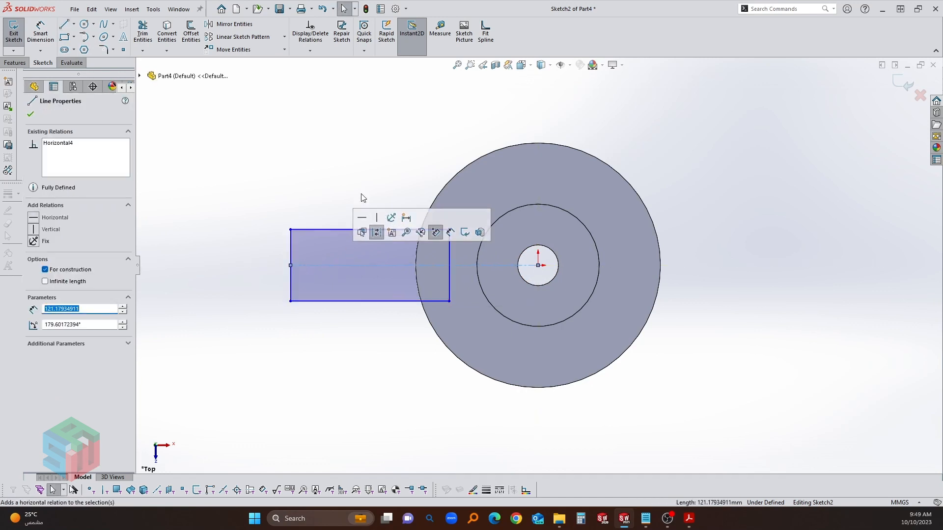
left_click(369, 191)
- Dimension the distance between the rectangle's two horizontal sides as 70 mm
key("d")
left_click(370, 229)
left_click(362, 301)
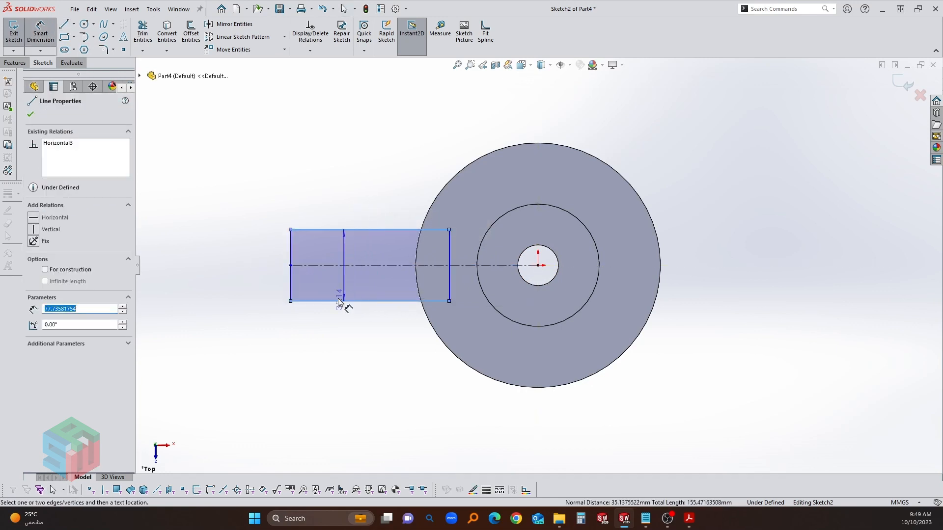
left_click(281, 286)
type("70")
key("Return")
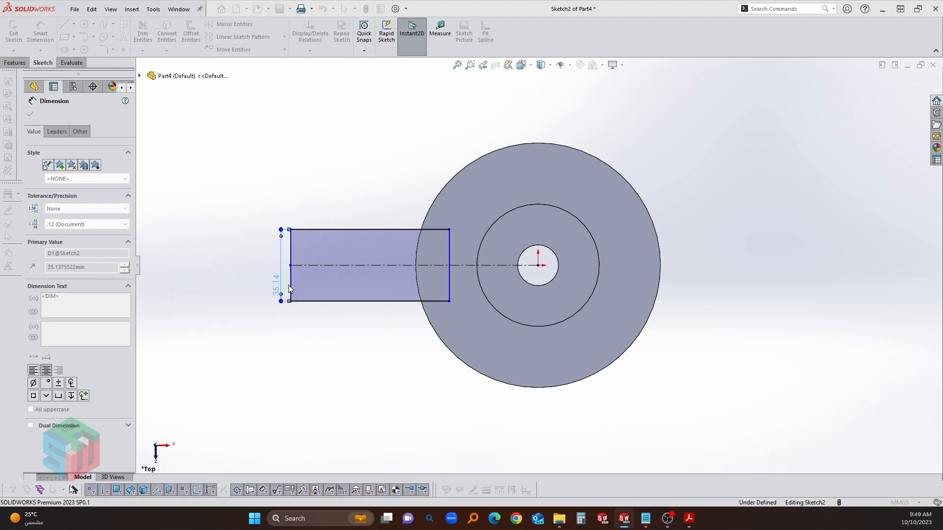
- Dimension the horizontal distance from the rectangle's left side to the origin as 100 mm
left_click(292, 287)
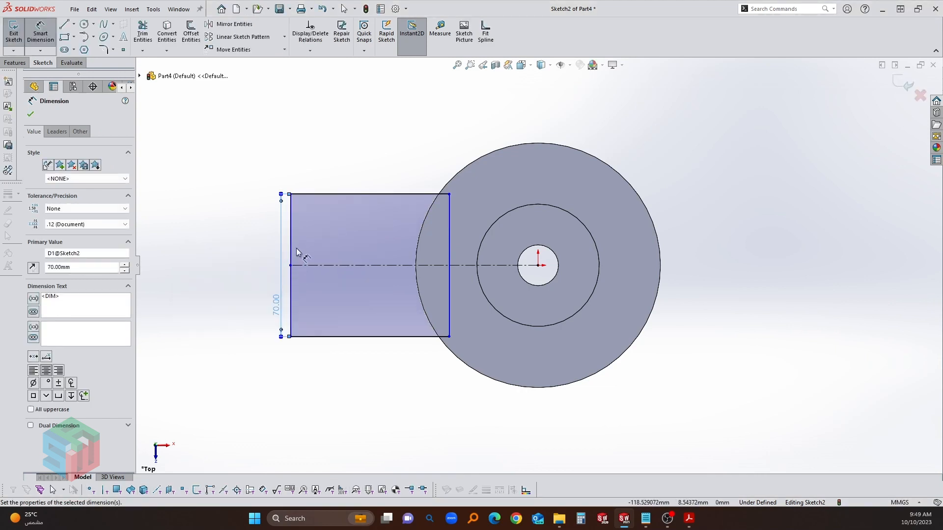
left_click(538, 266)
left_click(457, 435)
type("1")
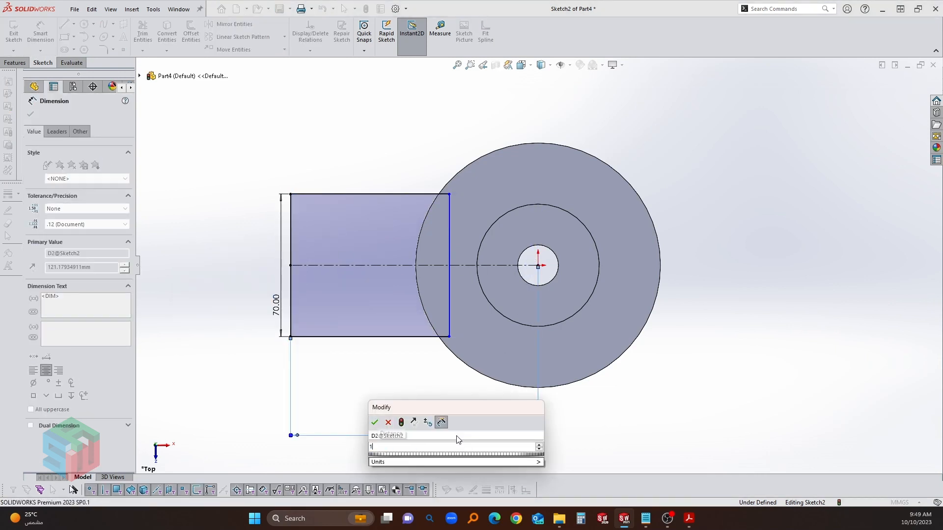
key("Return")
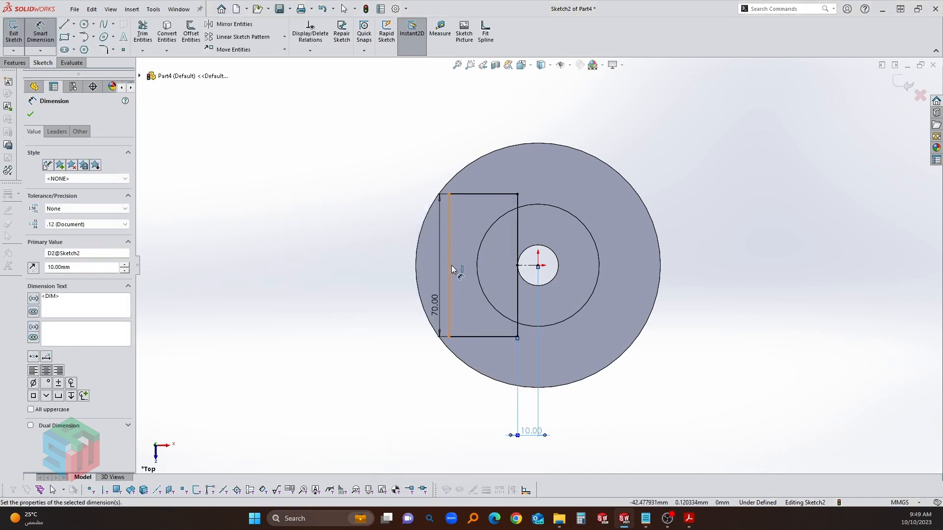
double_click(531, 433)
key("Return")
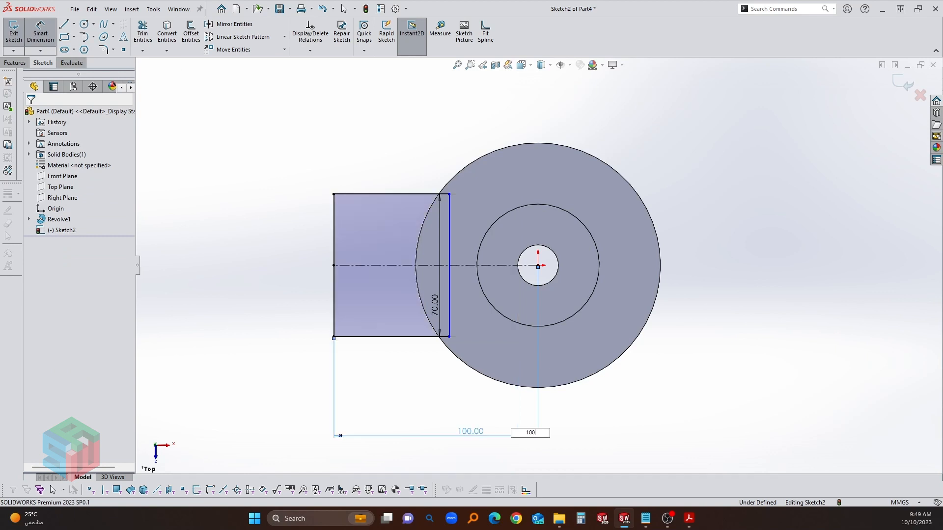
- Convert the hub's 120 mm outer circular edge into a sketch entity
scroll(431, 229, "down", 1)
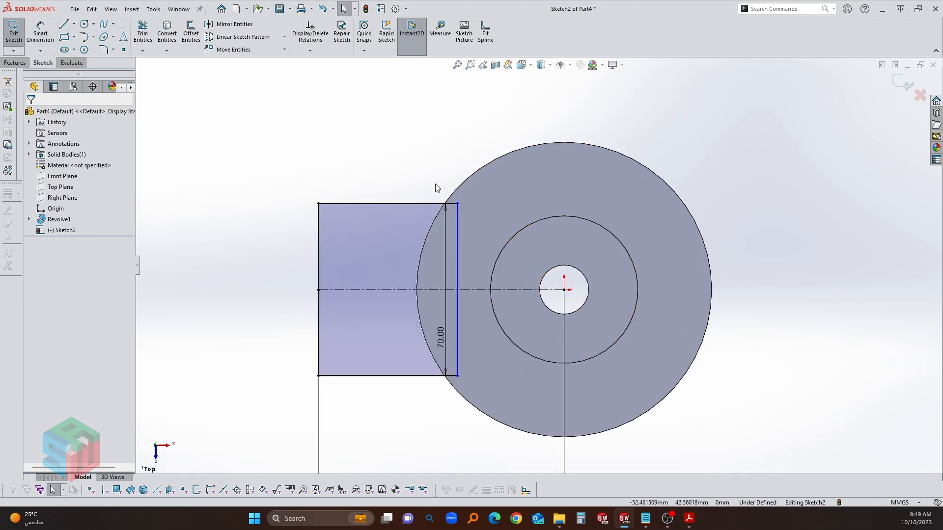
left_click(432, 227)
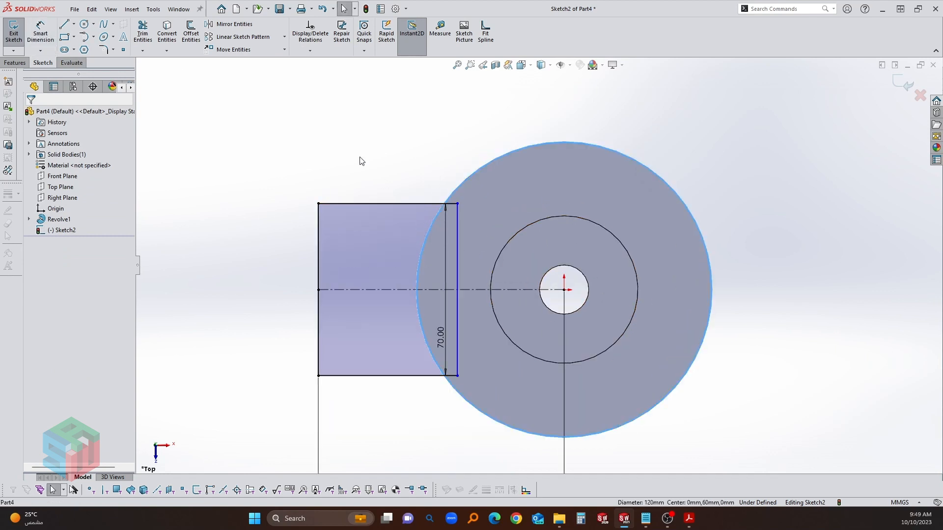
left_click(172, 36)
scroll(367, 194, "down", 1)
- Trim the converted circle and the rectangle lines inside the hub, keeping only the arm outline closed by the hub's arc
key("t")
left_click_drag(464, 154, 499, 258)
scroll(478, 196, "down", 1)
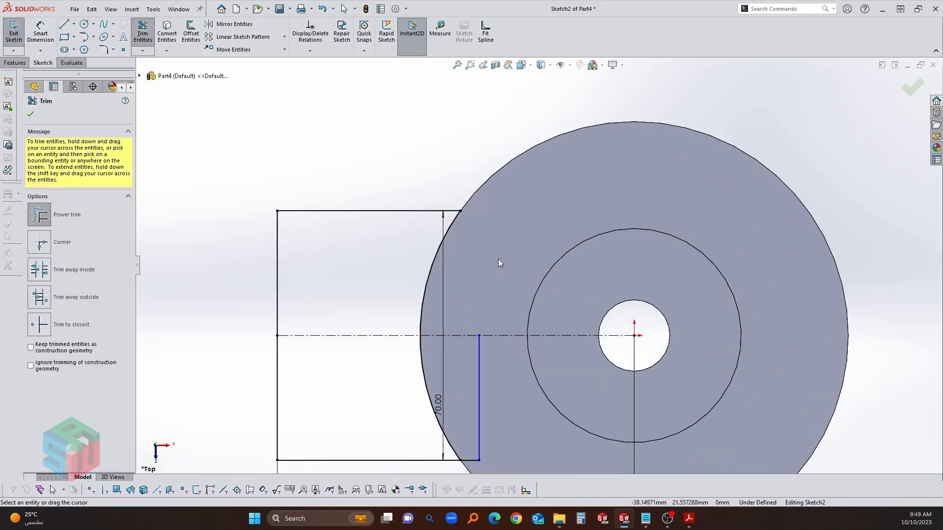
scroll(499, 260, "up", 3)
left_click_drag(511, 351, 508, 362)
key("Escape")
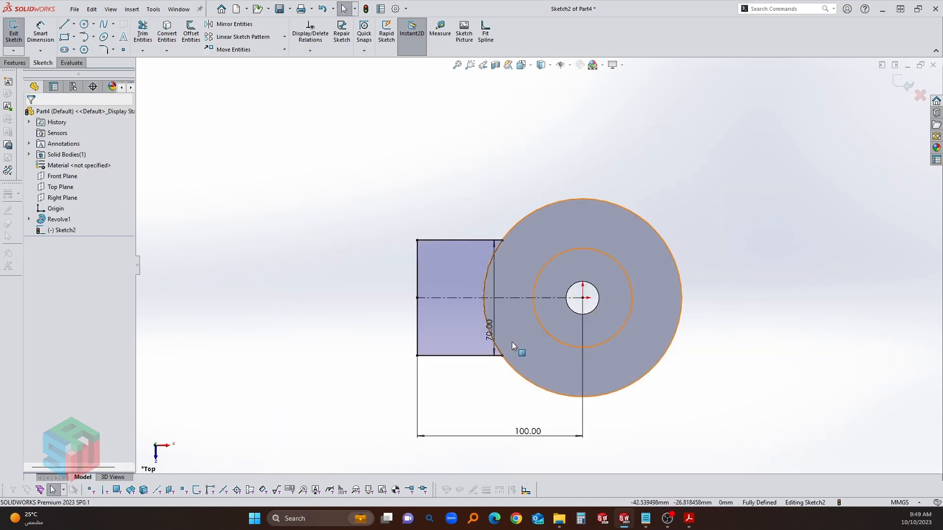
scroll(509, 339, "up", 1)
scroll(648, 299, "down", 1)
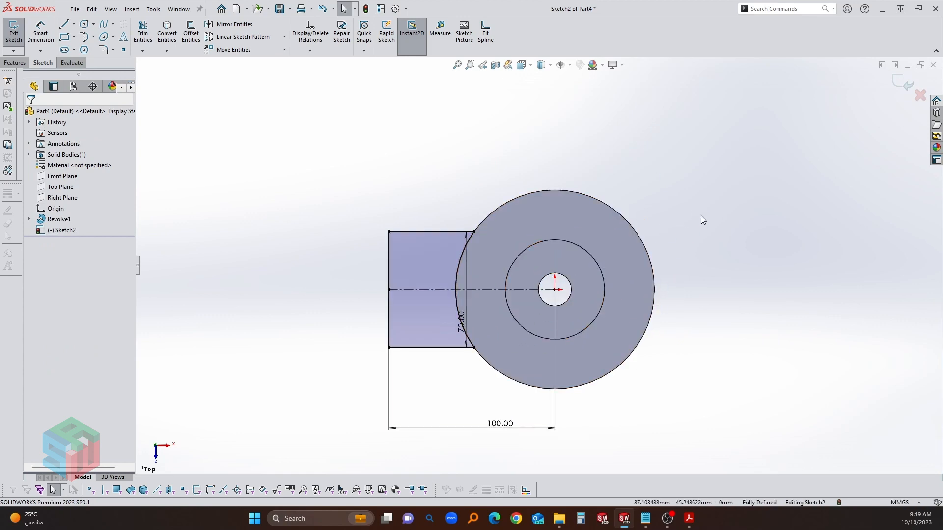
- Consult the PDF drawing and sketch a slanted centerline from the origin to a point beyond the hub's lower-right edge
key("alt+Tab")
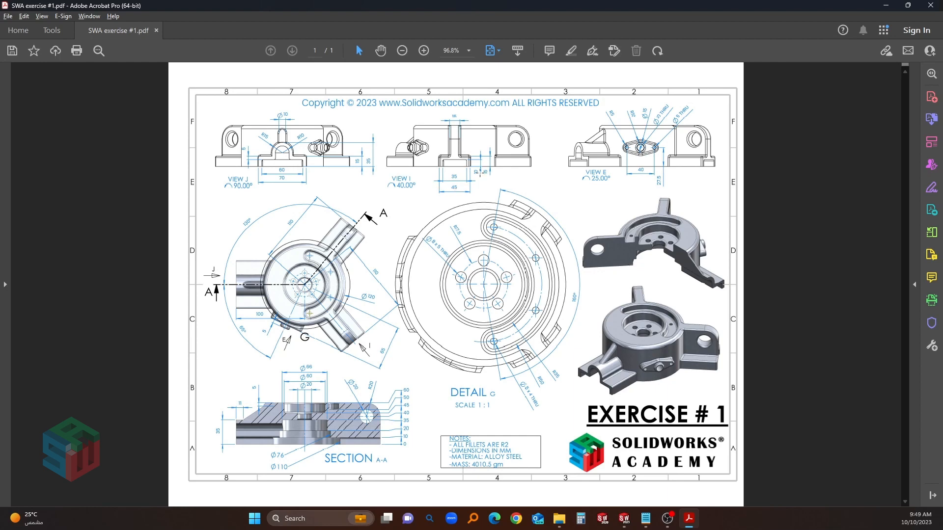
key("alt+Tab")
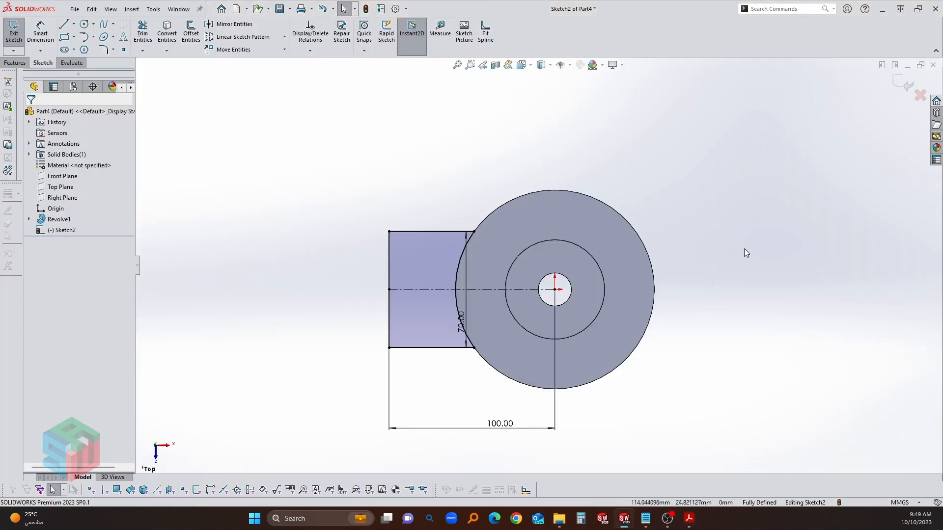
scroll(745, 249, "up", 1)
scroll(726, 241, "down", 2)
left_click(73, 24)
left_click(91, 44)
left_click_drag(444, 305, 586, 420)
key("Escape")
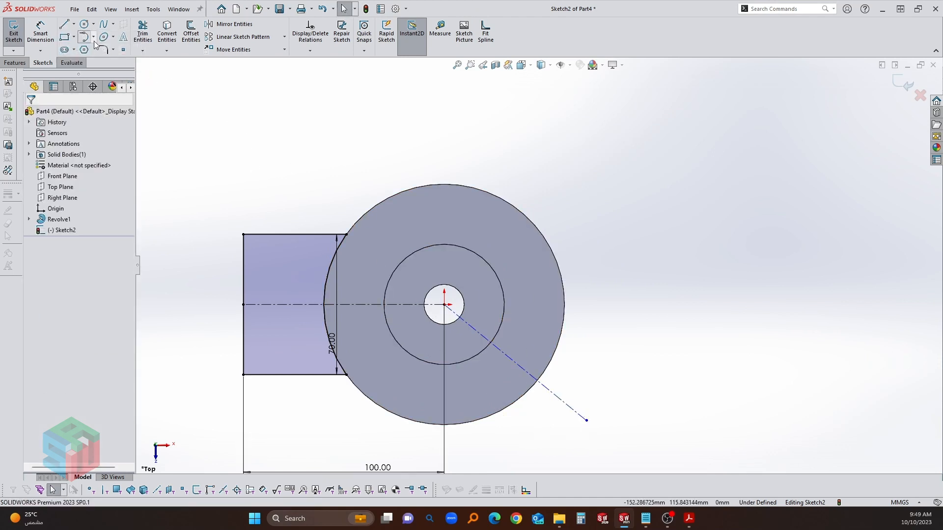
- Sketch a second slanted centerline from the origin to a point beyond the hub's upper-right edge
left_click(73, 23)
left_click(91, 44)
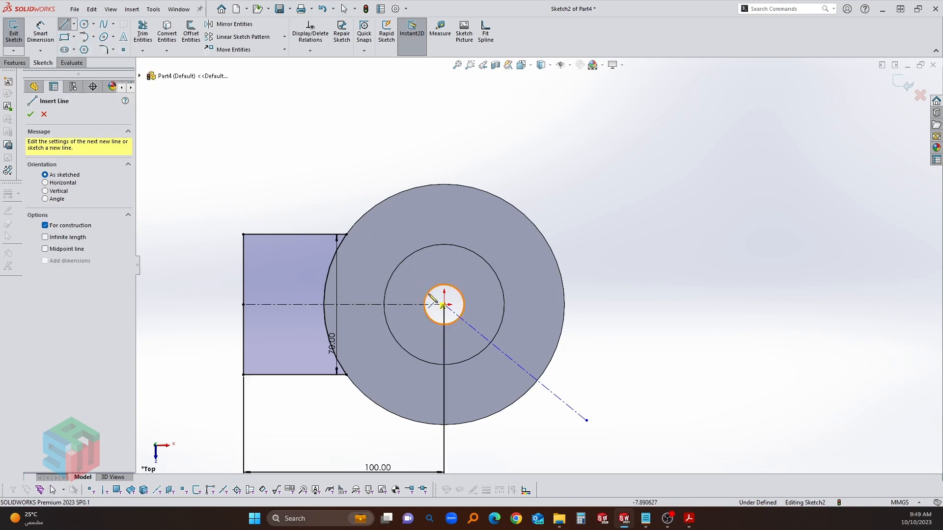
left_click(444, 305)
left_click(580, 185)
key("Escape")
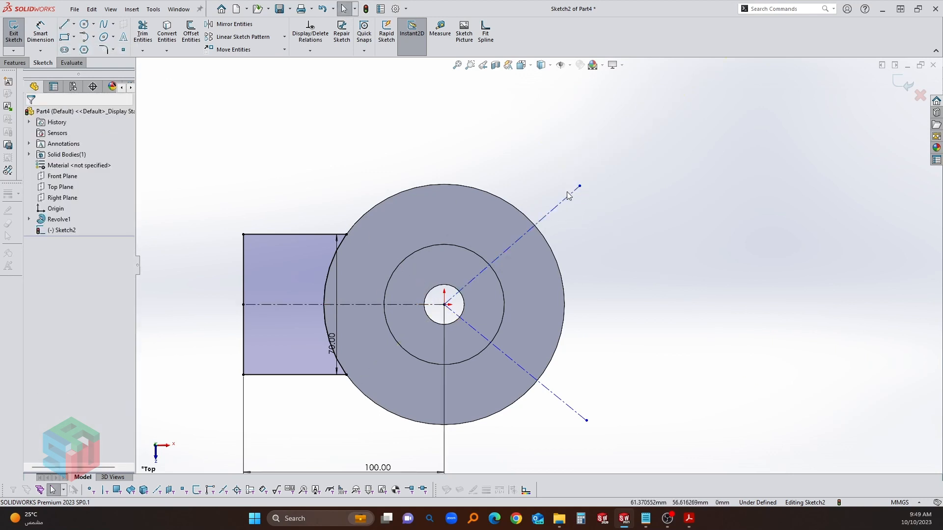
- Dimension the angle between the upper slanted centerline and the horizontal centerline as 130°
key("d")
left_click(556, 209)
left_click(415, 305)
left_click(366, 169)
type("130")
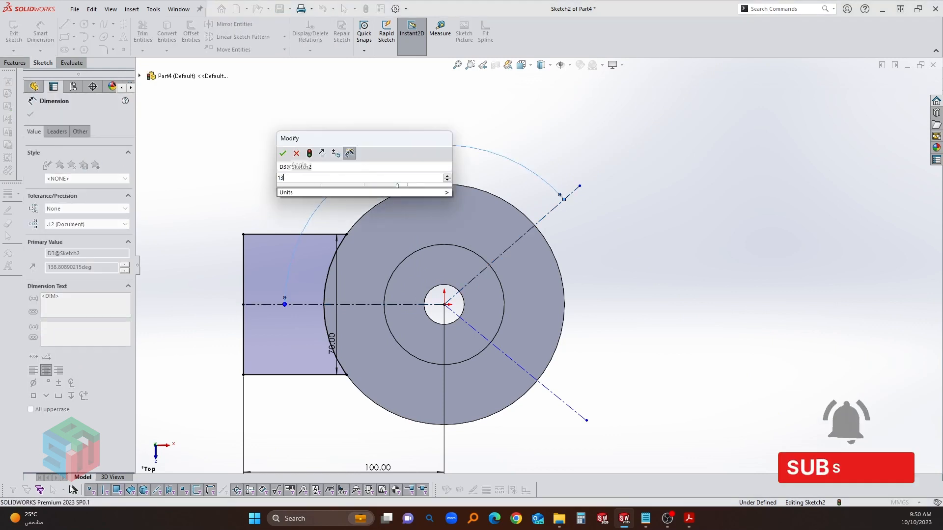
key("Return")
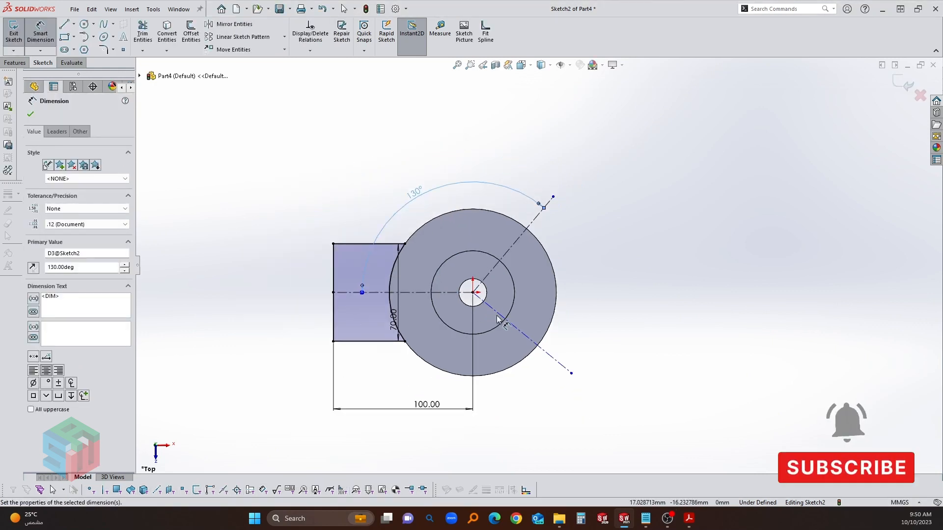
- Dimension the angle between the lower slanted centerline and the horizontal centerline as 130°
left_click(498, 316)
left_click(449, 292)
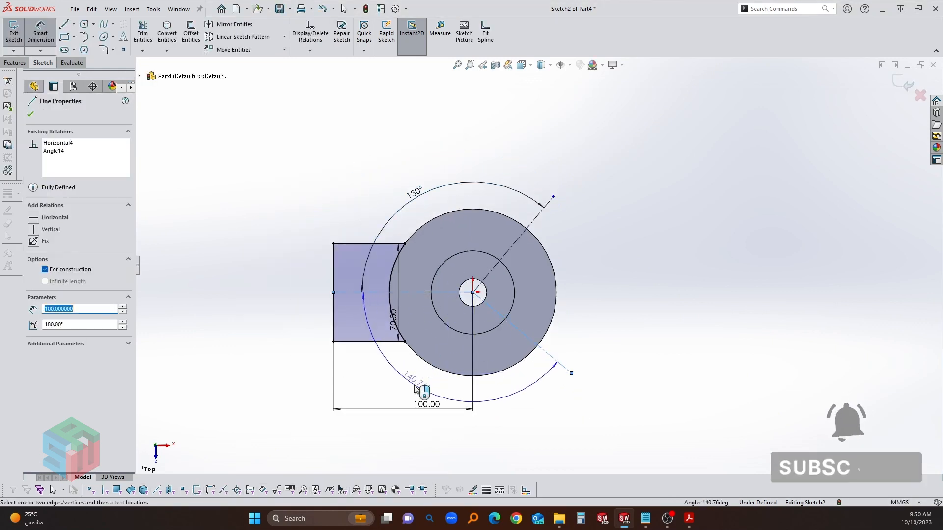
left_click(415, 389)
type("130")
key("Return")
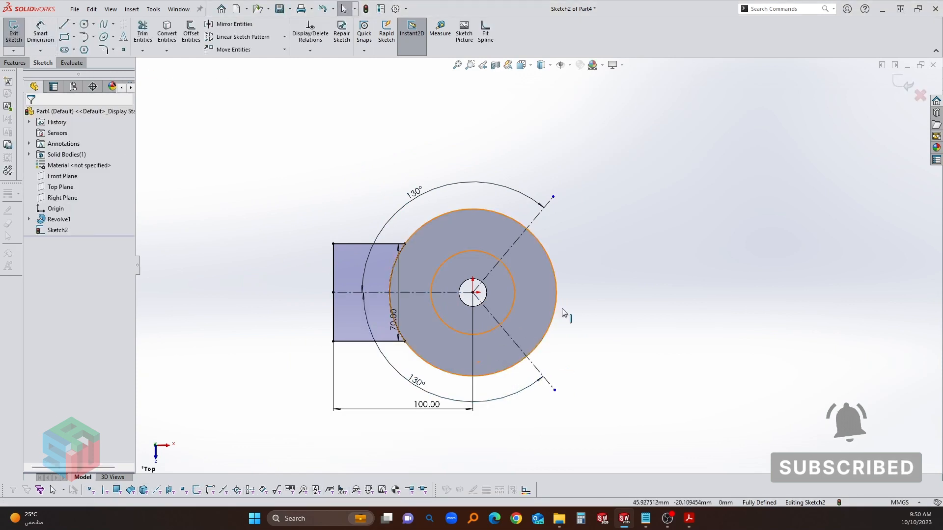
key("Escape")
- Sketch a parallelogram about 25 mm wide across the upper slanted centerline, reaching from inside the hub to beyond its rim
scroll(598, 268, "down", 2)
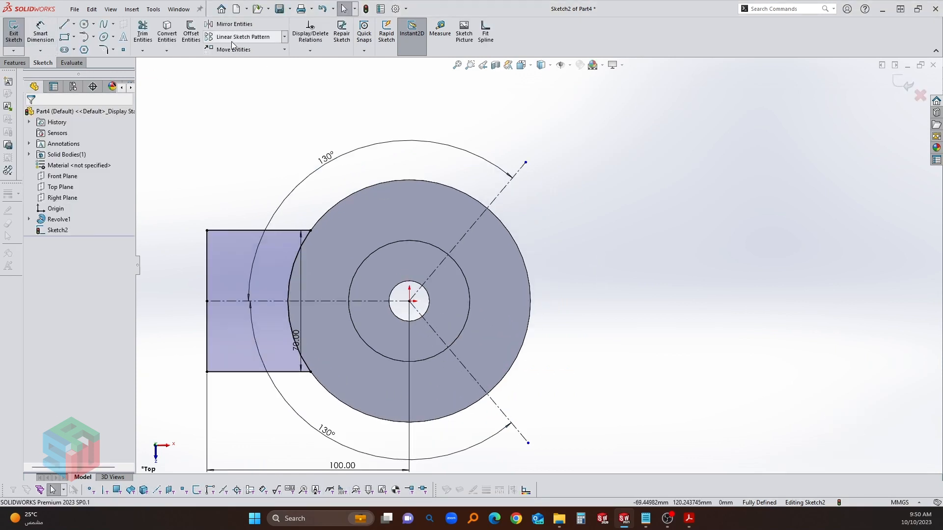
left_click(75, 37)
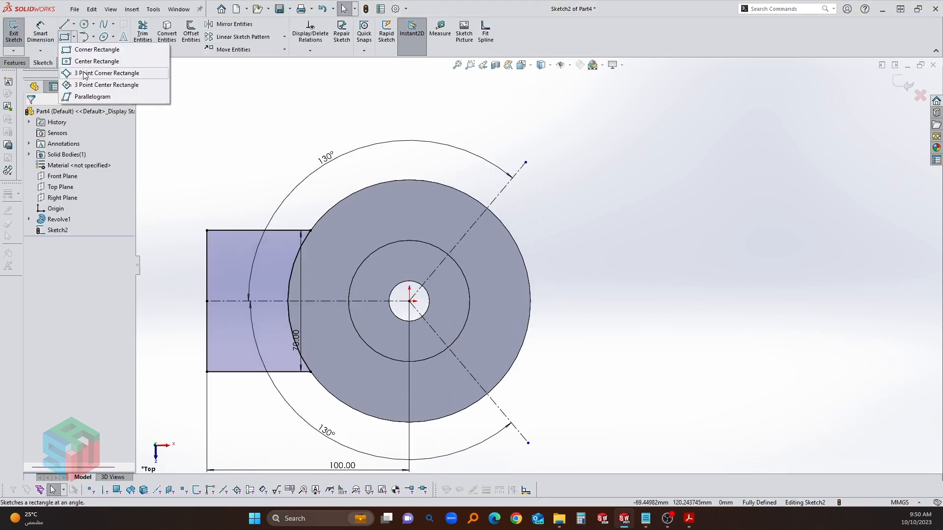
left_click(92, 97)
left_click(437, 230)
left_click(474, 264)
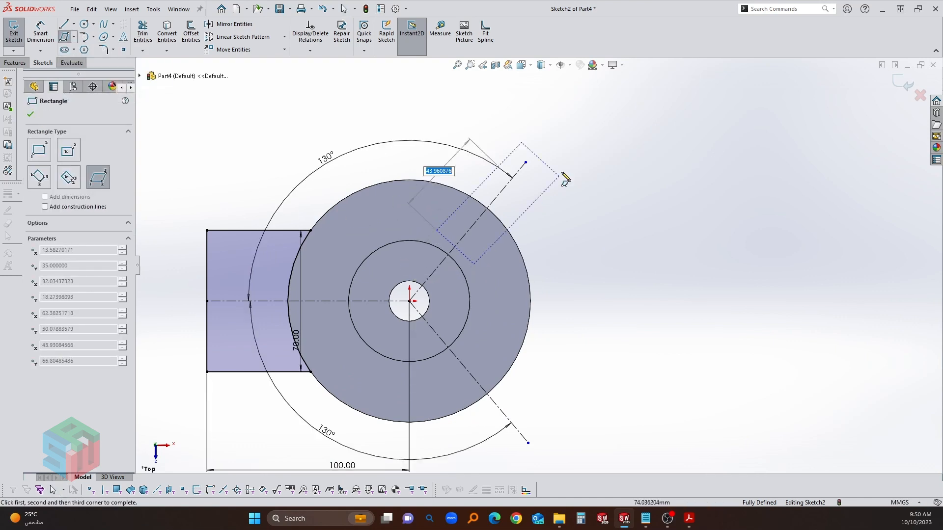
left_click(573, 136)
key("Escape")
- Make the parallelogram's long edge parallel and its outer end edge perpendicular to the upper slanted centerline
left_click(521, 168)
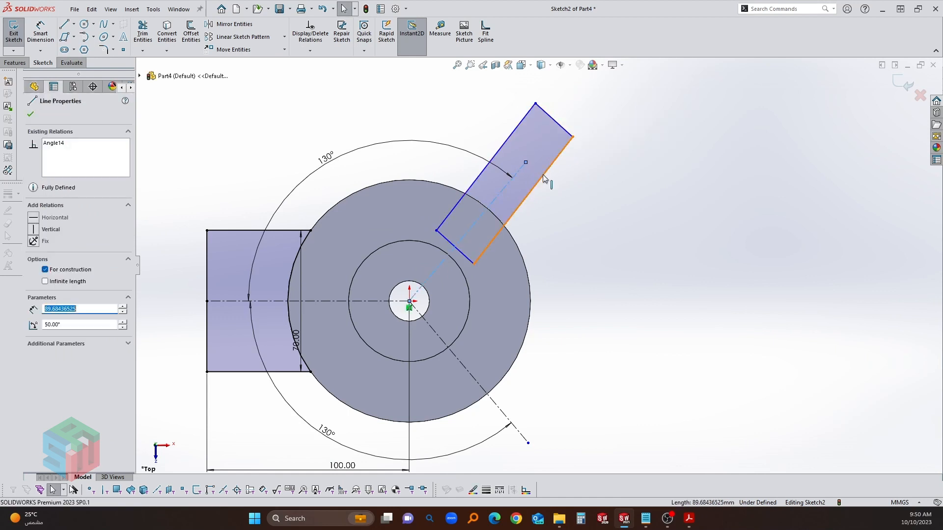
left_click(543, 175, "ctrl")
left_click(630, 130)
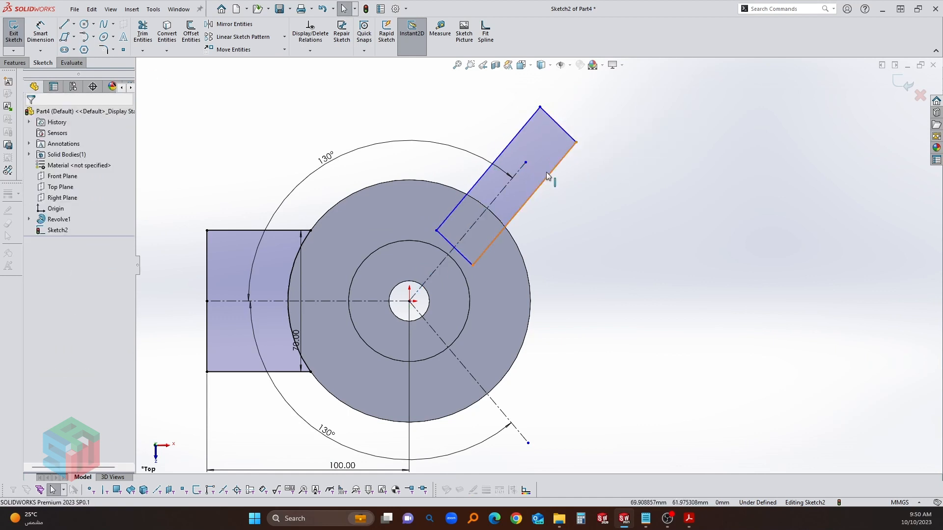
left_click(523, 170)
left_click(558, 123, "ctrl")
left_click(631, 84)
- Dimension the width between the upper-right arm's two long edges as 45 mm
right_click_drag(582, 175, 520, 147)
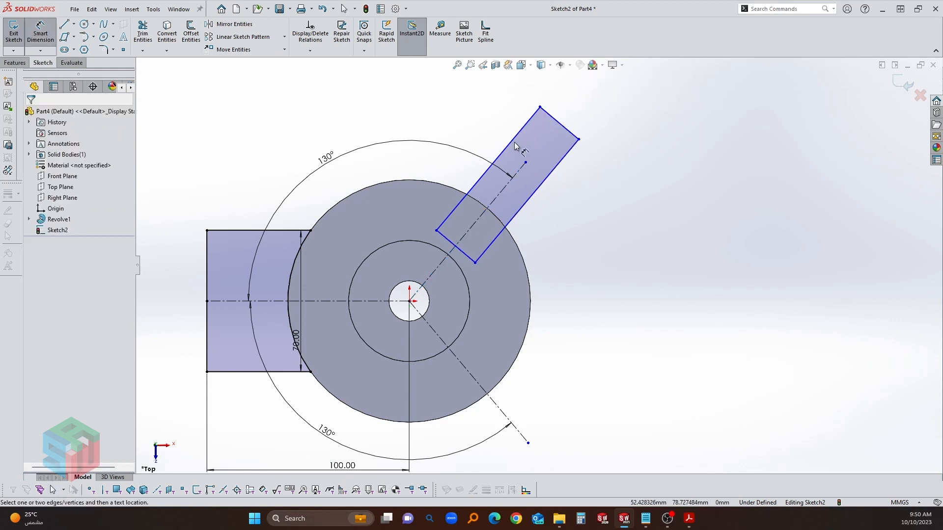
left_click(511, 141)
left_click(553, 171)
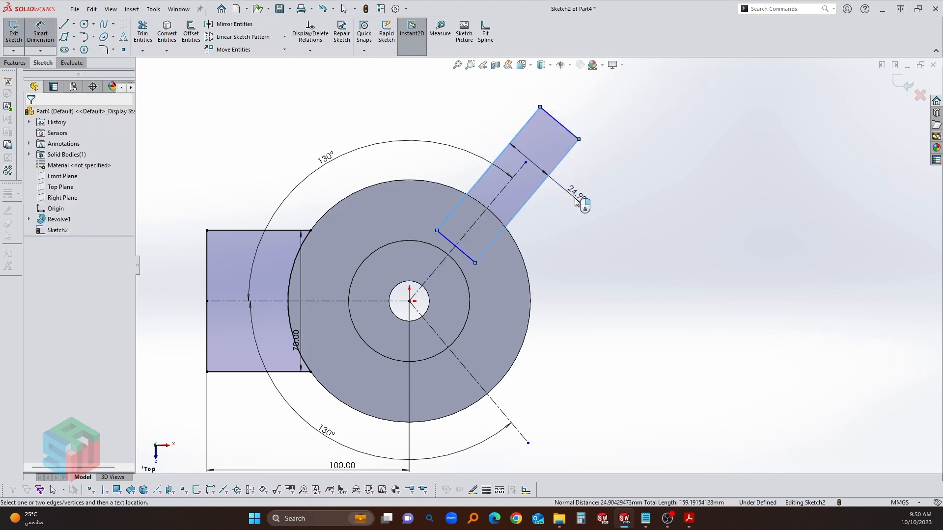
left_click(576, 200)
type("45")
key("Return")
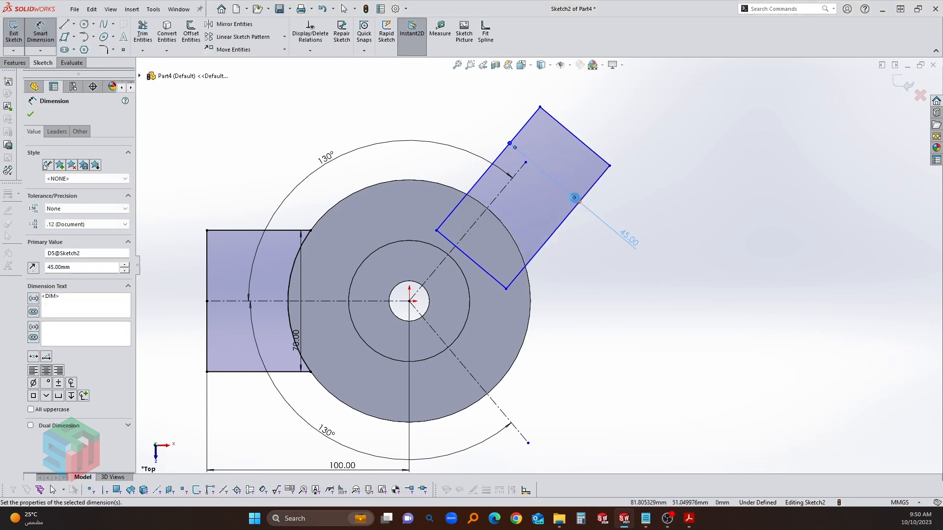
key("Escape")
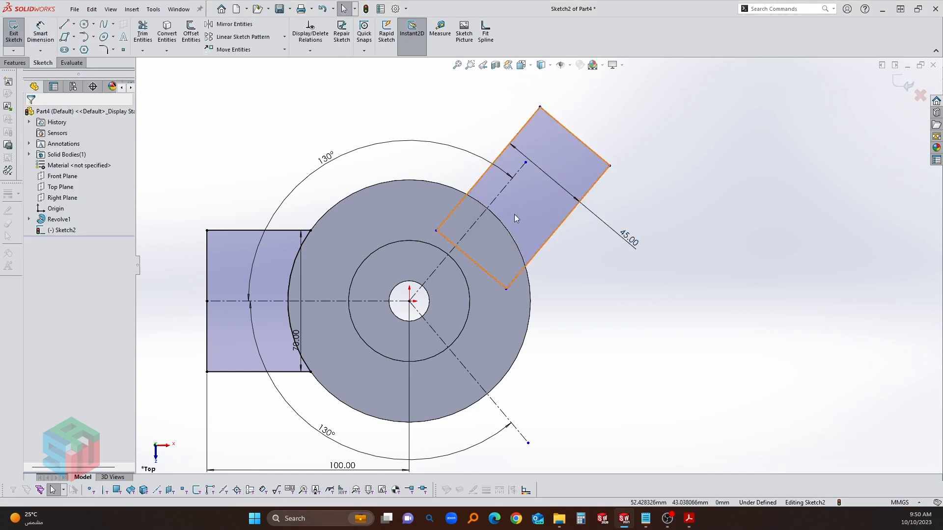
- Centre the upper-right arm on its slanted centerline by relating the outer edge's midpoint to that line
left_click(518, 170)
left_click(575, 137, "ctrl")
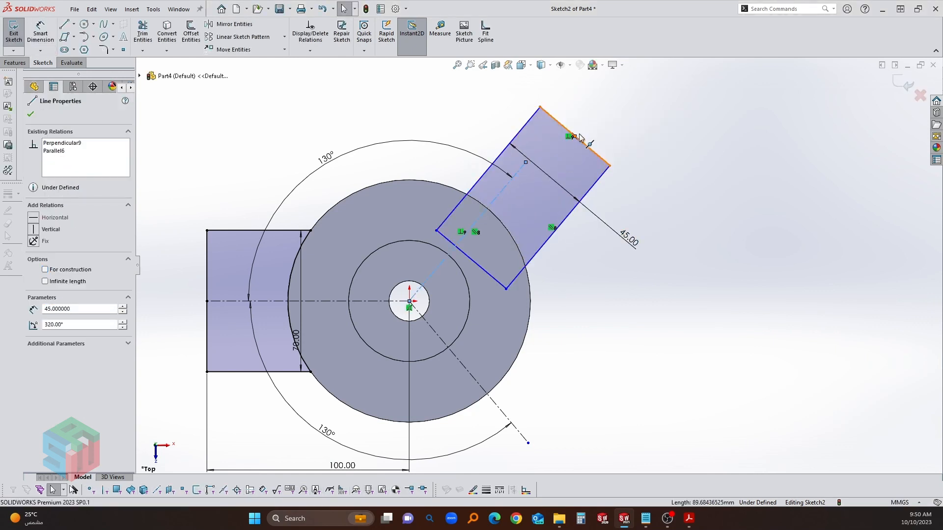
left_click(620, 92)
left_click(654, 200)
- Dimension the distance from the origin to the upper-right arm's outer edge as 110 mm, following the PDF drawing
right_click_drag(654, 200, 579, 184)
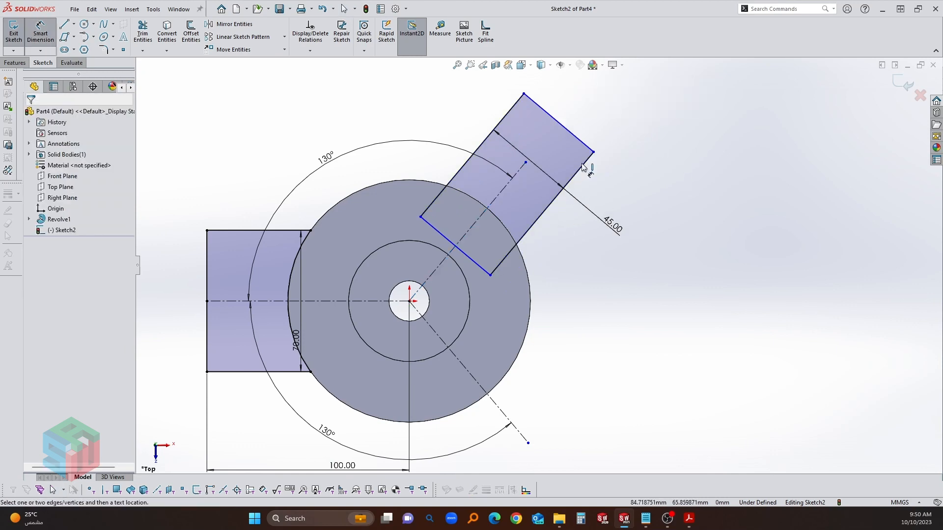
left_click(587, 146)
left_click(410, 301)
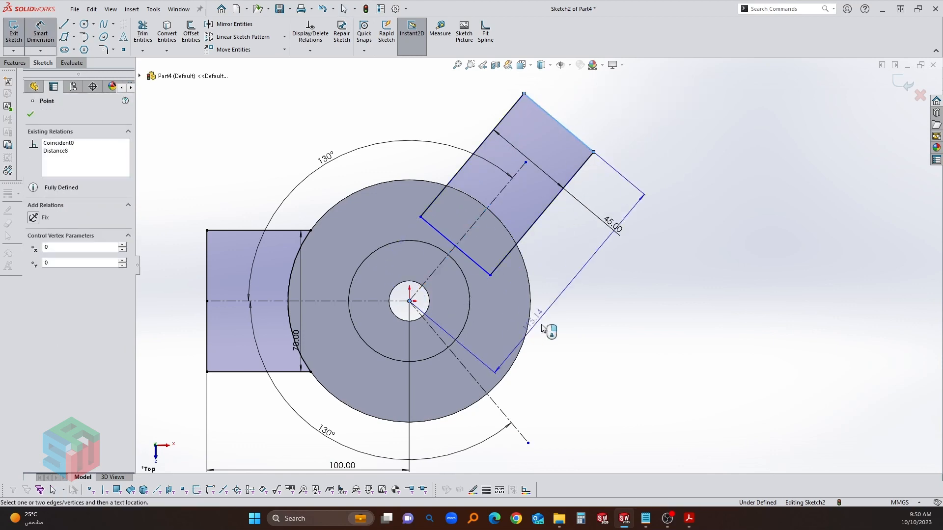
left_click(583, 332)
key("alt+Tab")
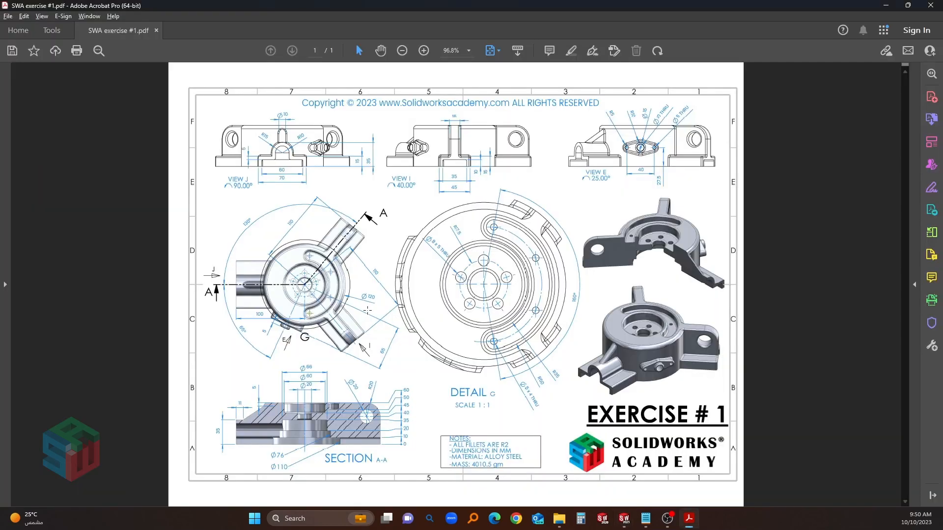
key("alt+Tab")
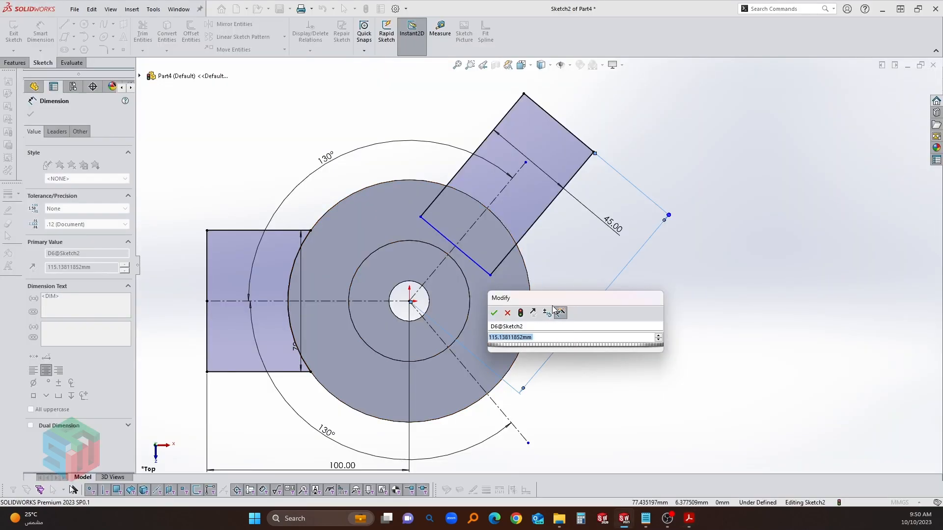
type("110")
key("Return")
key("Escape")
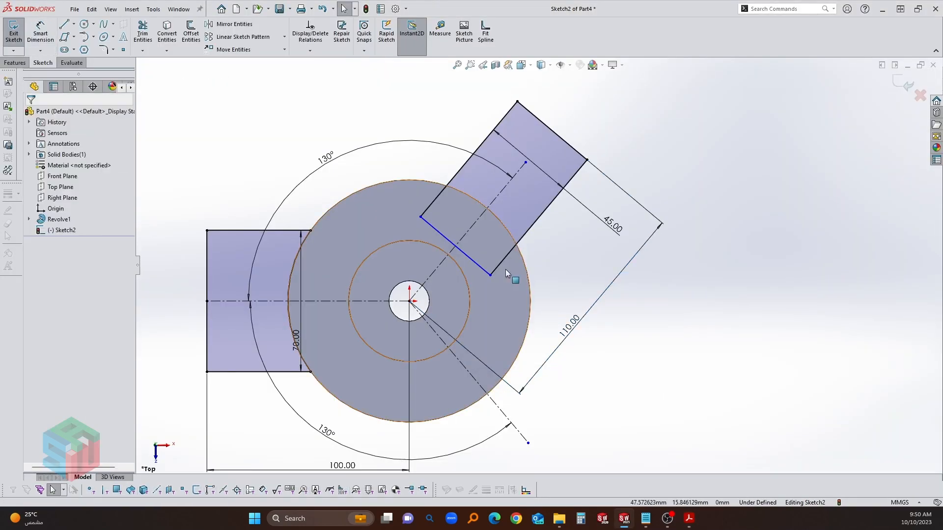
- Convert the hub's 120 mm outer edge into the sketch and trim the upper-right arm's lines inside it, along with unneeded circle portions
left_click(500, 225)
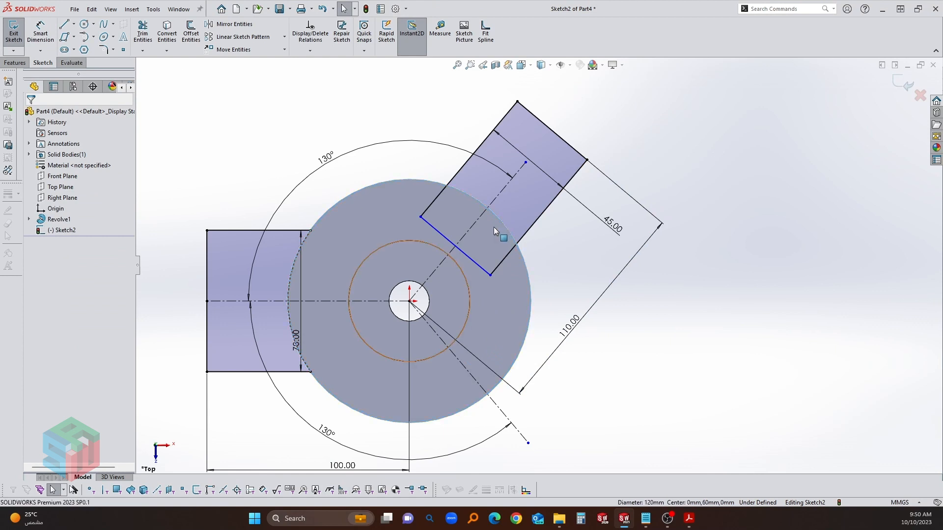
scroll(494, 227, "down", 2)
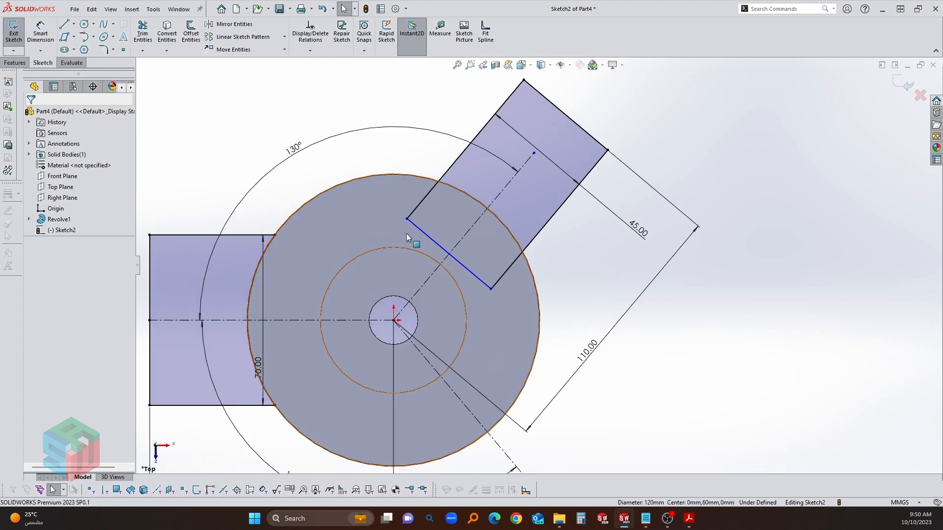
right_click_drag(392, 203, 417, 173)
left_click_drag(417, 173, 427, 237)
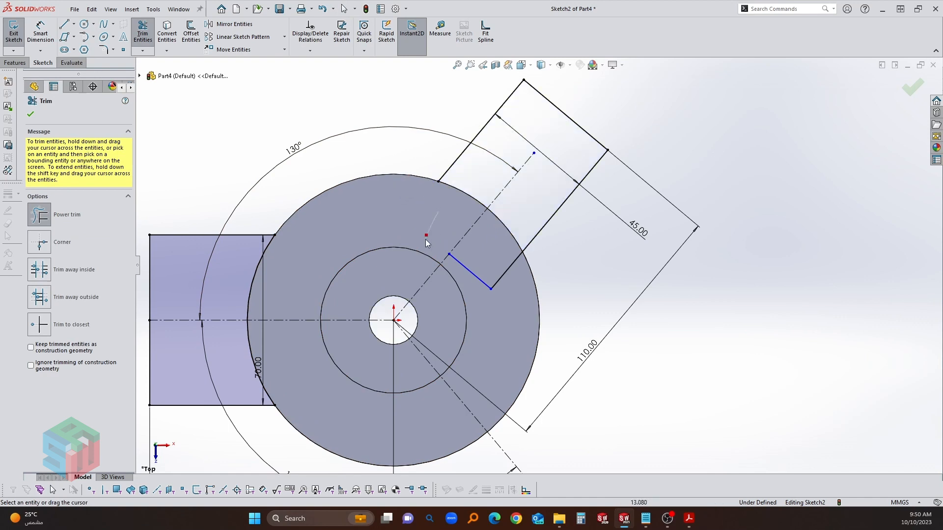
left_click_drag(496, 267, 534, 264)
scroll(535, 263, "up", 1)
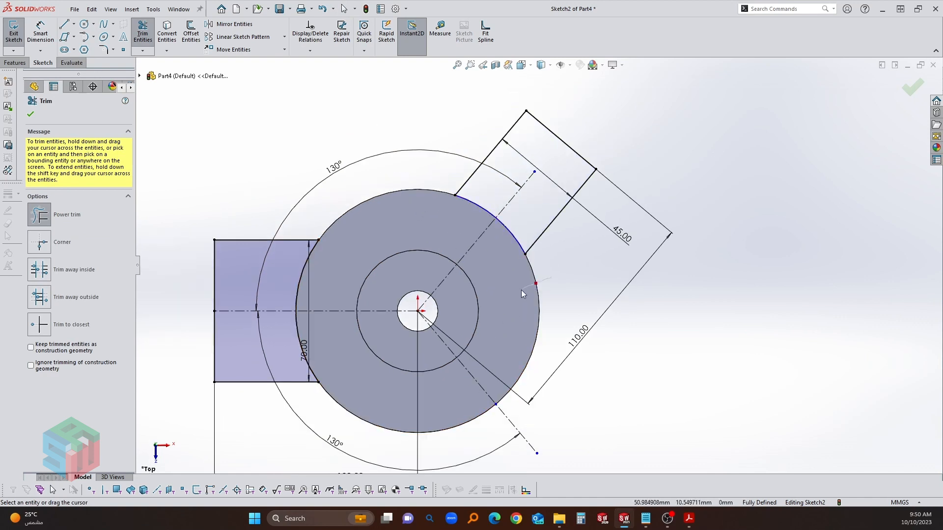
key("Escape")
- Delete the overlapping hub arc at the left arm and trim away the leftover arc beneath that arm
left_click(309, 250)
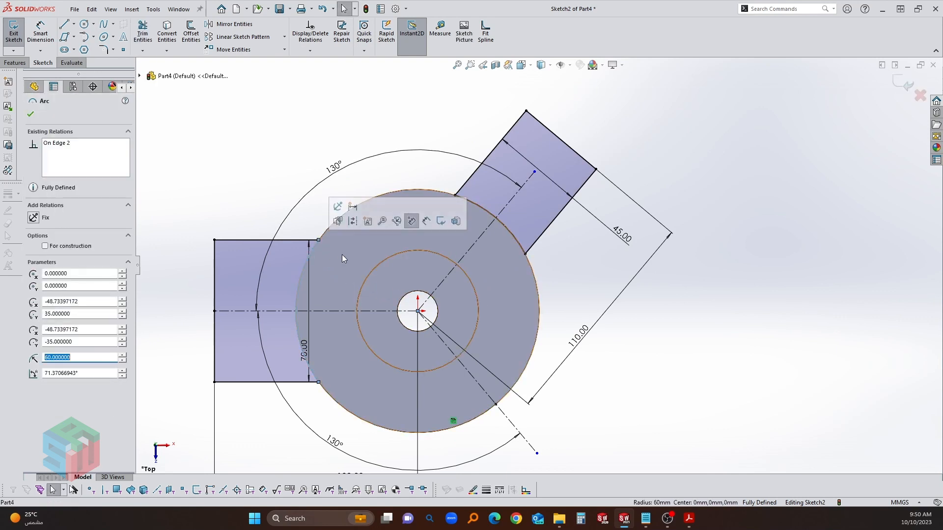
scroll(340, 254, "up", 1)
key("Delete")
scroll(564, 327, "down", 1)
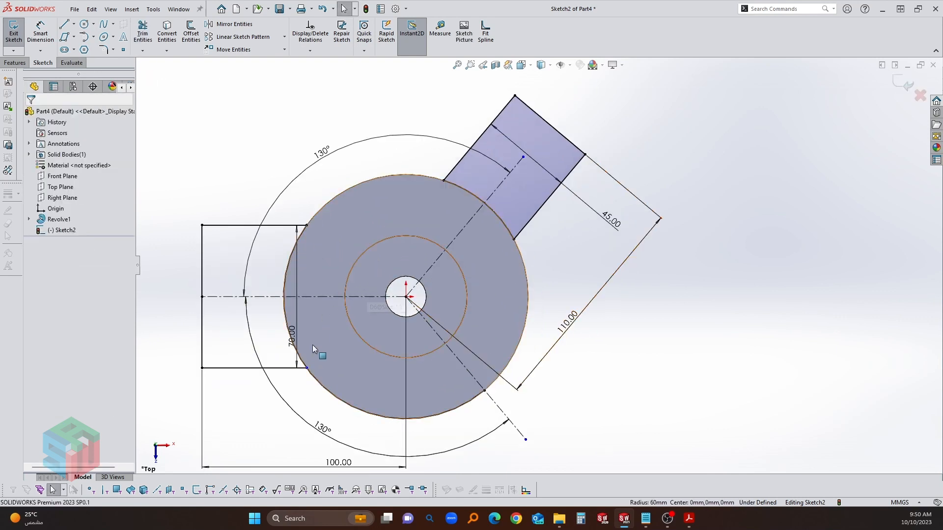
left_click(322, 386)
left_click(323, 406)
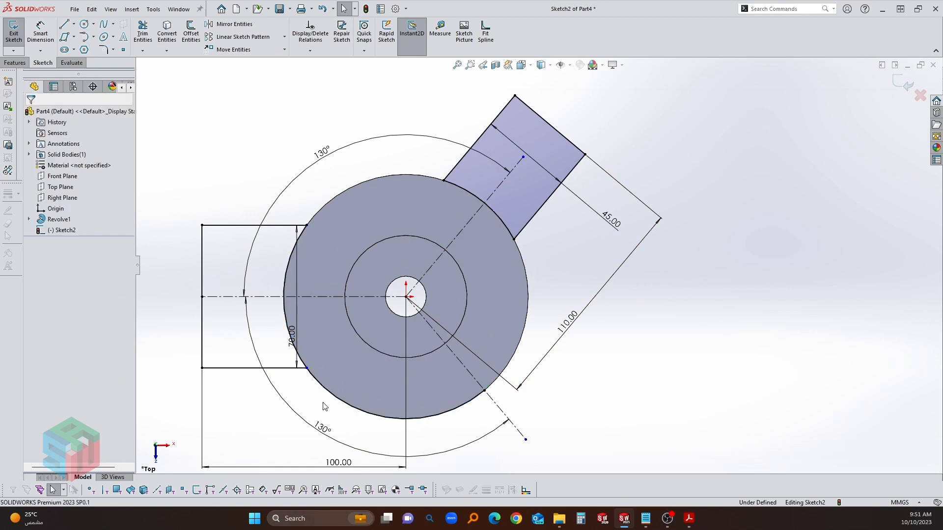
key("Return")
left_click_drag(320, 401, 332, 378)
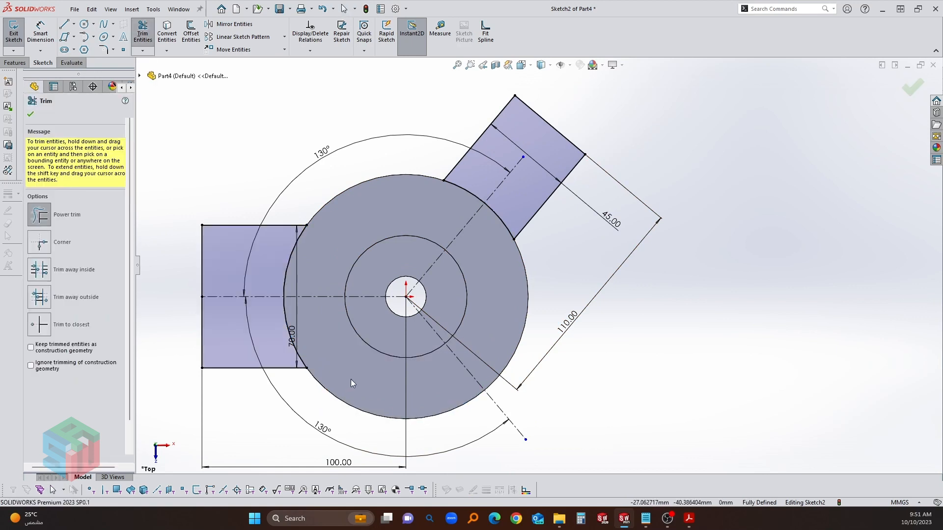
key("Escape")
- Mirror the upper-right arm's closed profile about the horizontal centerline, keeping the original
scroll(519, 377, "up", 1)
scroll(521, 381, "down", 1)
left_click(233, 24)
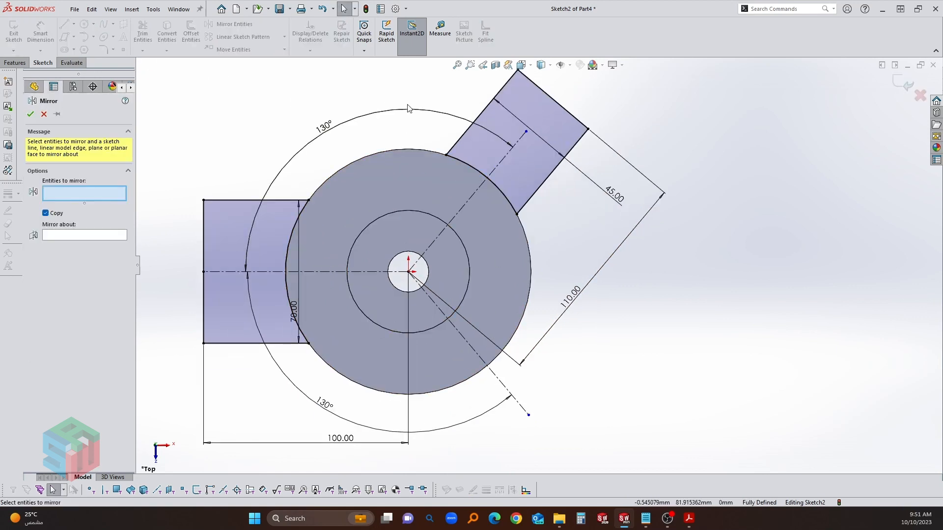
left_click(535, 182)
left_click(81, 259)
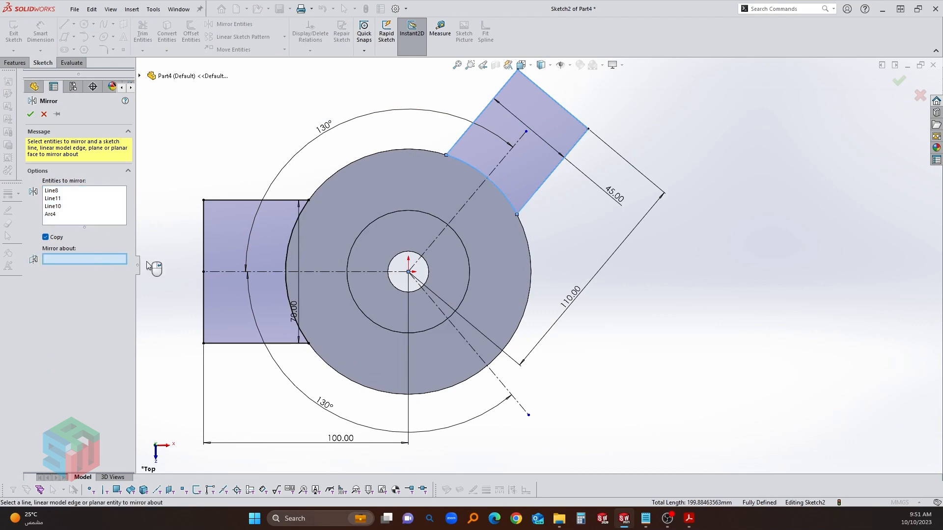
left_click(318, 272)
right_click(318, 273)
scroll(538, 266, "up", 2)
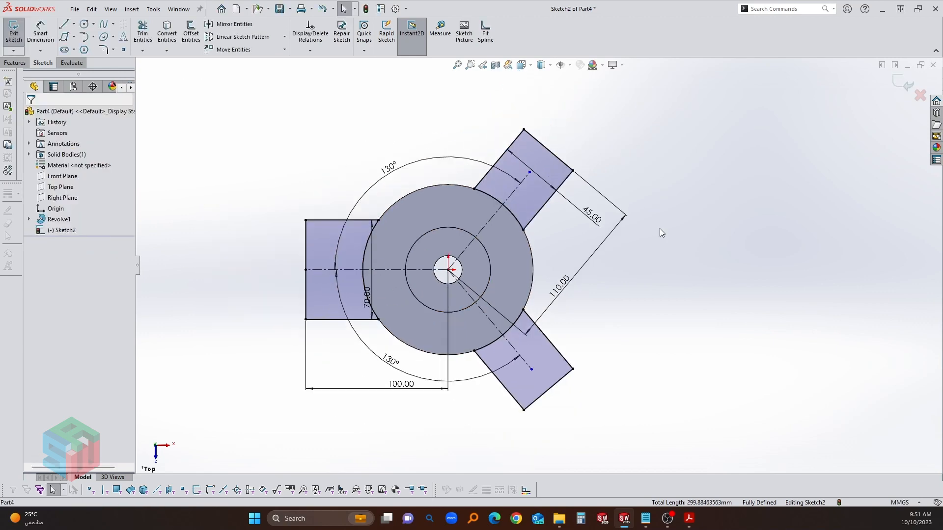
- Extrude the three-arm sketch as a Mid Plane boss 15 mm deep
middle_click_drag(738, 207, 741, 113)
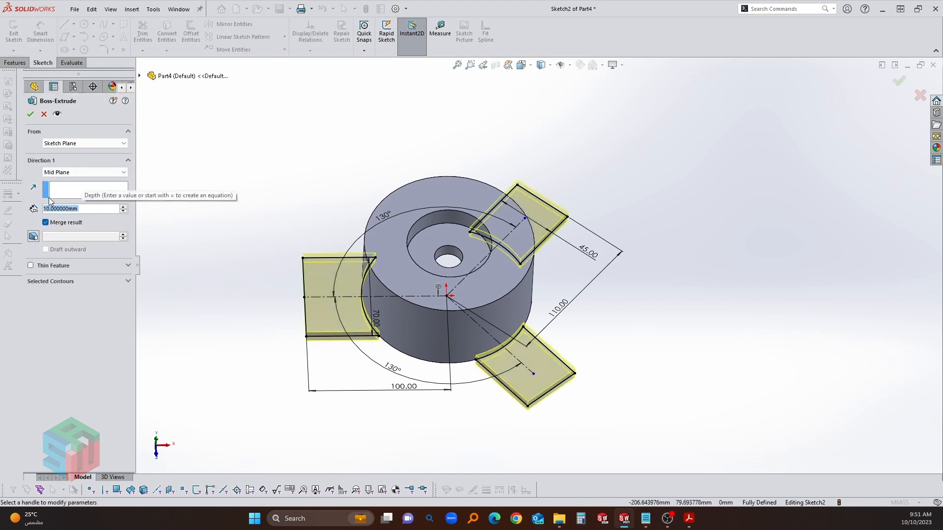
type("15")
key("Return")
key("Return")
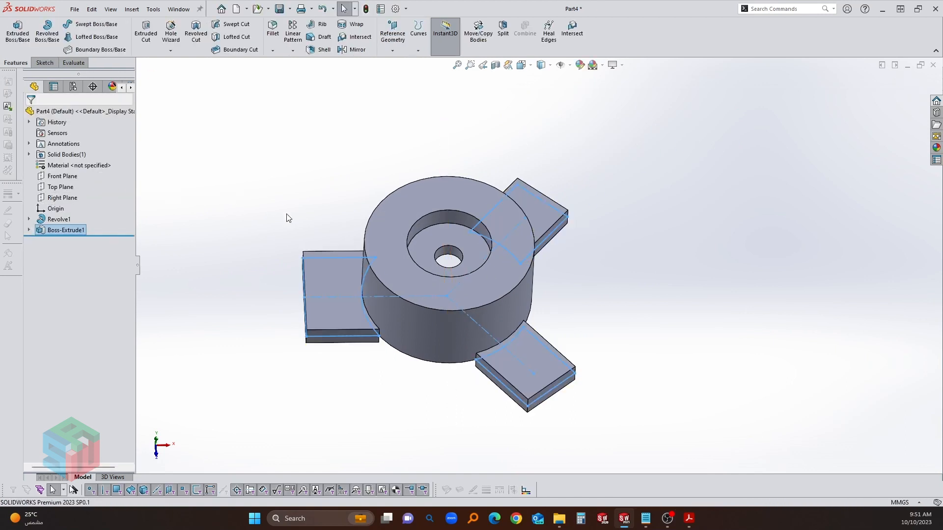
- Edit the arms' extrusion and change its end condition to Blind
left_click(268, 214)
middle_click_drag(385, 335, 369, 166)
left_click(41, 230)
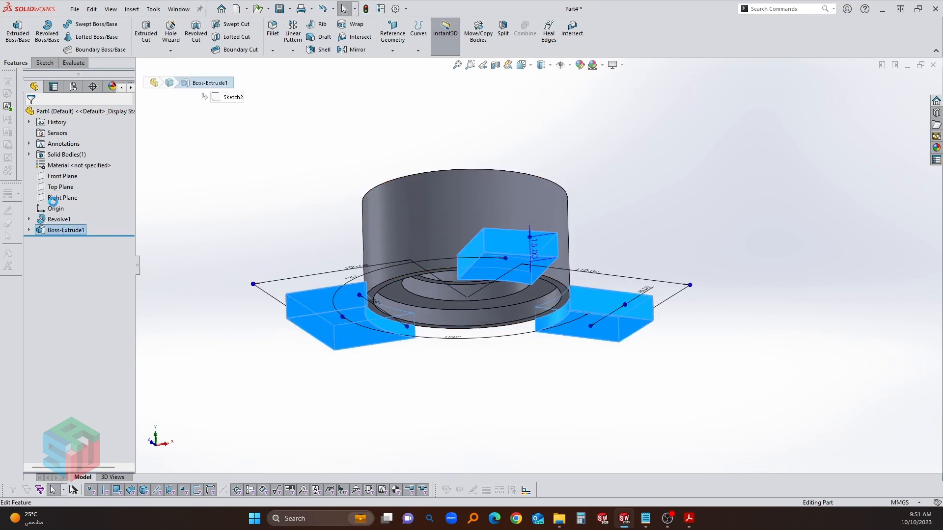
left_click(76, 205)
left_click(65, 173)
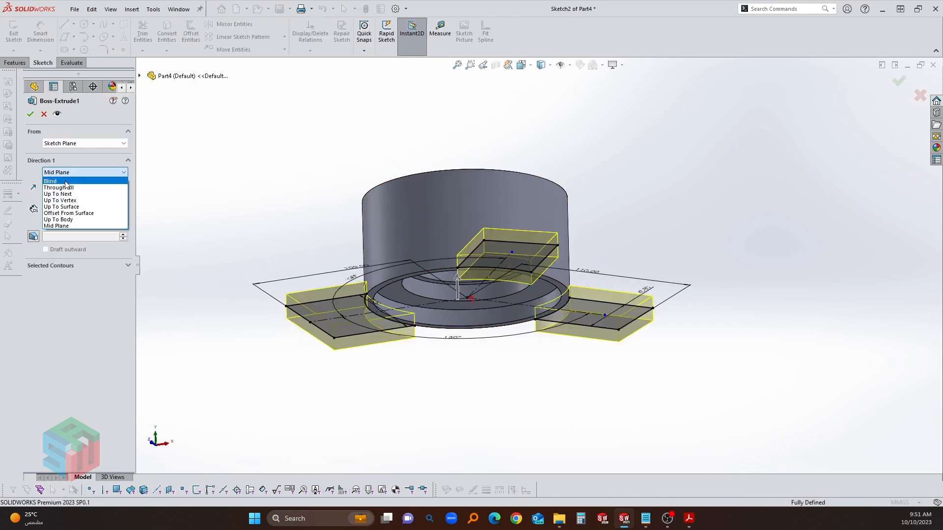
left_click(67, 181)
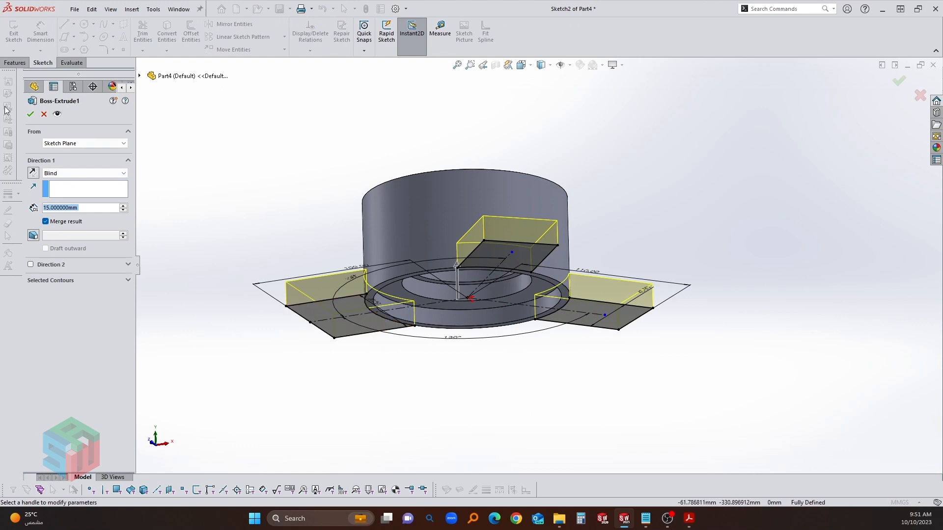
left_click(30, 114)
- Accept the arms' extrusion edit and switch to the exercise PDF to read the left arm's boss dimensions
middle_click_drag(390, 247, 429, 349)
middle_click_drag(318, 311, 338, 304)
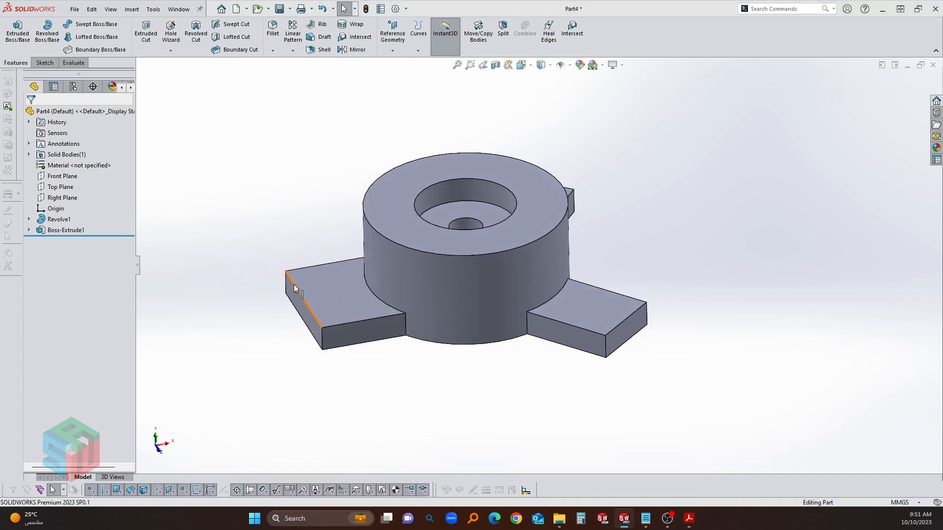
key("alt+Tab")
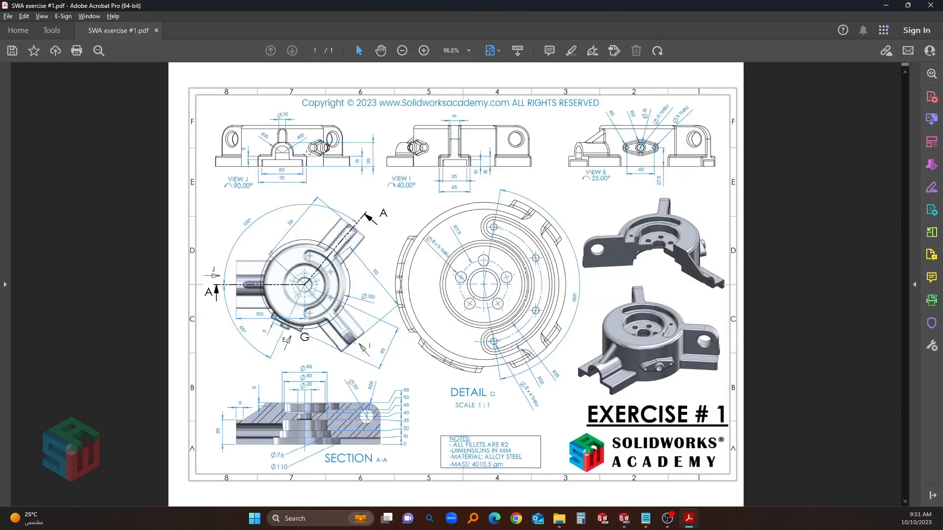
scroll(308, 159, "up", 2, "ctrl")
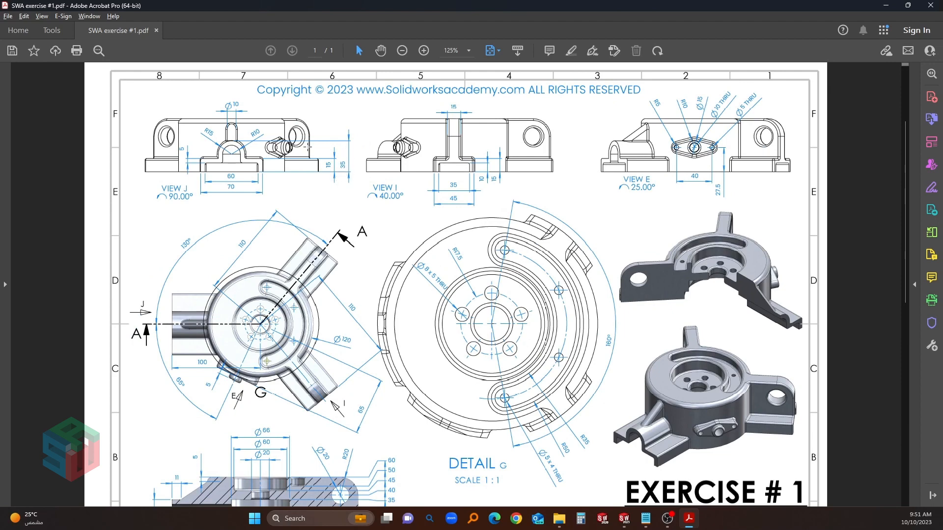
- Back in SolidWorks, start a sketch on the left arm's end face and draw a 30 mm diameter circle above it
key("alt+Tab")
left_click(305, 317)
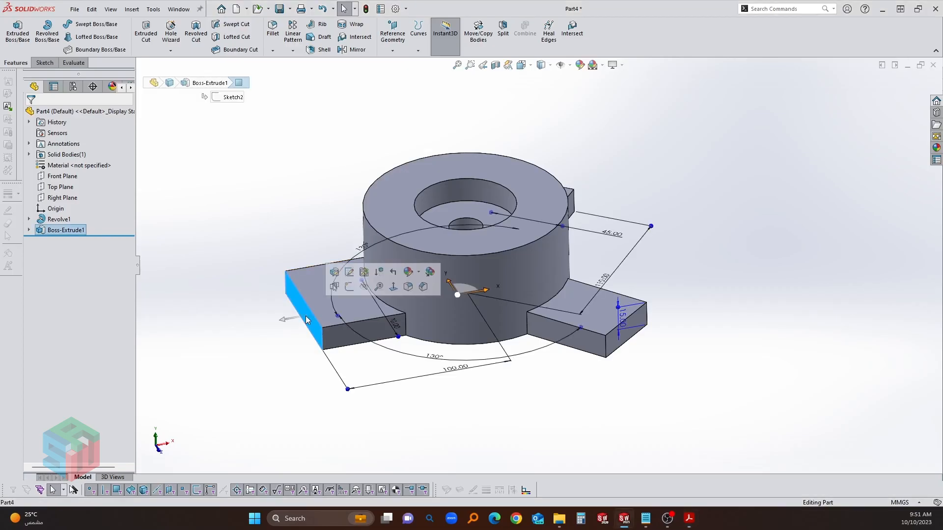
left_click(336, 285)
key("ctrl+8")
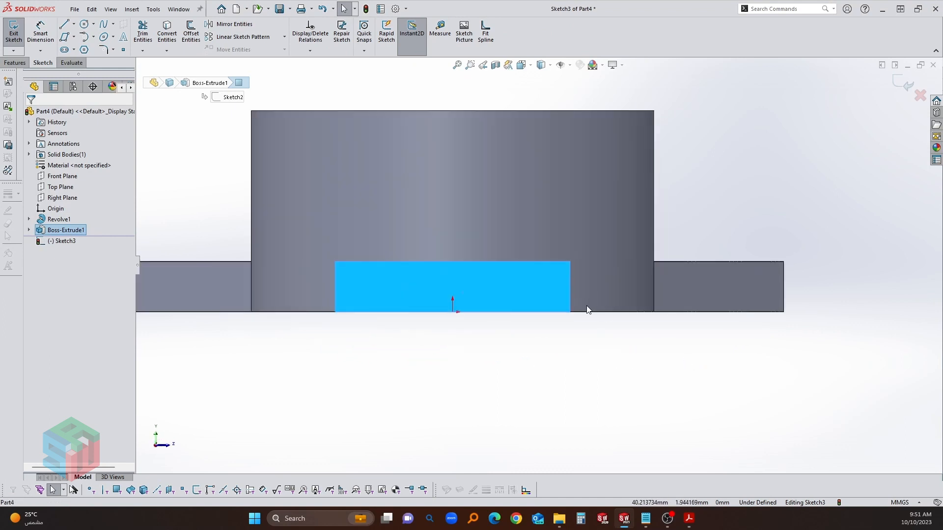
key("c")
left_click(460, 206)
type("30")
key("Return")
key("Escape")
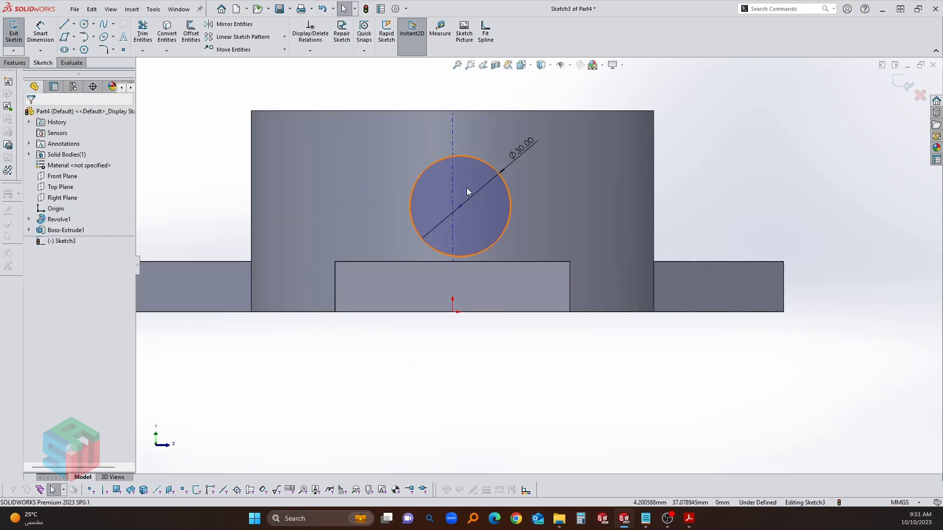
- Draw a rectangle reaching from the circle's horizontal diameter to below the arm, with its upper corners on both sides of the circle
key("r")
left_click(410, 203)
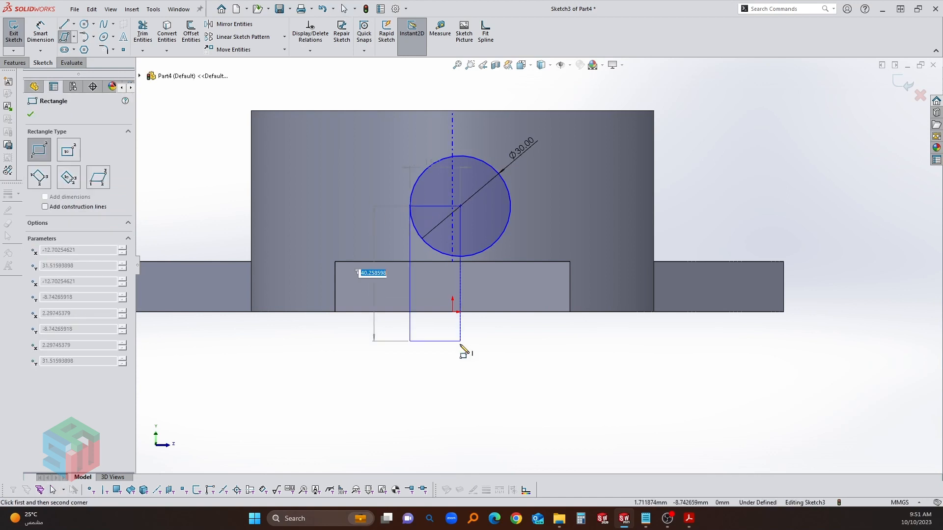
left_click(490, 361)
key("Escape")
left_click(491, 204)
left_click_drag(492, 203, 511, 203)
key("Escape")
- Add a Vertical relation between the circle's centre and the origin
left_click(460, 202)
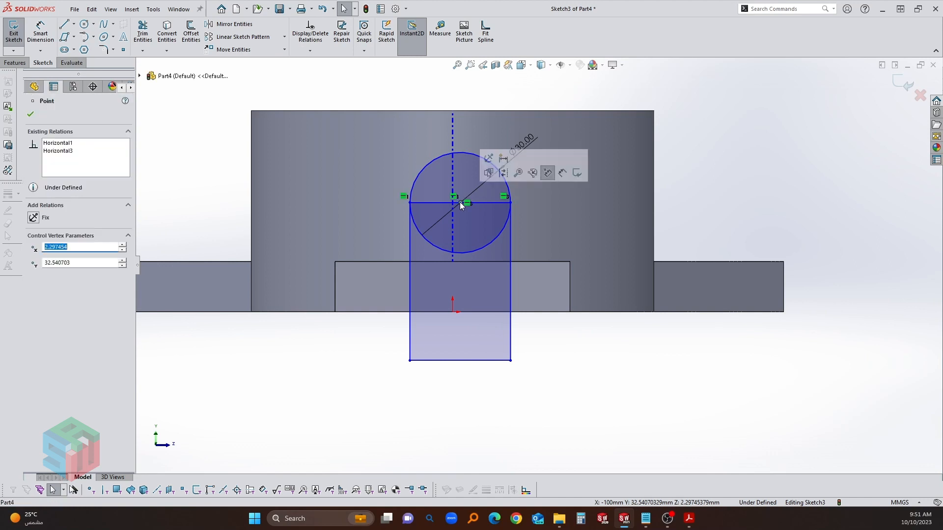
left_click(454, 315)
left_click(453, 313)
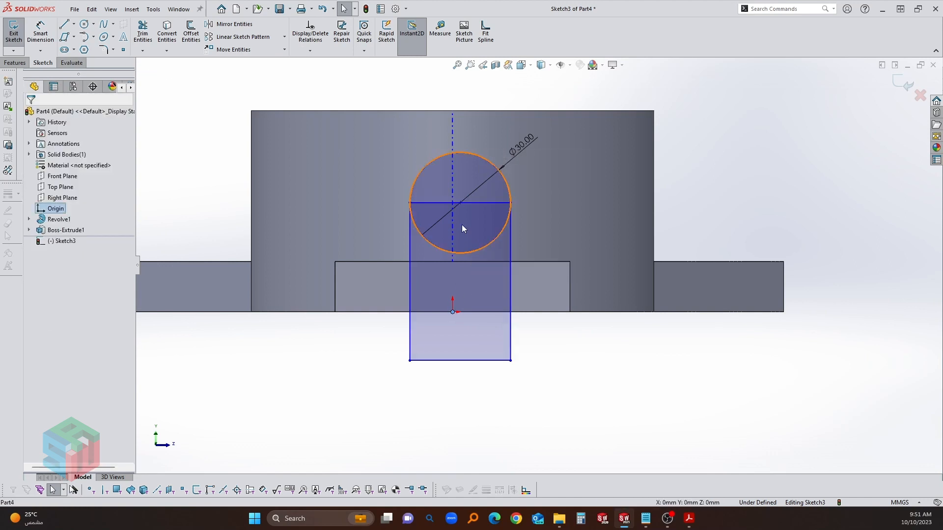
left_click(461, 201, "ctrl")
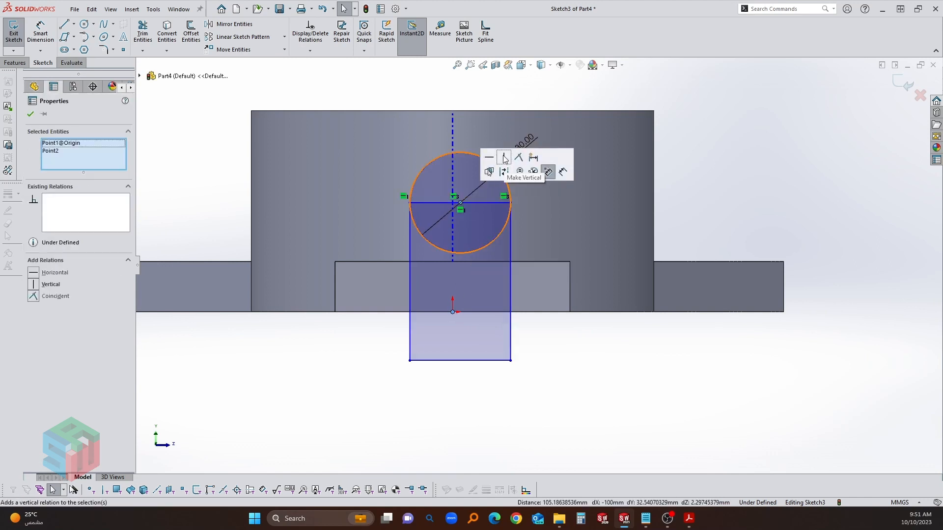
left_click(504, 157)
scroll(515, 169, "down", 1)
key("Escape")
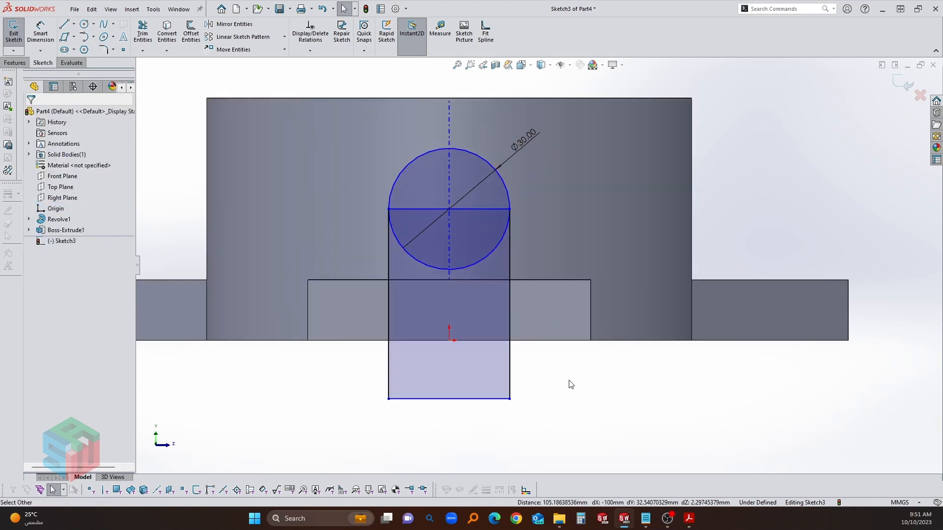
- Lower the circle with the rectangle's upper line, and trim that line and the circle's lower half to leave an arch
left_click_drag(475, 210, 475, 258)
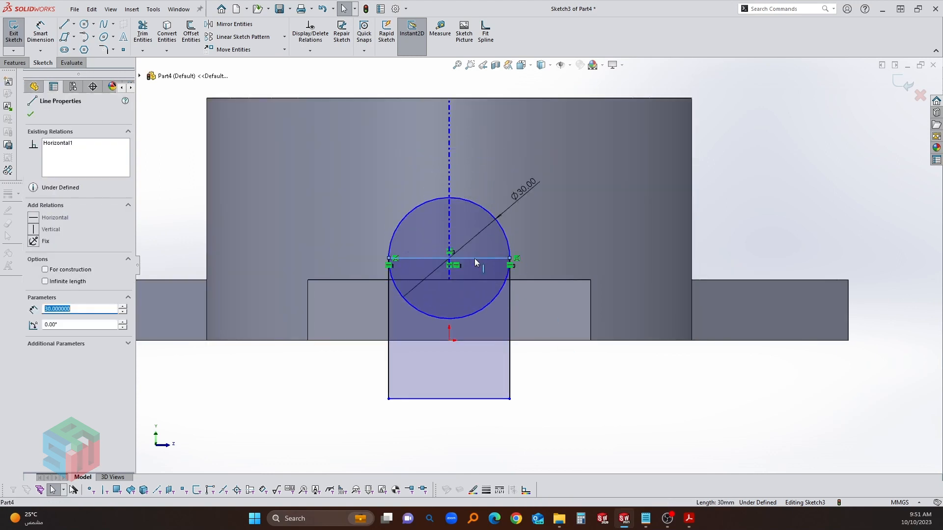
scroll(475, 259, "down", 1)
key("t")
left_click(492, 316)
left_click(467, 258)
key("Escape")
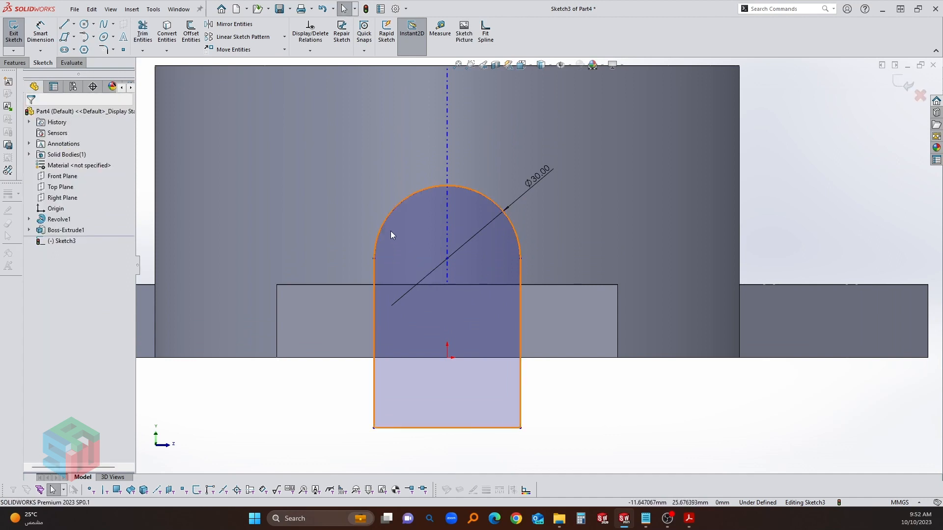
- Dimension the arch's height from the arm's bottom edge to the top of the arc at 35 mm
key("d")
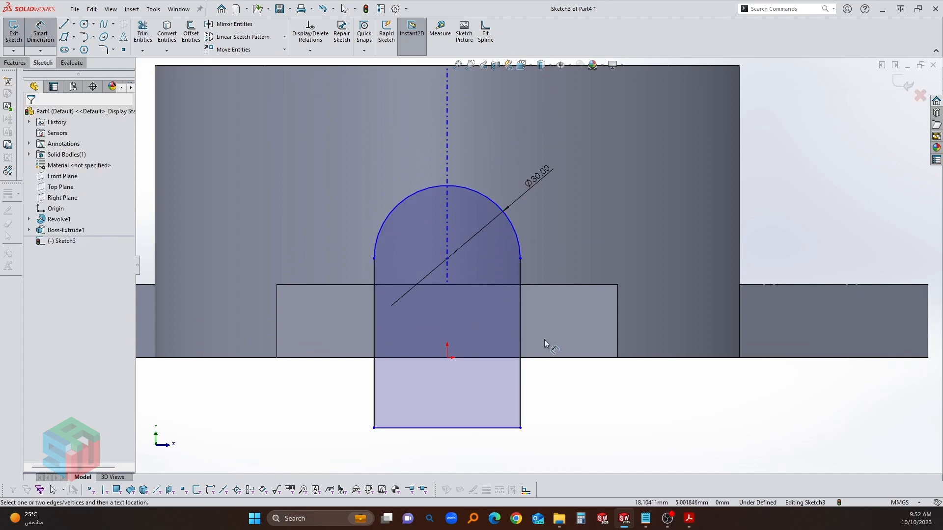
left_click(574, 359)
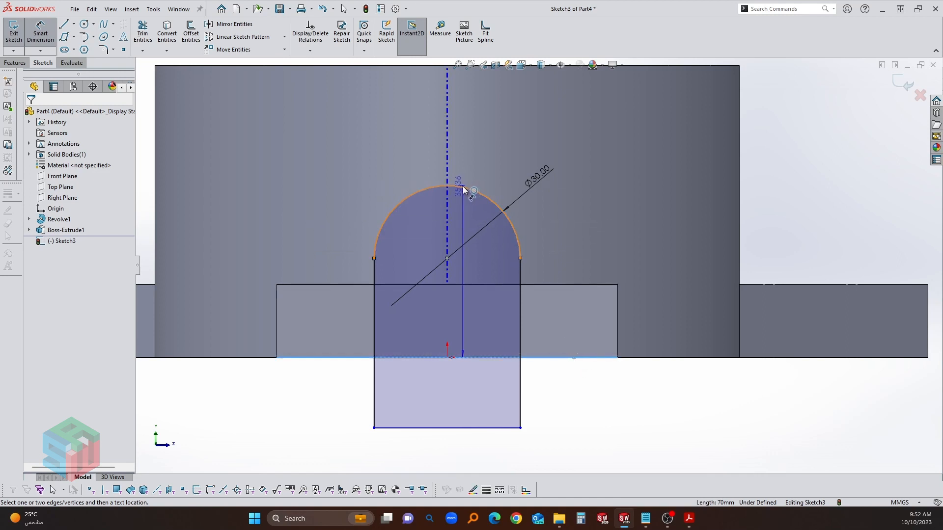
left_click(515, 231)
key("Escape")
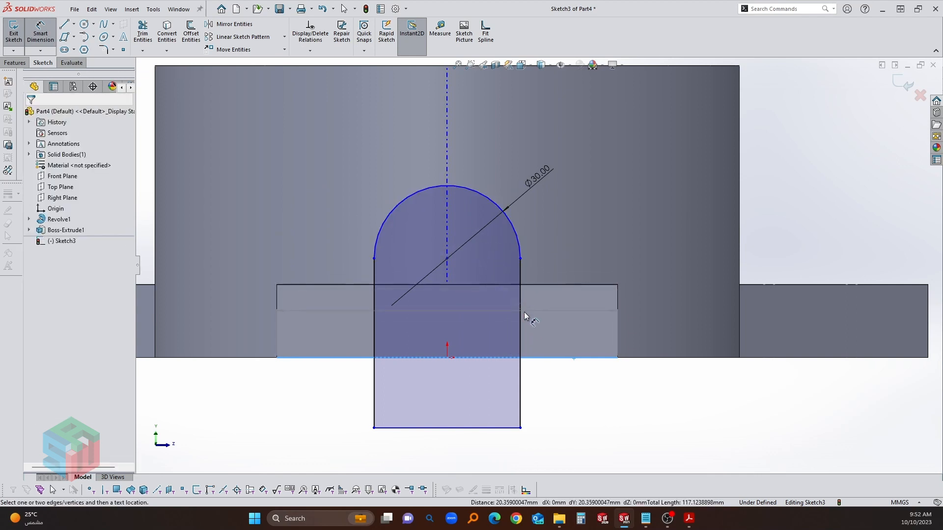
left_click(490, 197)
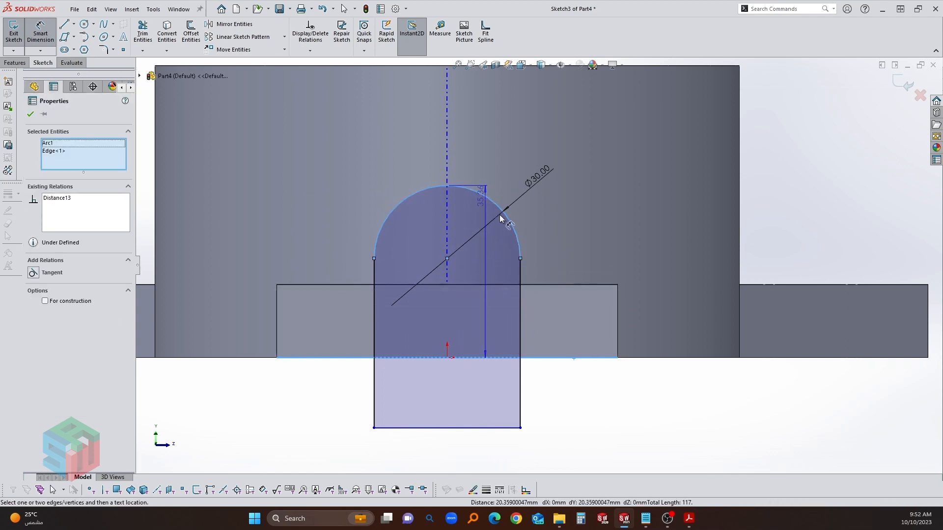
left_click(618, 241)
type("35.35900047mm")
key("Return")
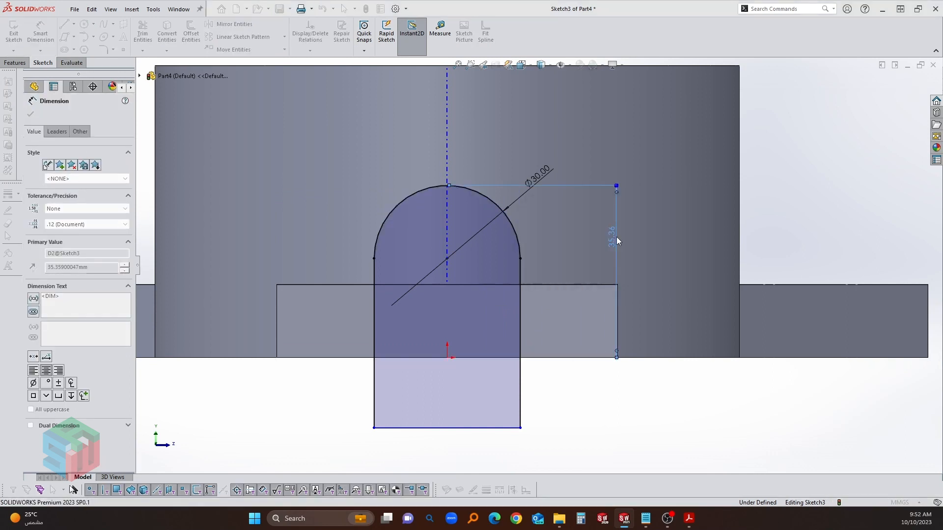
key("Escape")
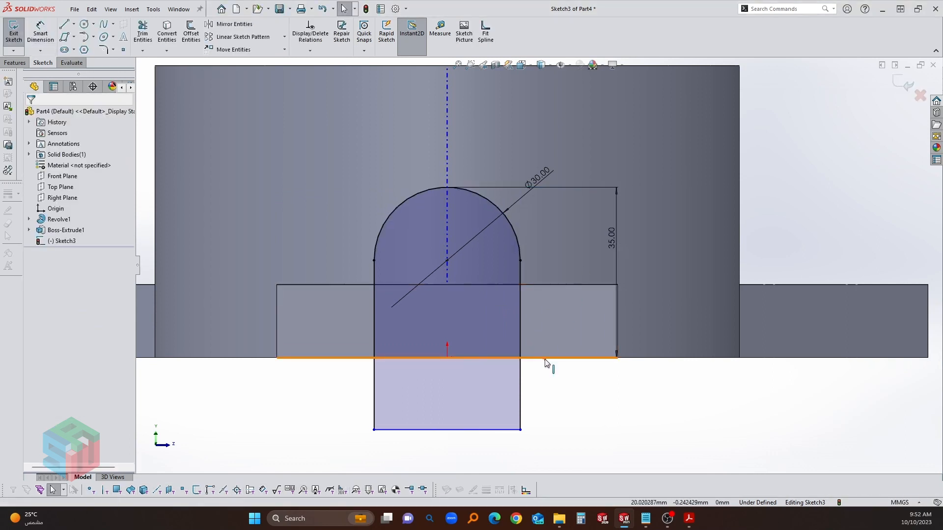
- Convert the arm's bottom edge into the sketch and trim away the part of the profile below it
left_click(165, 36)
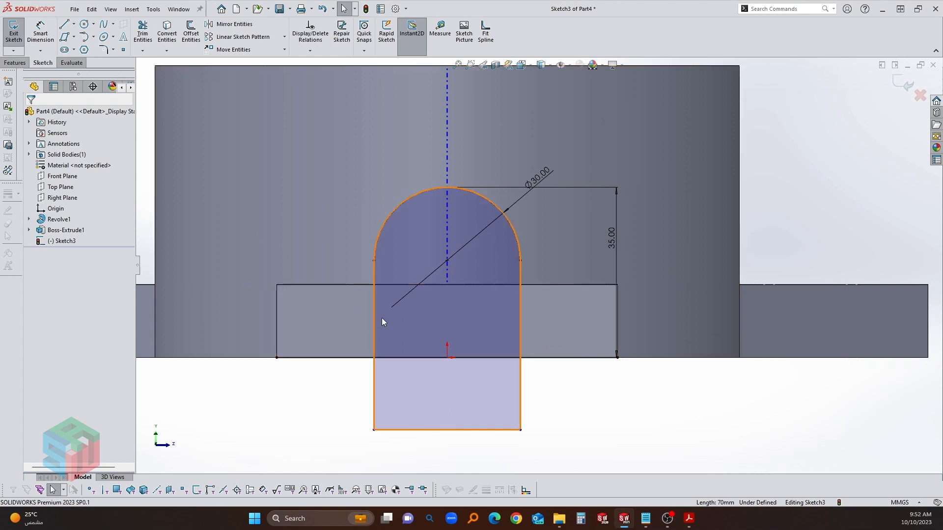
key("t")
left_click_drag(333, 328, 393, 418)
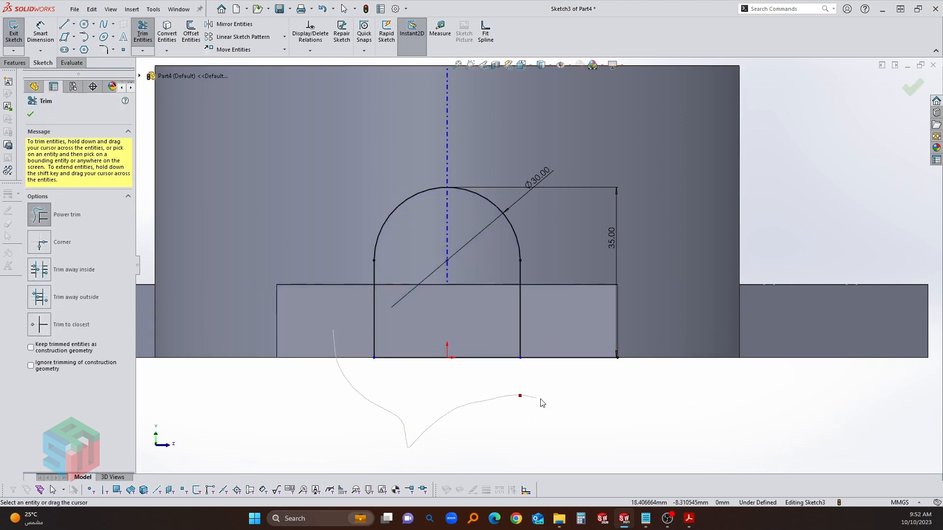
left_click_drag(533, 398, 539, 399)
key("Escape")
- Extrude the arch profile with the Up To Surface end condition to the hub's outer cylindrical face
scroll(509, 324, "up", 3)
mouse_move(509, 324)
middle_mouse_down()
mouse_move(473, 351)
mouse_move(475, 364)
middle_mouse_up()
scroll(475, 364, "up", 1)
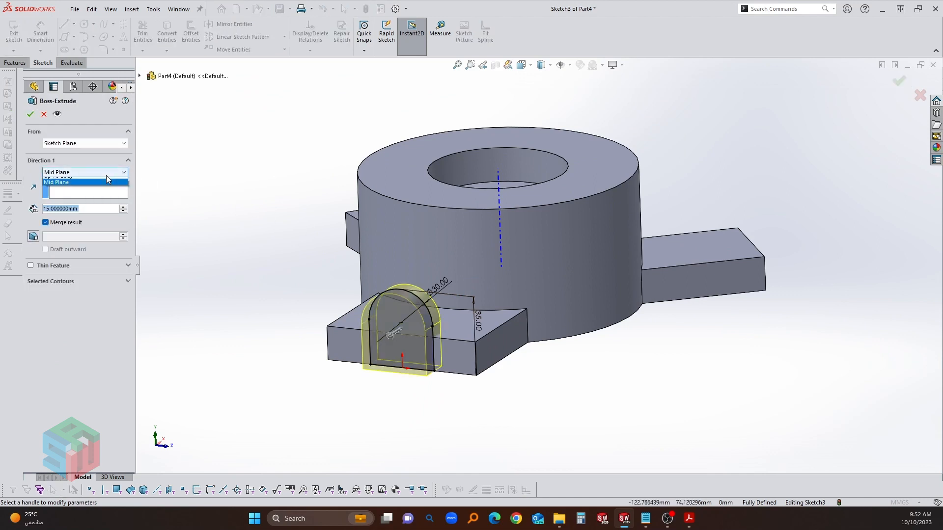
left_click(85, 172)
left_click(88, 201)
left_click(417, 243)
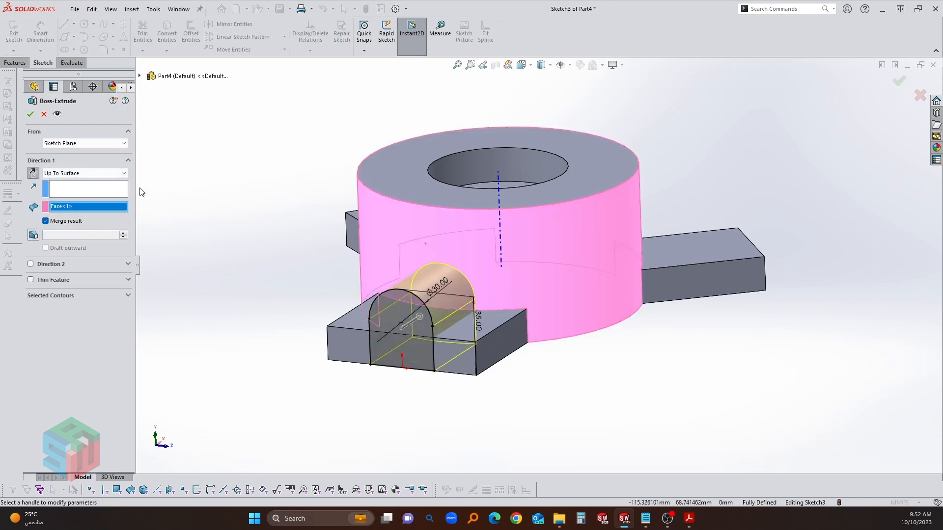
scroll(483, 311, "down", 1)
middle_click_drag(509, 317, 374, 247)
scroll(367, 232, "down", 1)
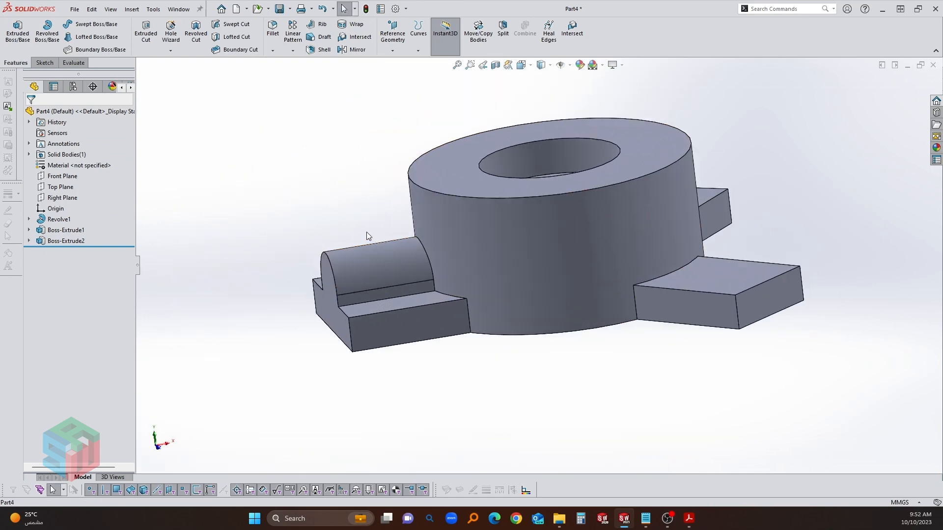
- Start a sketch on the Front Plane and draw a slanted line from inside the hub down into the arched boss
left_click(55, 178)
left_click(66, 162)
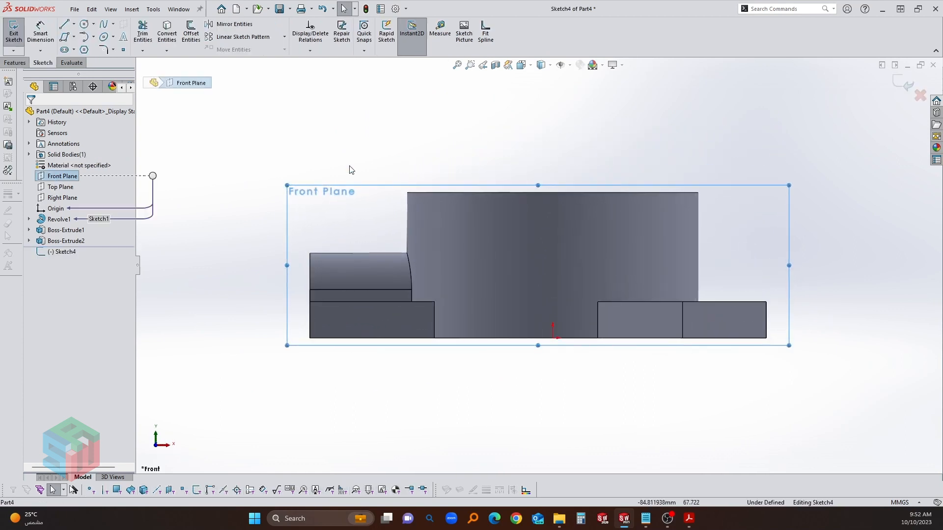
key("l")
left_click(459, 218)
left_click(359, 286)
key("Escape")
- Check the left arm's rib dimensions in Section A-A of the PDF drawing
key("alt+Tab")
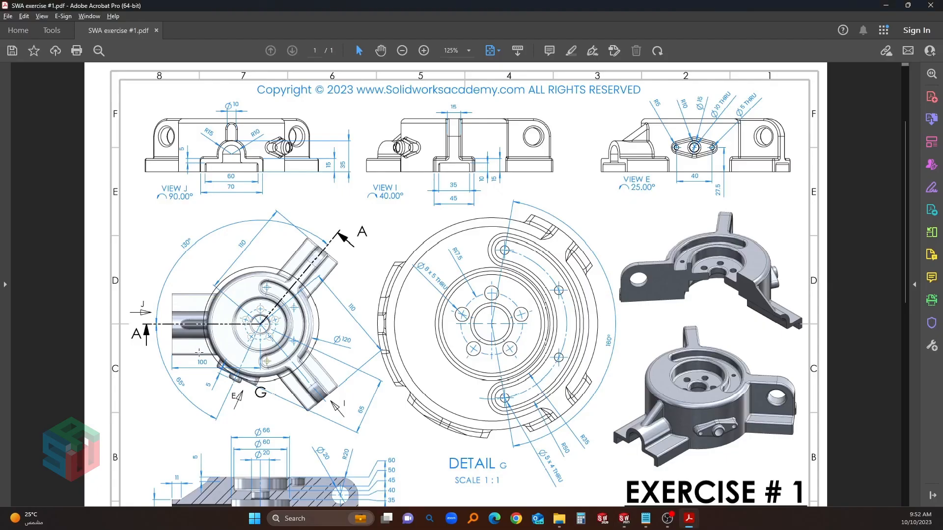
scroll(181, 462, "down", 2)
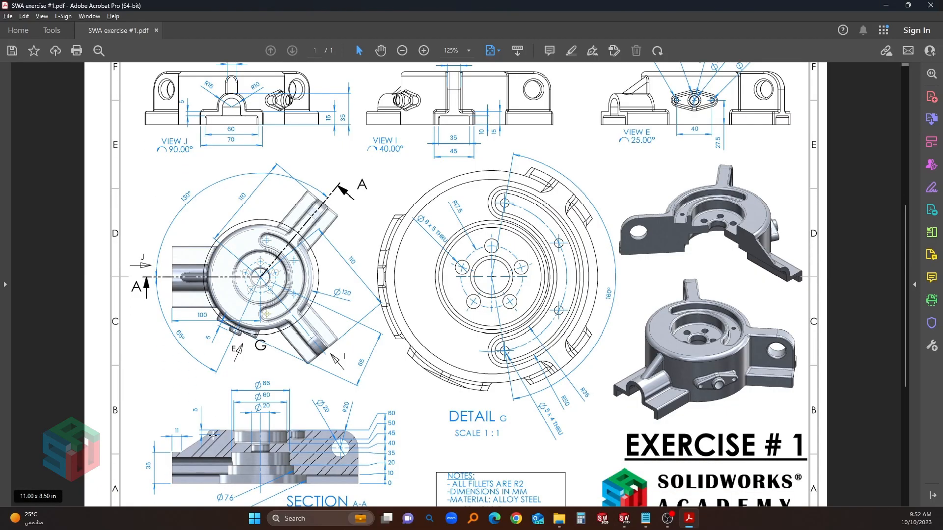
key("alt+Tab")
- Convert the arched boss's top edge and the hub's adjacent vertical side edge into the rib sketch
scroll(339, 236, "down", 3)
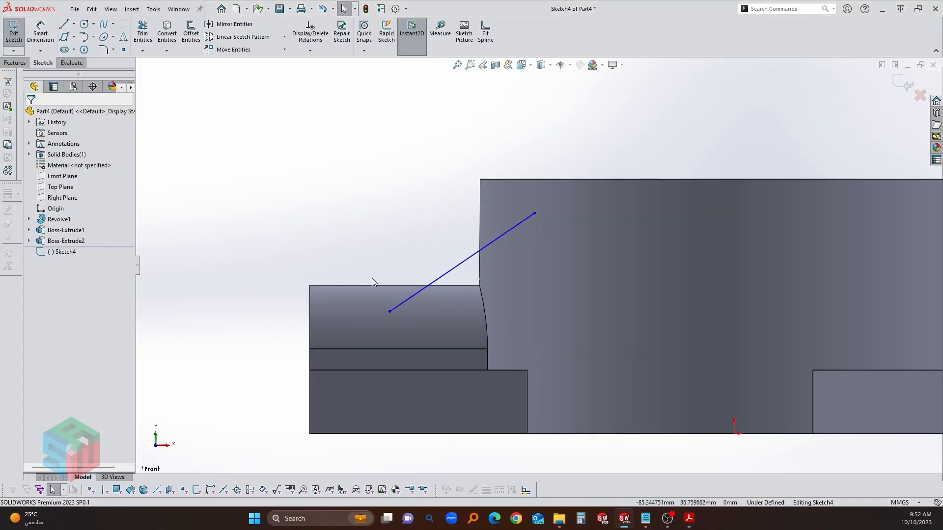
left_click(167, 32)
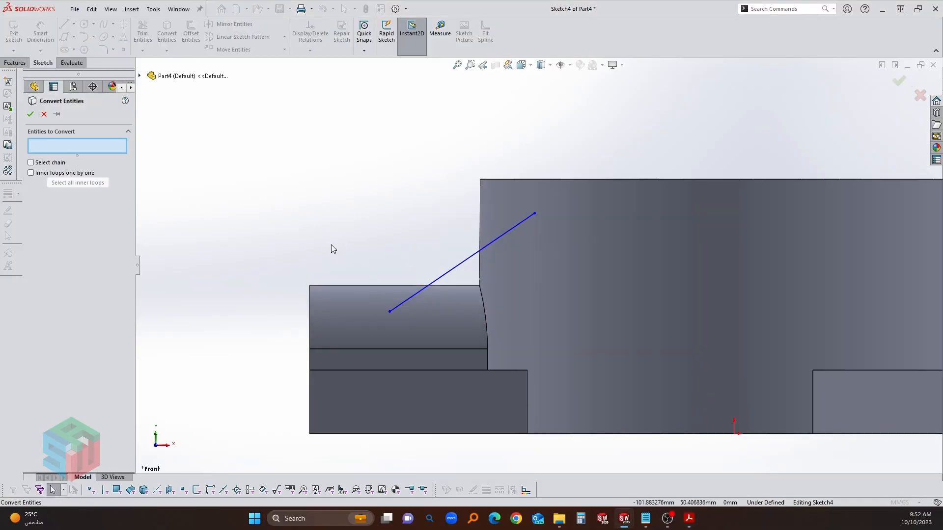
left_click(362, 289)
left_click(479, 224)
key("Return")
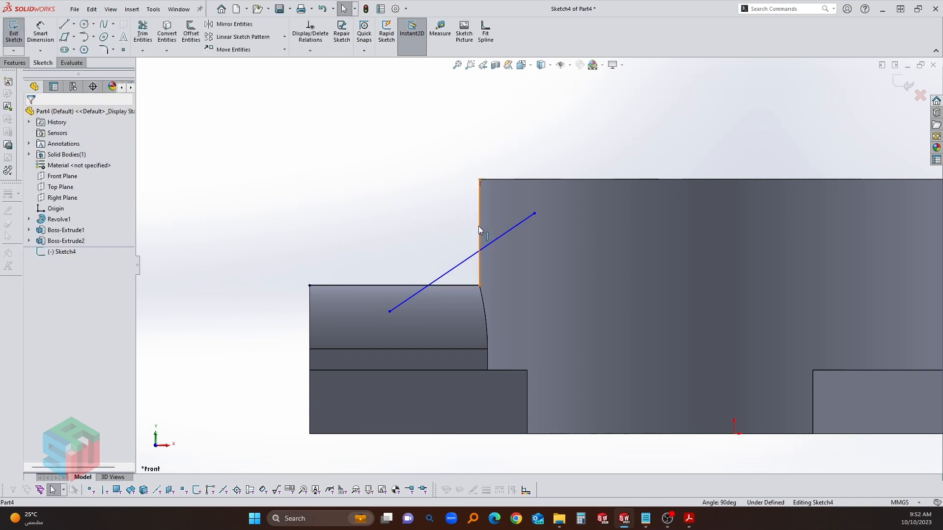
- Place one sketch point on the arched boss's top edge and another on the hub's vertical edge
scroll(463, 259, "down", 1)
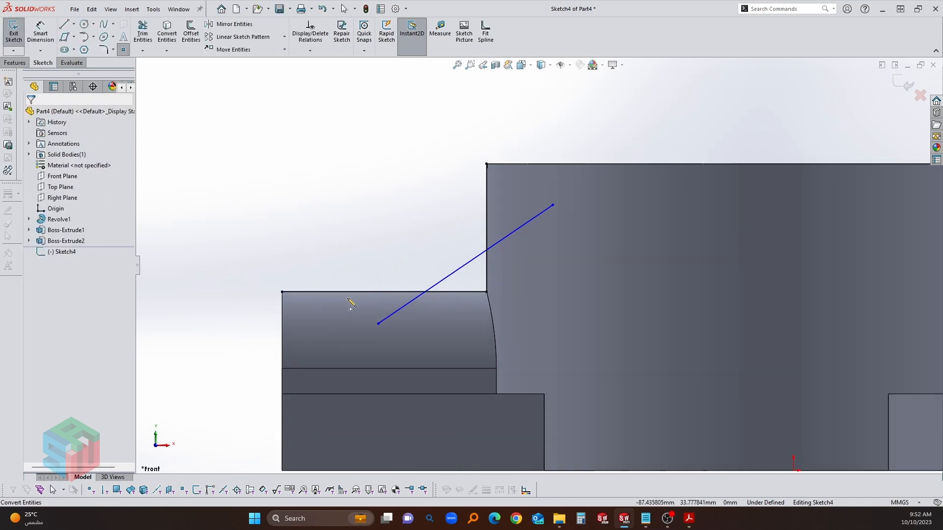
left_click(355, 292)
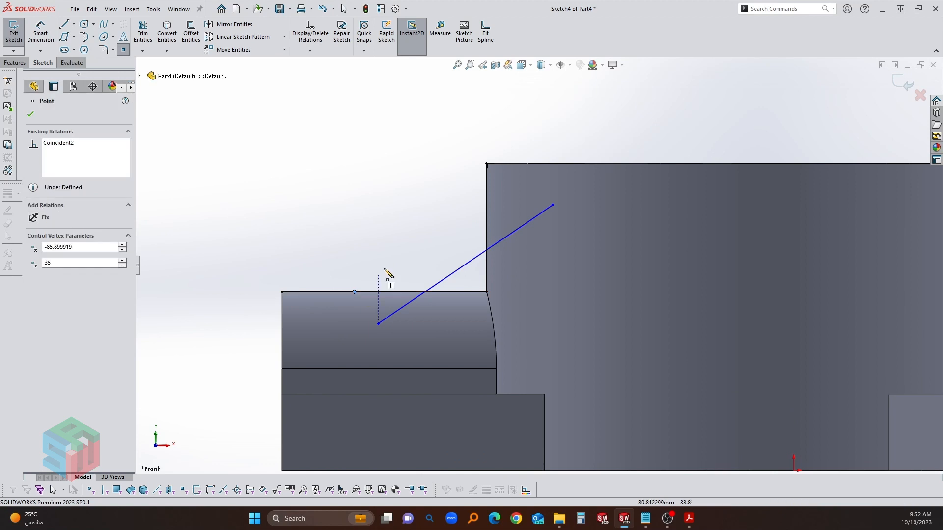
key("Escape")
- Make the slanted line coincident with the points on the hub's vertical edge and the arched boss's top edge
left_click(486, 193)
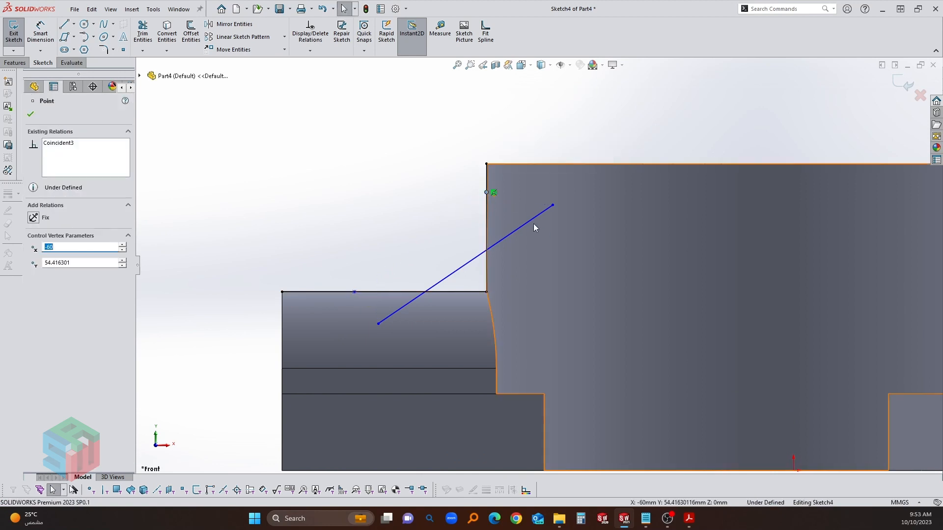
left_click(532, 220, "ctrl")
left_click(573, 178)
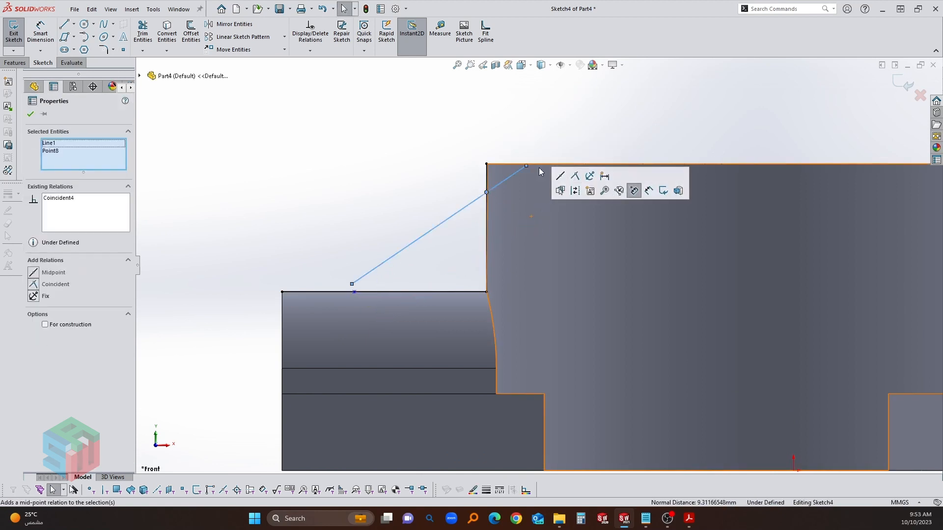
left_click(354, 291)
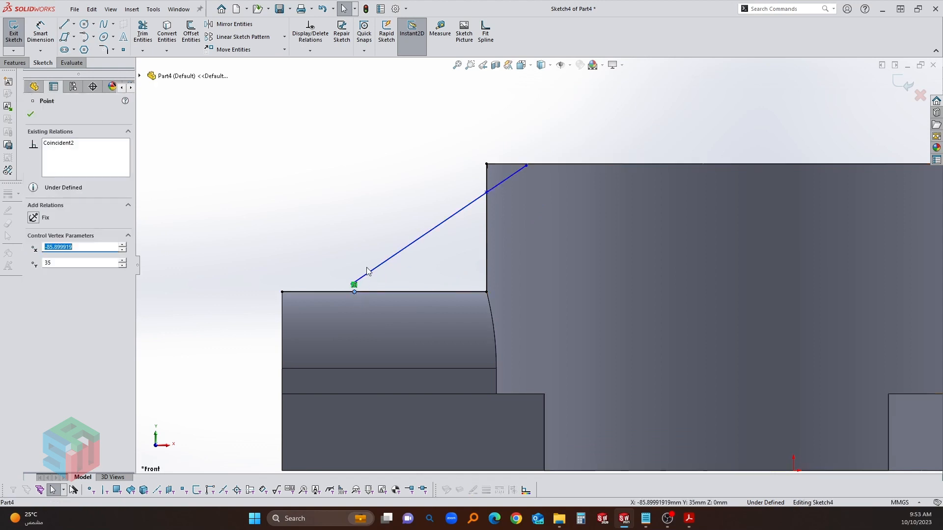
left_click(373, 271, "ctrl")
left_click(418, 225)
left_click(411, 190)
- Extend the slanted line's lower end below the arched boss's top edge into the boss
scroll(367, 280, "down", 1)
scroll(369, 282, "down", 1)
left_click_drag(368, 296, 312, 327)
left_click(316, 241)
scroll(319, 242, "up", 1)
- Dimension the point on the boss's top edge 11 mm from the boss's outer end
key("d")
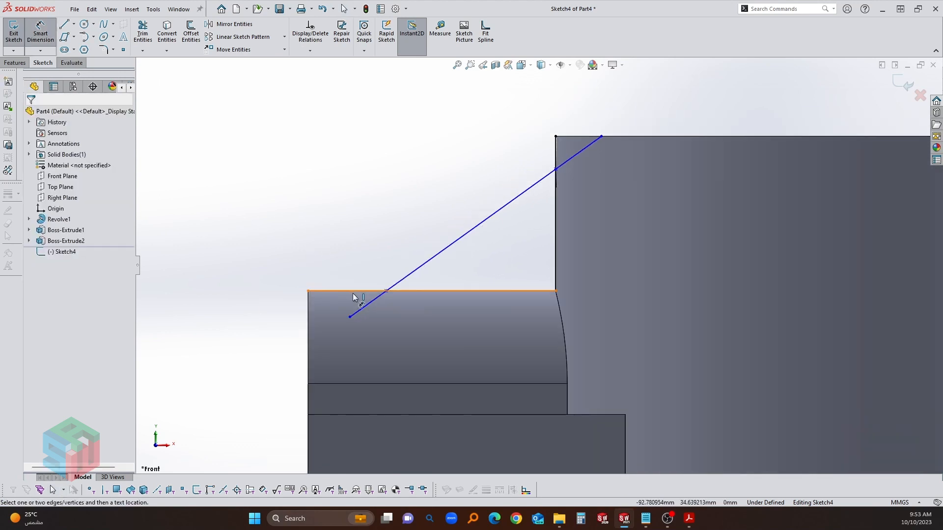
left_click(385, 292)
left_click(309, 291)
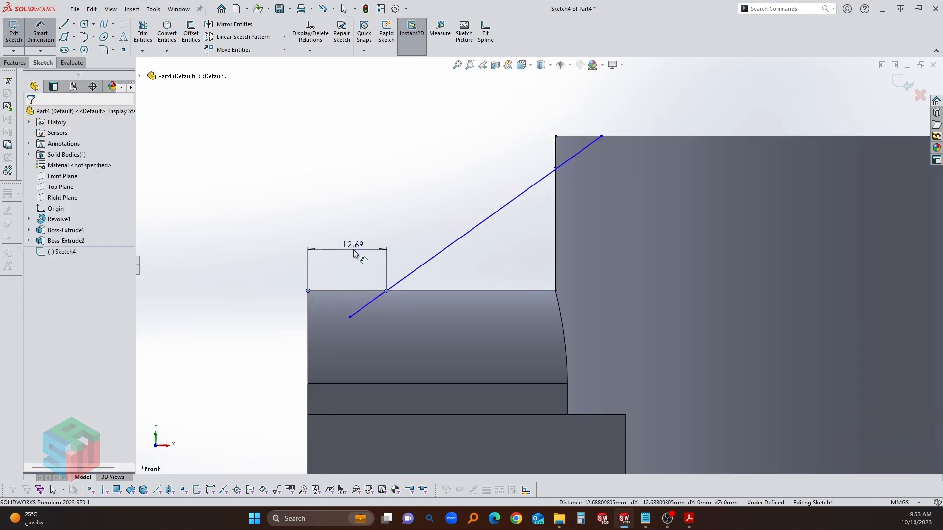
left_click(353, 250)
type("11")
key("Return")
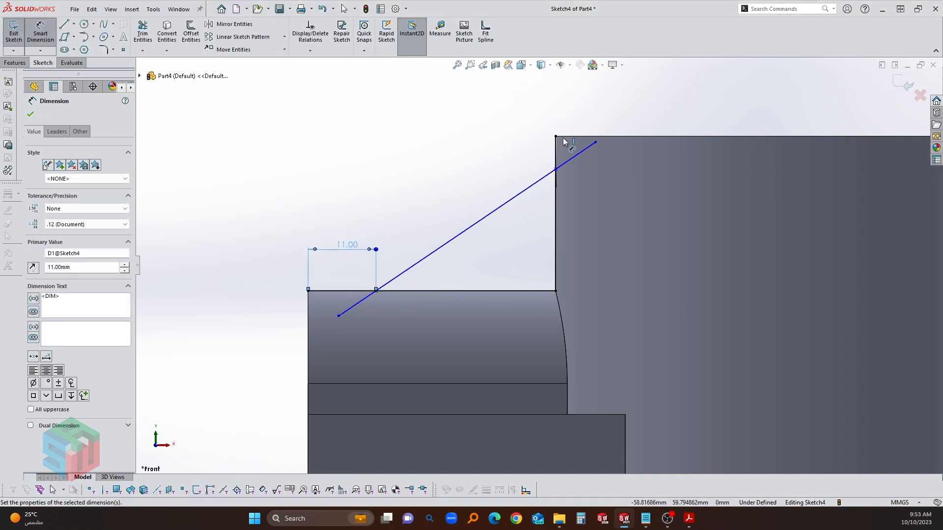
- Dimension the point on the hub's vertical edge 5 mm below the hub's top corner
left_click(556, 137)
left_click(556, 170)
left_click(523, 151)
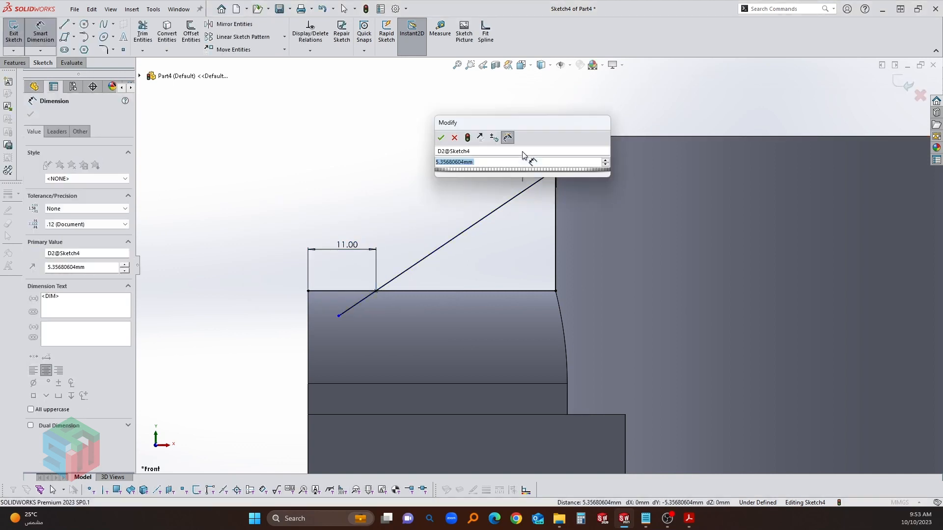
type("5")
key("Return")
key("Escape")
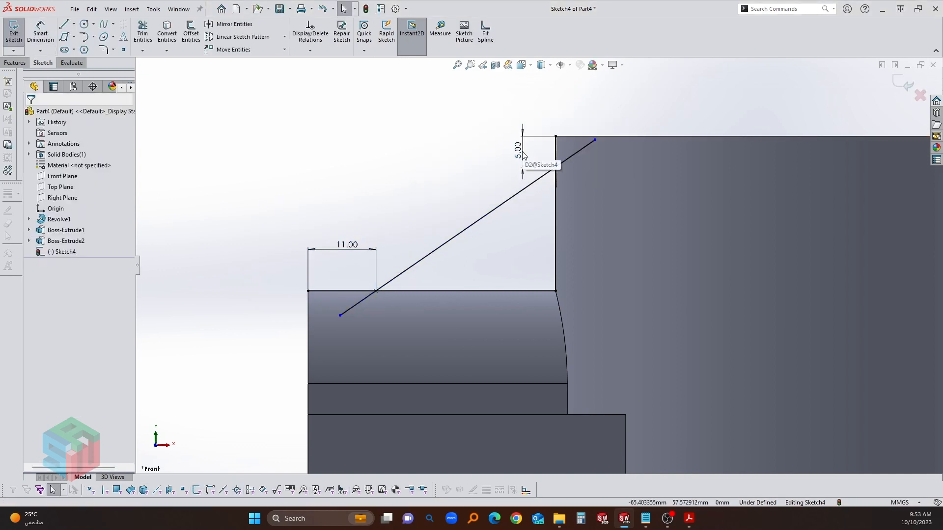
- Close the rib profile with a vertical line down from the slanted line's upper end and a bottom line back to its lower end
key("l")
left_click(595, 140)
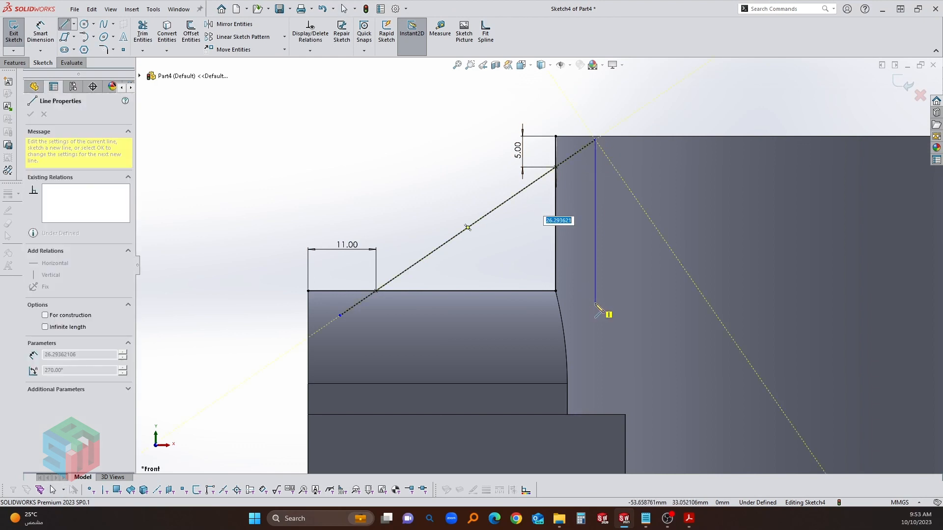
left_click(595, 307)
left_click(342, 314)
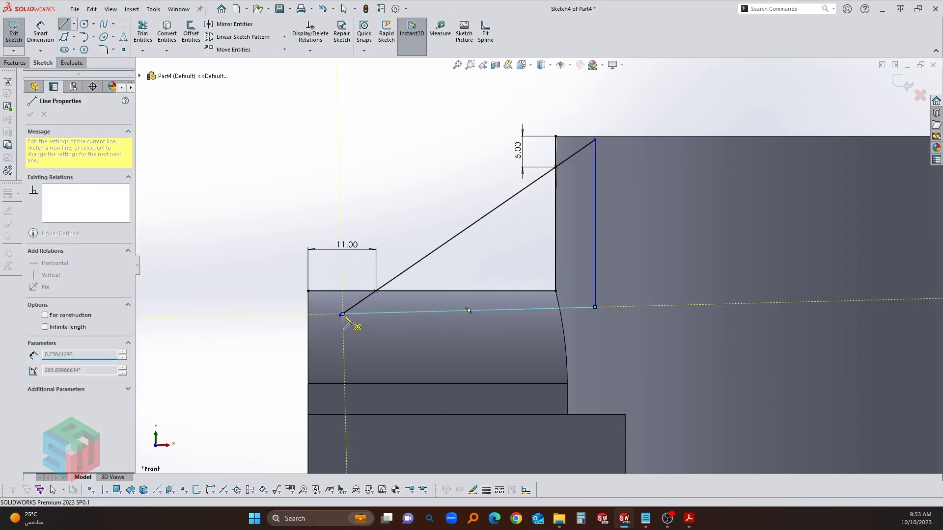
key("Escape")
- Make the rib profile's bottom line horizontal
scroll(344, 317, "down", 2)
left_click_drag(375, 306, 370, 309)
scroll(627, 266, "up", 3)
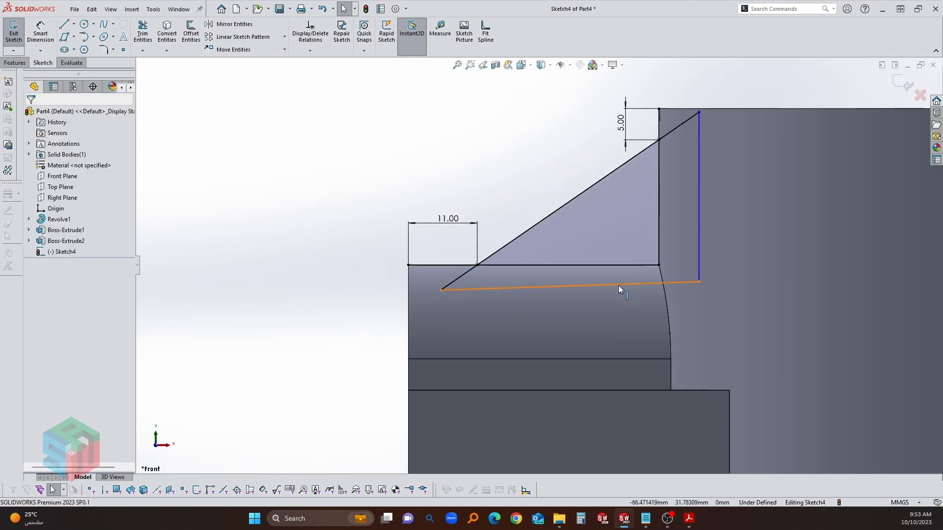
left_click(618, 285)
left_click(647, 242)
left_click(697, 198)
left_click(700, 197)
key("Escape")
- Move the profile's vertical line closer to the hub's edge and its bottom line closer to the boss's top edge
scroll(662, 247, "up", 2)
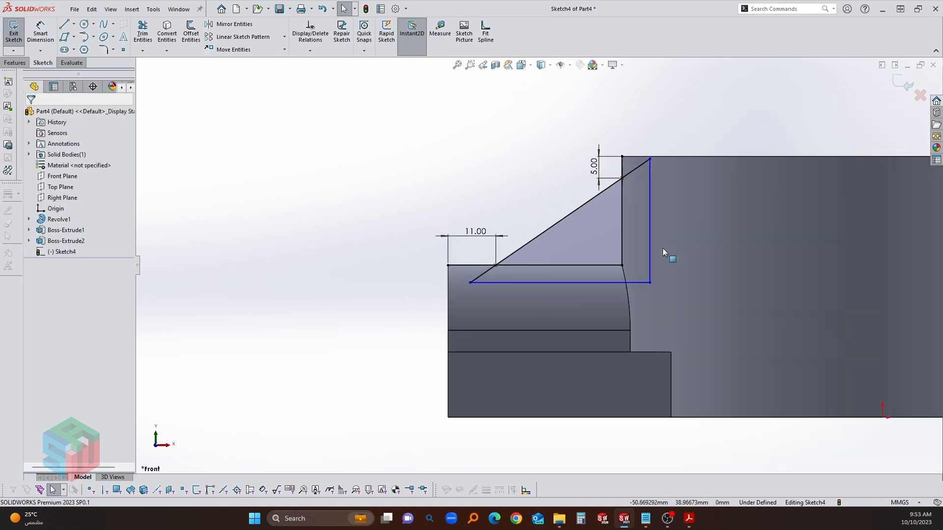
scroll(619, 170, "down", 4)
left_click_drag(634, 223, 611, 227)
left_click_drag(538, 349, 538, 338)
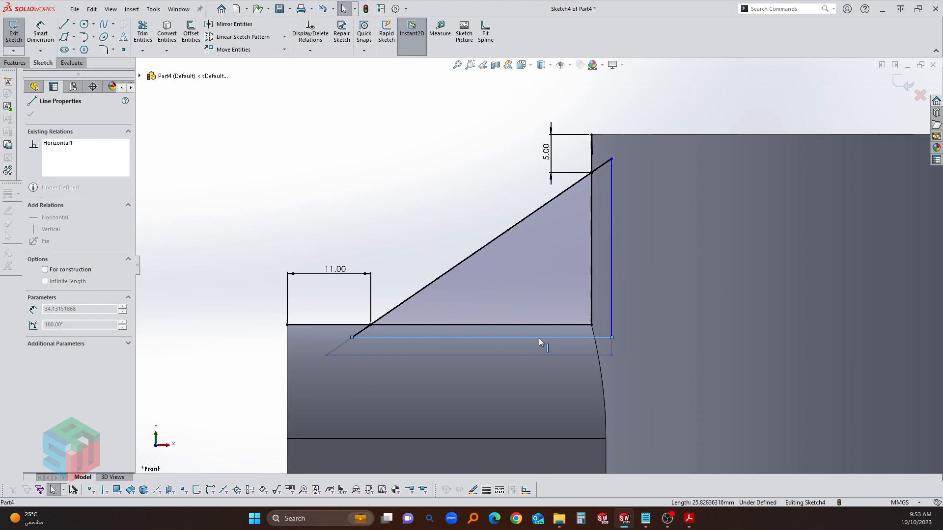
- Change the converted boss top edge and hub vertical edge into construction lines
left_click(397, 275)
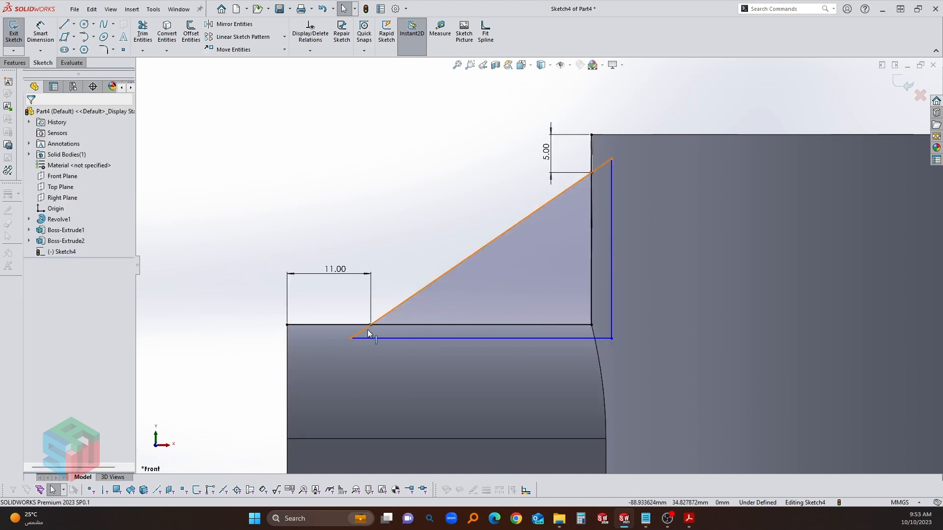
left_click(330, 326)
left_click(565, 154)
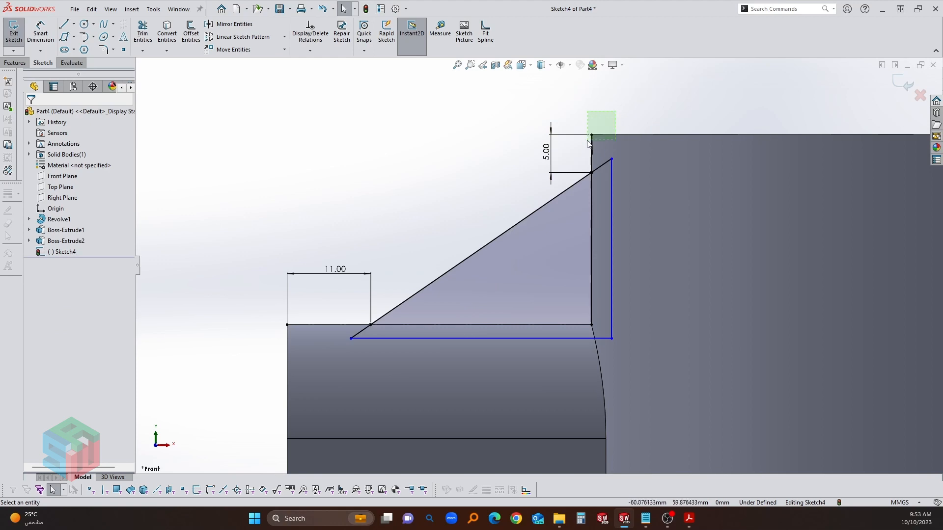
left_click(654, 93)
- Extrude the triangular rib profile 10 mm with the Mid Plane end condition, checking the width in the PDF drawing
mouse_move(594, 154)
middle_mouse_down()
mouse_move(619, 175)
mouse_move(609, 202)
middle_mouse_up()
scroll(609, 202, "up", 2)
key("e")
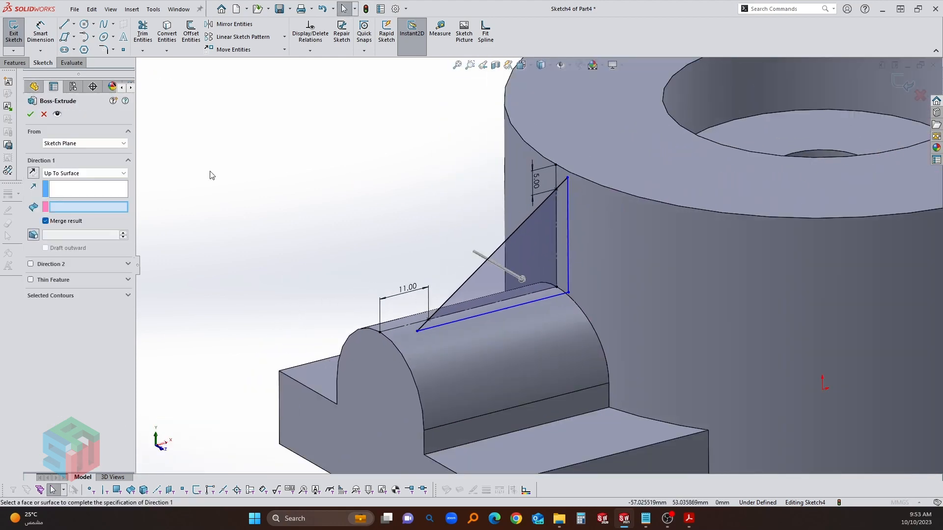
key("alt+Tab")
scroll(224, 79, "up", 1)
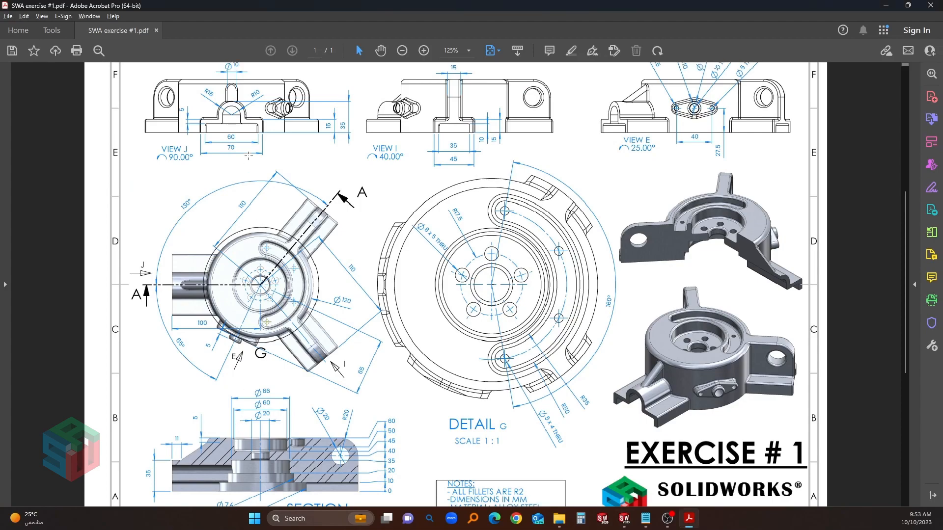
key("alt+Tab")
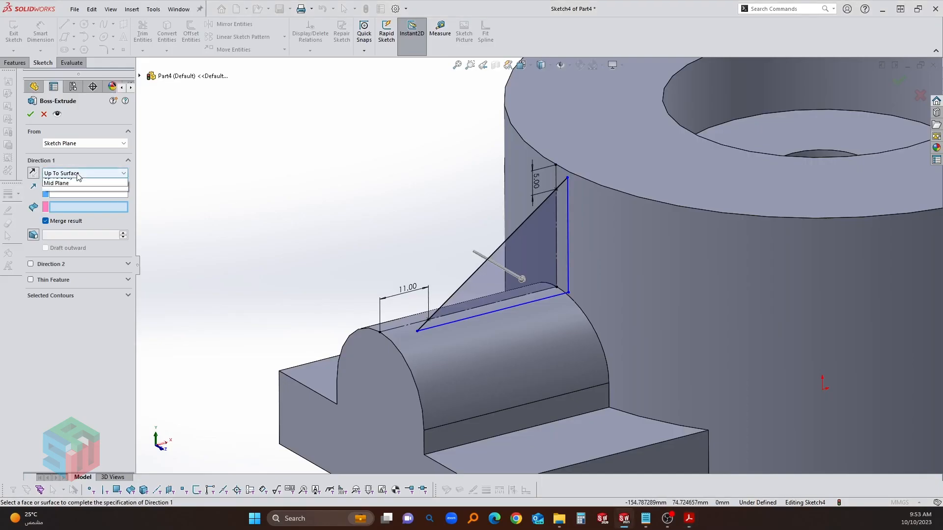
left_click(75, 174)
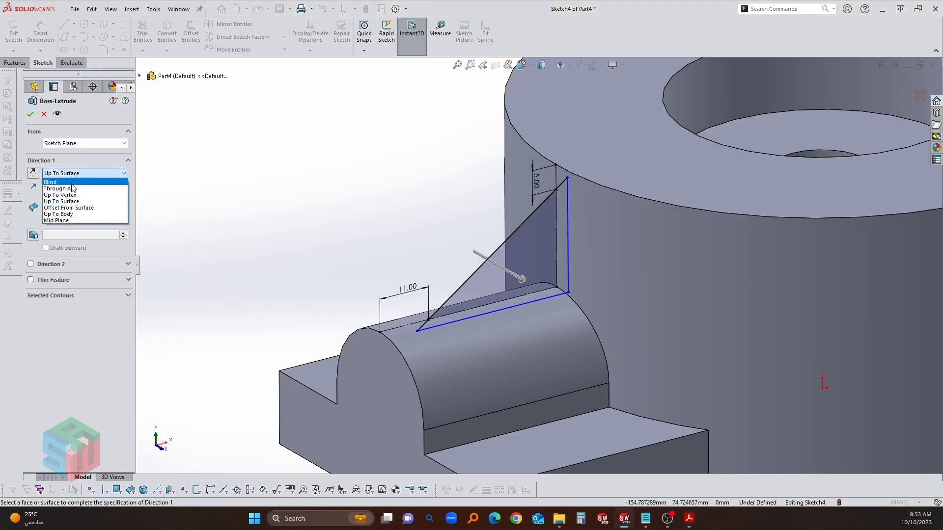
left_click(56, 221)
right_click(68, 210)
type("10")
key("Return")
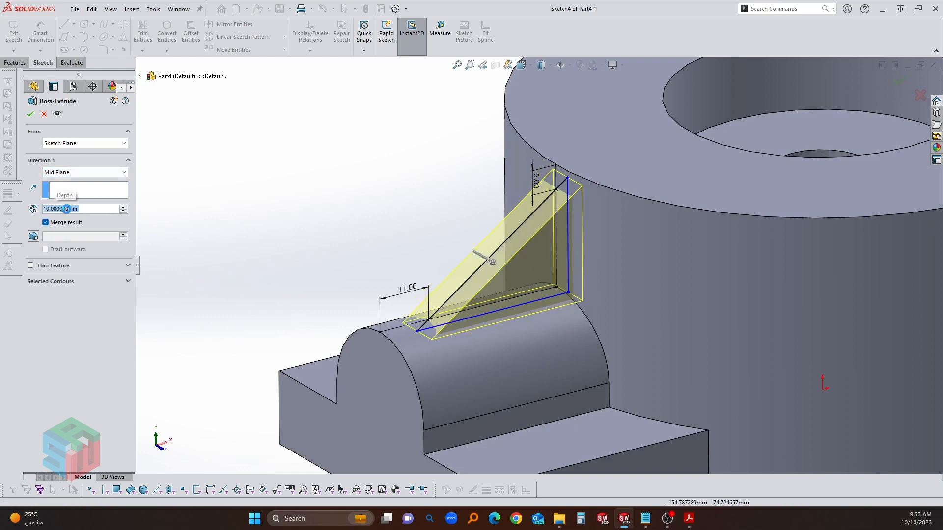
key("Return")
- Apply a full round fillet to the rib, using its sloped face as center and its two triangular faces as sides
scroll(522, 314, "down", 4)
middle_click_drag(597, 131, 480, 281)
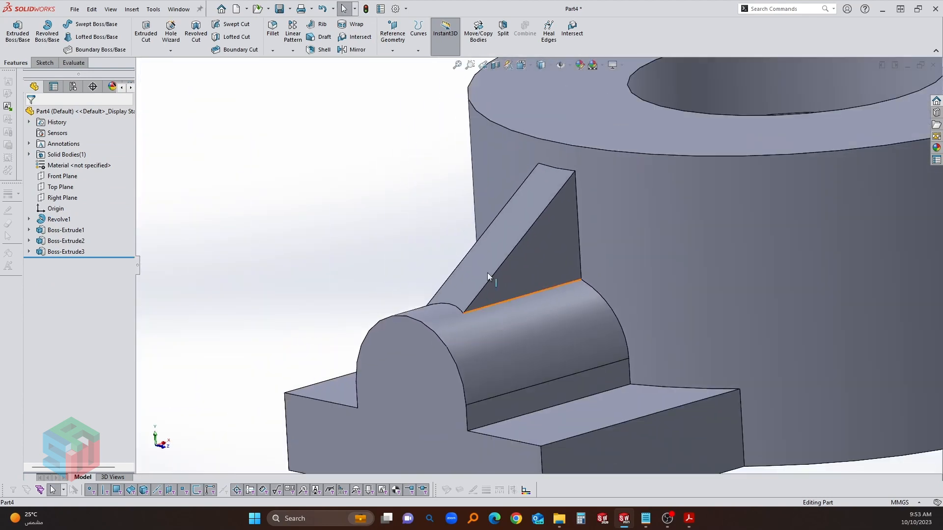
scroll(558, 249, "down", 2)
scroll(567, 268, "down", 3)
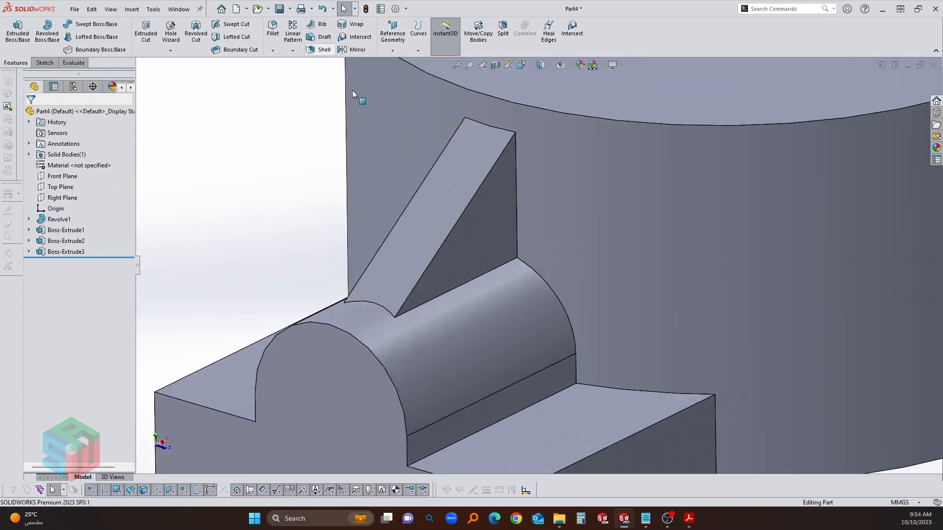
left_click(273, 35)
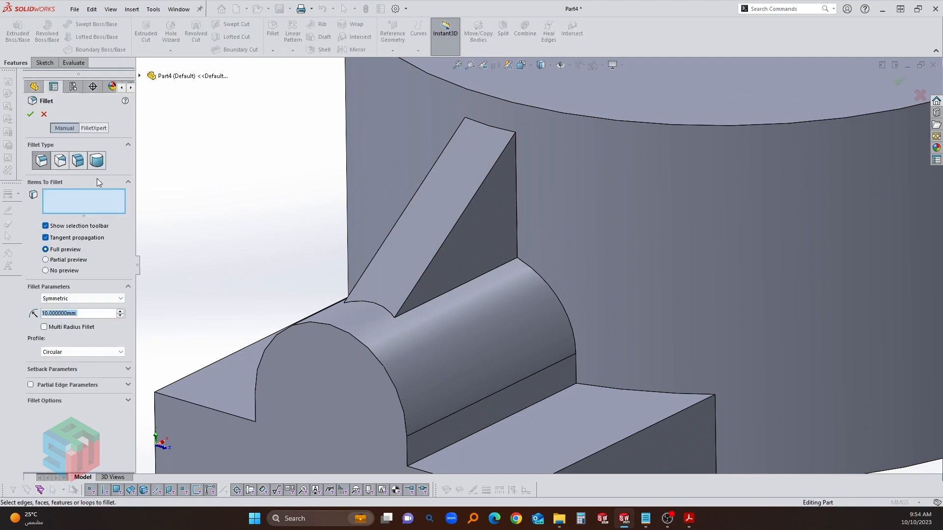
left_click(97, 160)
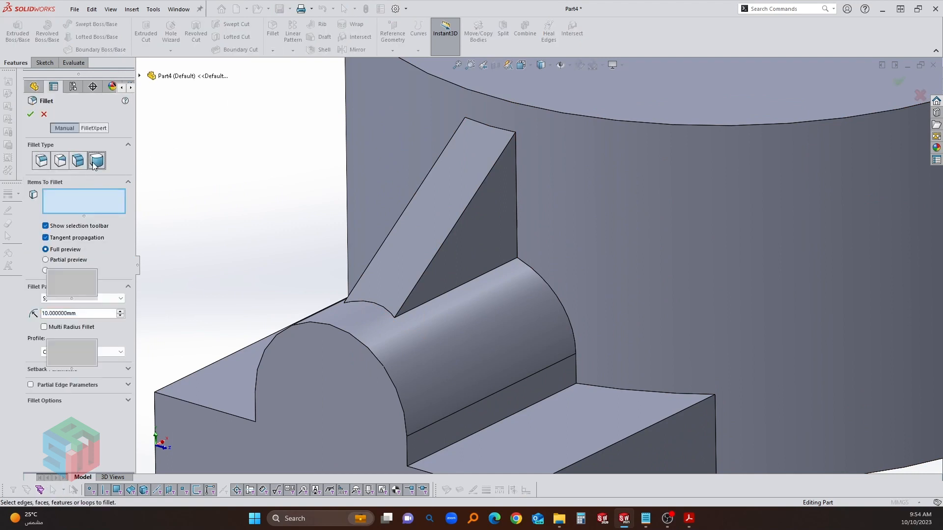
left_click(451, 247)
left_click(66, 239)
left_click(366, 252)
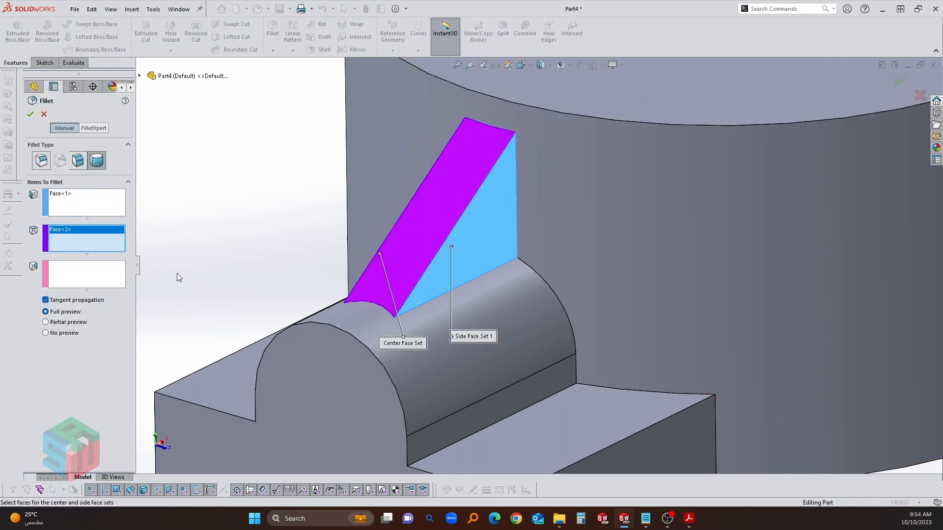
middle_click_drag(231, 273, 408, 259)
left_click(627, 242)
middle_click_drag(626, 242, 520, 216)
left_click(32, 113)
- Review the angled arms' dimensions in the PDF drawing, including View I
scroll(873, 235, "up", 5)
scroll(874, 235, "down", 3)
scroll(599, 259, "up", 2)
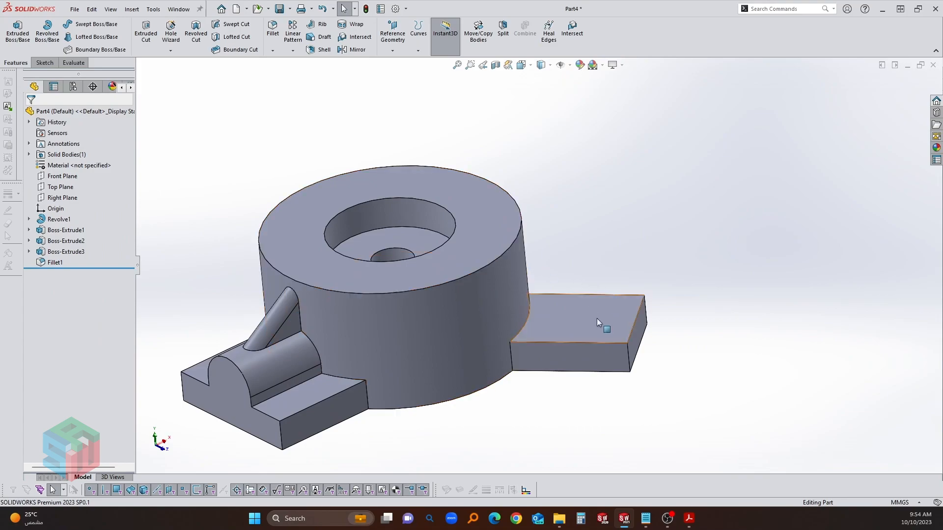
key("alt+Tab")
scroll(470, 325, "down", 1)
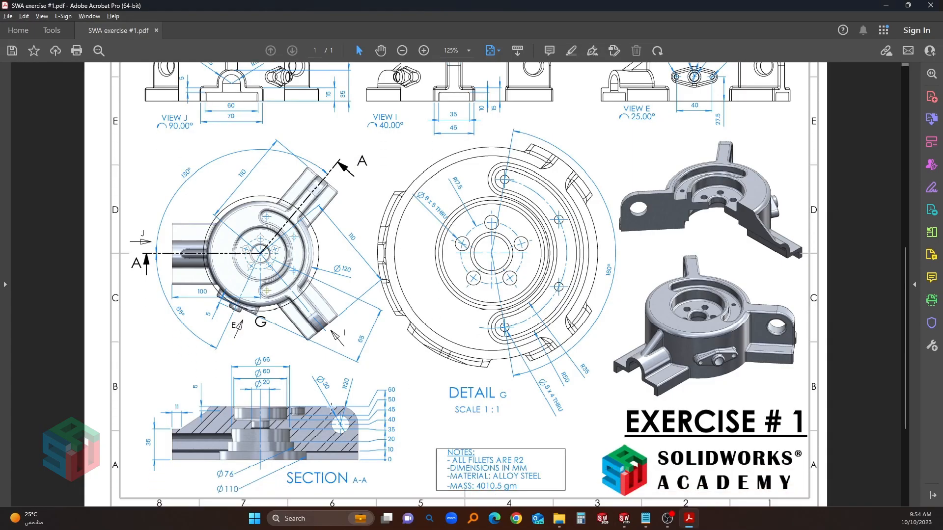
scroll(355, 417, "up", 1)
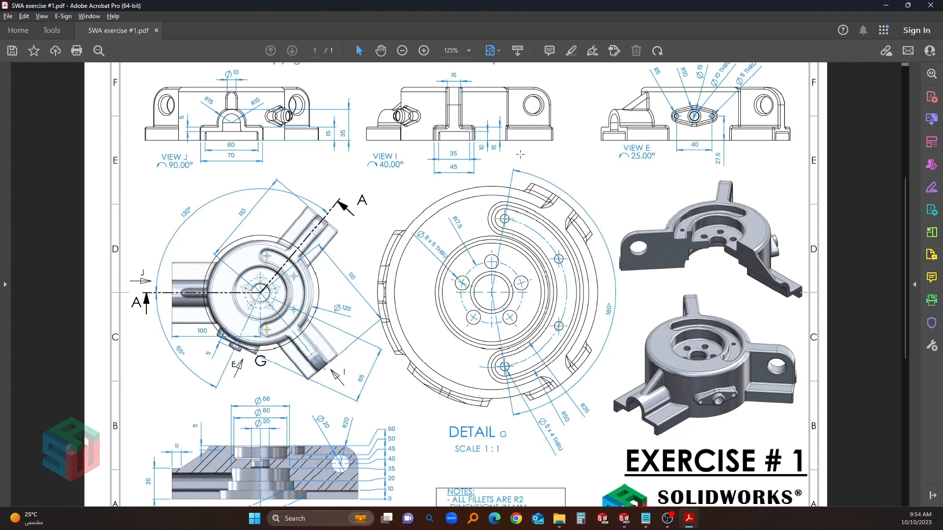
scroll(520, 153, "down", 1)
key("alt+Tab")
- Start a sketch on the front angled arm's top face and convert the hub's outer circle and the arm's outer end edge
left_click(596, 305)
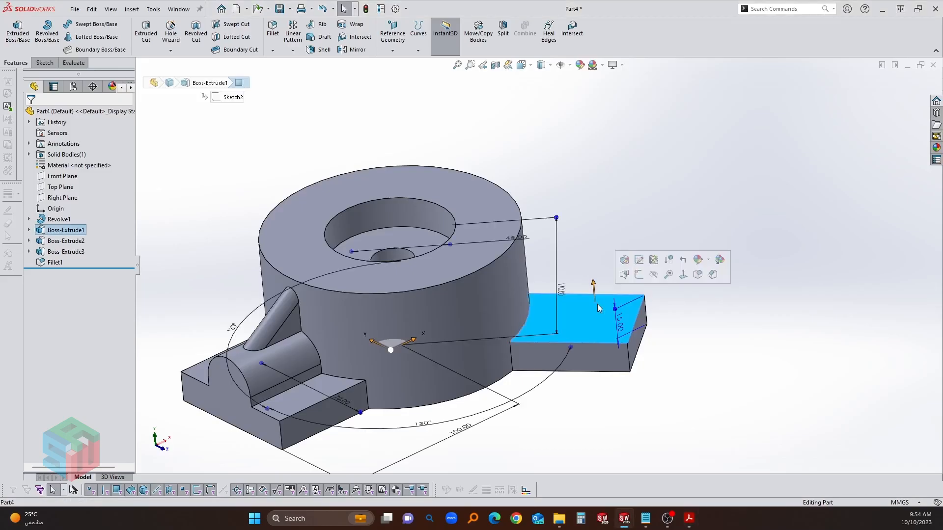
left_click(626, 274)
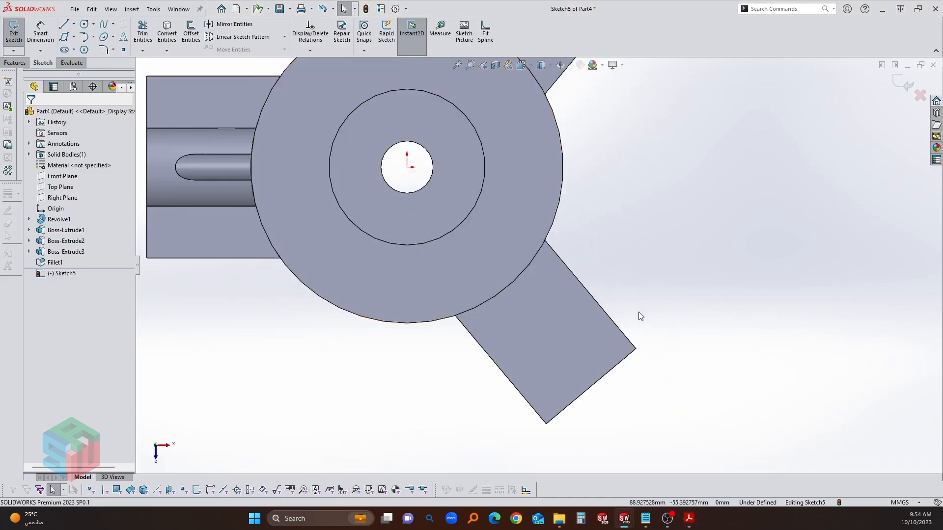
scroll(639, 311, "down", 2)
left_click(449, 259)
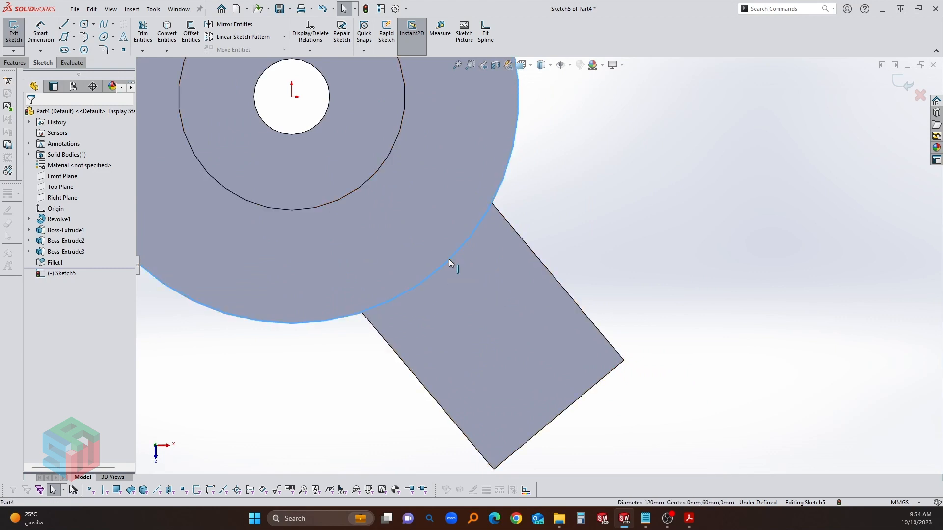
left_click(173, 41)
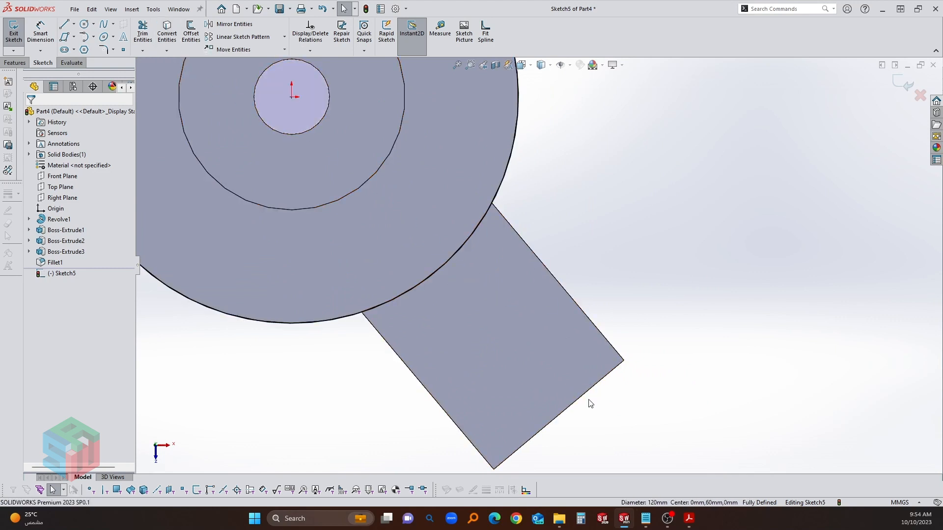
left_click(591, 392)
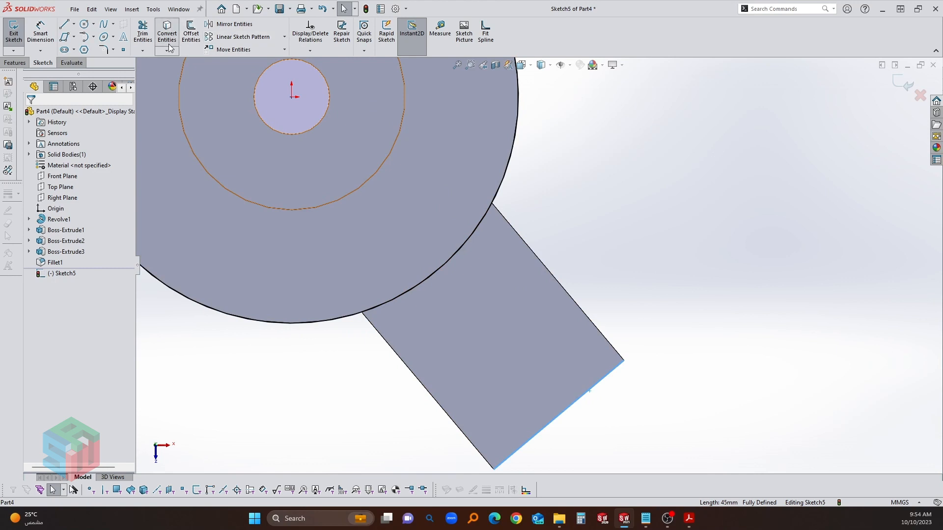
left_click(684, 225)
- Draw a line from the midpoint of the front angled arm's end edge to the origin and make it construction geometry
scroll(684, 225, "up", 2)
key("l")
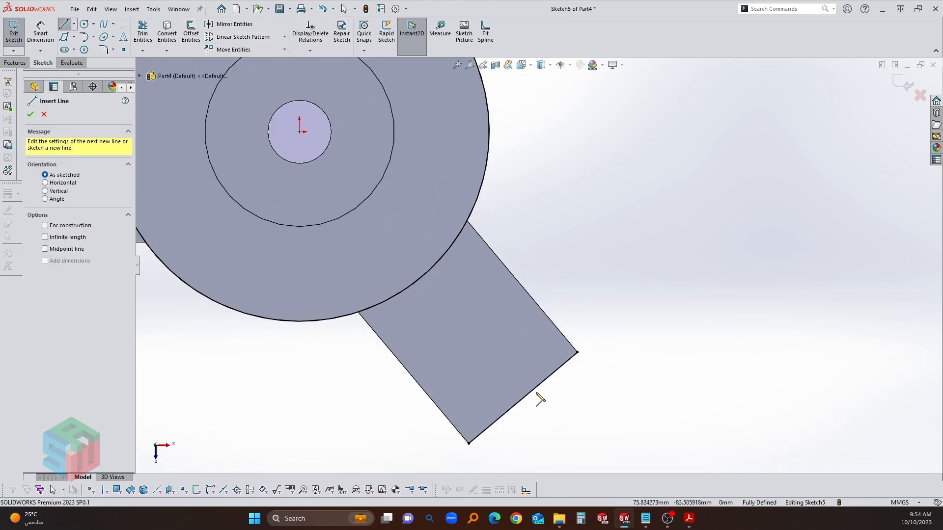
left_click(522, 397)
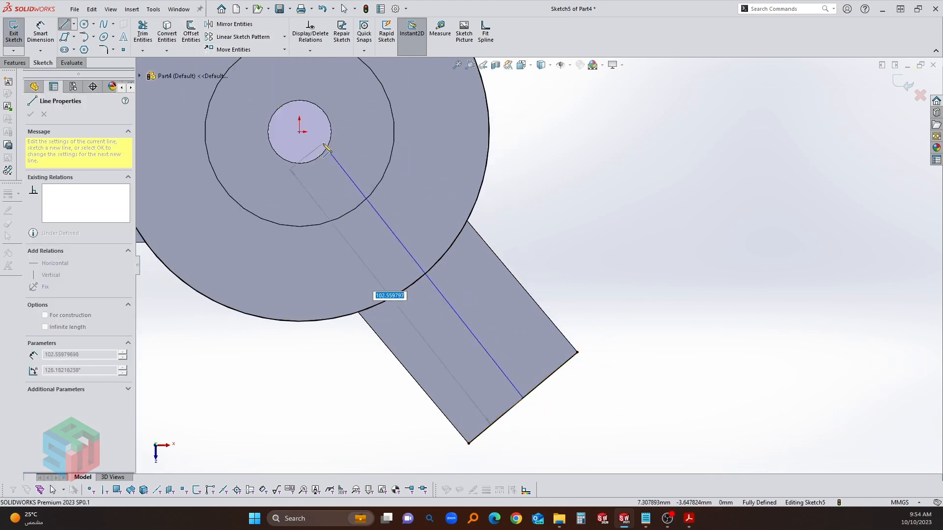
left_click(299, 131)
key("z")
key("Escape")
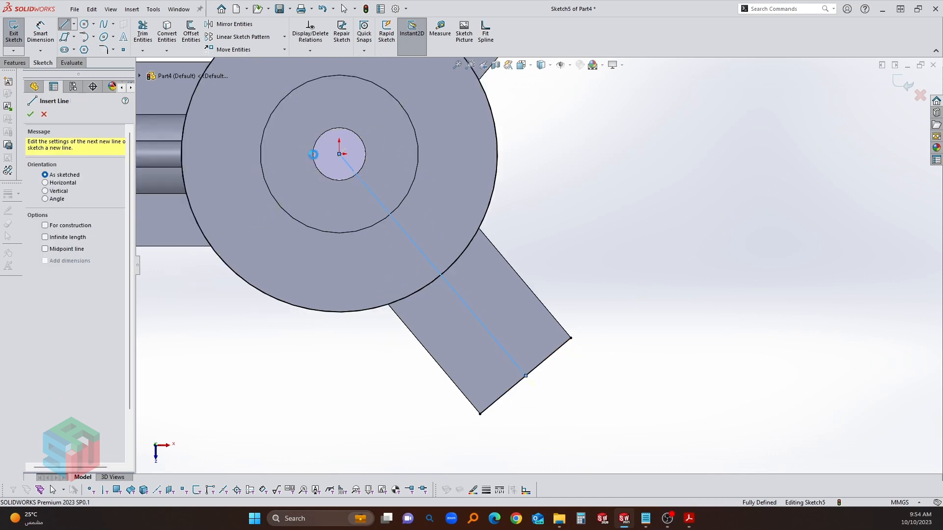
left_click(373, 196)
left_click(416, 167)
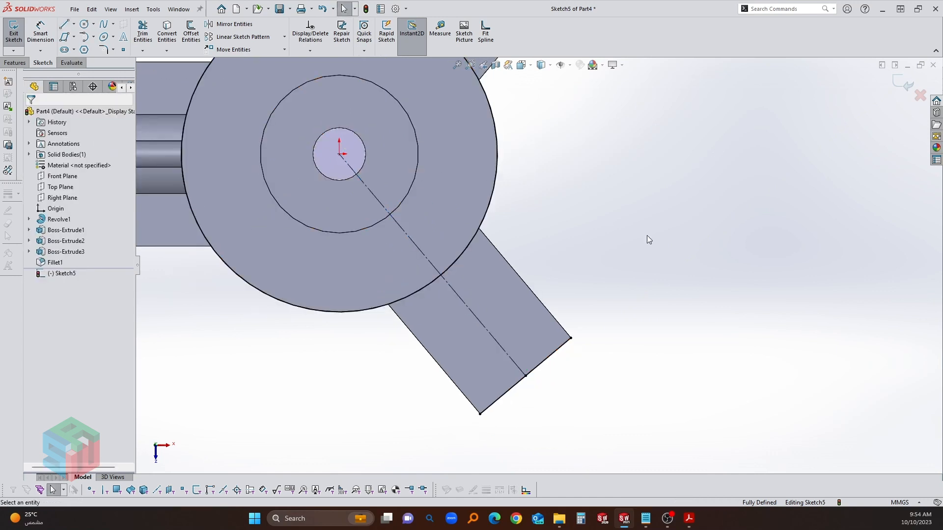
- Offset the arm's centerline 7.5 mm in both directions, checking the web width in the PDF drawing
left_click(484, 327)
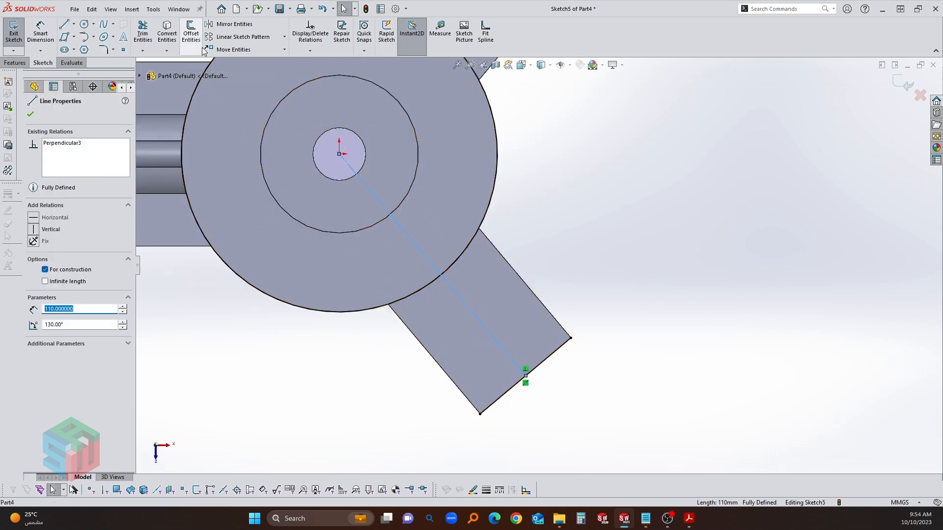
left_click(186, 41)
left_click(47, 182)
key("alt+Tab")
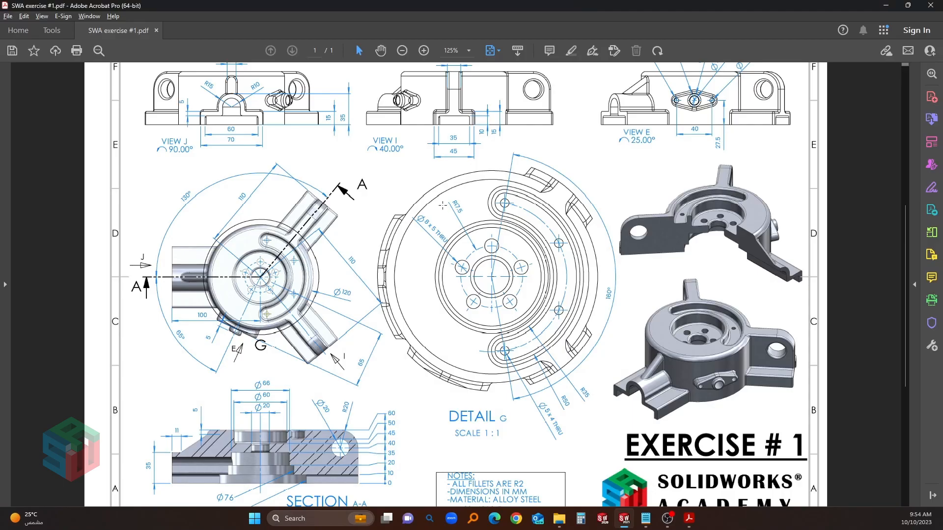
scroll(471, 132, "up", 1)
key("alt+Tab")
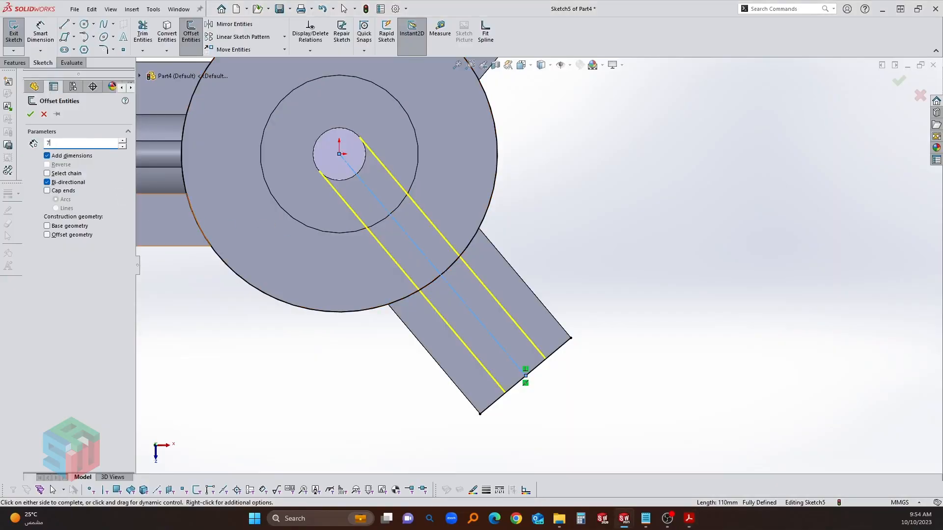
key("Return")
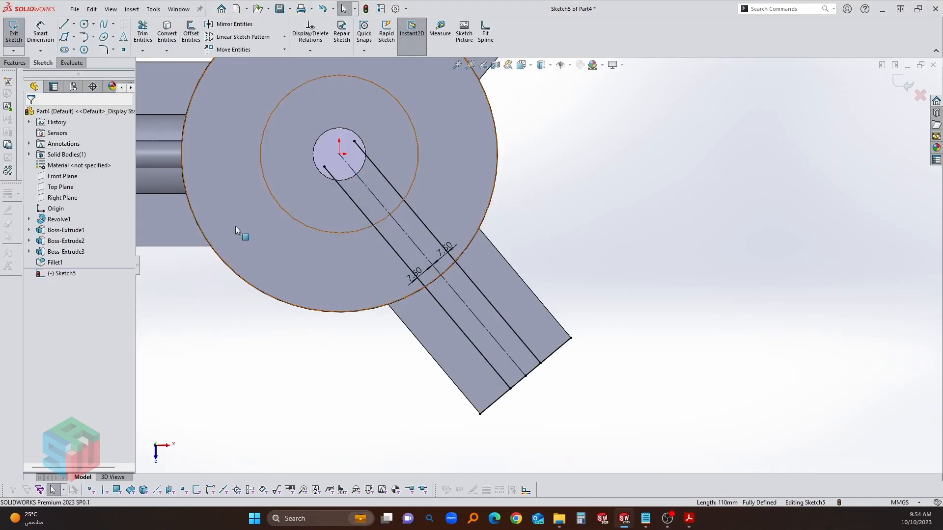
- Trim the offset lines inside the hub circle, and the end edge and hub circle outside the two lines
scroll(555, 324, "down", 2)
scroll(546, 333, "up", 2)
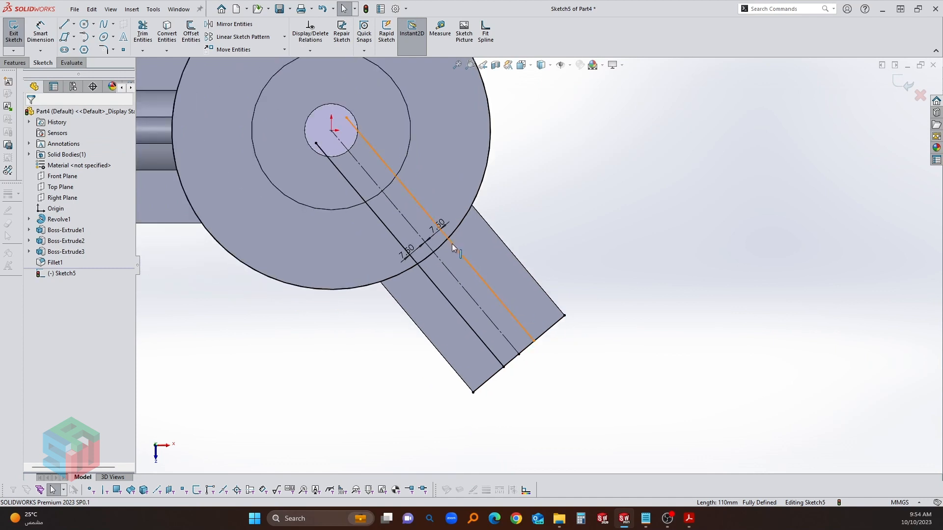
right_click_drag(447, 243, 435, 212)
left_click_drag(421, 193, 416, 203)
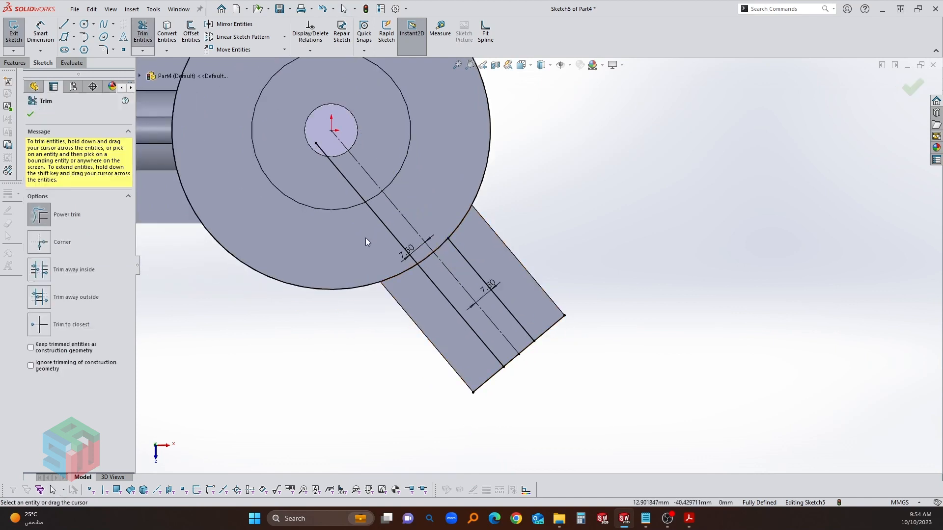
left_click_drag(552, 325, 557, 332)
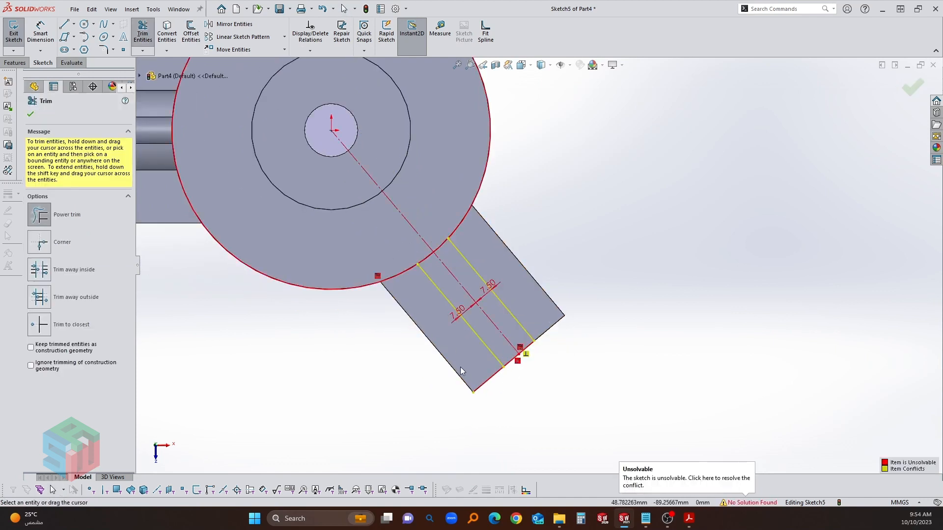
left_click_drag(467, 367, 487, 389)
left_click_drag(354, 286, 336, 294)
key("Escape")
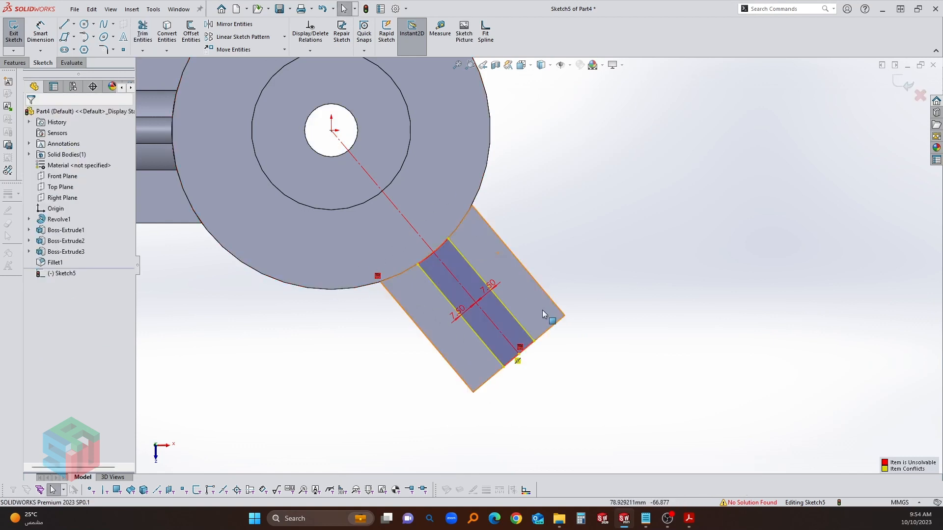
- Diagnose the sketch conflict with SketchXpert and accept the solution that deletes the Midpoint2 relation
left_click(743, 505)
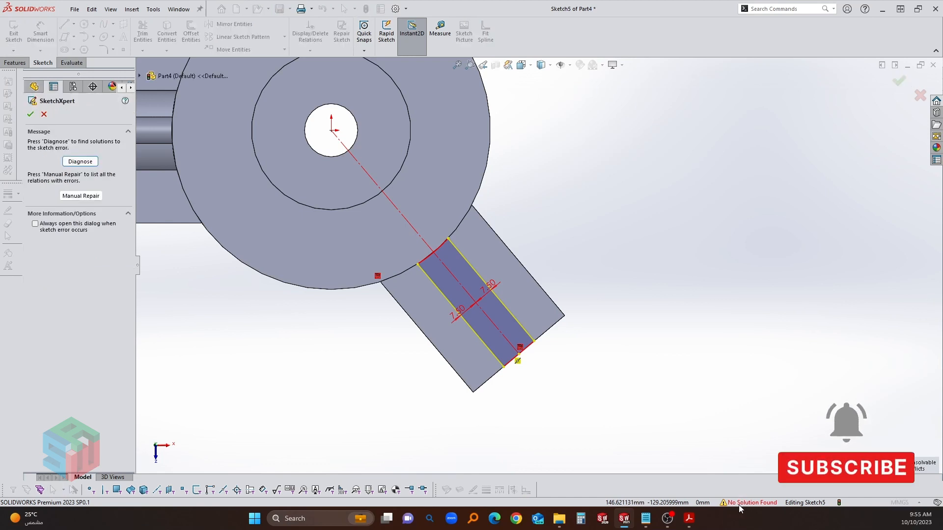
left_click(86, 165)
left_click(69, 324)
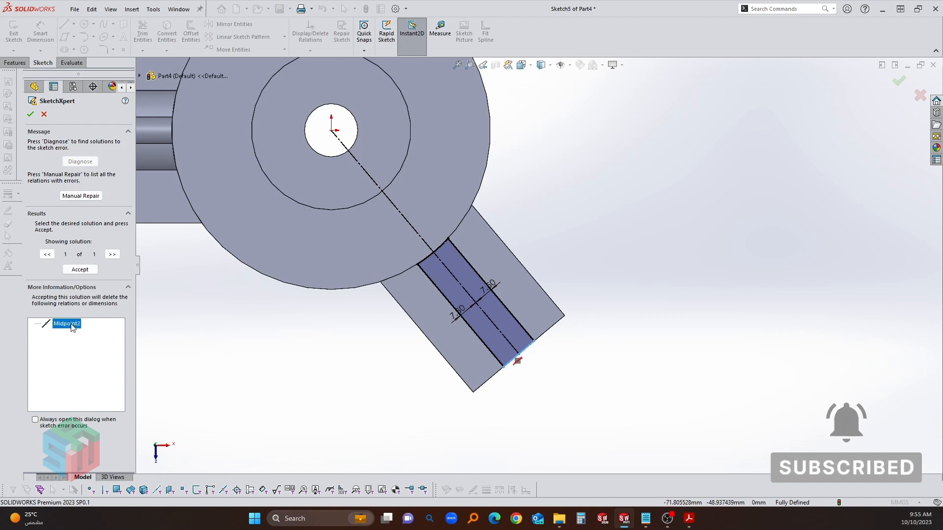
left_click(80, 270)
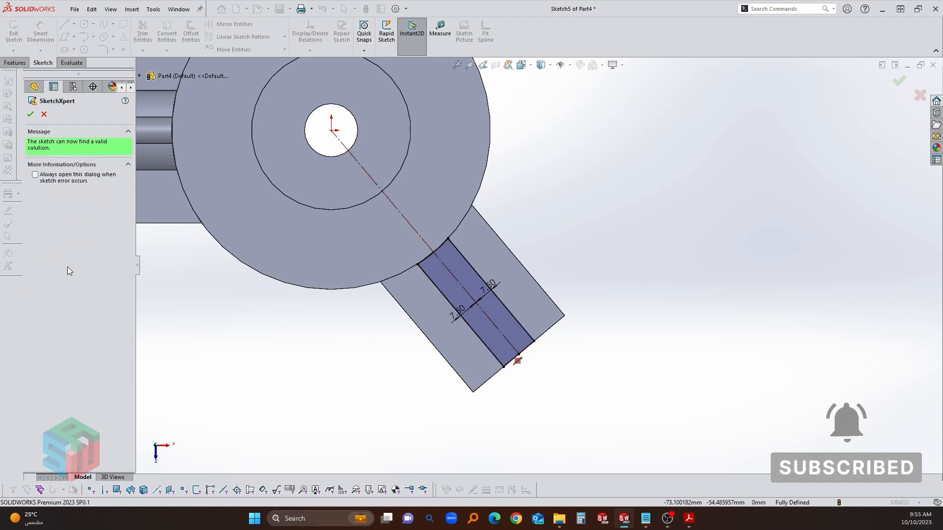
left_click(30, 115)
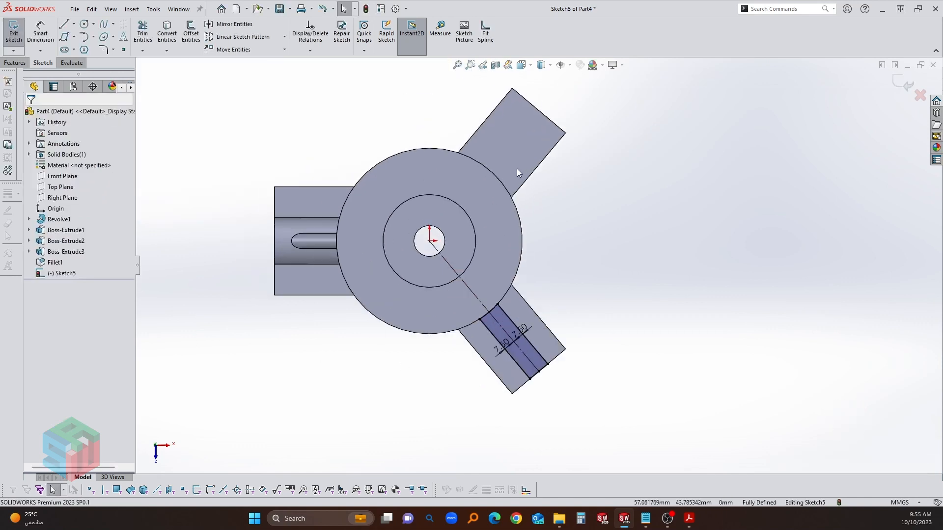
- Draw a horizontal centerline from the origin and mirror the closed web profile about it onto the rear angled arm
key("l")
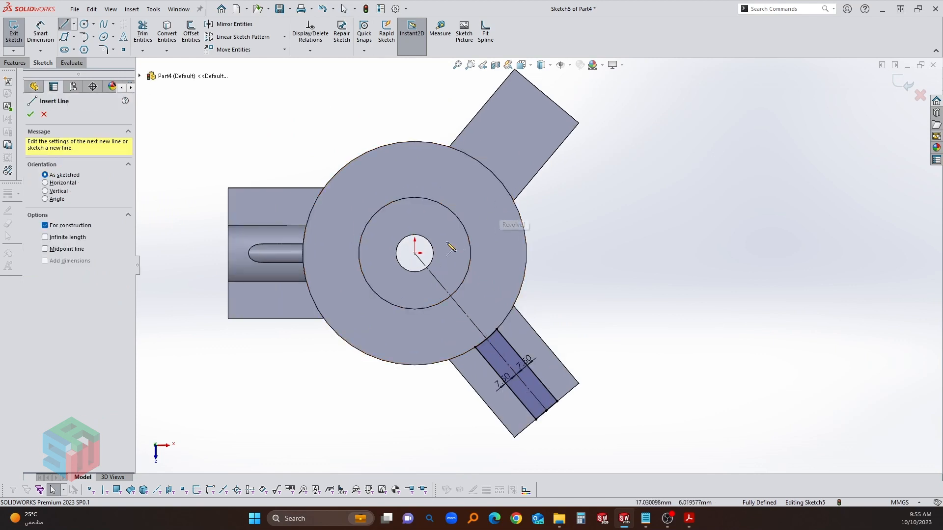
left_click(415, 253)
left_click(587, 253)
key("Escape")
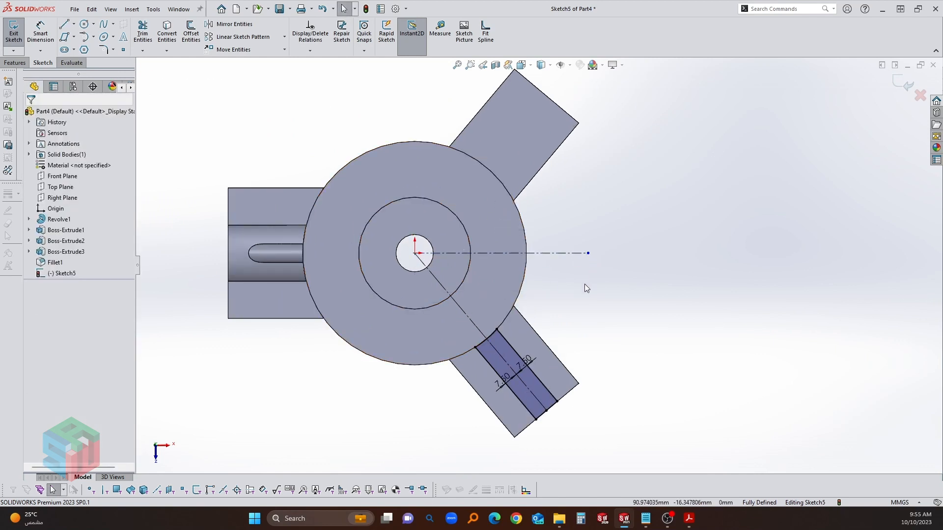
left_click(234, 24)
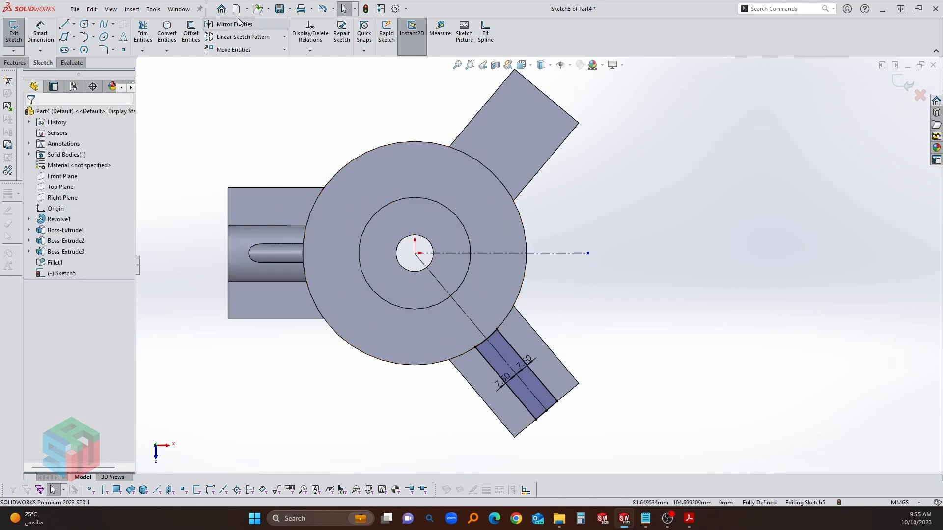
left_click(495, 341)
right_click(200, 257)
left_click(543, 251)
right_click(544, 250)
- Extrude both web profiles with the Up To Surface end condition, ending at the hub's top face
scroll(544, 252, "up", 2)
middle_click_drag(556, 248, 540, 203)
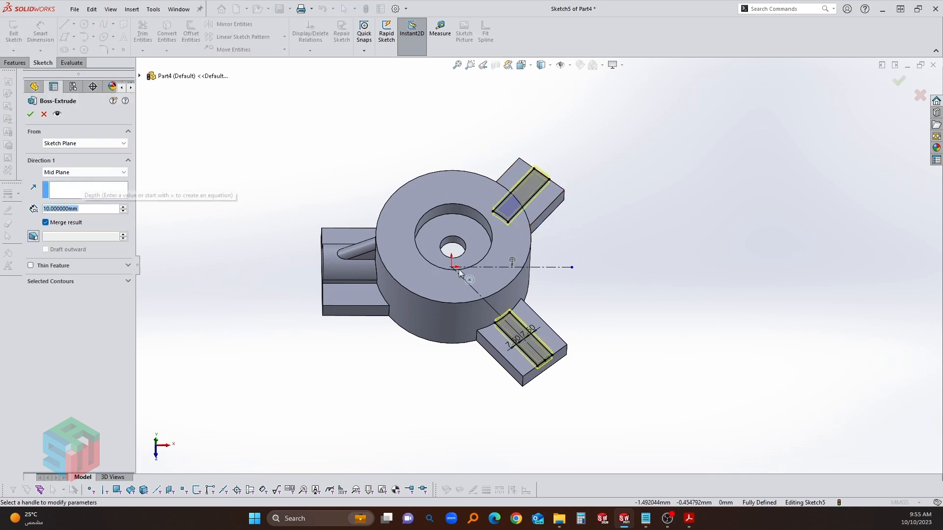
scroll(544, 297, "down", 3)
middle_click_drag(538, 270, 535, 240)
left_click(84, 172)
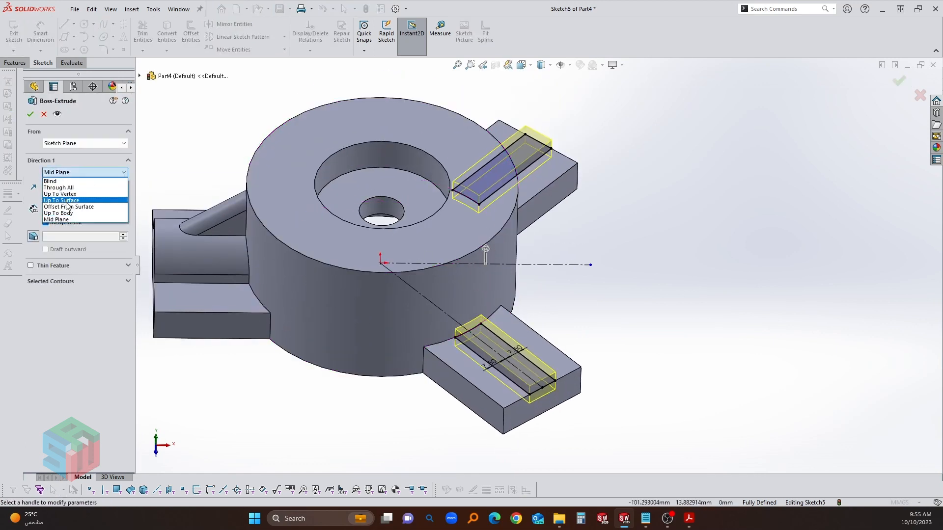
left_click(64, 204)
left_click(274, 220)
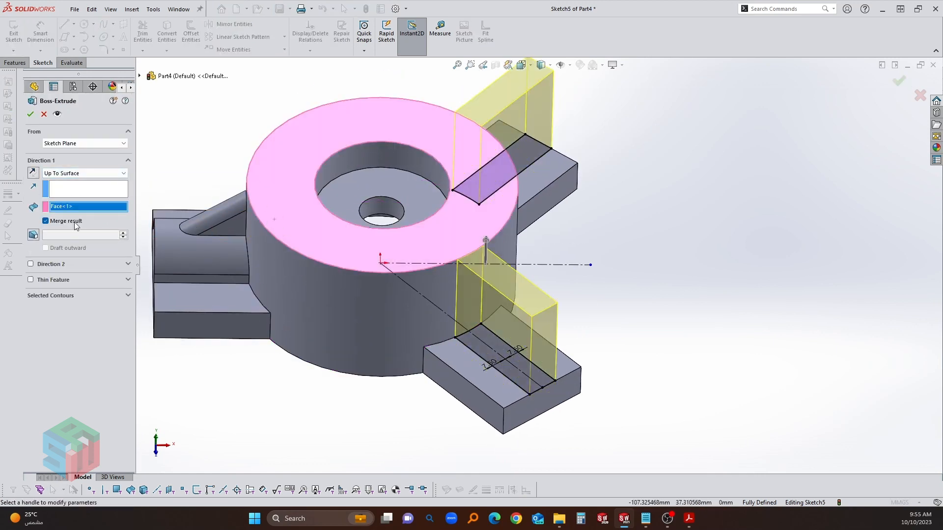
left_click(30, 114)
- Check the corner radius in the PDF drawing and fillet the outer top edges of both webs with a 20 mm radius
scroll(534, 271, "up", 3)
scroll(535, 272, "down", 1)
middle_click_drag(536, 270, 537, 299)
key("alt+Tab")
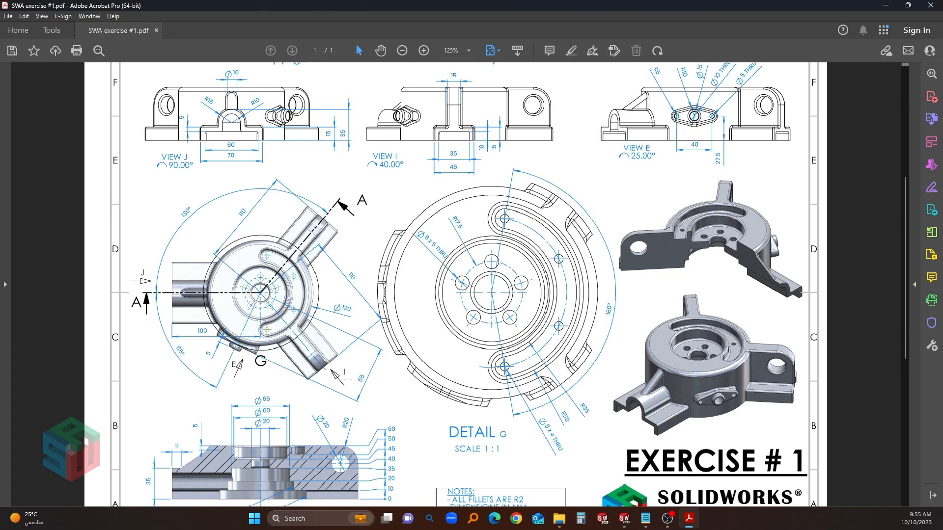
scroll(349, 417, "down", 1)
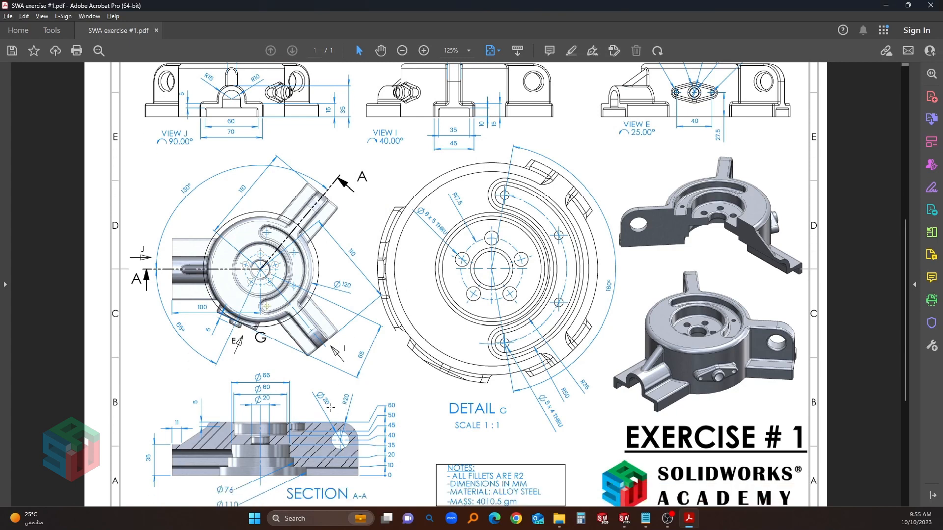
key("alt+Tab")
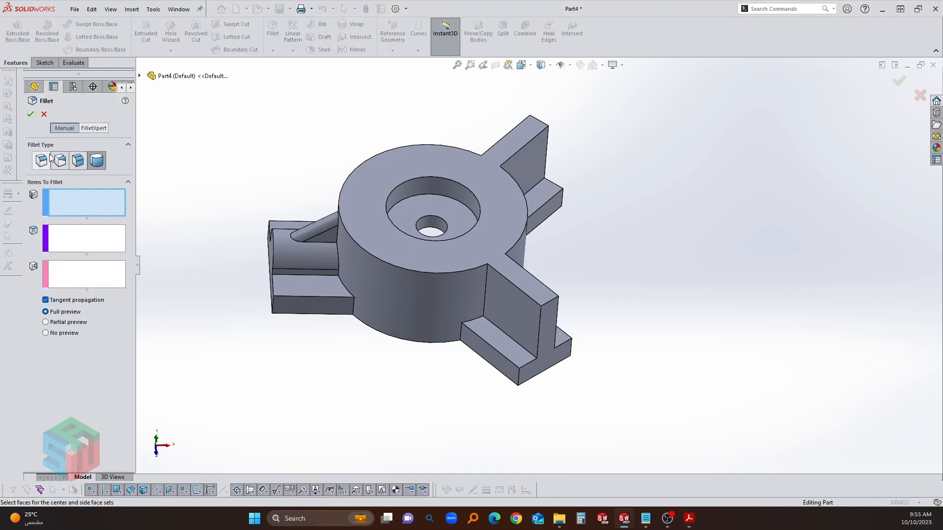
left_click(48, 159)
scroll(82, 311, "up", 1)
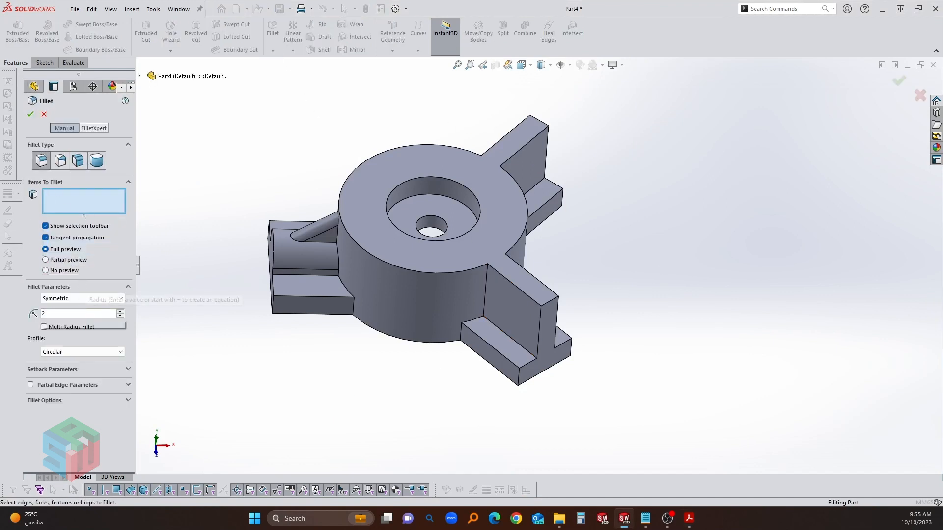
left_click(550, 302)
left_click(542, 122)
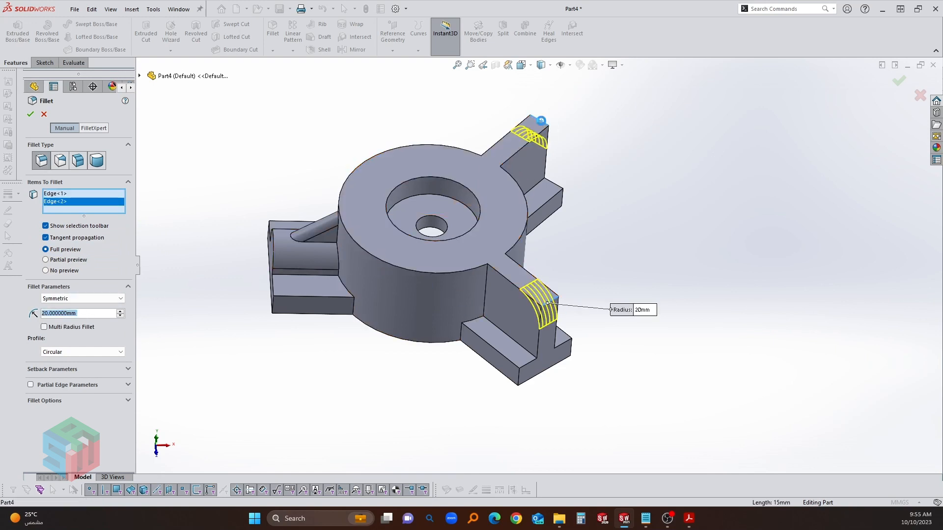
right_click(542, 124)
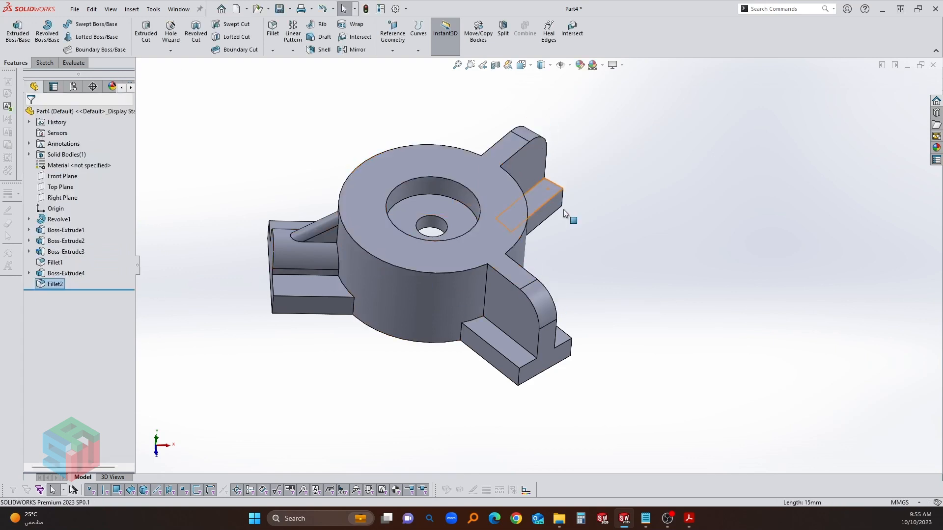
- Sketch a 20 mm diameter circle on the front web's side face, concentric with its rounded corner
left_click(526, 316)
left_click(549, 288)
scroll(764, 226, "down", 5)
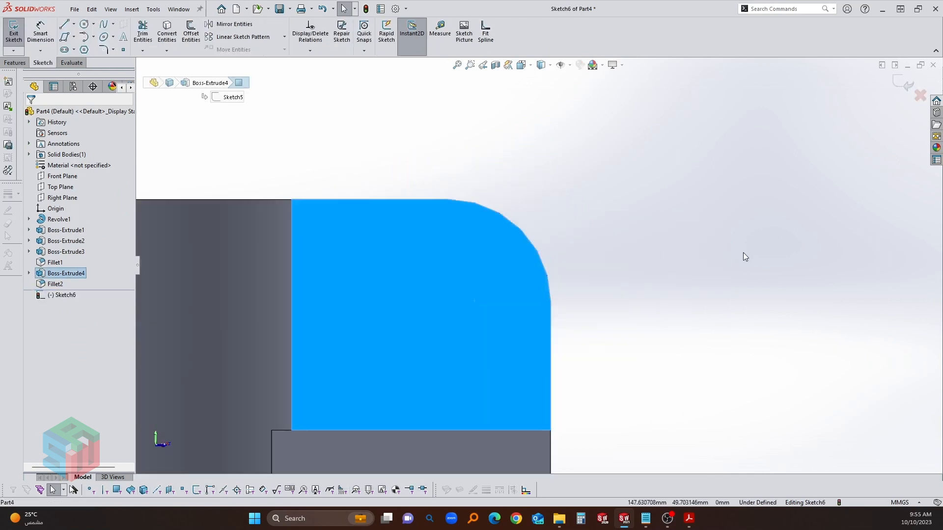
right_click_drag(743, 252, 606, 217)
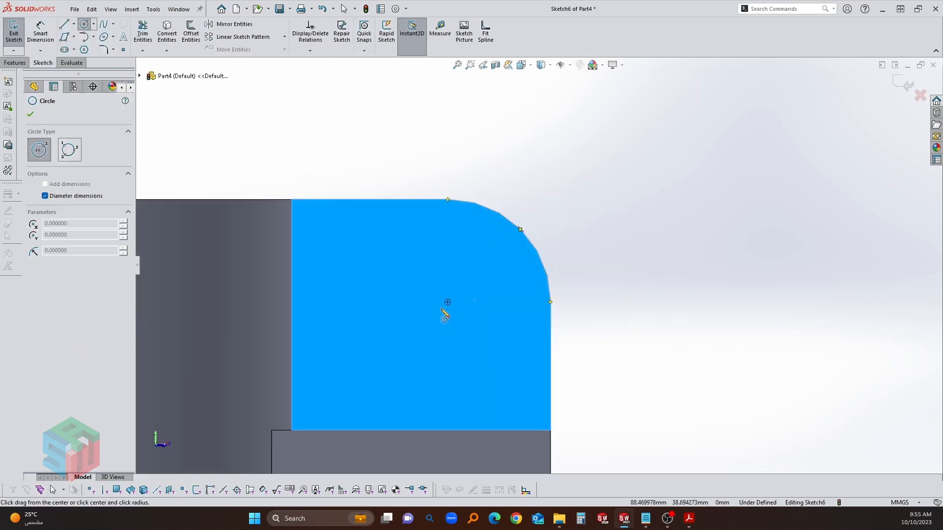
left_click_drag(447, 302, 463, 321)
type("20")
key("Return")
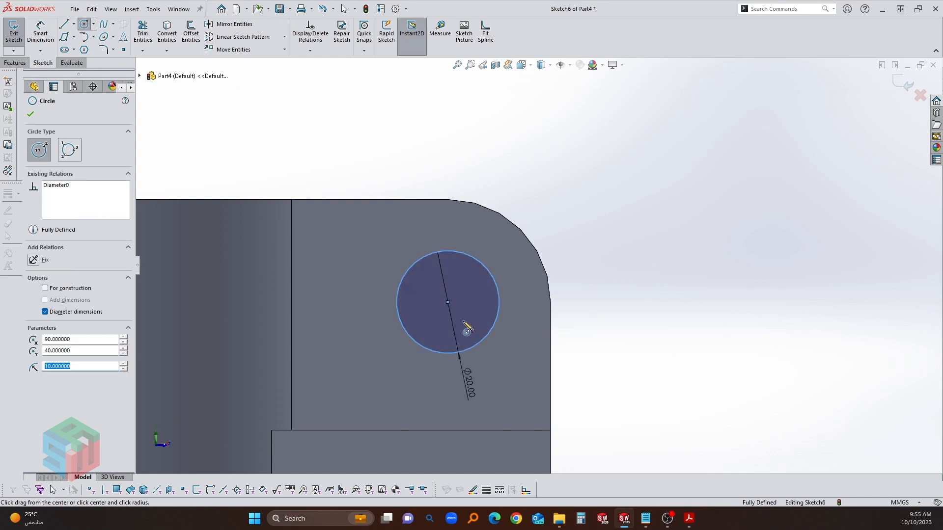
key("Escape")
- Cut the 20 mm circle through the front web with the Up To Next end condition
key("ctrl+7")
right_click_drag(452, 360, 396, 318)
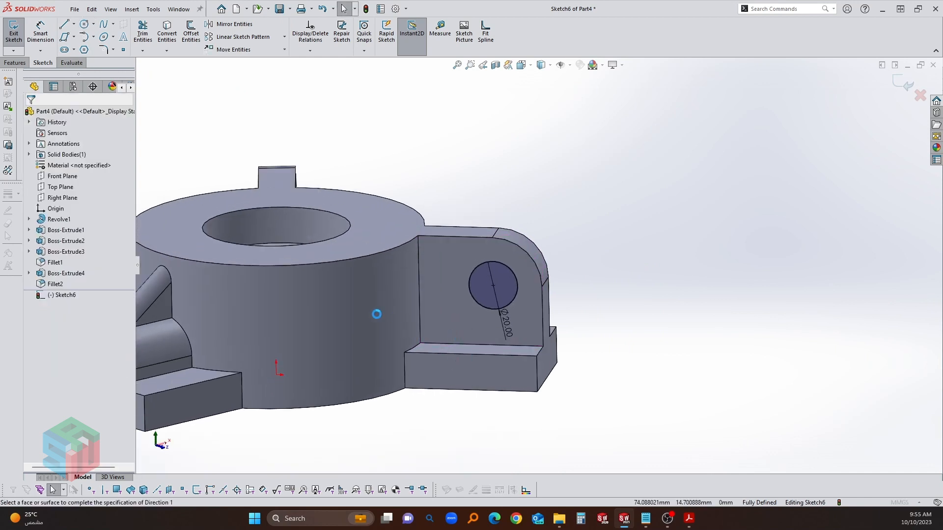
left_click(86, 172)
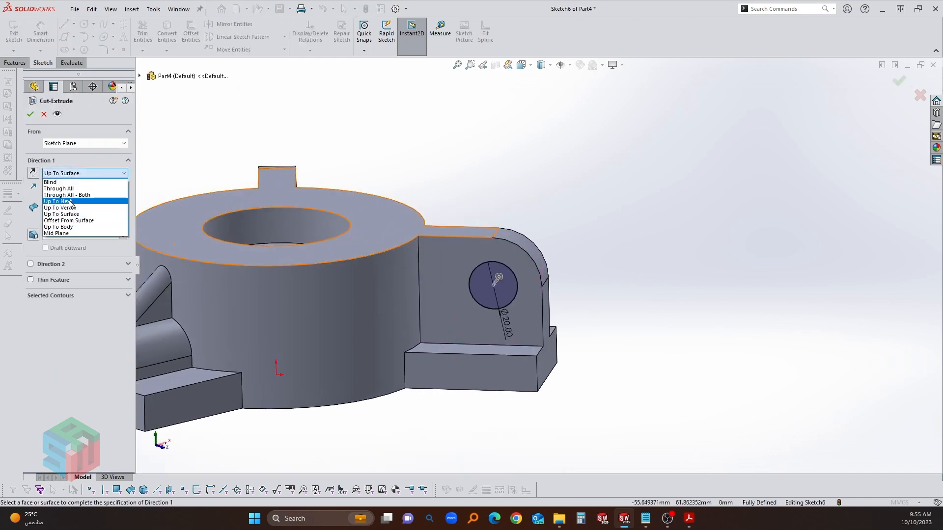
left_click(58, 201)
middle_click_drag(463, 332, 344, 408)
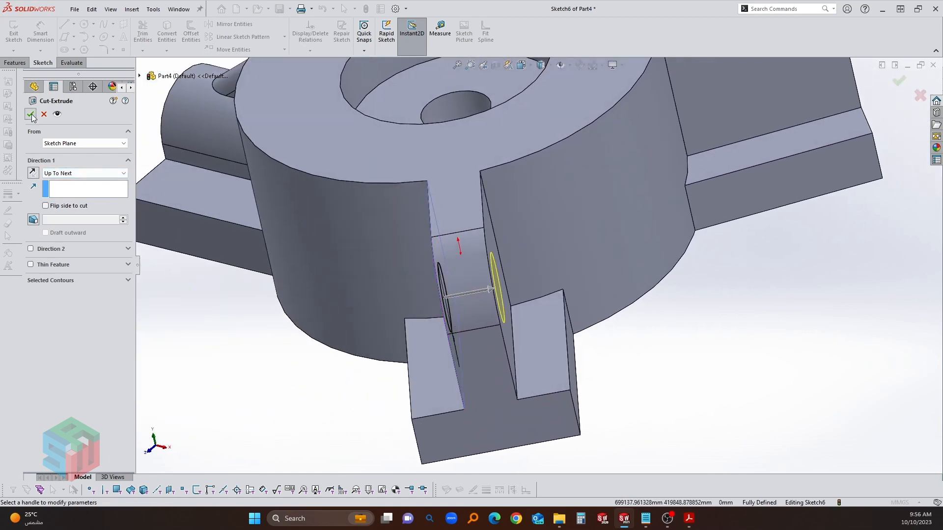
left_click(30, 115)
scroll(659, 314, "up", 4)
- Sketch a 20 mm diameter circle on the rear web's side face, concentric with its rounded corner
left_click(633, 175)
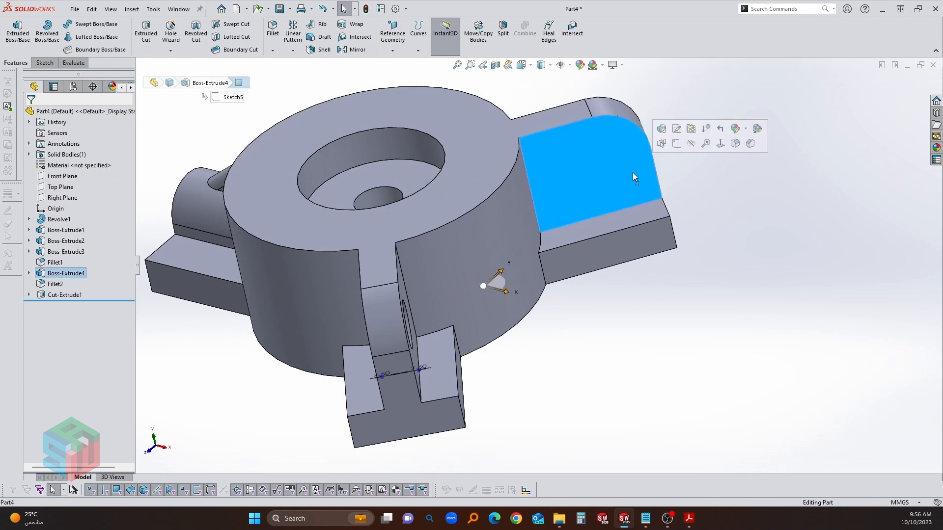
key("s")
scroll(632, 173, "down", 3)
scroll(615, 169, "up", 2)
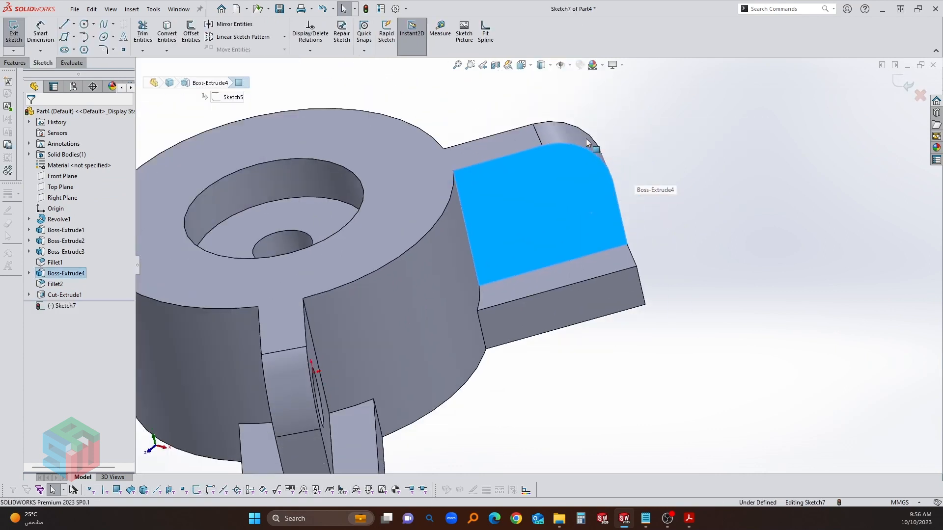
key("c")
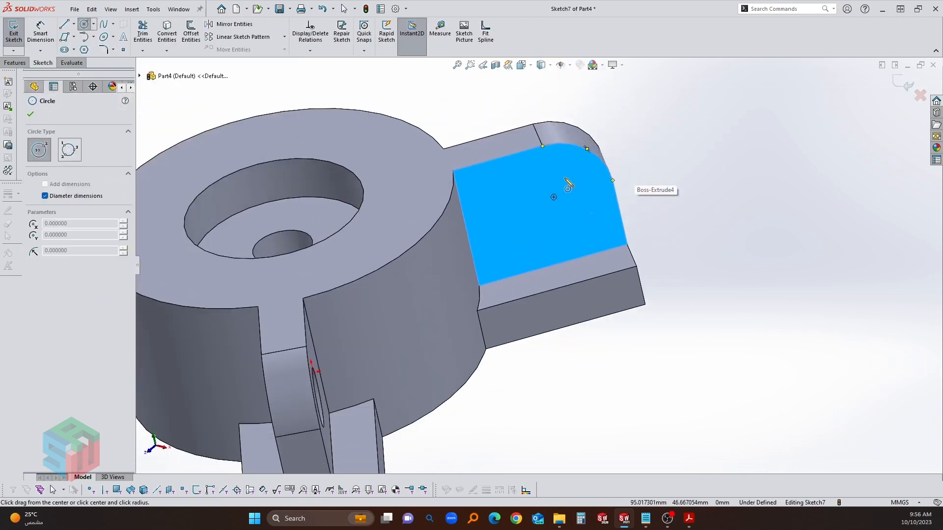
left_click(554, 197)
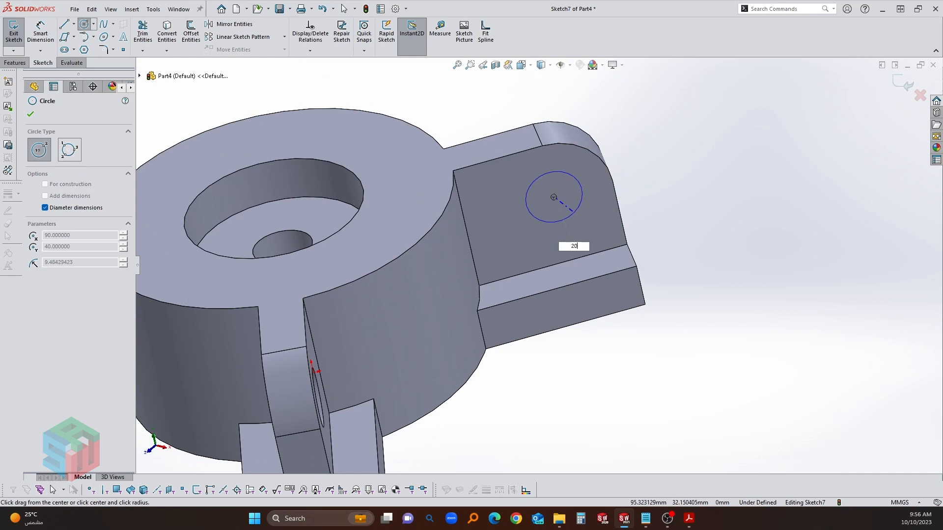
key("Return")
key("Escape")
- Cut the 20 mm circle through the rear web with the Up To Surface end condition, ending at the web's opposite face
scroll(571, 187, "up", 3)
key("x")
left_click(124, 173)
left_click(64, 218)
middle_click_drag(614, 255, 479, 359)
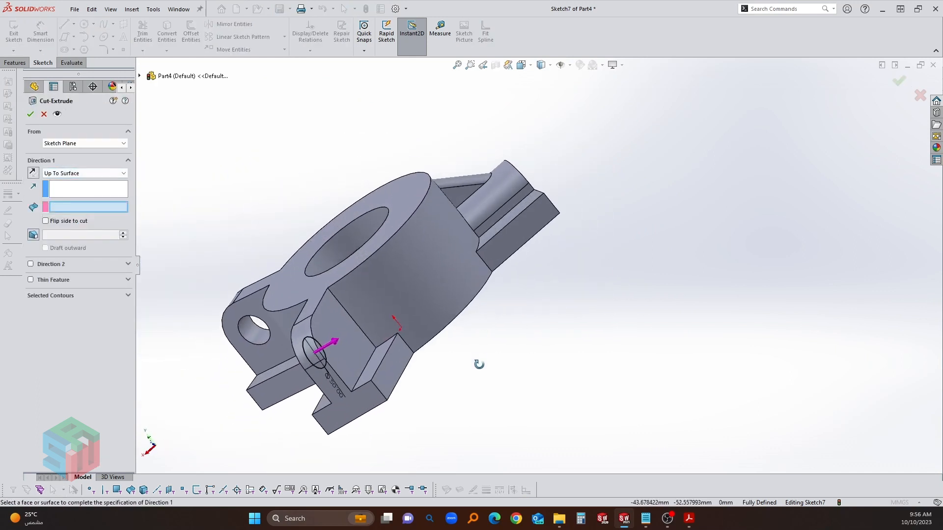
left_click(355, 347)
key("Return")
- Start a sketch on the end face of the left arm with the rounded boss and check its wall thickness in the PDF drawing
middle_click_drag(346, 349, 257, 339)
left_click(257, 339)
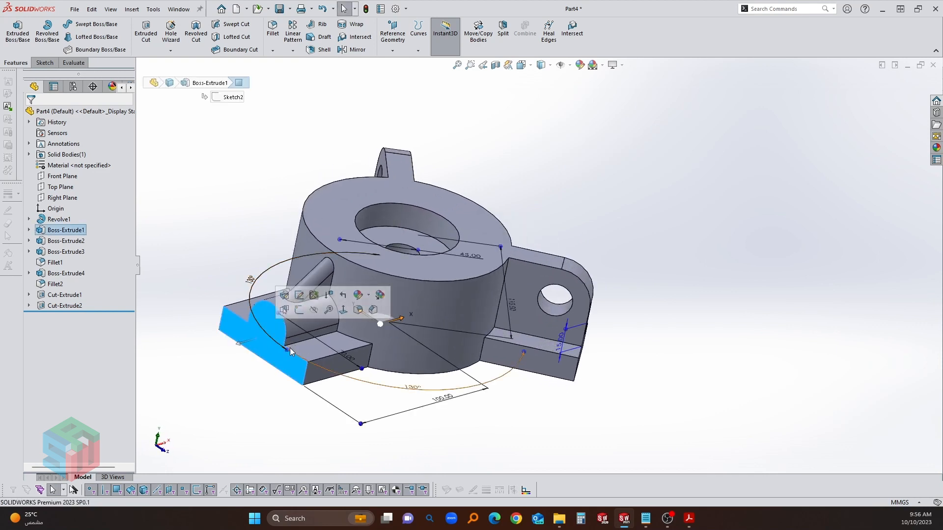
left_click(343, 309)
scroll(623, 275, "down", 3)
key("alt+Tab")
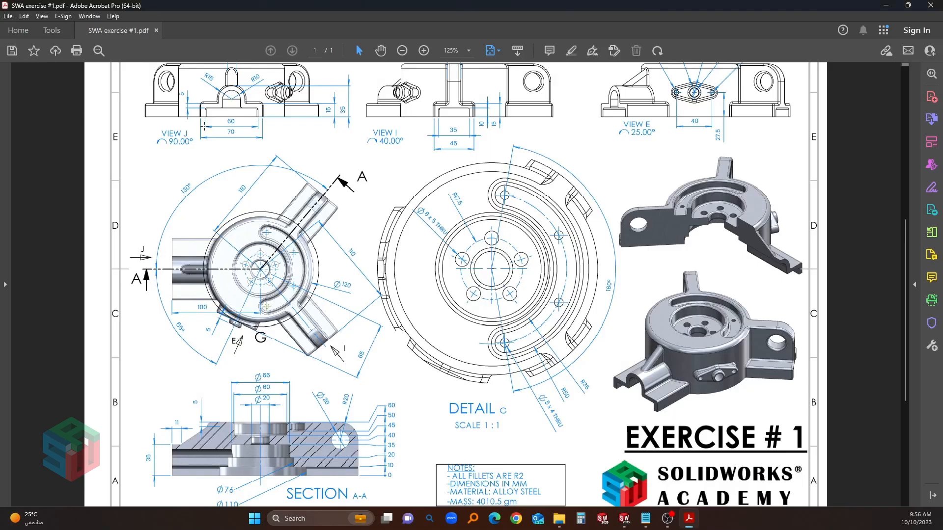
scroll(201, 125, "up", 1)
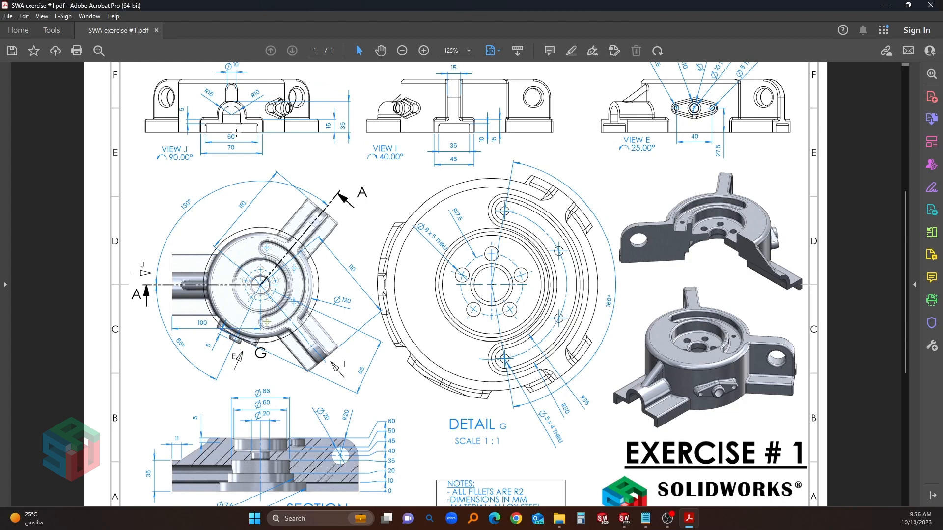
key("alt+Tab")
scroll(536, 271, "up", 2)
scroll(497, 363, "down", 2)
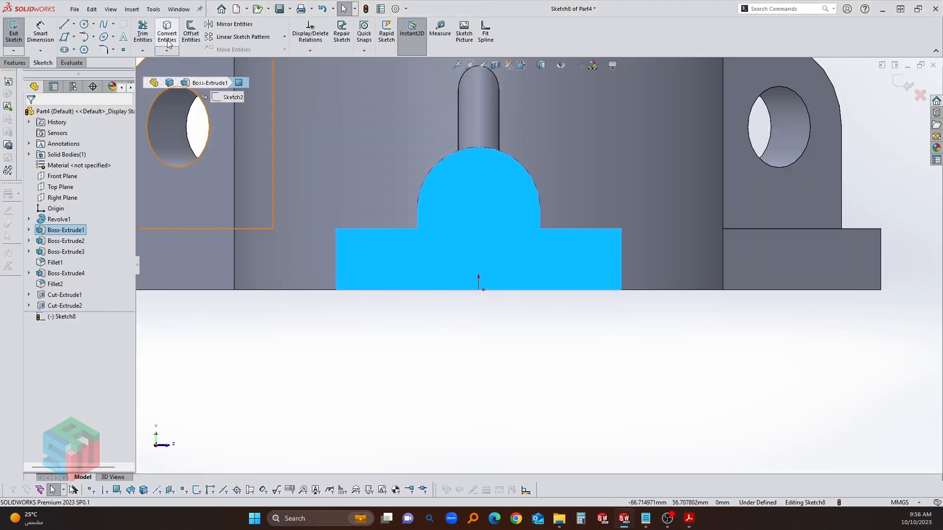
left_click(192, 39)
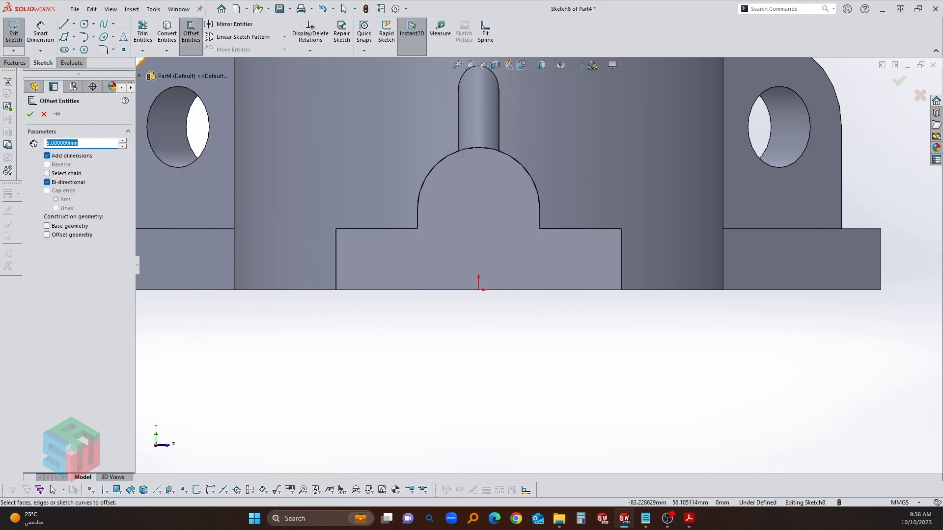
left_click(350, 261)
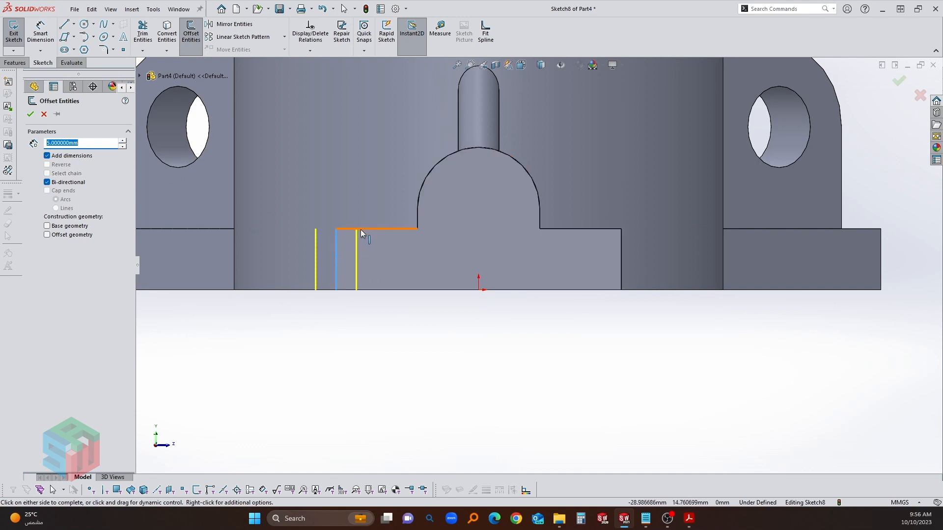
left_click(418, 204)
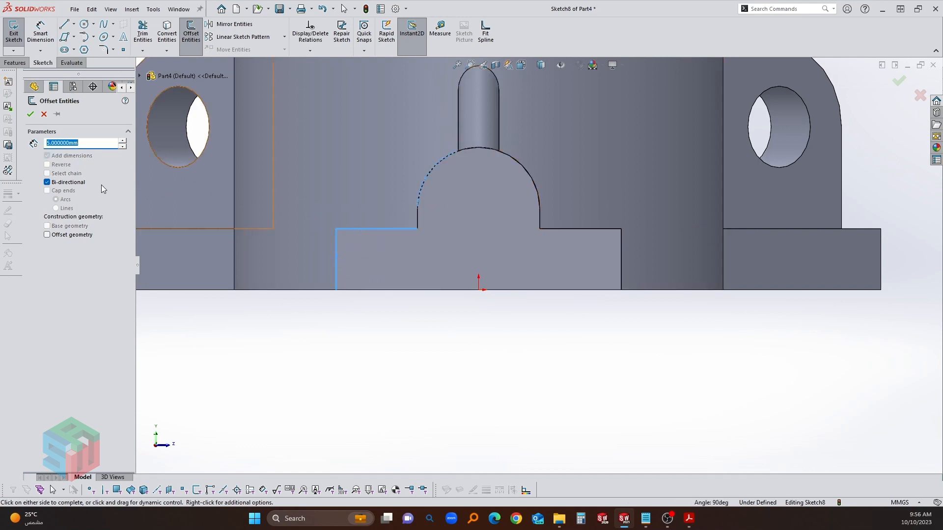
left_click(419, 220)
left_click(477, 149)
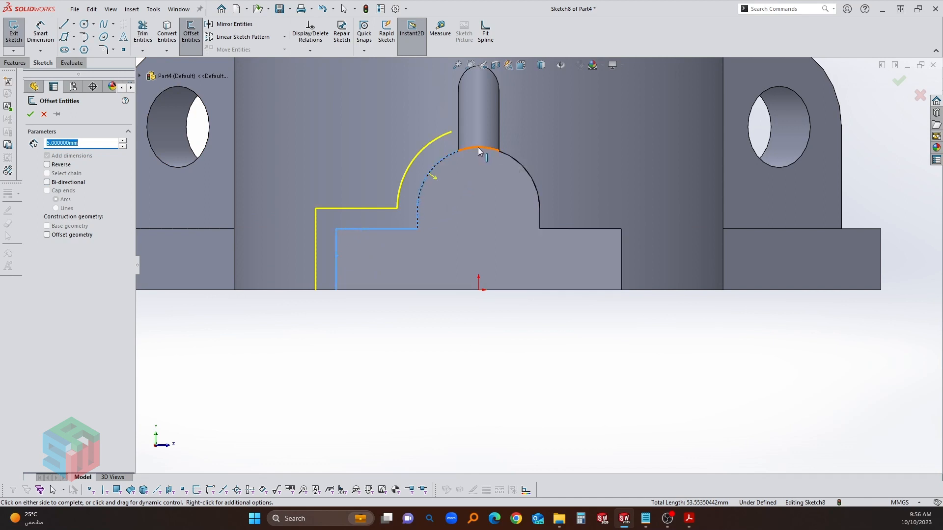
left_click(540, 218)
left_click(621, 245)
middle_click_drag(541, 251, 511, 292)
left_click(498, 265)
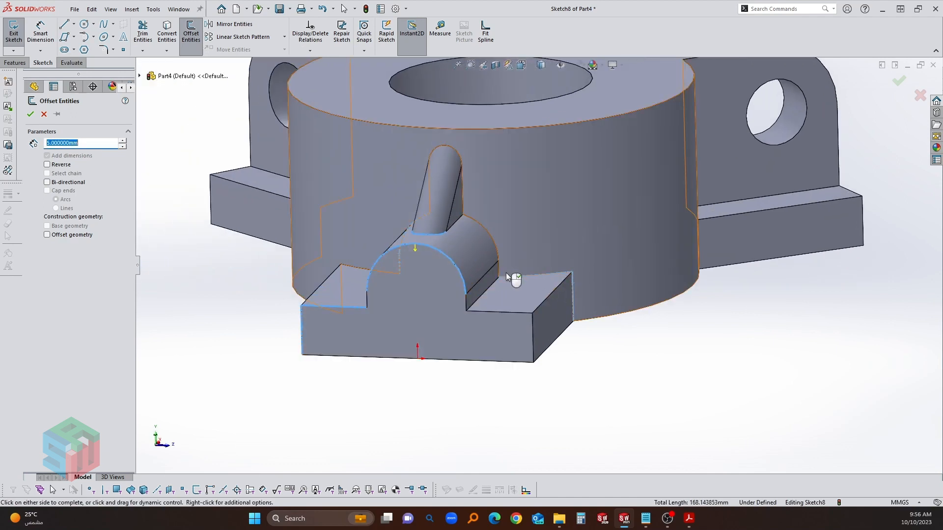
left_click(571, 282)
left_click(532, 287)
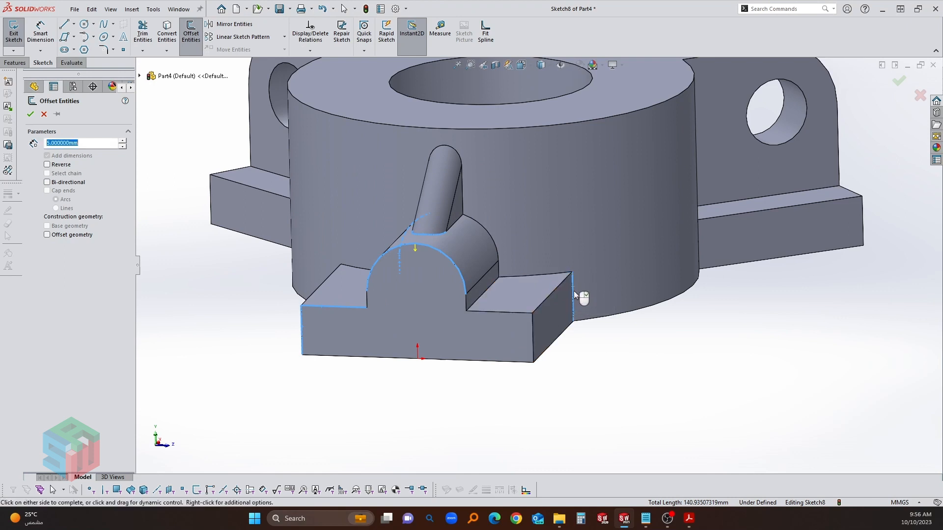
scroll(560, 299, "down", 3)
scroll(553, 302, "up", 5)
key("Escape")
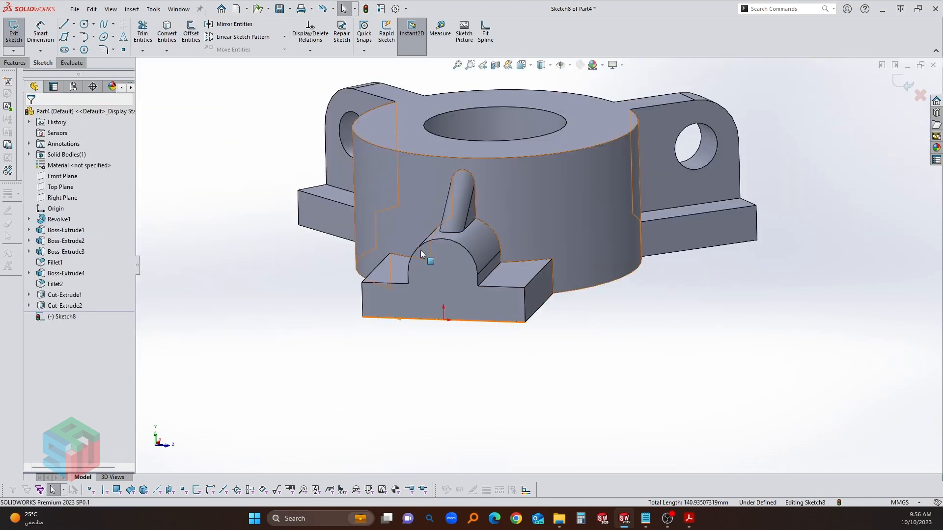
- Offset the side, shoulder and arch edges of the left arm's end face 5 mm inward
left_click(191, 34)
left_click(364, 295)
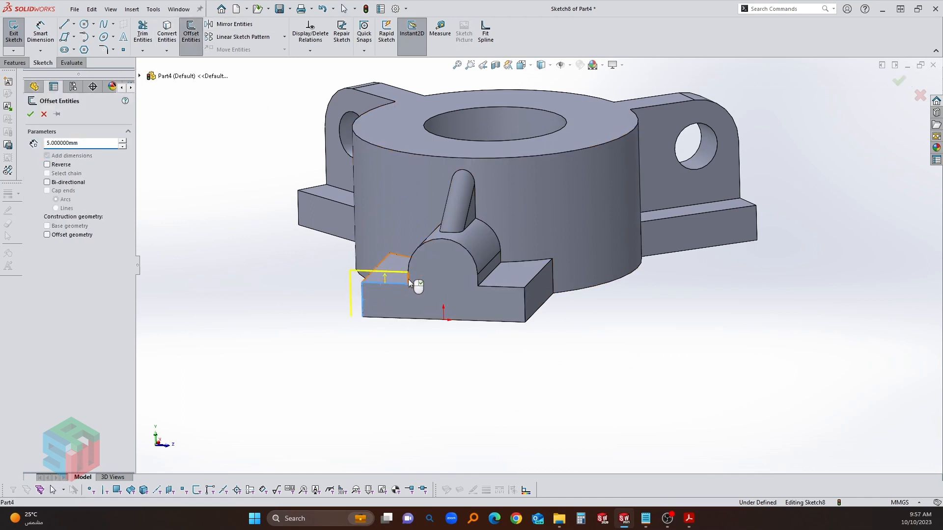
left_click(410, 261)
left_click(479, 278)
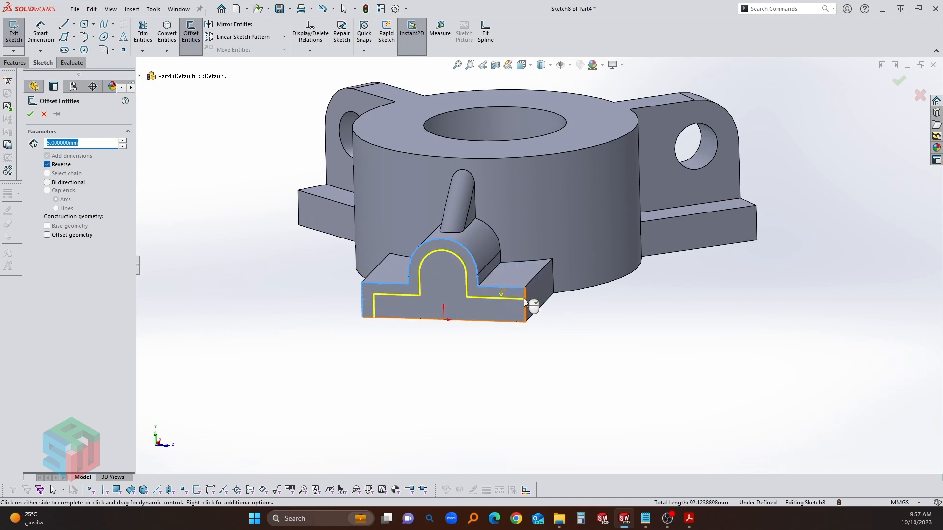
left_click(29, 115)
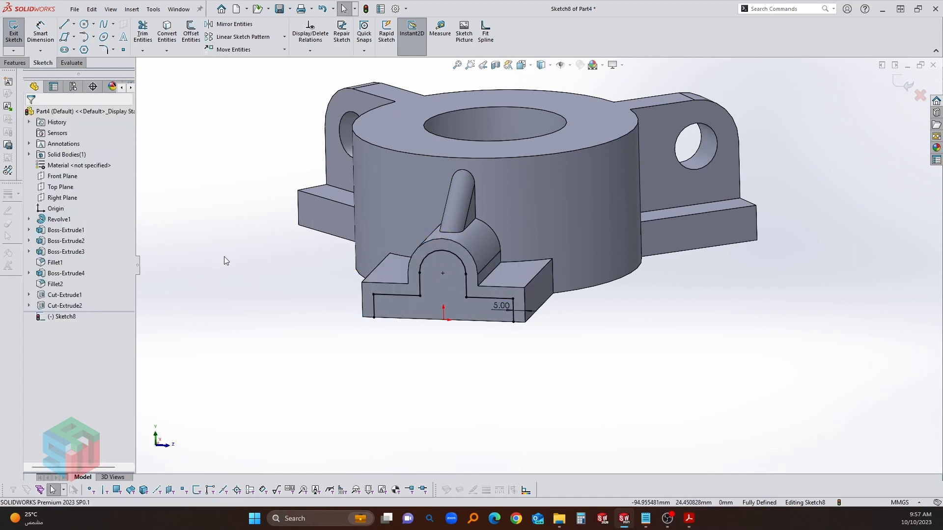
- Close the offset profile by converting the end face's bottom edge and trimming the ends that extend past it
scroll(418, 315, "down", 3)
left_click(388, 319)
left_click(143, 32)
scroll(344, 368, "down", 2)
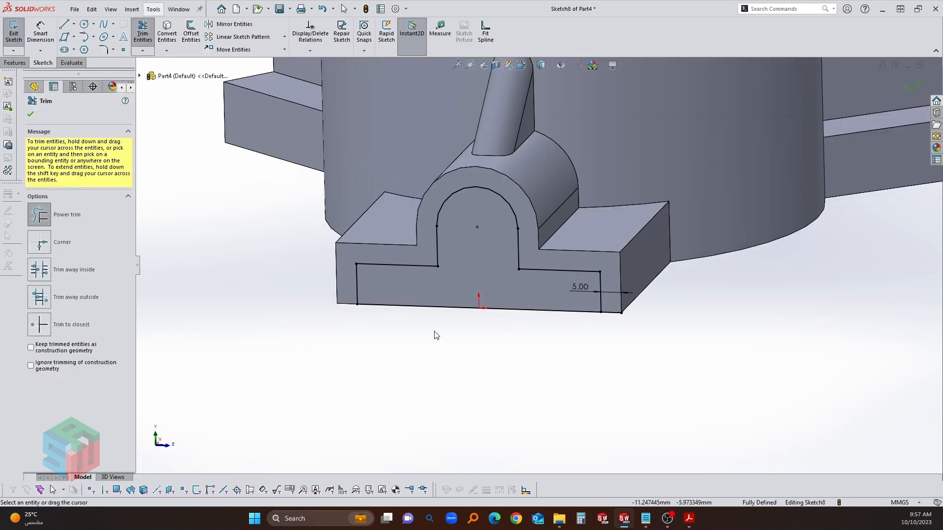
key("Escape")
- Cut the closed profile into the left arm with the Up To Surface end condition, ending at the cylindrical wall of the hub's underside recess
left_click(507, 287)
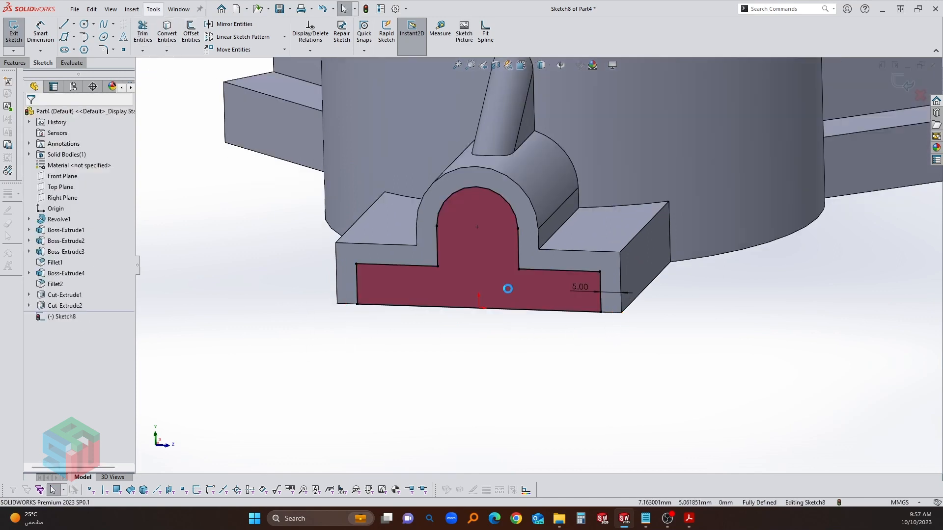
left_click(79, 174)
left_click(73, 214)
scroll(548, 261, "up", 2)
middle_click_drag(551, 250, 501, 183)
left_click(502, 183)
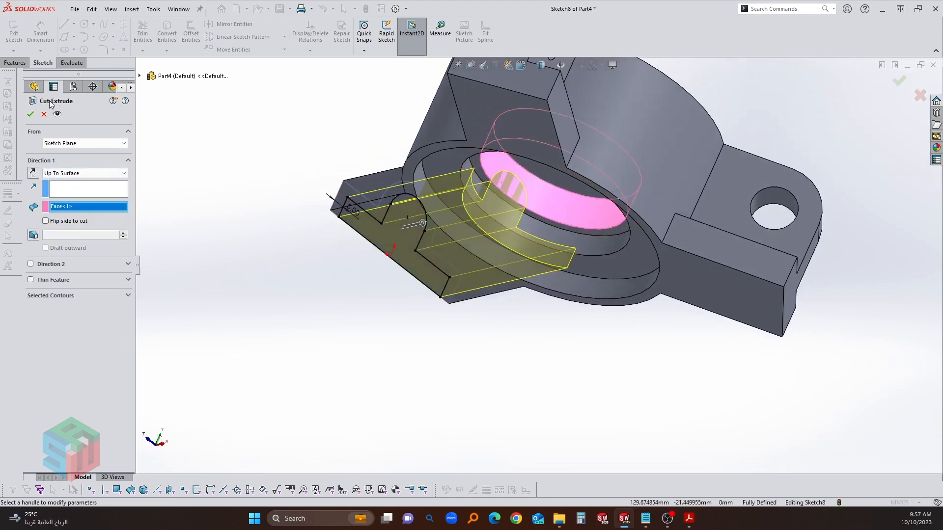
left_click(30, 114)
- Start a sketch on the end face of the front angled arm
middle_click_drag(363, 173, 540, 288)
scroll(553, 288, "up", 3)
scroll(553, 288, "up", 3)
left_click(620, 225)
left_click(638, 225)
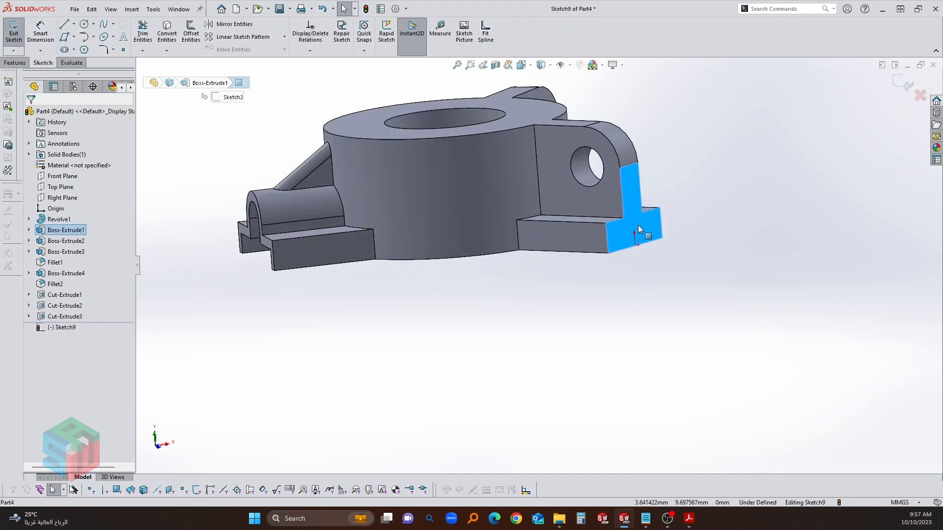
left_click(479, 453)
middle_click_drag(462, 338, 437, 396)
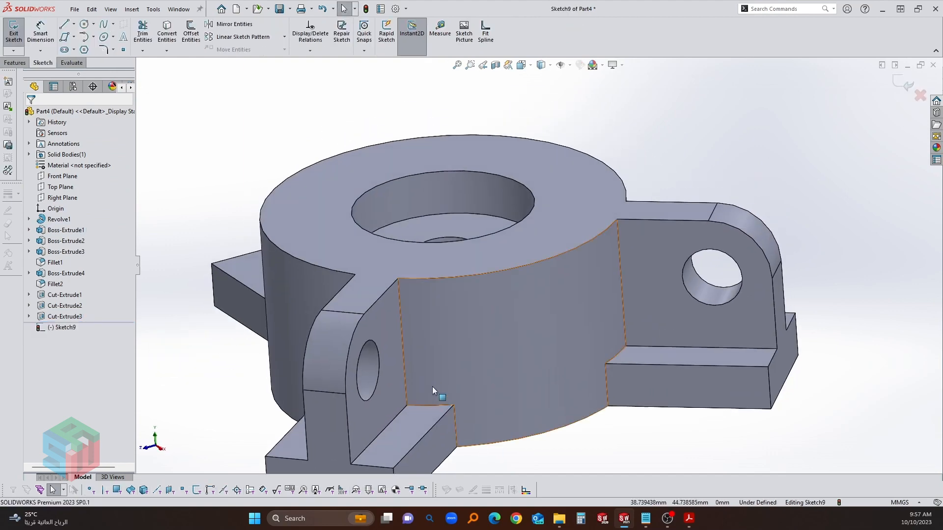
- Offset the outer side and top edges of one flange on the front arm's end face 5 mm inward
left_click(191, 33)
scroll(371, 354, "down", 3)
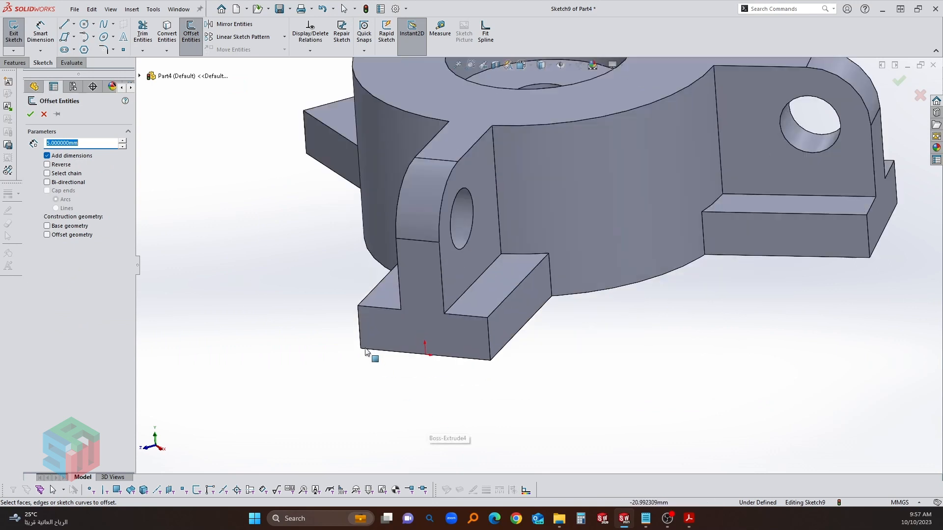
left_click(370, 312)
left_click(376, 309)
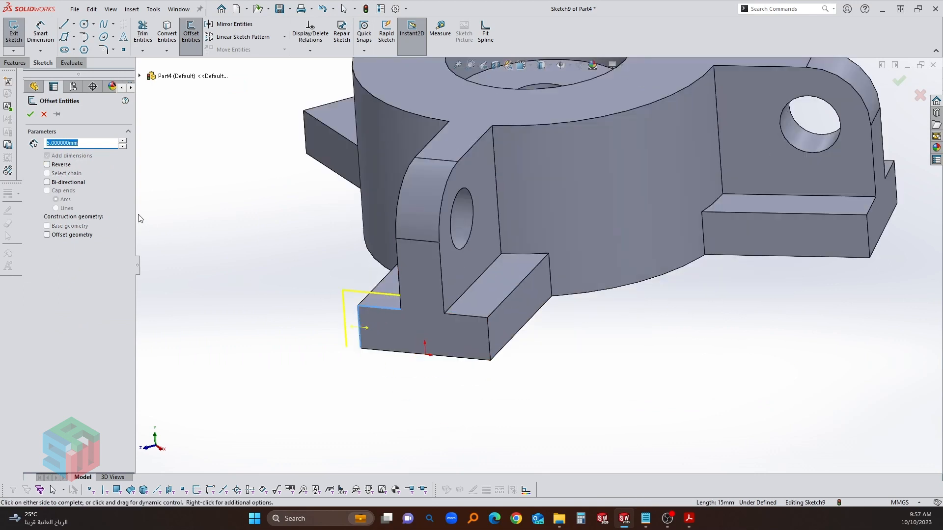
left_click(32, 113)
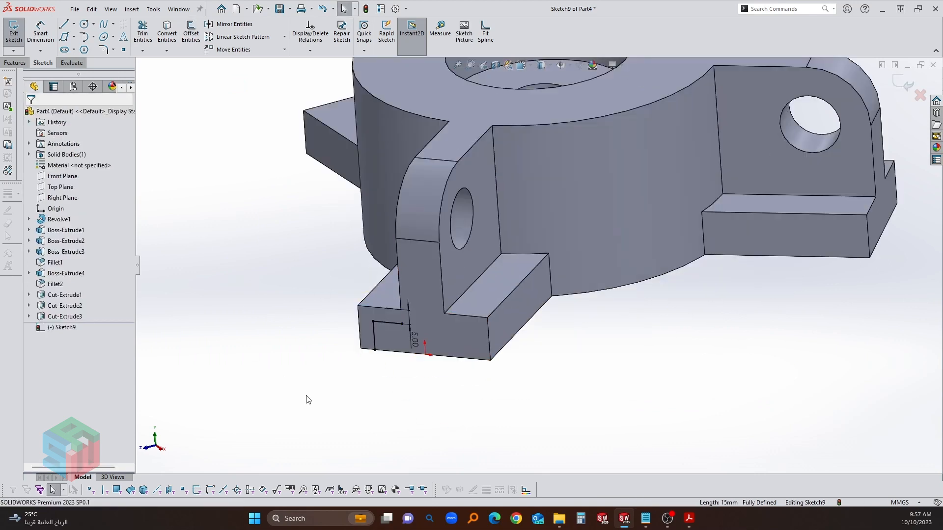
- Offset the outer side edge of the opposite flange on the same end face 5 mm inward
key("Return")
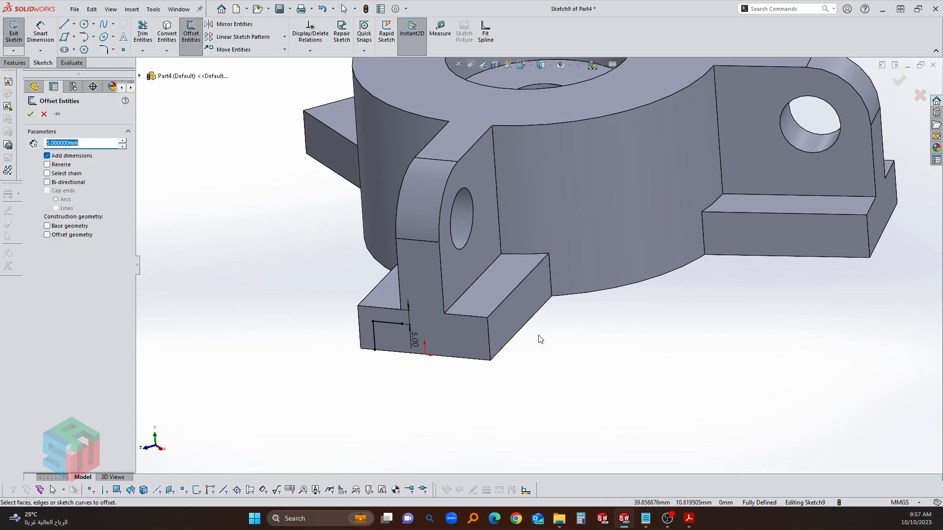
left_click(485, 344)
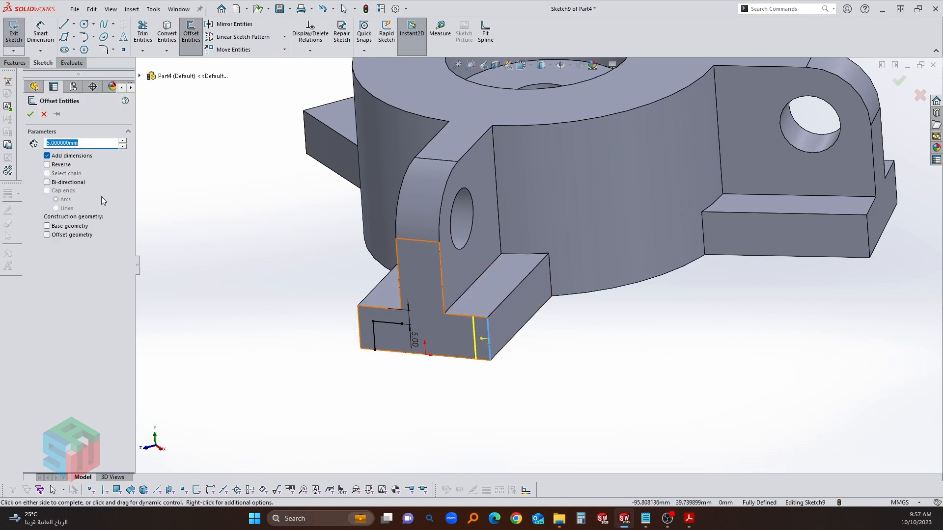
- Accept the 5 mm inward offset of the foot's side edge and extend the horizontal sketch line to meet it
left_click(30, 115)
scroll(496, 364, "down", 3)
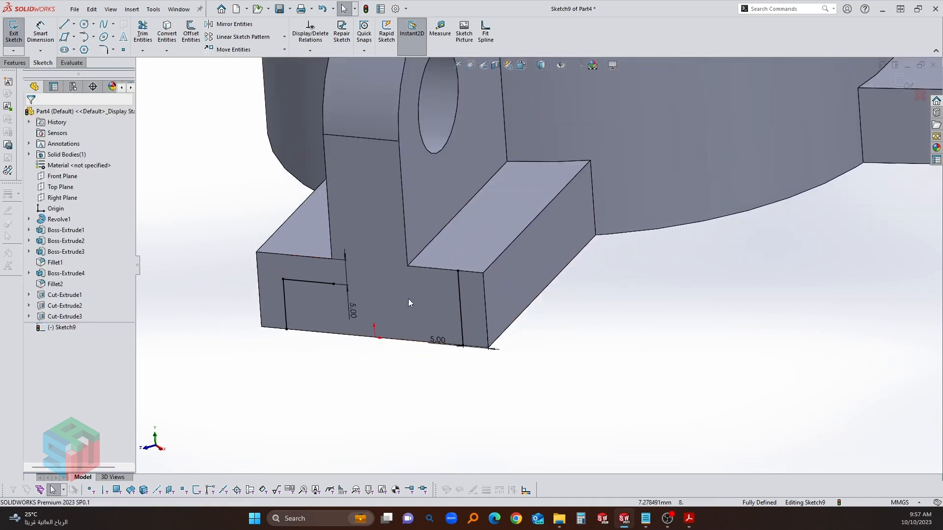
left_click_drag(334, 285, 480, 315)
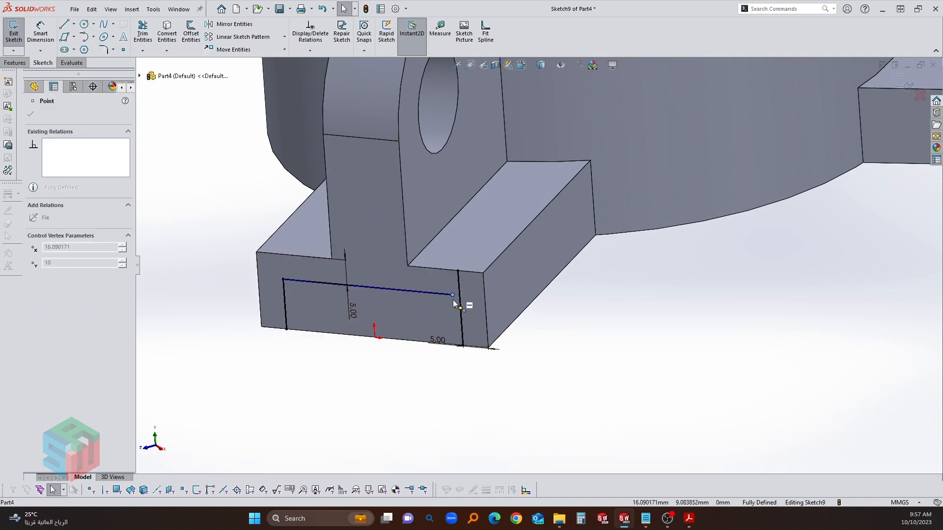
left_click(396, 383)
- Convert the bottom edge of the foot's end face into a sketch line
left_click(167, 32)
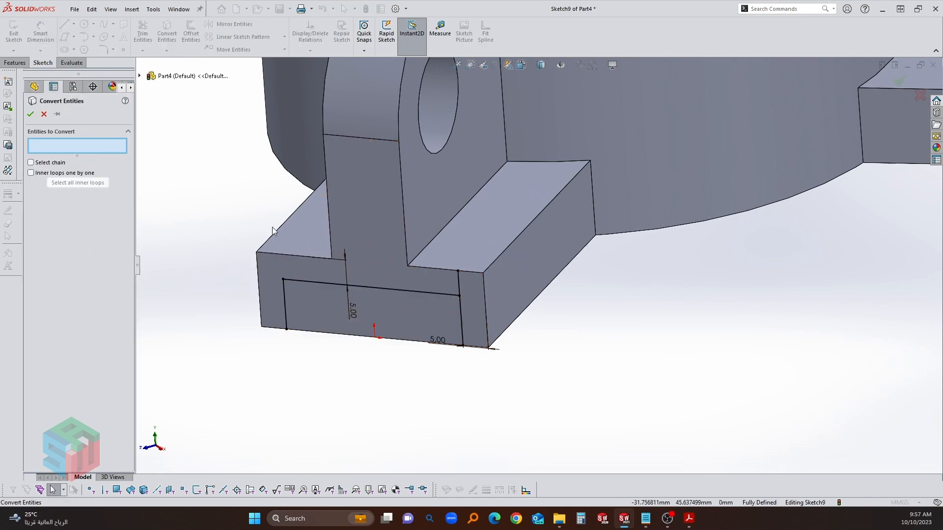
left_click(316, 332)
right_click(323, 337)
scroll(337, 385, "down", 1)
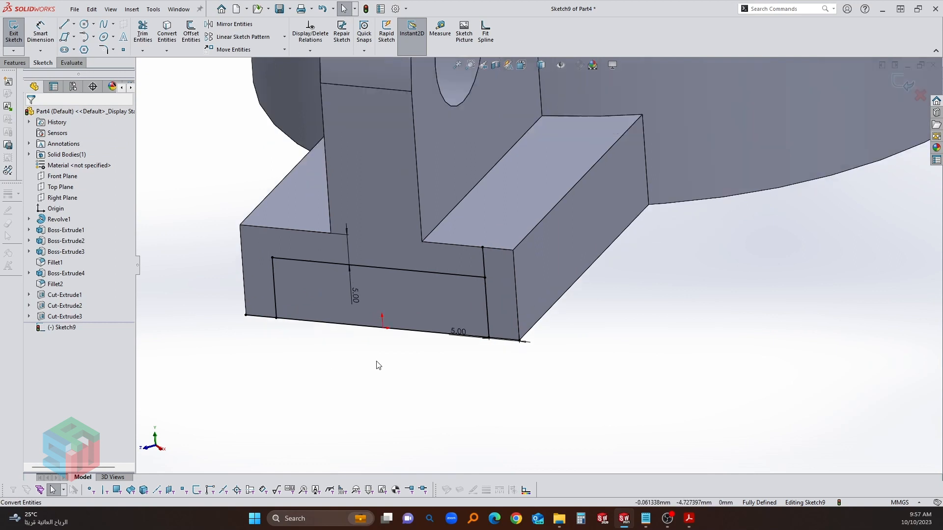
- Trim the line ends outside the inner rectangle so the foot sketch forms a closed profile
right_click_drag(376, 364, 495, 369)
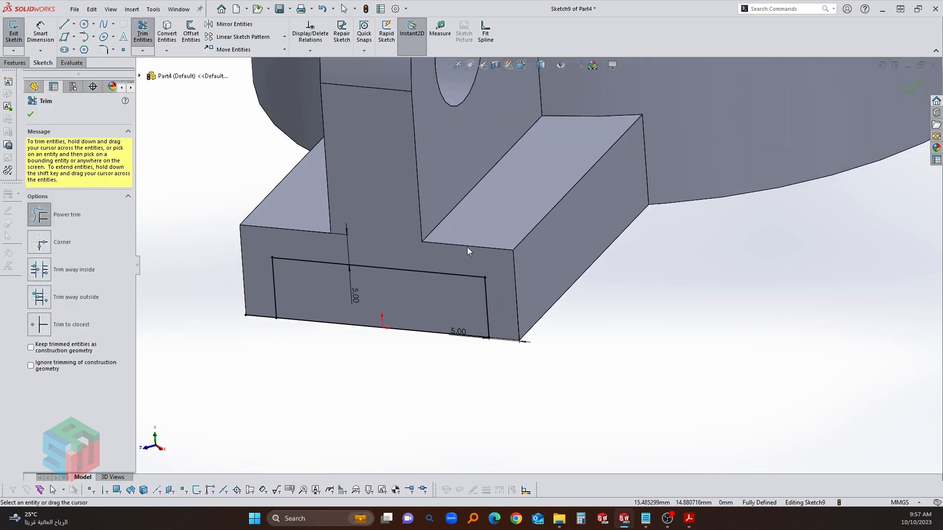
left_click_drag(255, 295, 262, 341)
mouse_move(337, 320)
middle_mouse_down()
mouse_move(367, 264)
mouse_move(343, 300)
middle_mouse_up()
key("Escape")
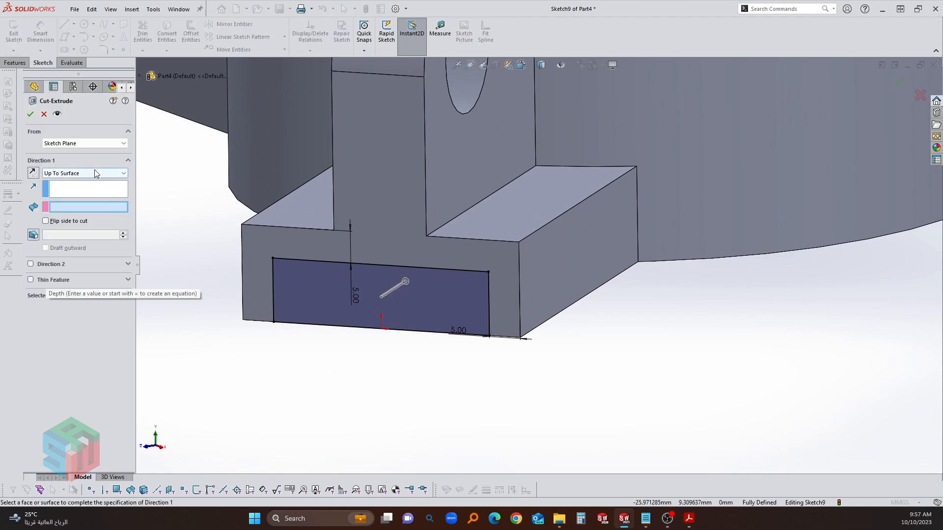
- Cut-extrude the rectangular foot profile Up To Surface, ending at the cylindrical wall on the body's underside
scroll(550, 285, "up", 3)
middle_click_drag(562, 305, 403, 201)
left_click(646, 274)
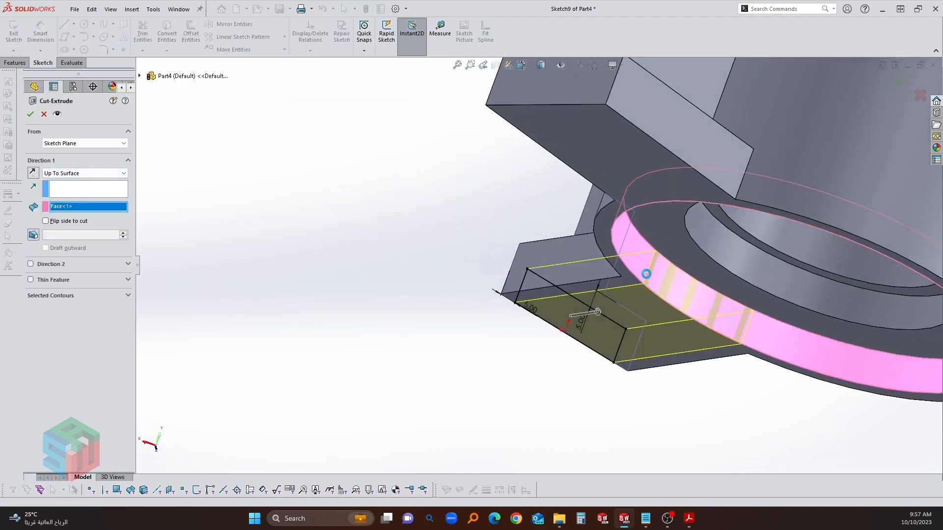
right_click(647, 274)
- Mirror the rectangular foot cut about the Front Plane onto the opposite arm and inspect the result
scroll(626, 275, "up", 3)
middle_click_drag(625, 275, 794, 306)
scroll(794, 305, "down", 2)
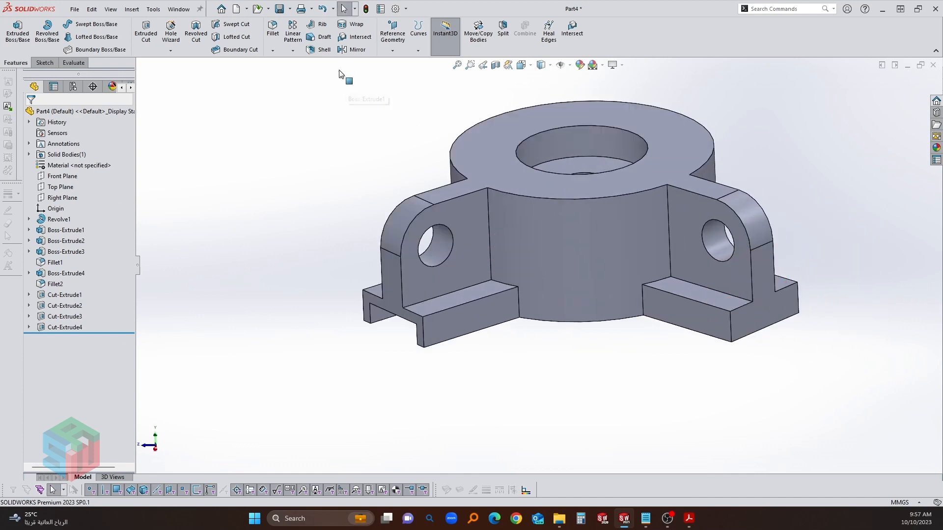
left_click(353, 50)
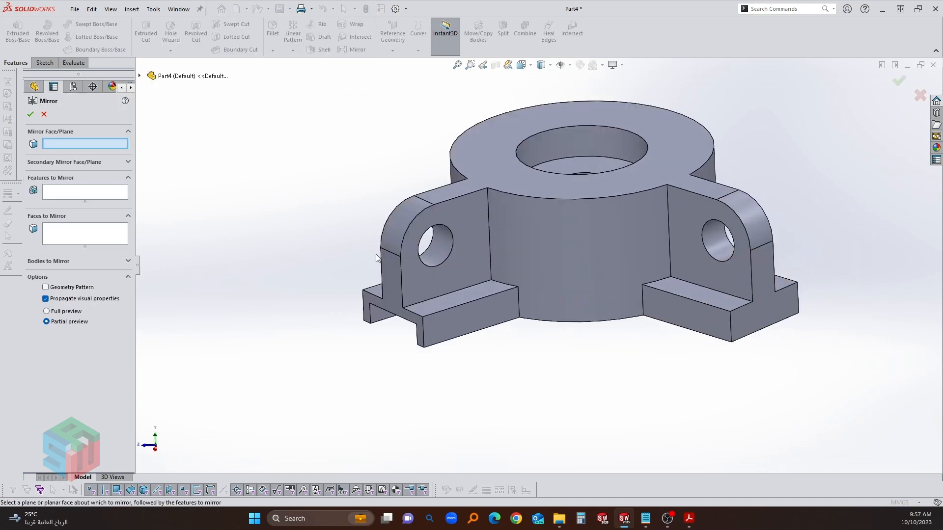
left_click(139, 76)
left_click(183, 141)
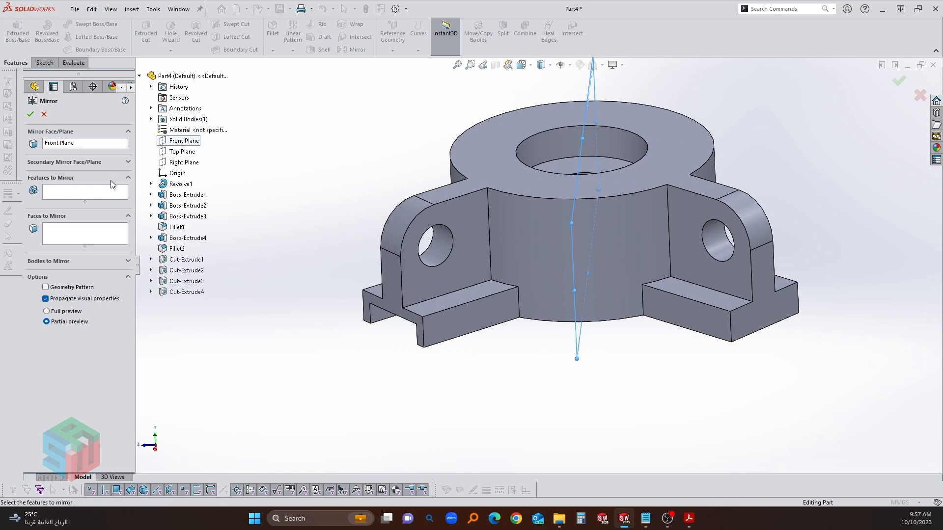
left_click(105, 192)
left_click(373, 314)
key("Return")
middle_click_drag(715, 319, 821, 305)
middle_click_drag(614, 213, 598, 235)
scroll(590, 206, "down", 4)
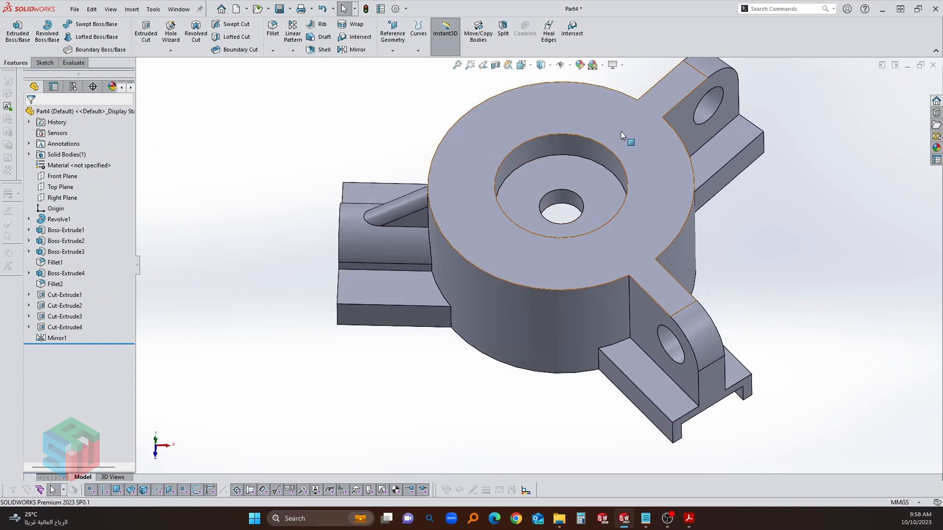
- View the recess floor face-on and consult the exercise PDF in Acrobat for the central hole pattern's dimensions
scroll(543, 191, "up", 2)
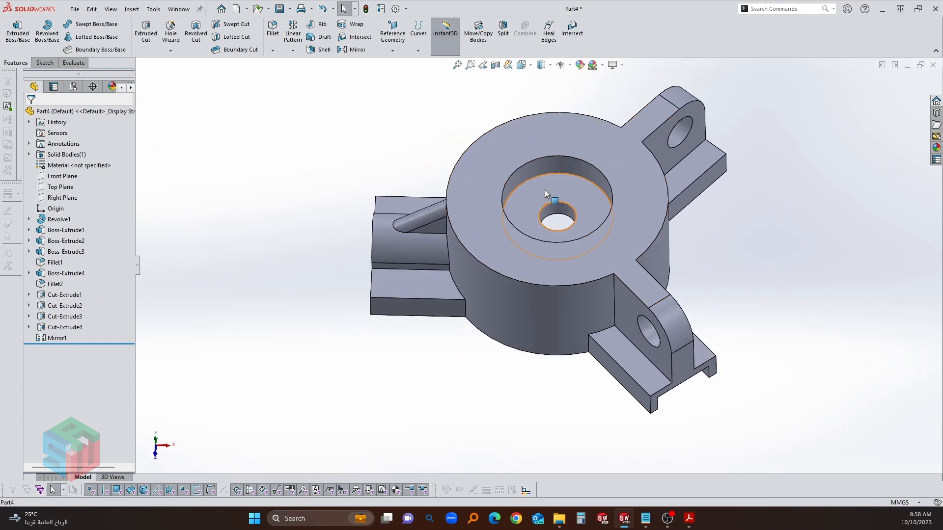
left_click(544, 190)
left_click(652, 162)
left_click(722, 252)
scroll(670, 240, "down", 2)
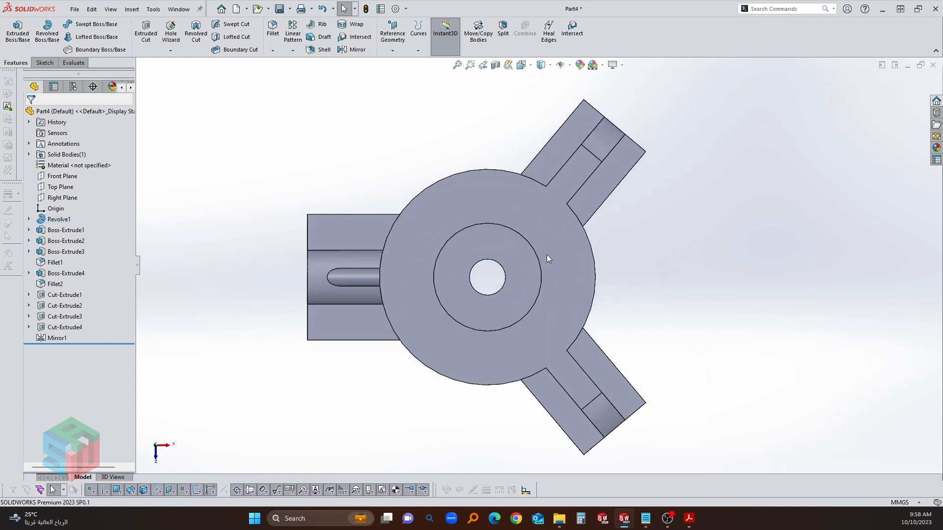
scroll(493, 255, "down", 1)
key("alt+Tab")
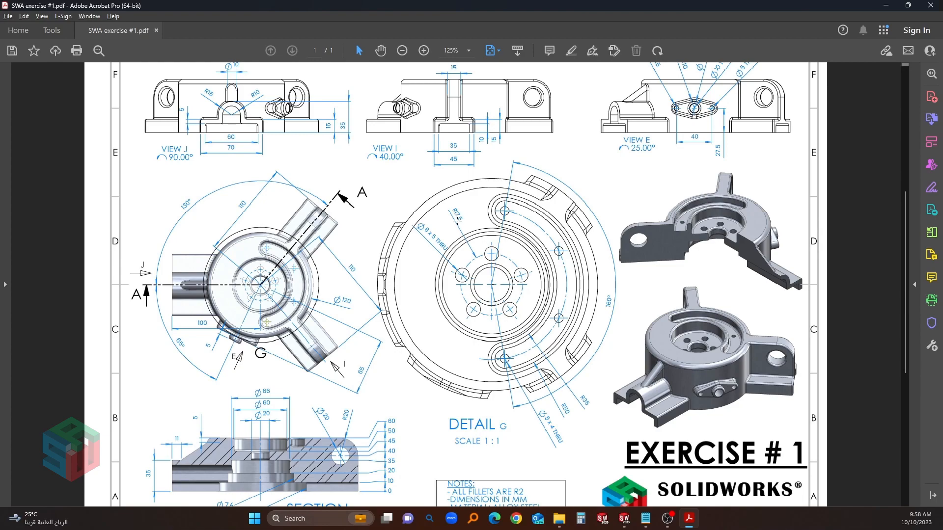
key("alt+Tab")
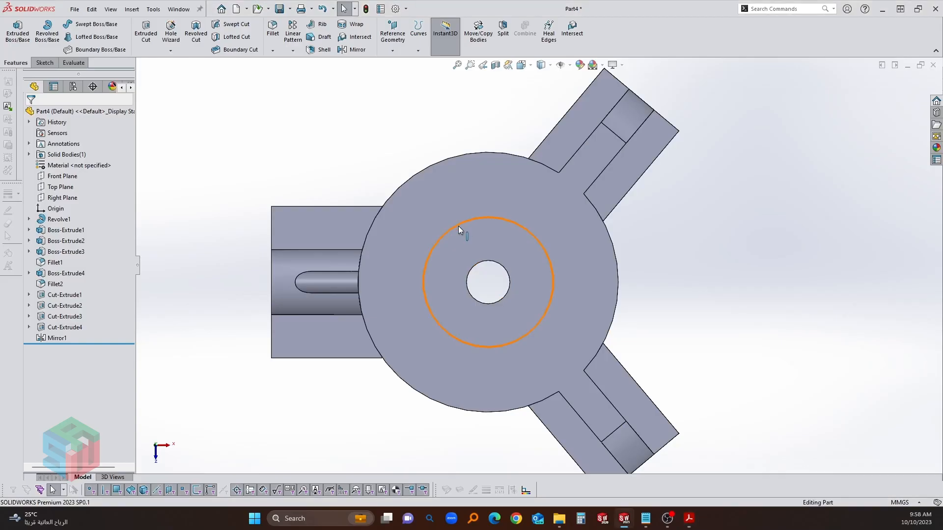
- Sketch a 35 mm diameter circle centred on the origin on the recess floor and make it construction geometry
key("c")
left_click(494, 252)
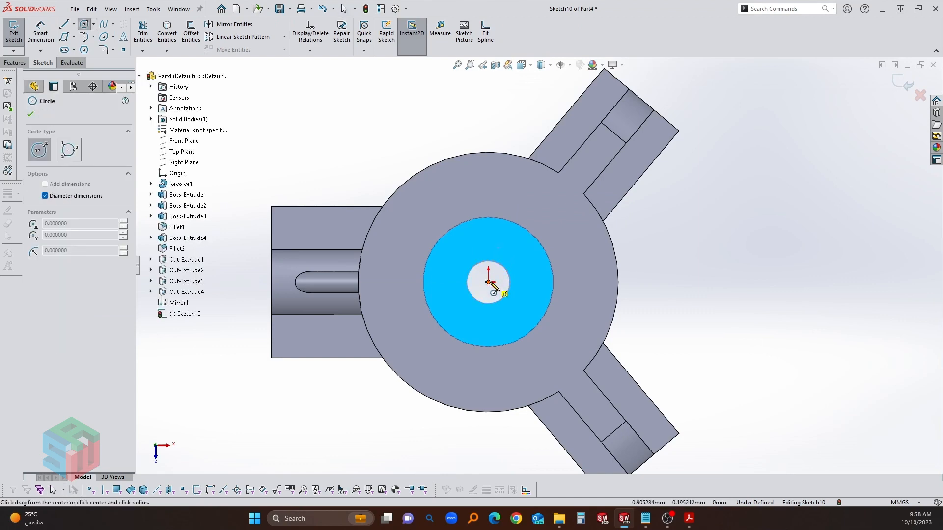
left_click(489, 280)
type("35")
key("Return")
key("Escape")
left_click(514, 256)
left_click(546, 217)
- Draw a 5 mm diameter circle centred on the uppermost point of the construction circle
scroll(536, 240, "down", 2)
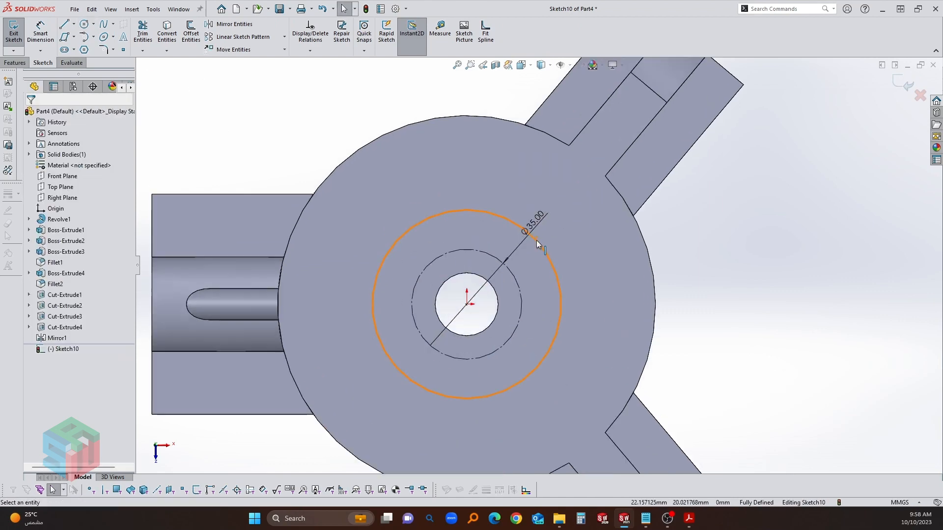
key("Return")
left_click(467, 249)
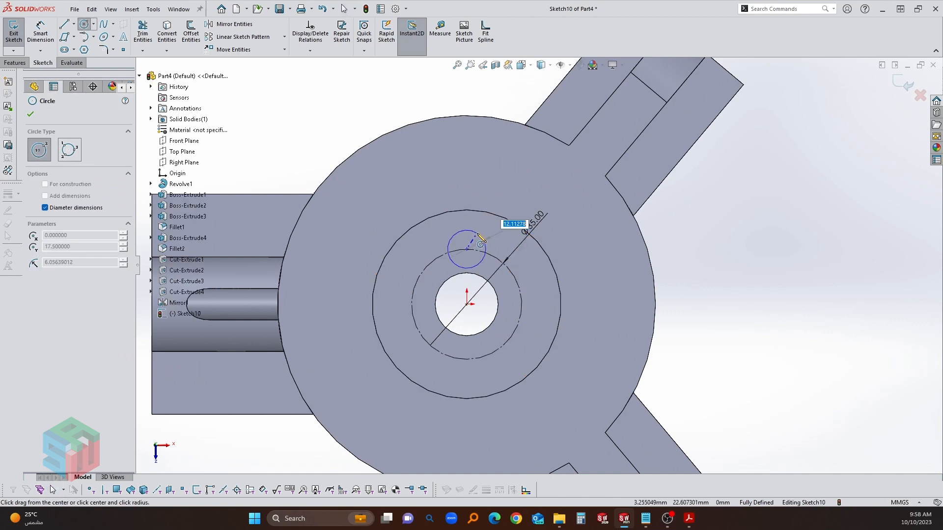
type("5")
key("Return")
key("Escape")
- Check the hole size in the PDF drawing and set the small circle's diameter to 8 mm
key("alt+Tab")
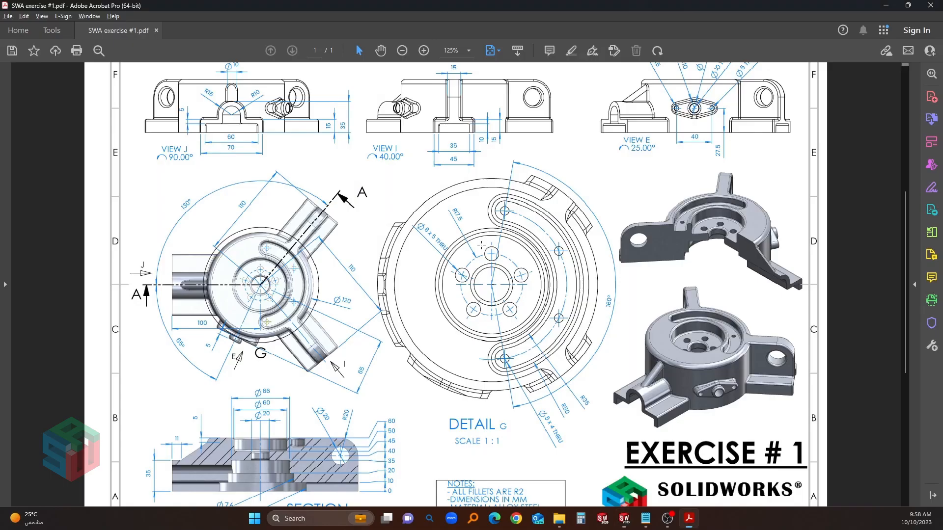
key("alt+Tab")
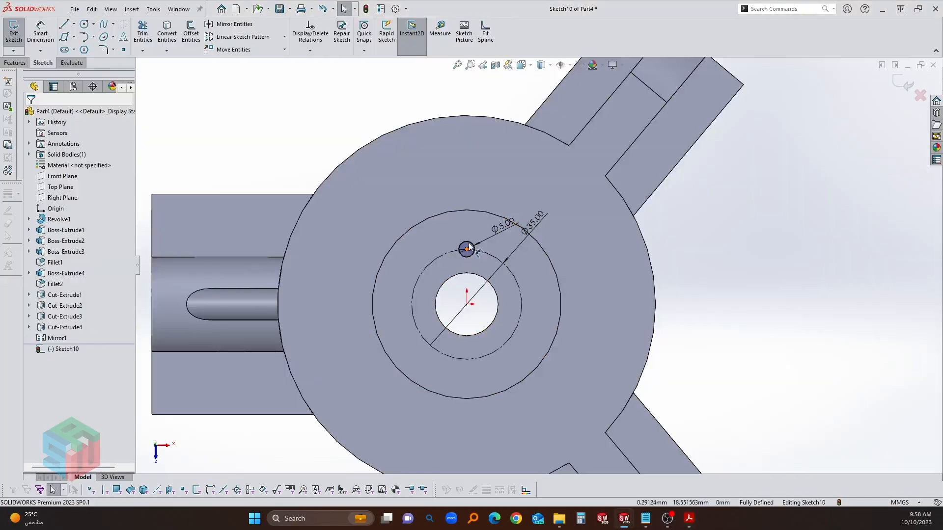
key("alt+Tab")
key("alt+Tab")
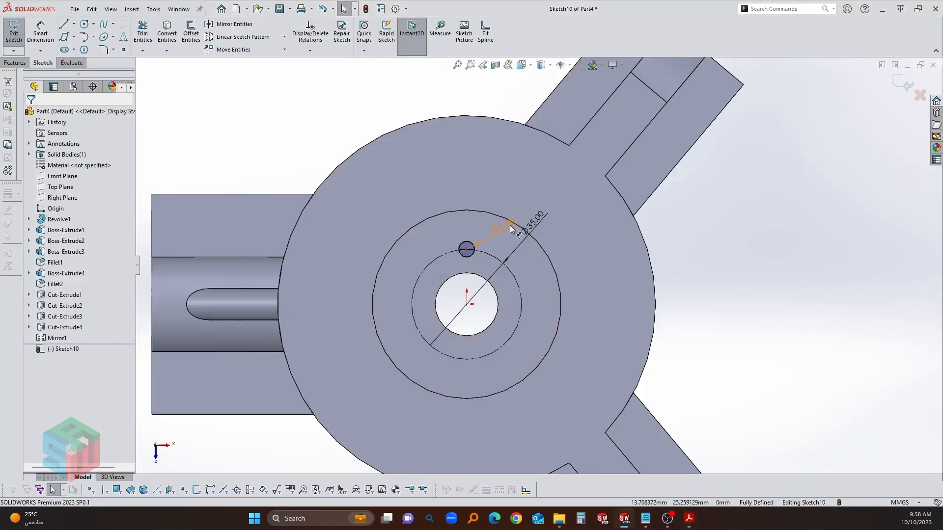
left_click(509, 225)
type("8")
key("Return")
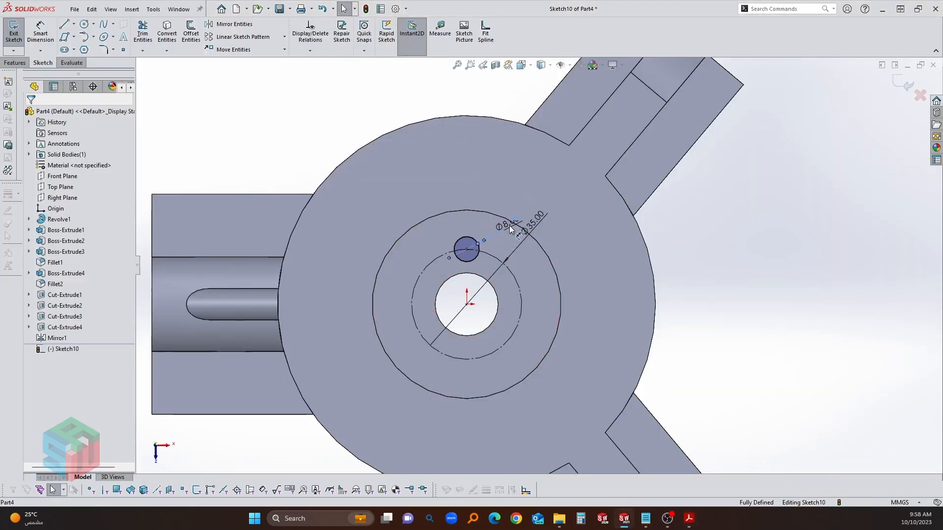
- Create a circular sketch pattern of the 8 mm circle with 5 equally spaced instances over 360 degrees
scroll(485, 254, "up", 1)
left_click(284, 36)
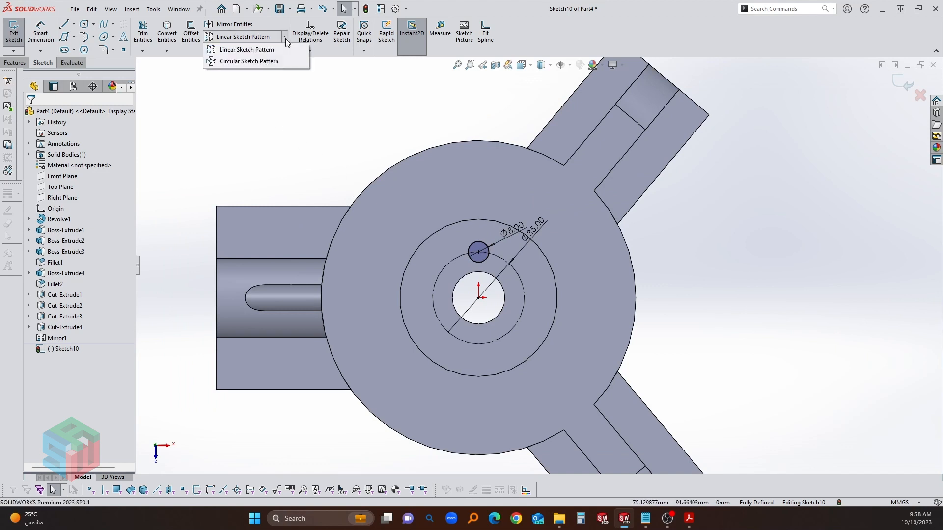
left_click(236, 60)
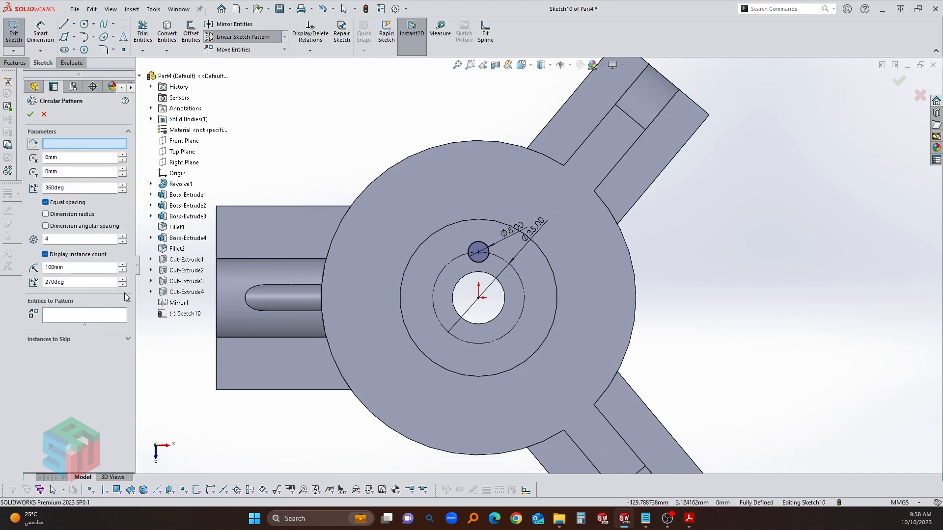
left_click(65, 320)
left_click(475, 246)
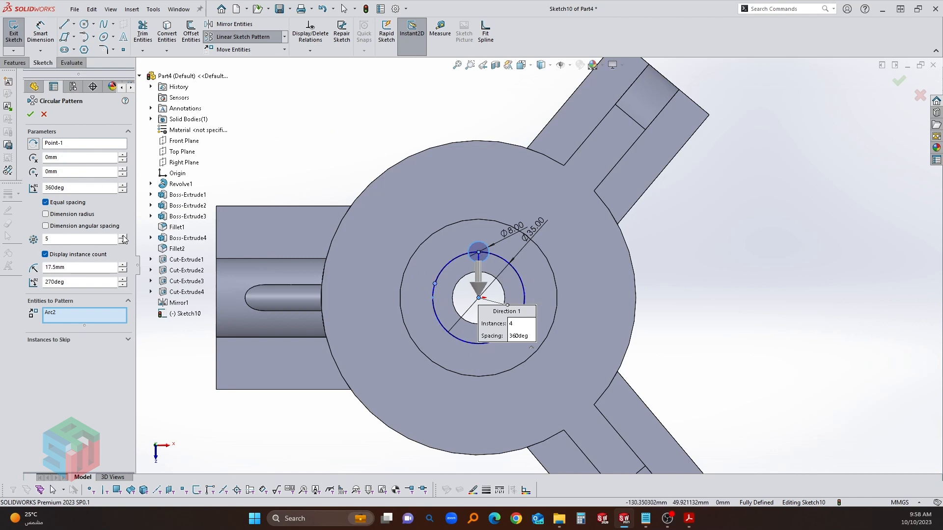
left_click(31, 116)
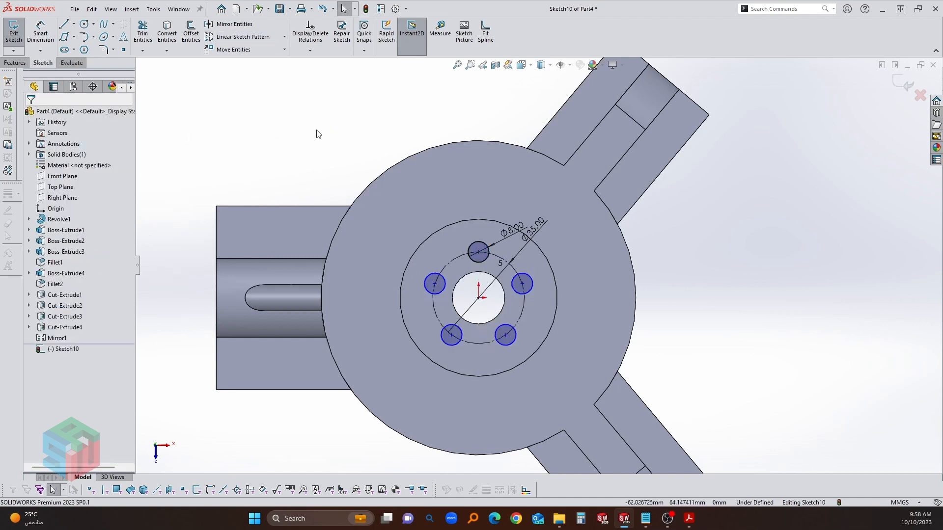
- Pull a patterned circle off the bolt circle to expose the pattern's centre point, and make that point coincident with the origin
scroll(471, 328, "down", 3)
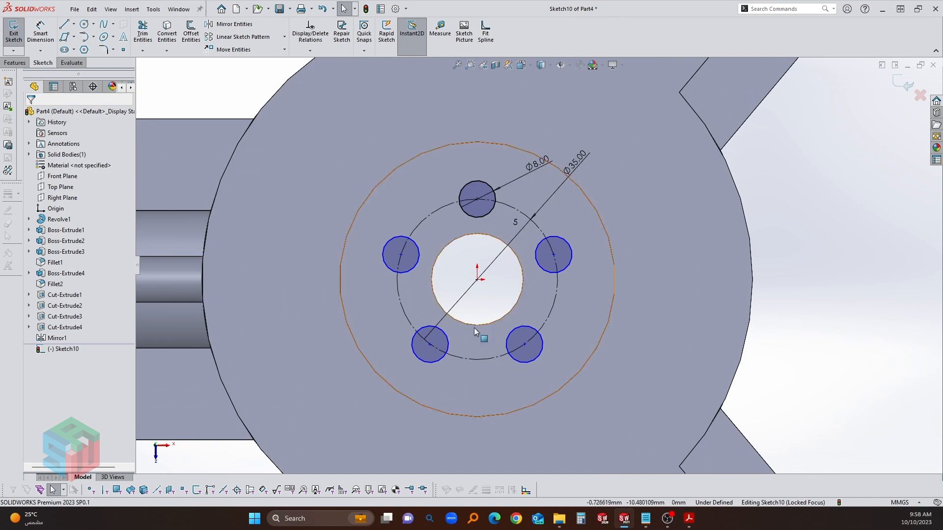
left_click_drag(430, 346, 340, 378)
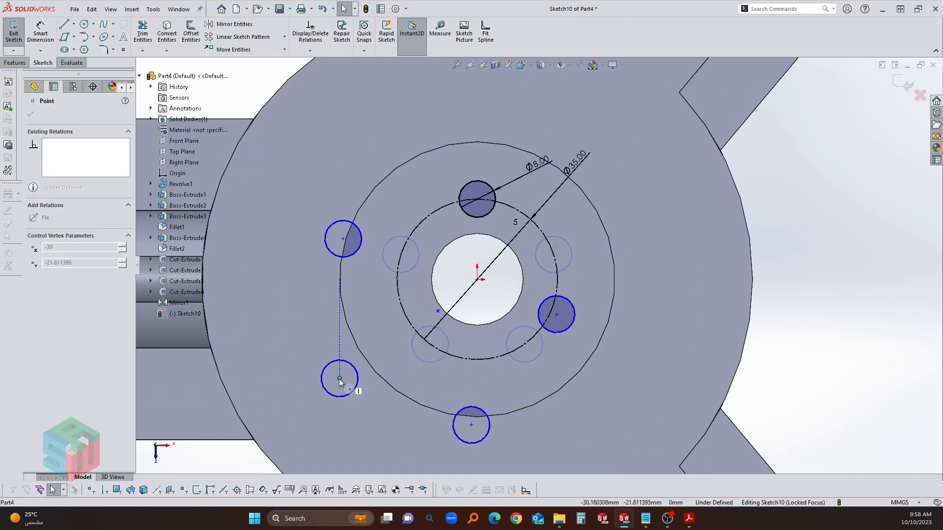
left_click(438, 313)
scroll(480, 309, "down", 2)
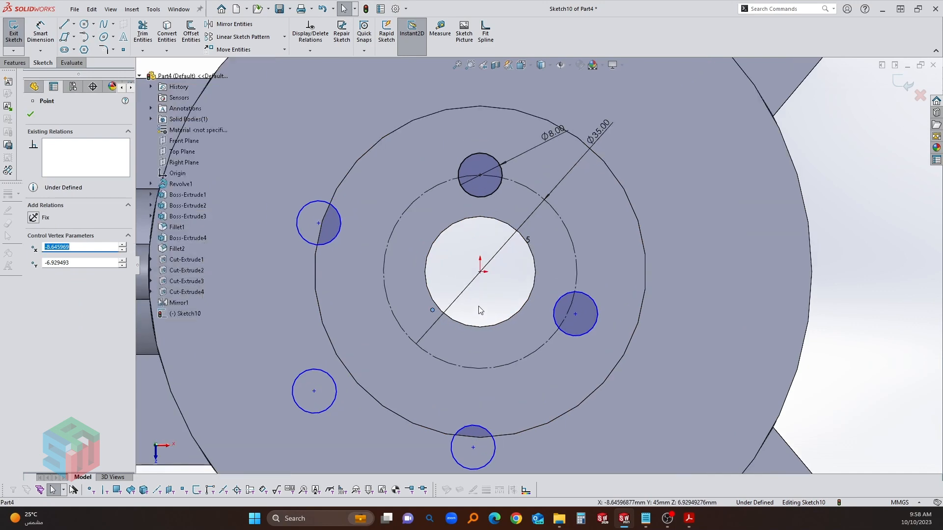
left_click(480, 272, "ctrl")
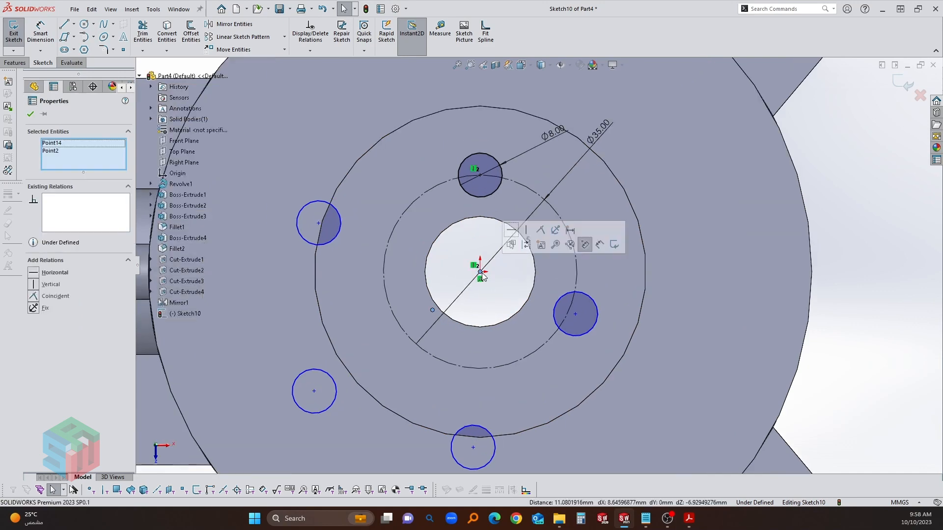
left_click(540, 230)
left_click(453, 258)
scroll(535, 265, "up", 7)
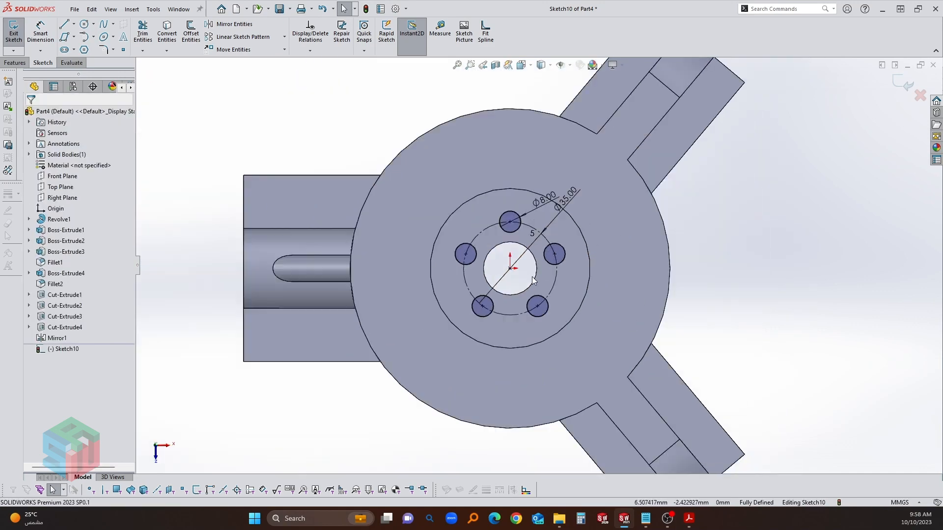
- Cut-extrude the five 8 mm circles through the recess floor
middle_click_drag(602, 287, 609, 217)
scroll(609, 214, "down", 3)
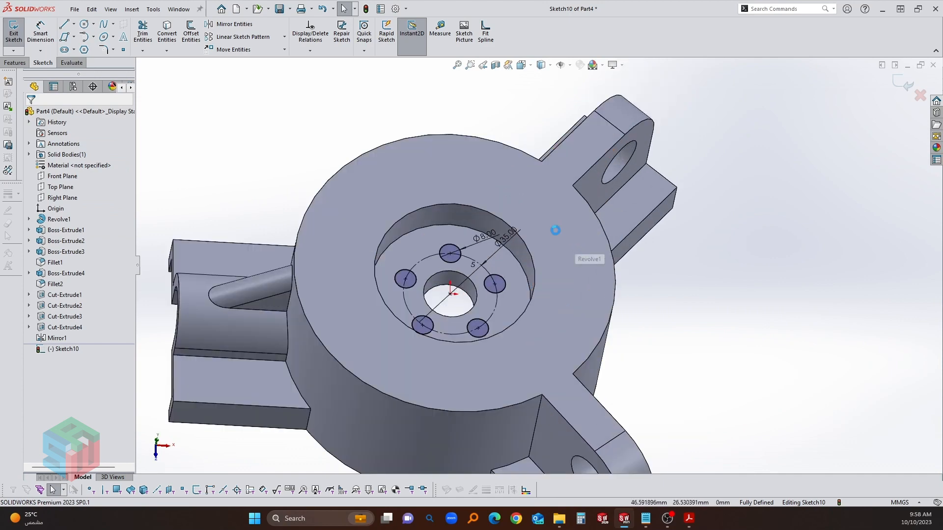
left_click(81, 173)
left_click(76, 183)
left_click(81, 173)
left_click(64, 189)
middle_click_drag(379, 306, 515, 210)
left_click(31, 115)
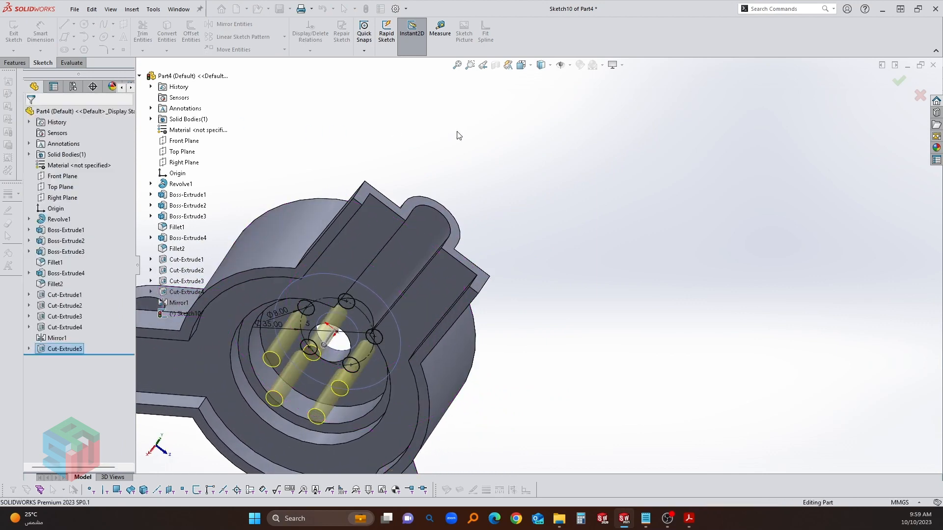
- Start a sketch on the housing's top face and check the curved slot's dimensions in the PDF drawing
scroll(640, 232, "down", 3)
left_click(635, 225)
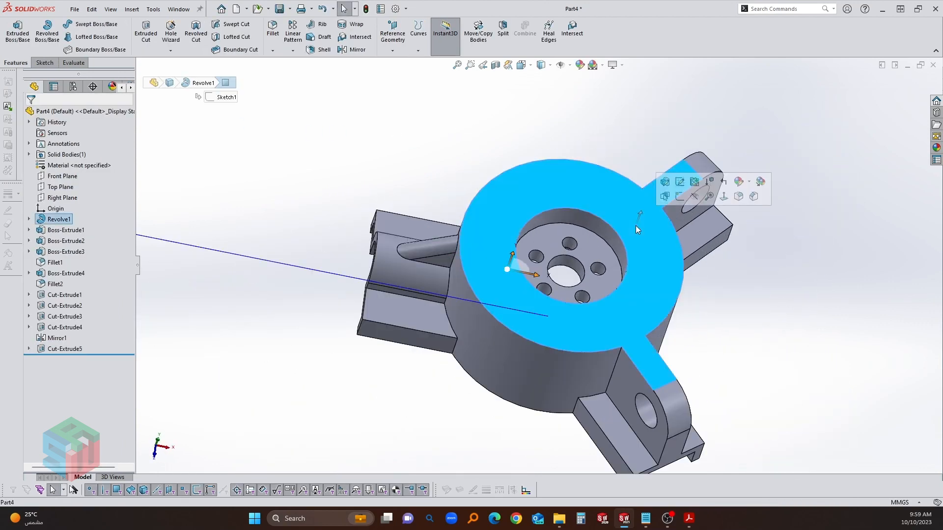
left_click(666, 196)
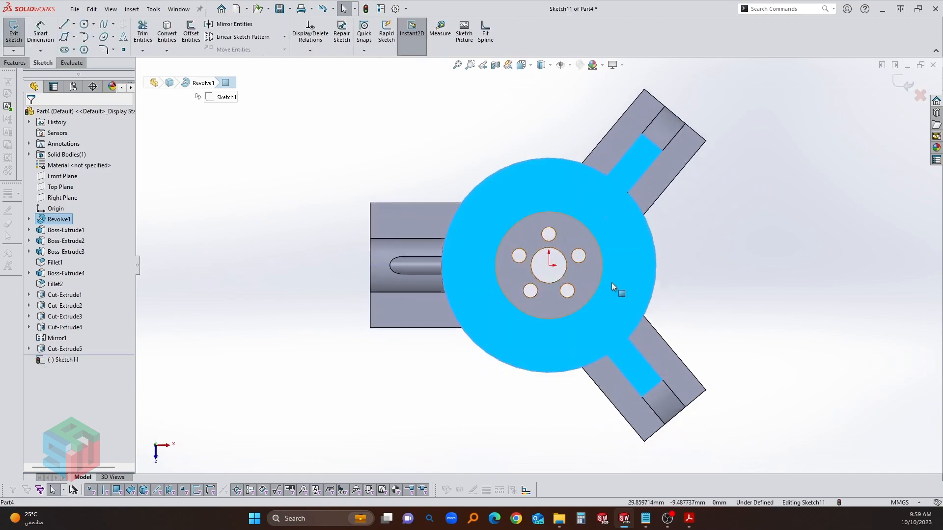
scroll(624, 271, "down", 3)
key("alt+Tab")
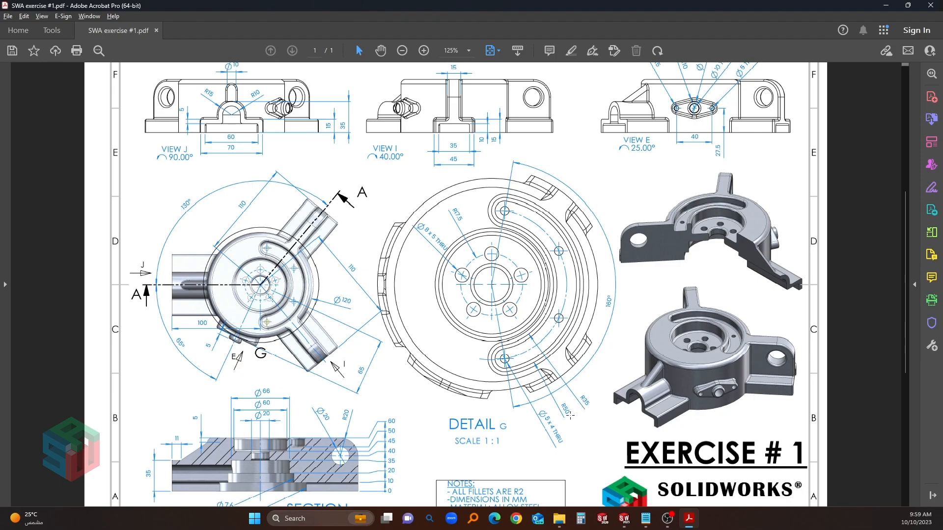
key("alt+Tab")
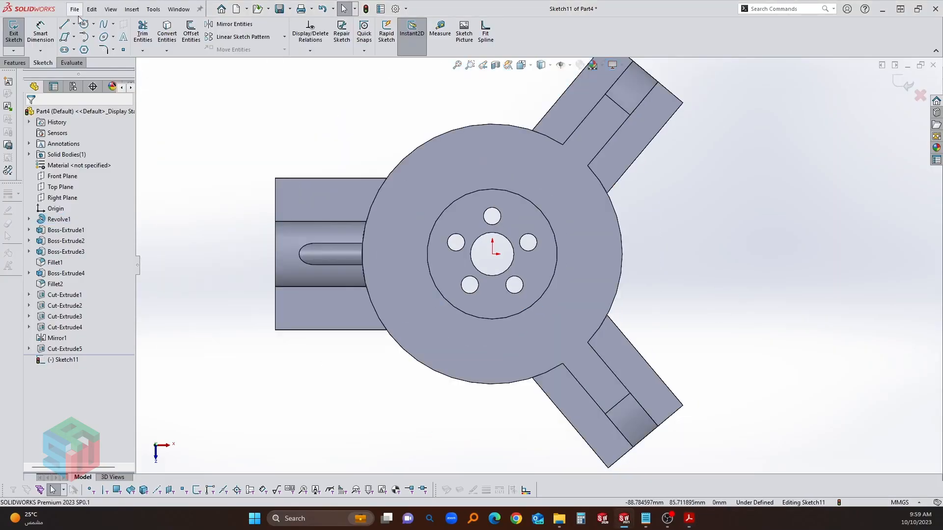
- Sketch two nested three-point arcs of about 180 degrees around the recess, the inner one about 40.5 mm in radius
left_click(93, 37)
left_click(108, 73)
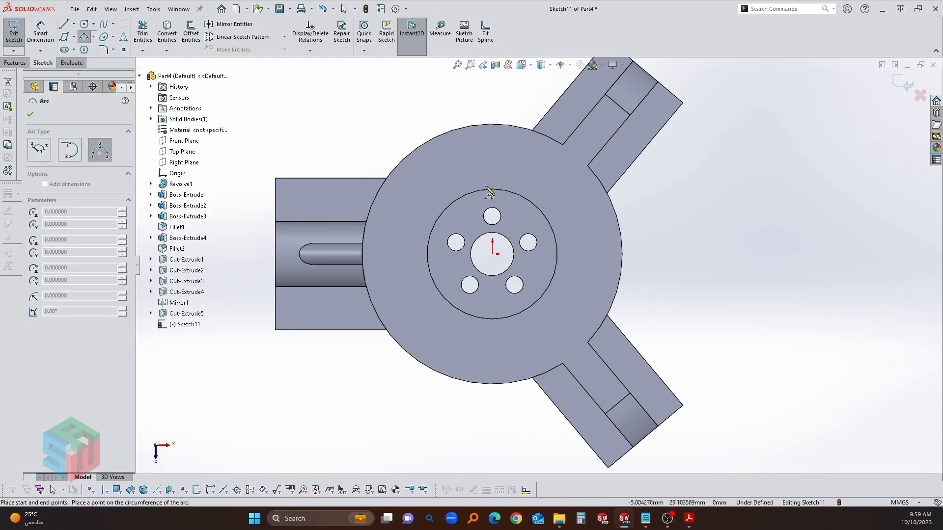
left_click(490, 352)
left_click(578, 265)
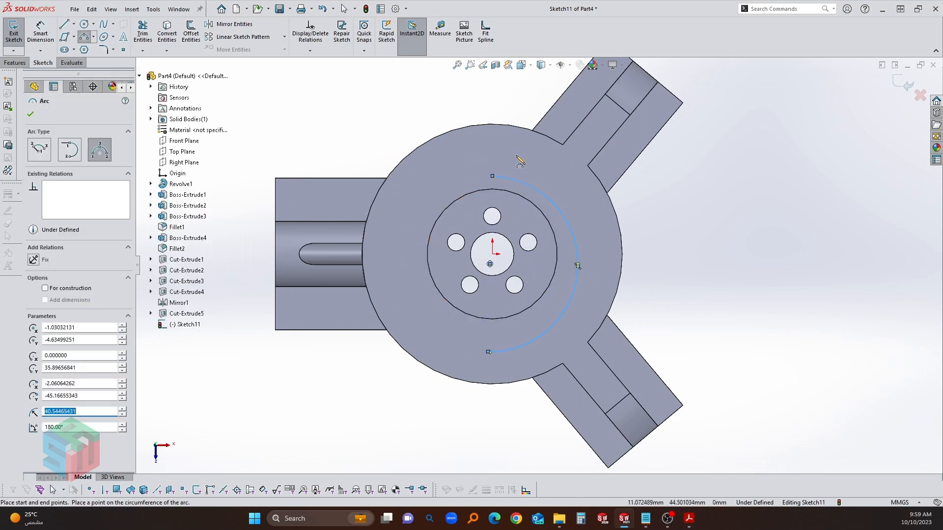
left_click(489, 368)
left_click(605, 271)
key("Escape")
- Make the two arcs concentric with each other and the inner arc concentric with the recess edge
left_click_drag(600, 191, 551, 214)
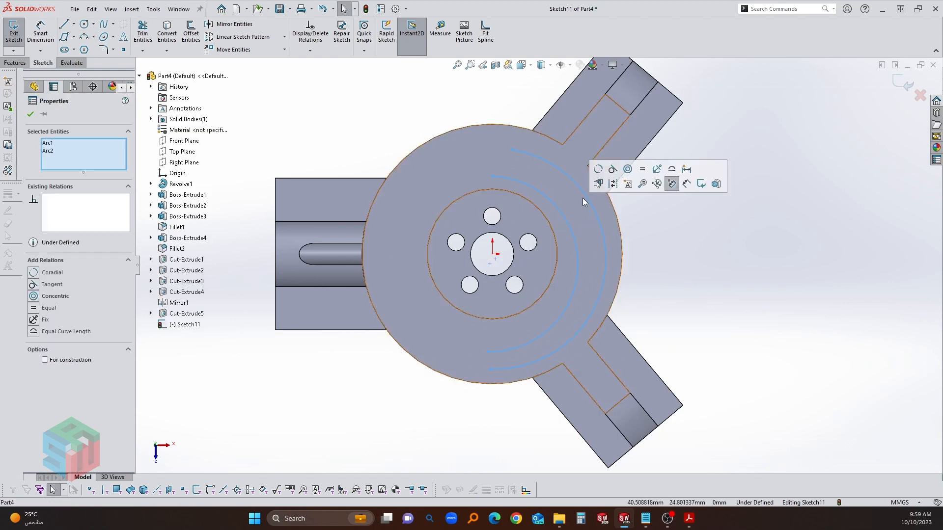
left_click(627, 170)
left_click(697, 243)
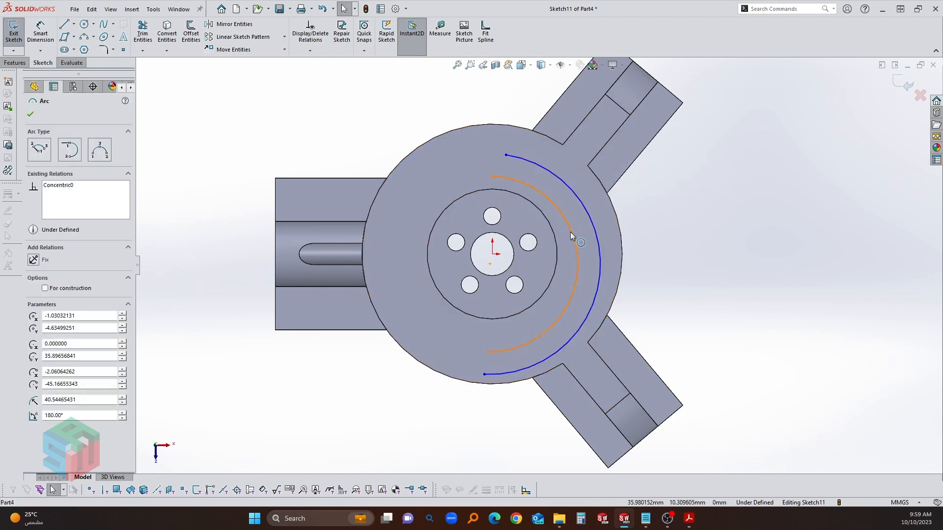
left_click(570, 232)
left_click(555, 238, "ctrl")
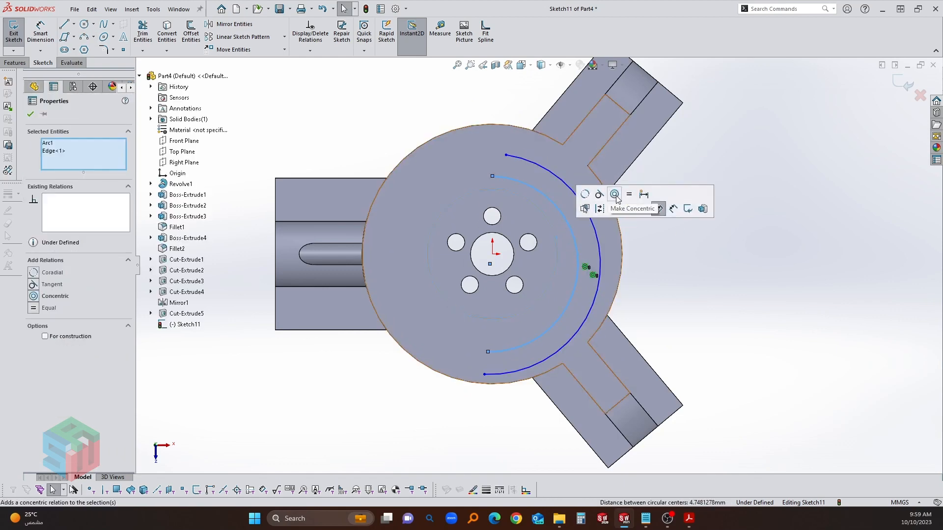
left_click(615, 195)
left_click(755, 249)
- Close both ends of the curved slot with three-point end arcs of about 6 mm and 6.5 mm radius
scroll(655, 233, "down", 1)
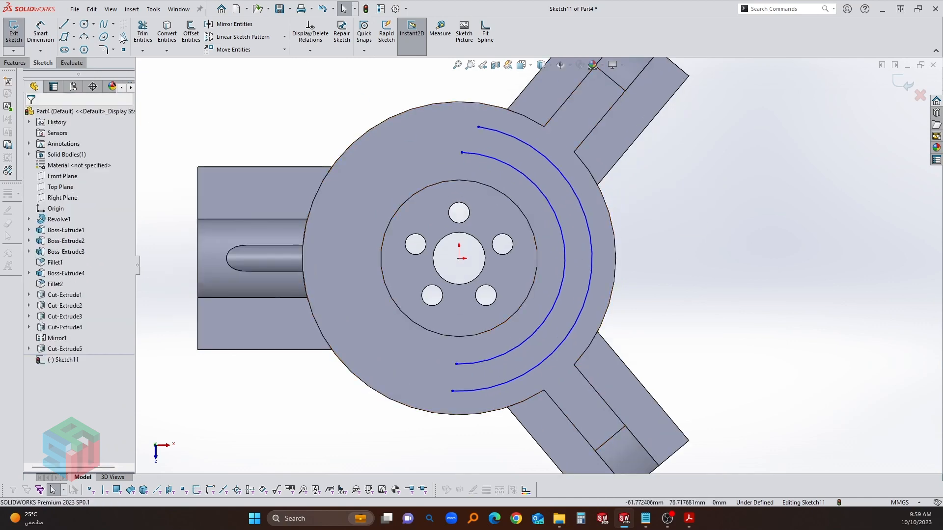
left_click(84, 38)
left_click(462, 152)
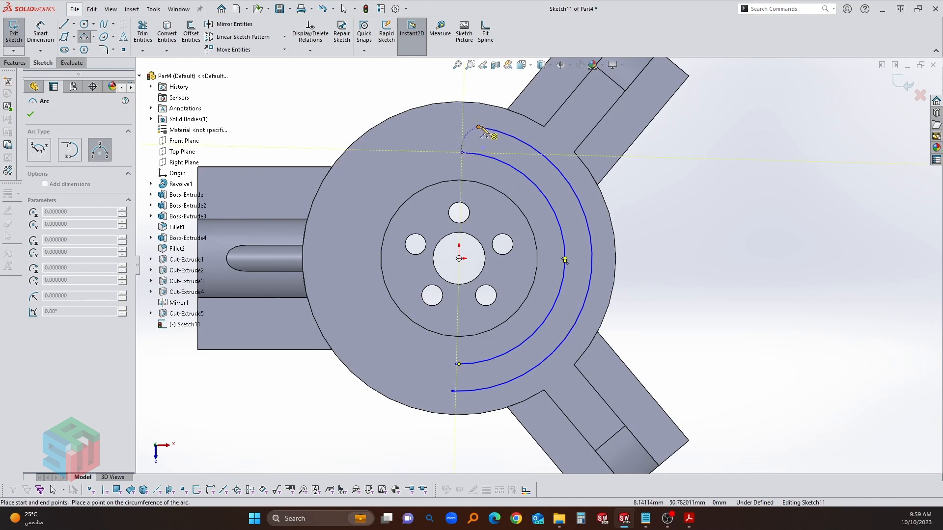
left_click(460, 134)
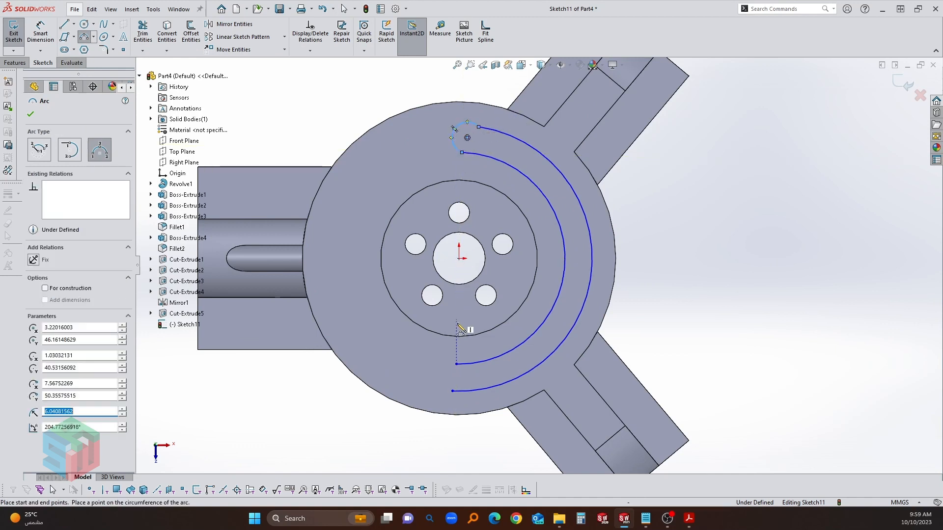
left_click(457, 365)
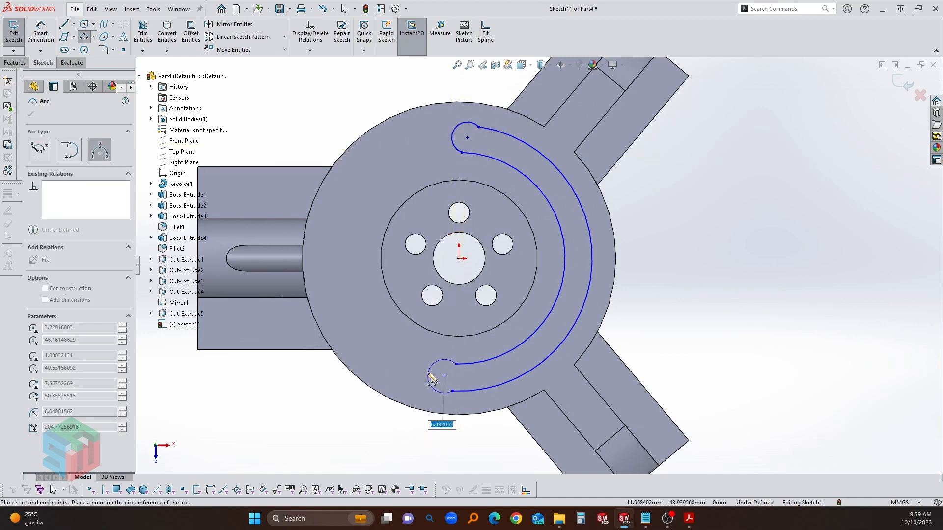
left_click(429, 374)
key("Escape")
- Add tangent relations between both end arcs and the inner and outer slot arcs
left_click_drag(471, 347, 444, 375)
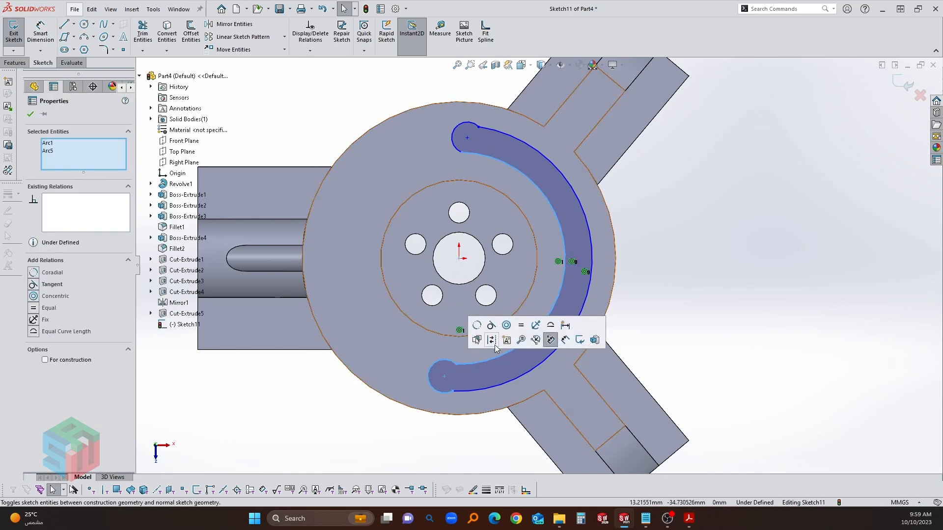
left_click(492, 325)
left_click_drag(489, 104, 470, 129)
left_click(525, 78)
left_click_drag(475, 172, 452, 140)
left_click(500, 103)
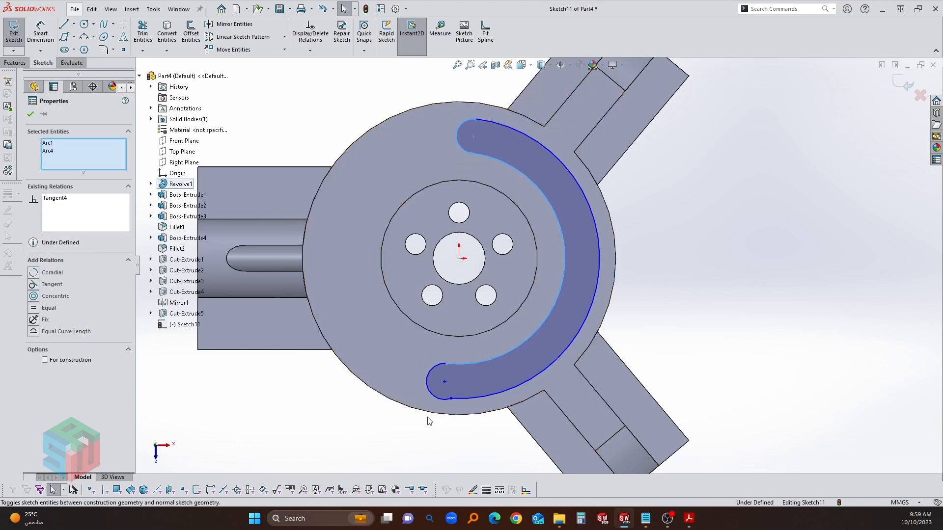
left_click_drag(455, 408, 437, 385)
left_click(483, 345)
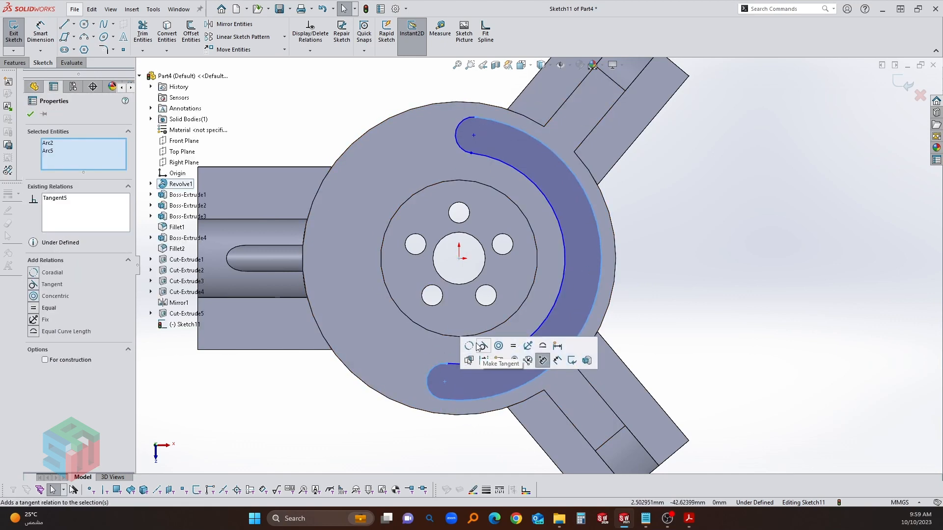
left_click(438, 288)
- Dimension the slot's inner arc with a radius of 35 mm
scroll(545, 270, "up", 2)
scroll(562, 279, "down", 1)
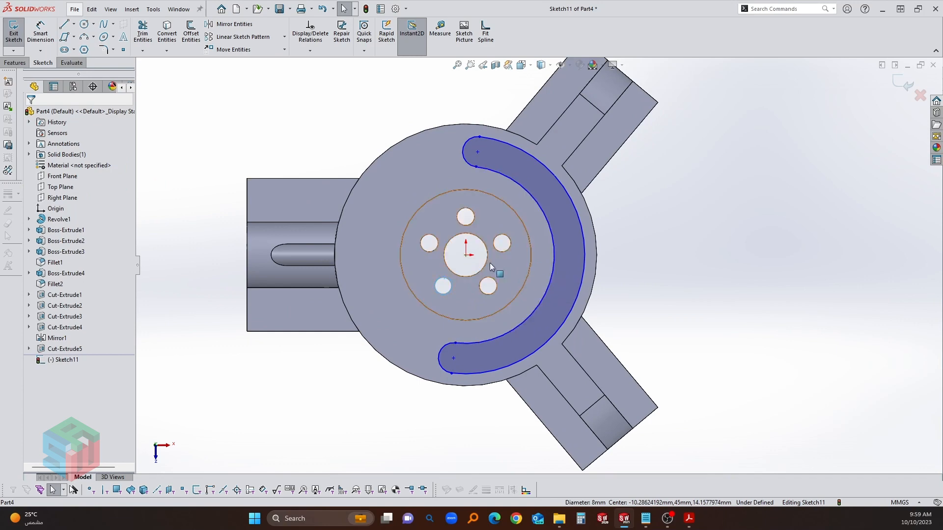
key("d")
left_click(546, 286)
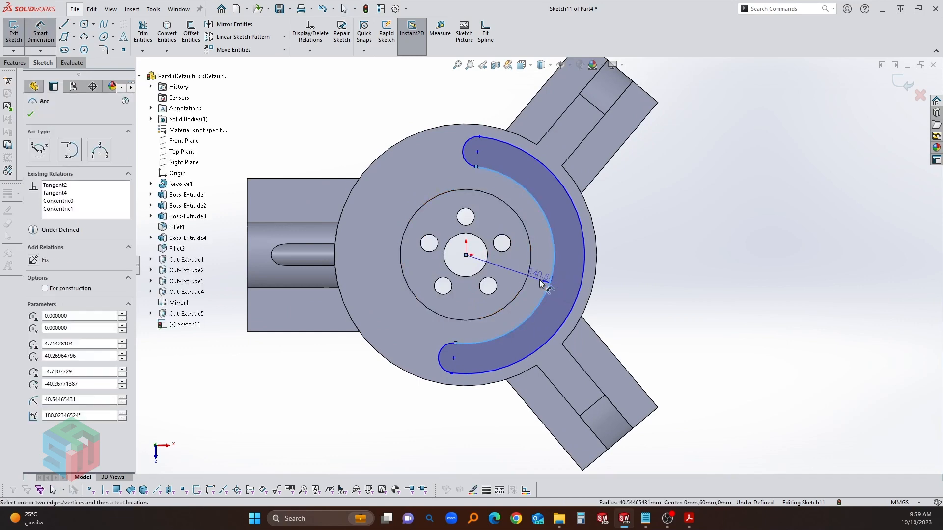
left_click(543, 284)
type("35")
key("Return")
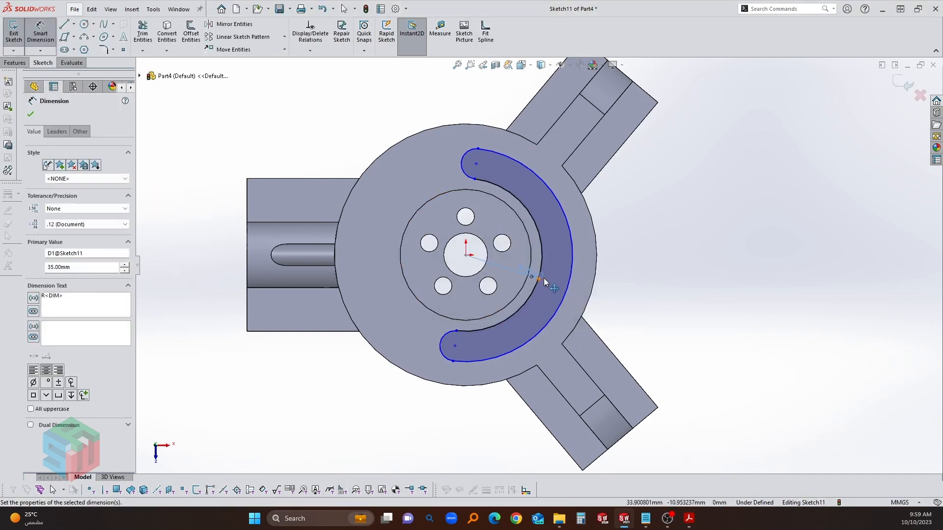
- Dimension the slot's outer arc with a radius of 50 mm
left_click(562, 300)
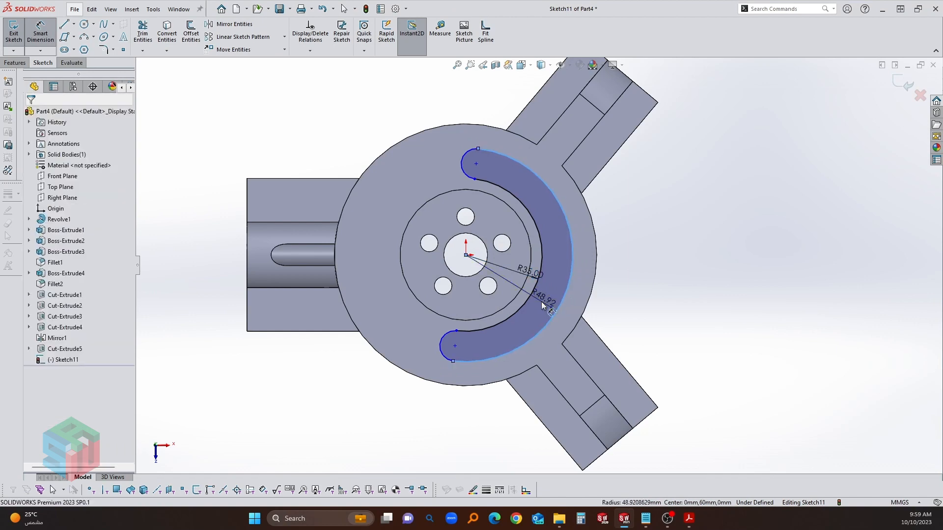
left_click(542, 301)
type("50")
key("Return")
scroll(508, 274, "down", 1)
key("Escape")
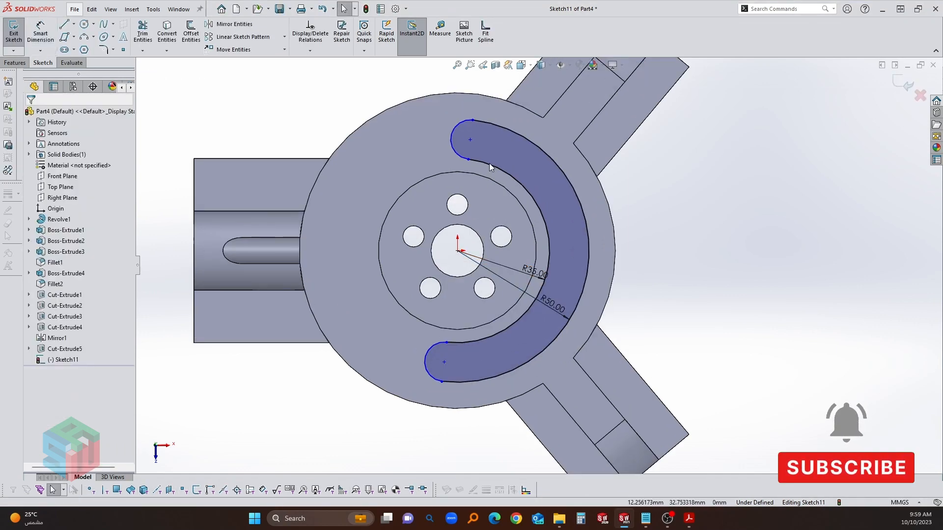
- Shorten the slot slightly at its upper end and draw a centerline from the origin to that end arc's centre
mouse_move(469, 139)
left_mouse_down()
mouse_move(512, 161)
mouse_move(482, 141)
left_mouse_up()
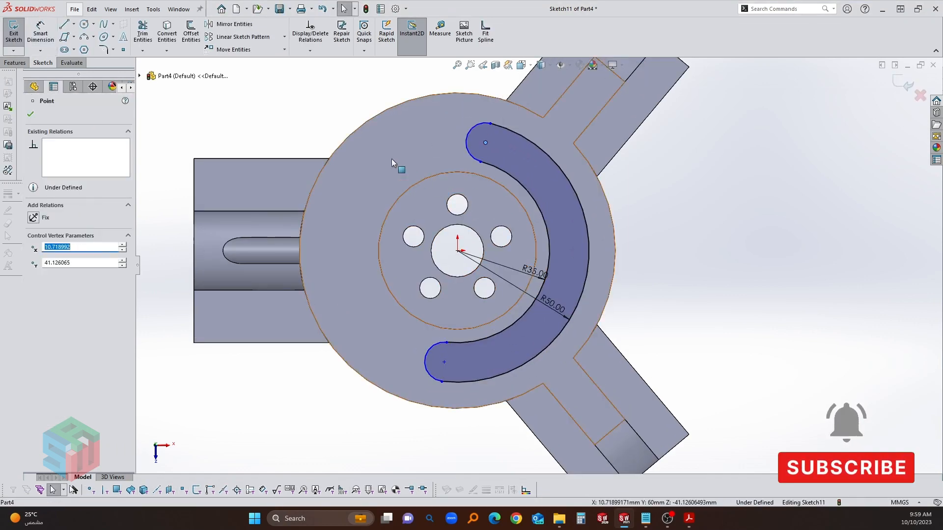
left_click(402, 165)
left_click(335, 102)
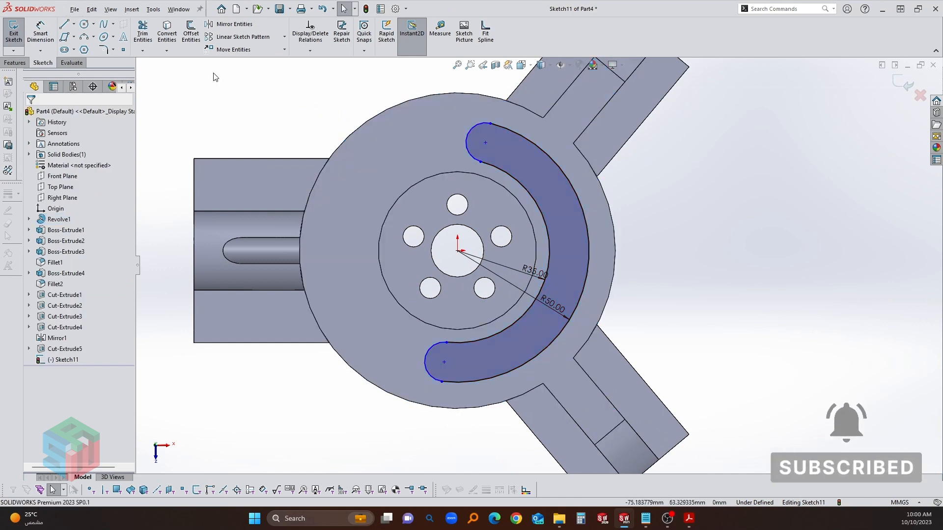
left_click(74, 25)
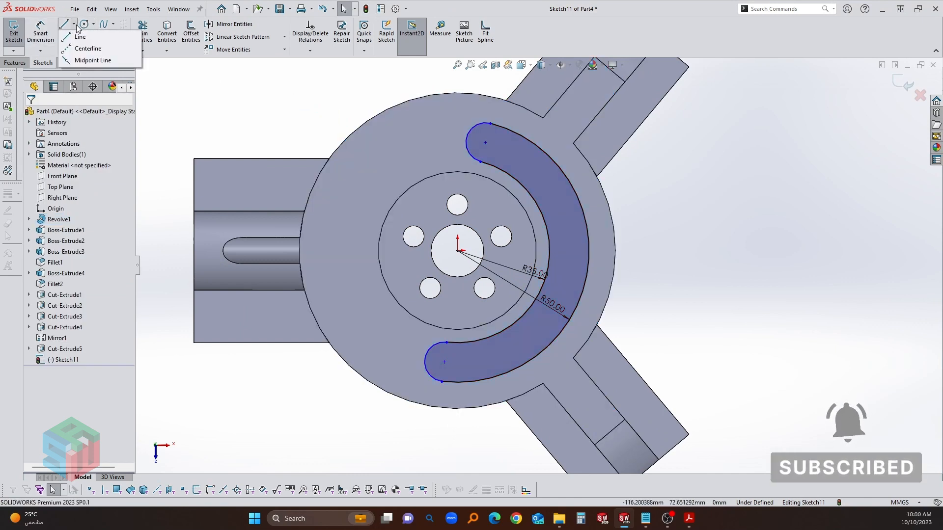
left_click(91, 55)
left_click(457, 251)
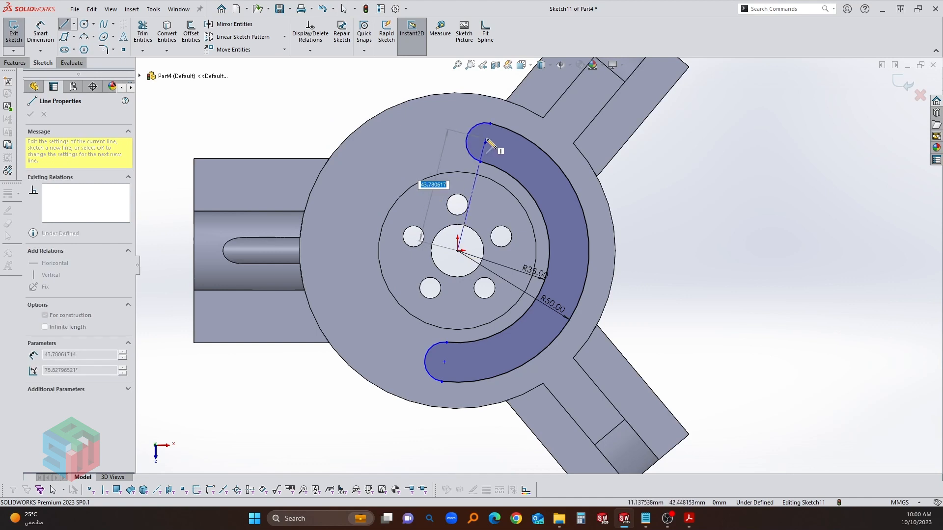
key("Escape")
- Draw a centerline from the origin to the lower end arc's centre and shorten the slot at that end
left_click(74, 24)
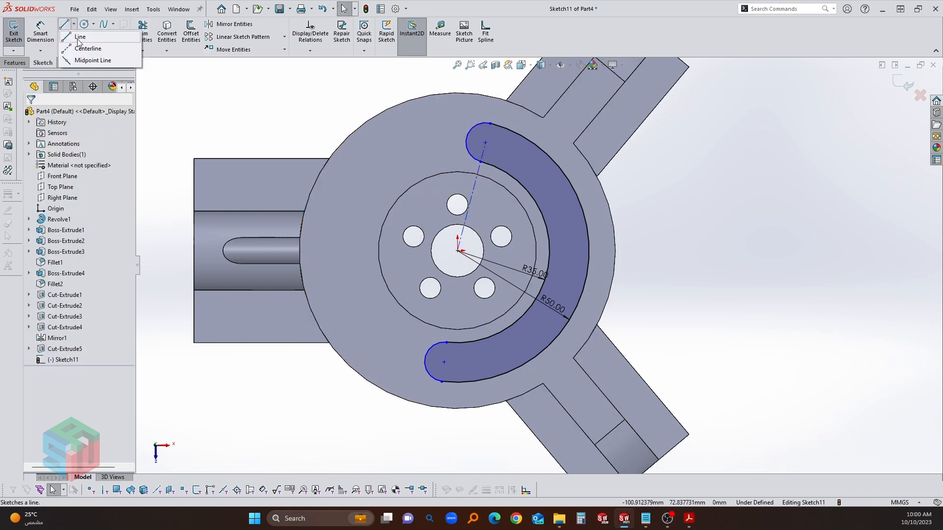
left_click(89, 46)
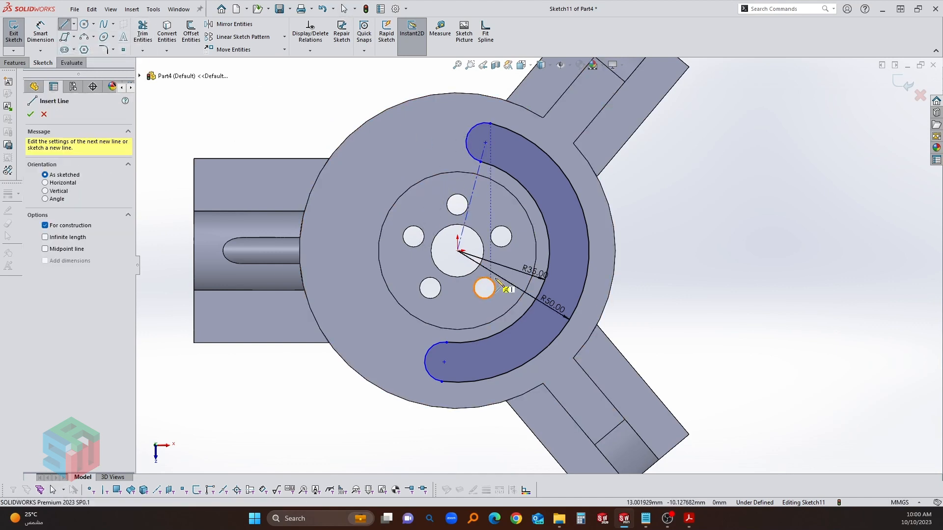
left_click(457, 250)
left_click(444, 362)
key("Escape")
left_click_drag(444, 362, 488, 358)
- Check the slot's angular span in the PDF drawing
key("alt+Tab")
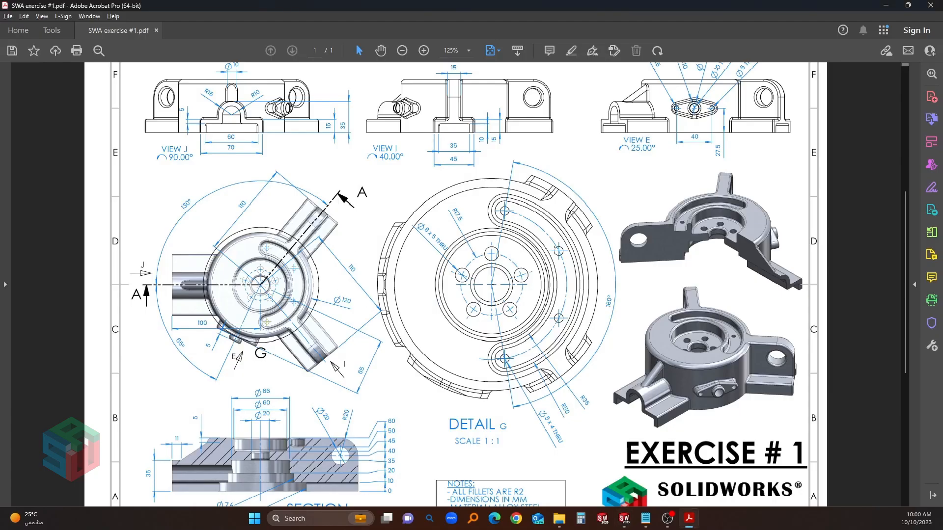
key("alt+Tab")
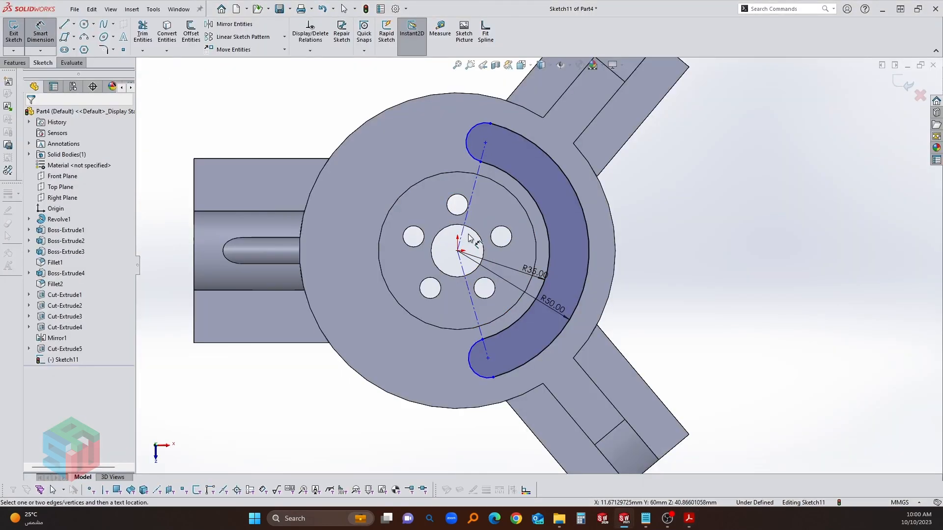
left_click(465, 228)
left_click(464, 283)
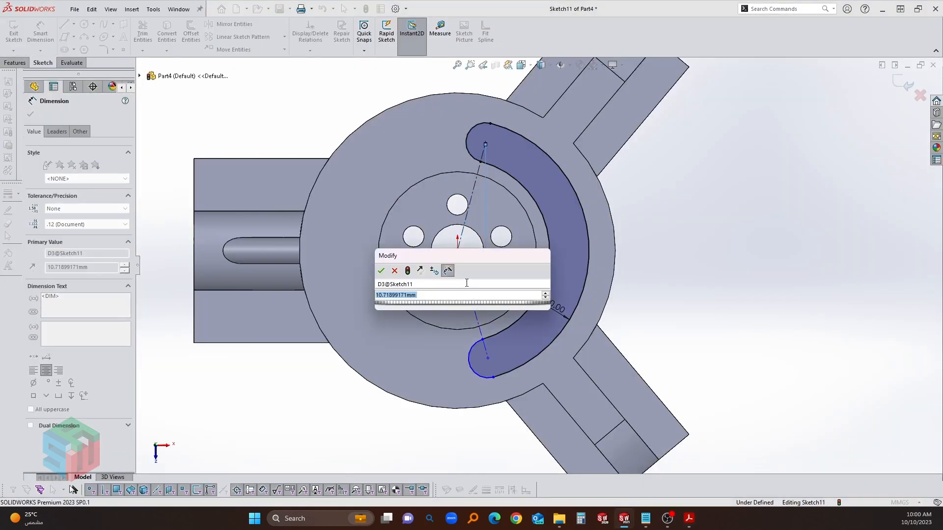
key("Return")
key("Escape")
left_click(466, 279)
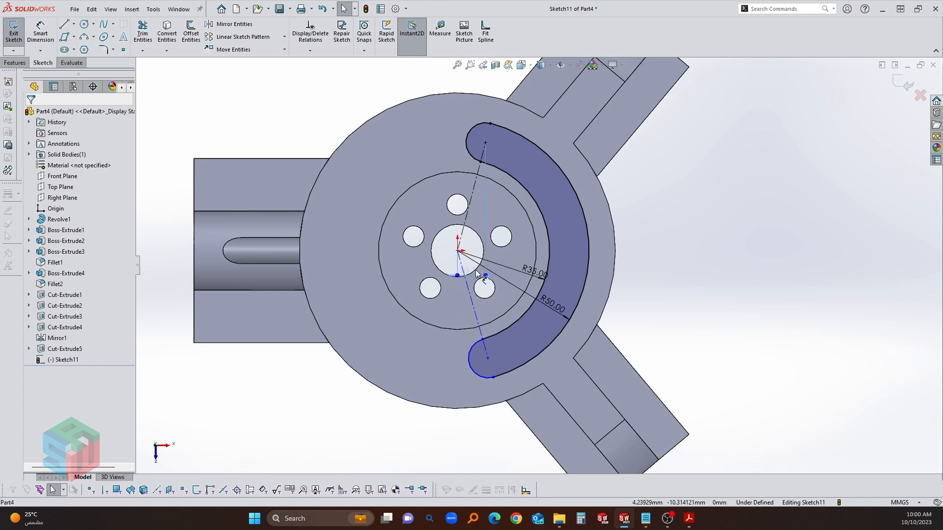
key("Delete")
key("Return")
- Set the angle between the two slot centerlines to 160 degrees
left_click(467, 280)
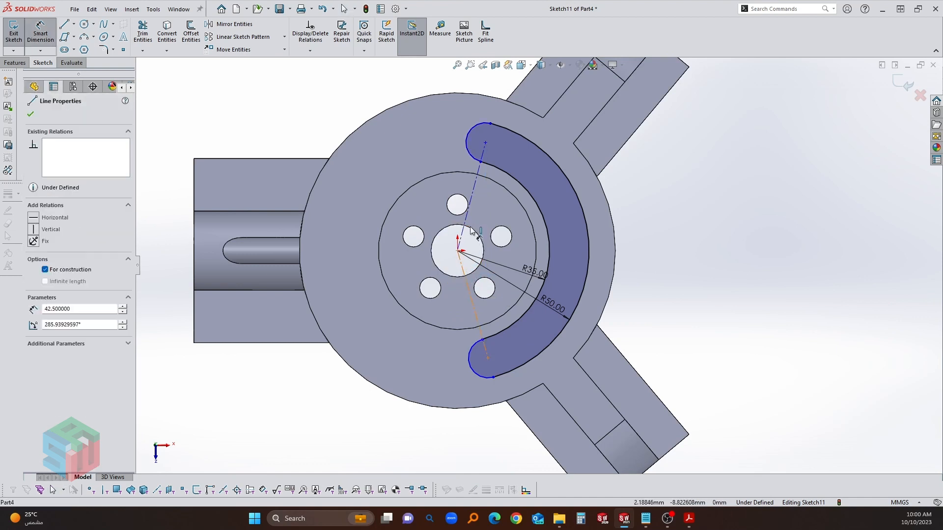
left_click(473, 216)
left_click(479, 229)
type("160")
key("Return")
key("Escape")
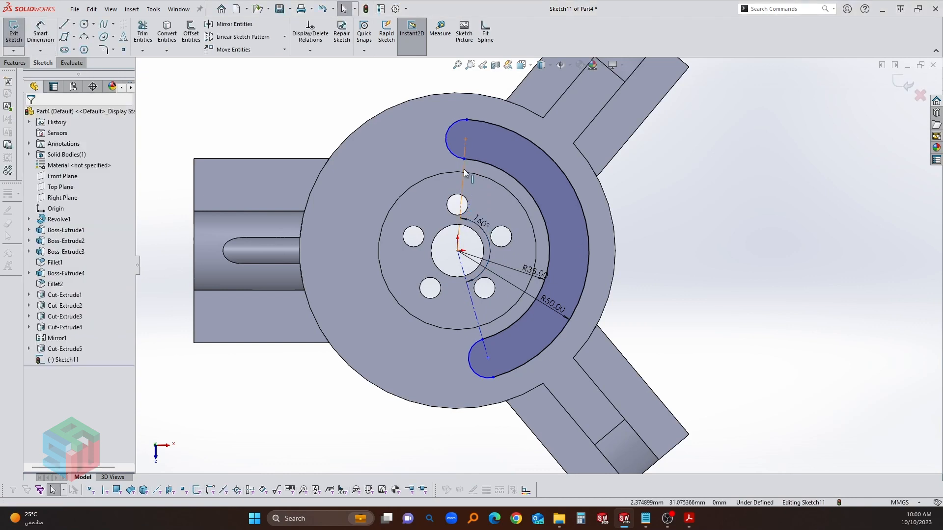
- Draw a horizontal centerline from the origin toward the ribbed foot, on the side opposite the curved slot
right_click_drag(458, 201, 458, 236)
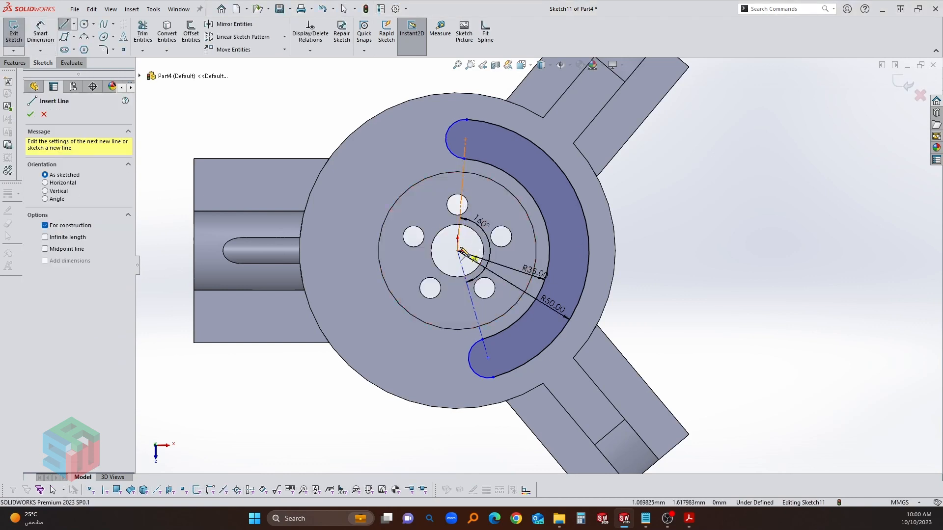
left_click(457, 250)
double_click(372, 250)
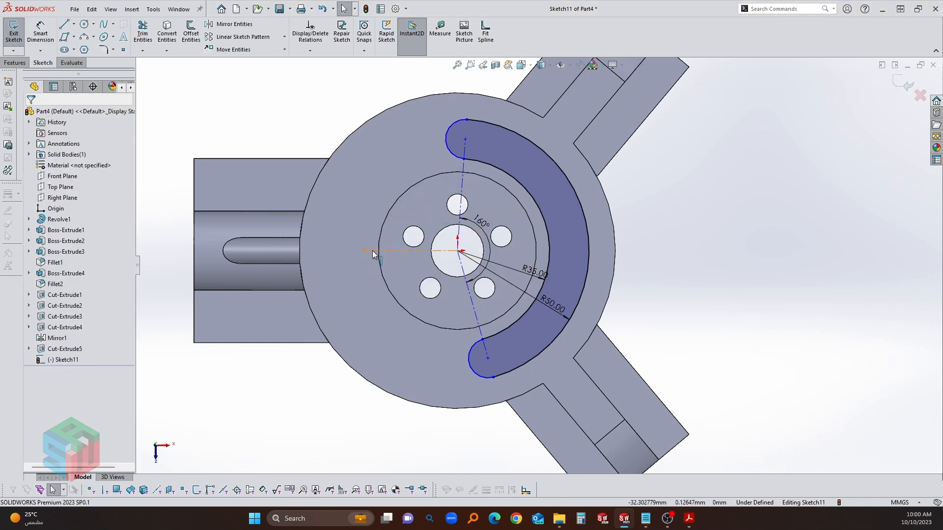
- Set the angle between the upper slot centerline and the horizontal centerline to 80 degrees
left_click(372, 250)
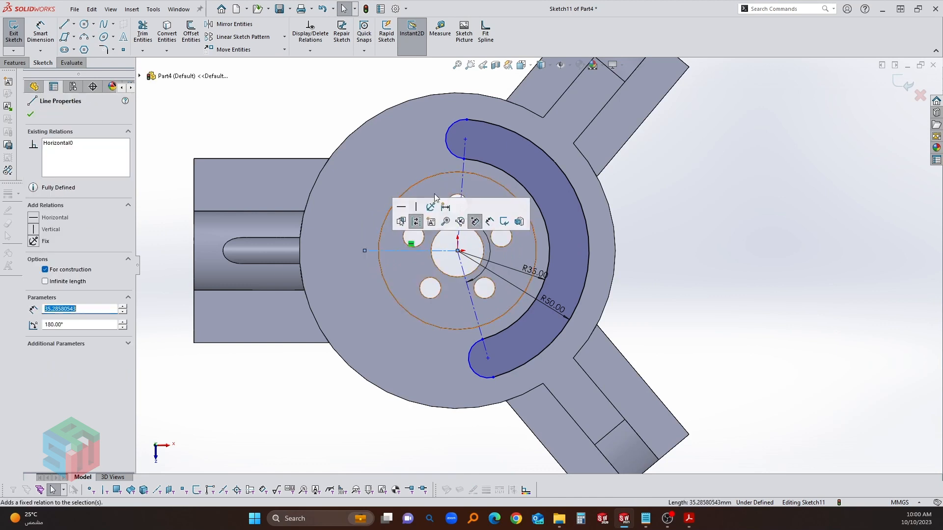
key("d")
left_click(432, 251)
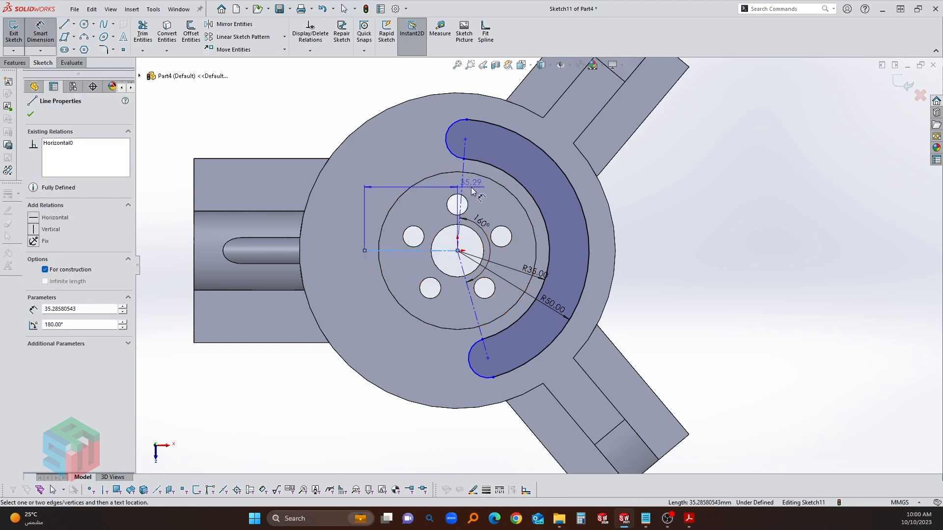
left_click(464, 186)
left_click(485, 190)
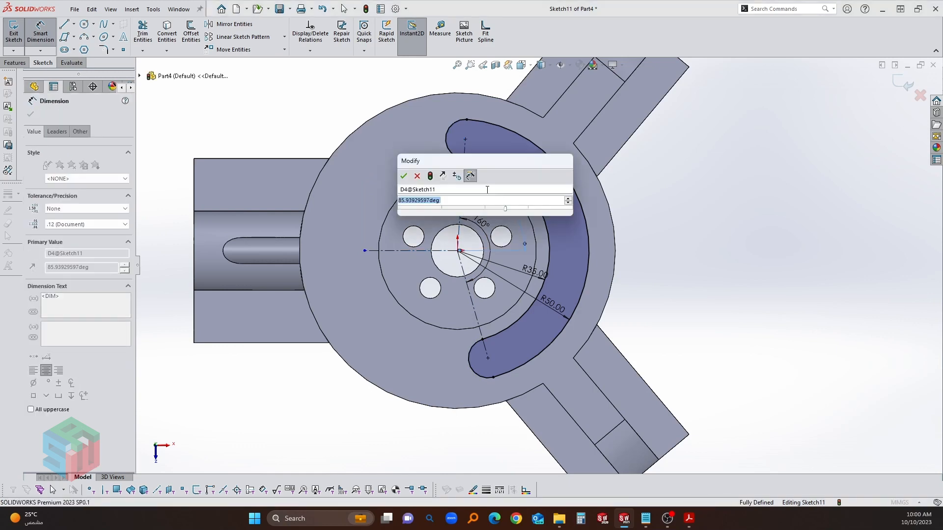
type("80")
key("Return")
key("Escape")
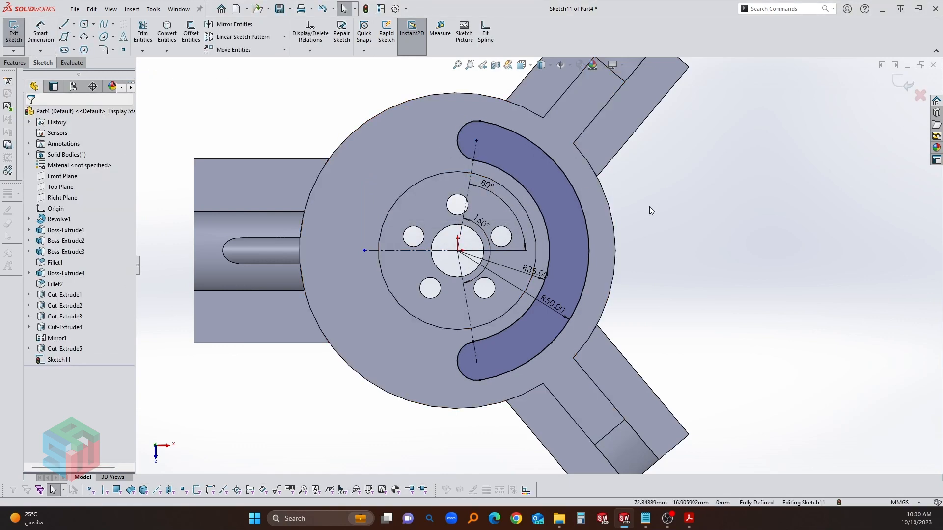
- Check the slot in the PDF drawing and cut the curved slot profile as a blind Cut-Extrude 10 mm deep
key("alt+Tab")
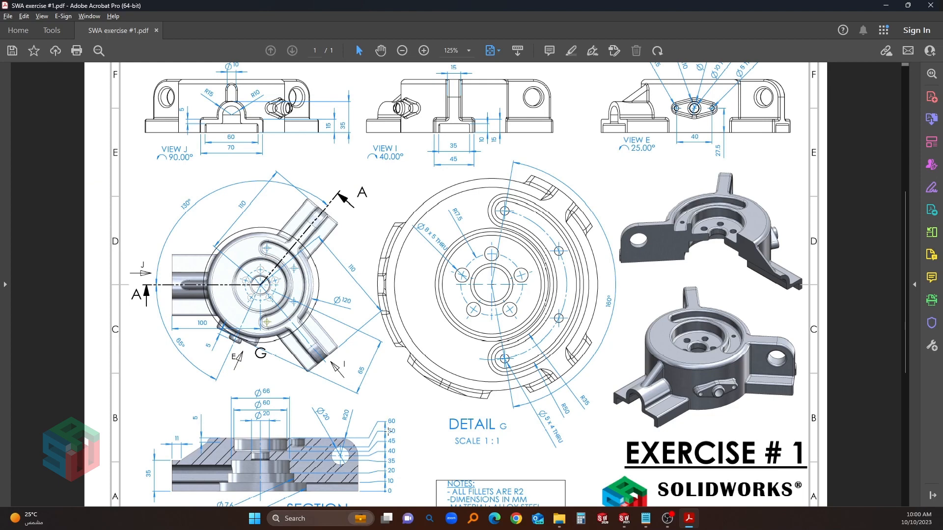
key("alt+Tab")
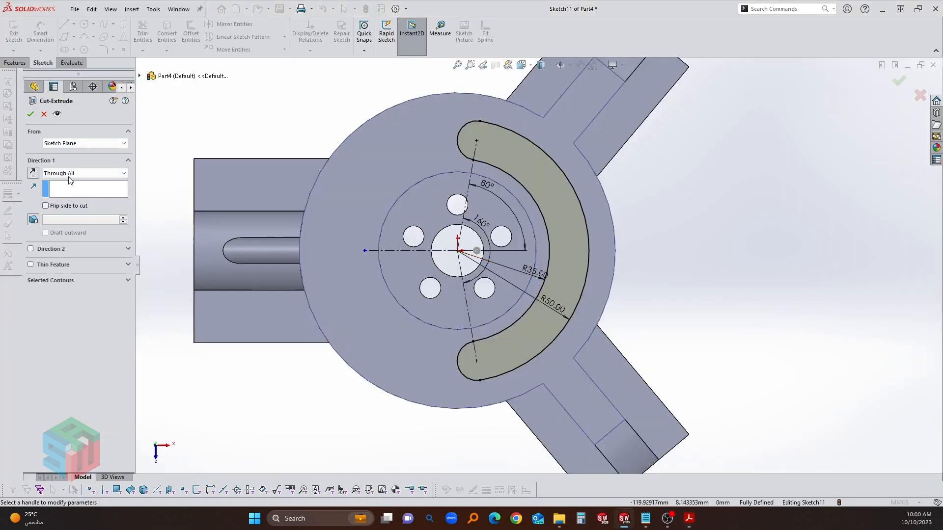
left_click(69, 174)
left_click(63, 181)
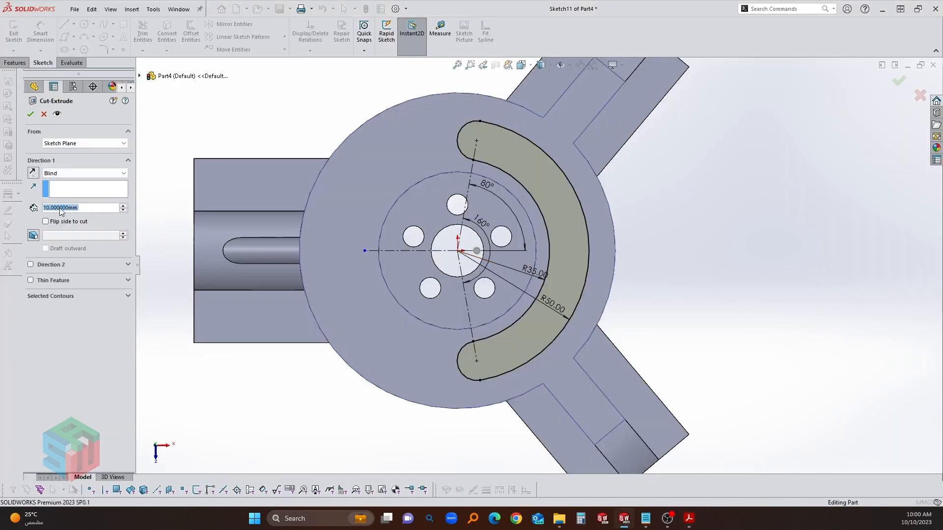
key("Return")
- Start a sketch on the slot floor and draw a circle about 10 mm in diameter centred on the upper end arc
middle_click_drag(631, 305, 595, 196)
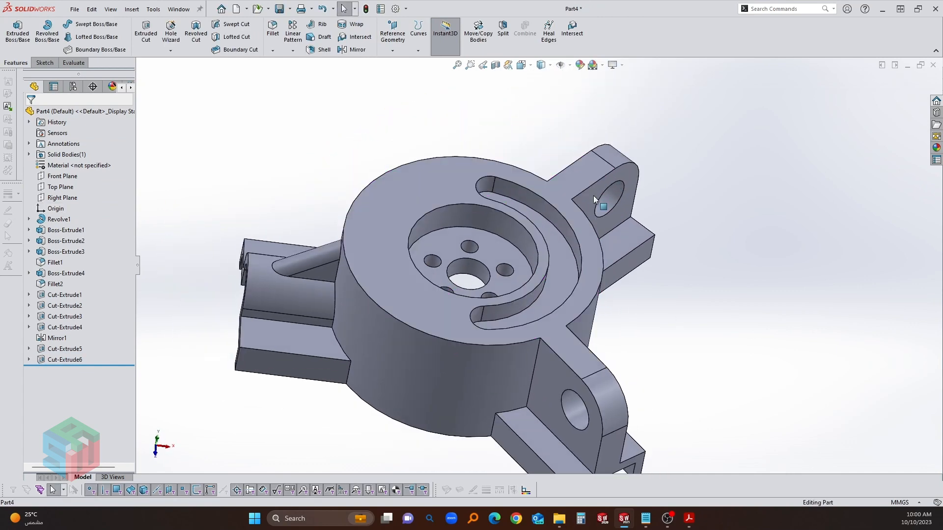
left_click(565, 262)
key("s")
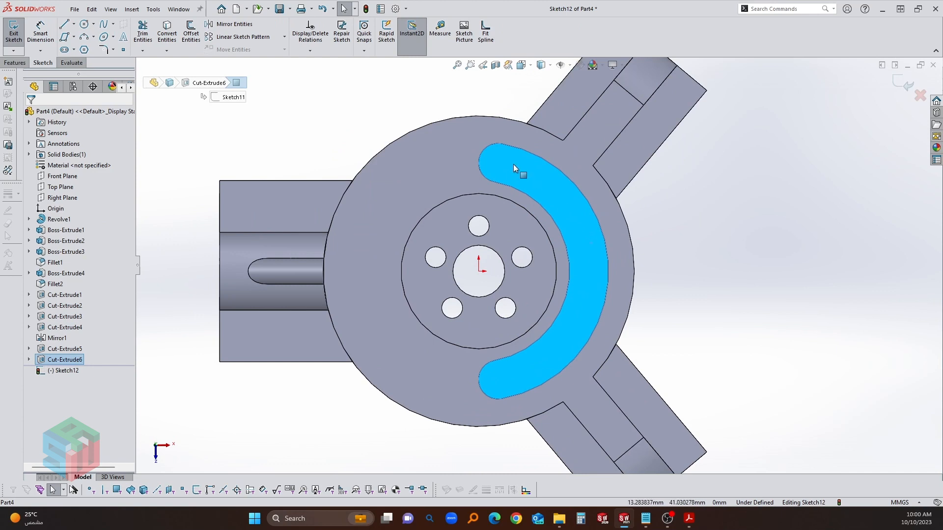
key("c")
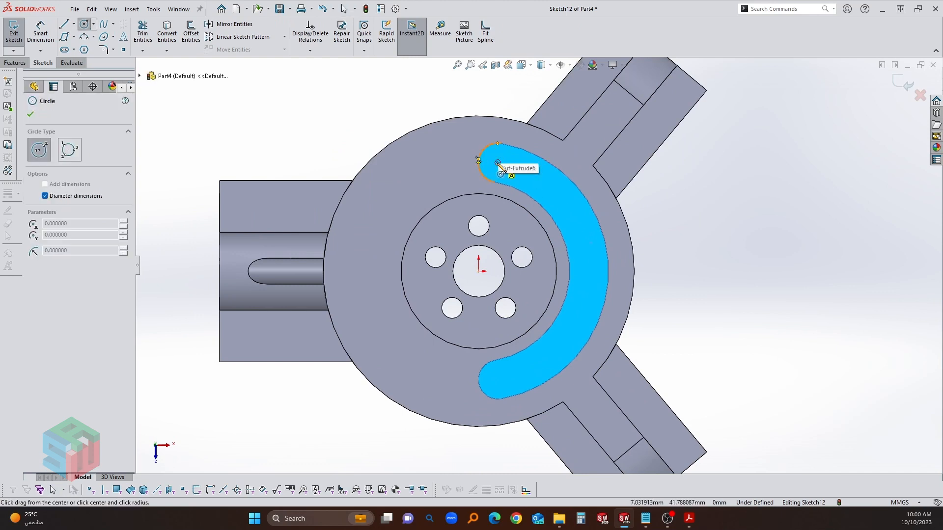
left_click(498, 163)
left_click(507, 172)
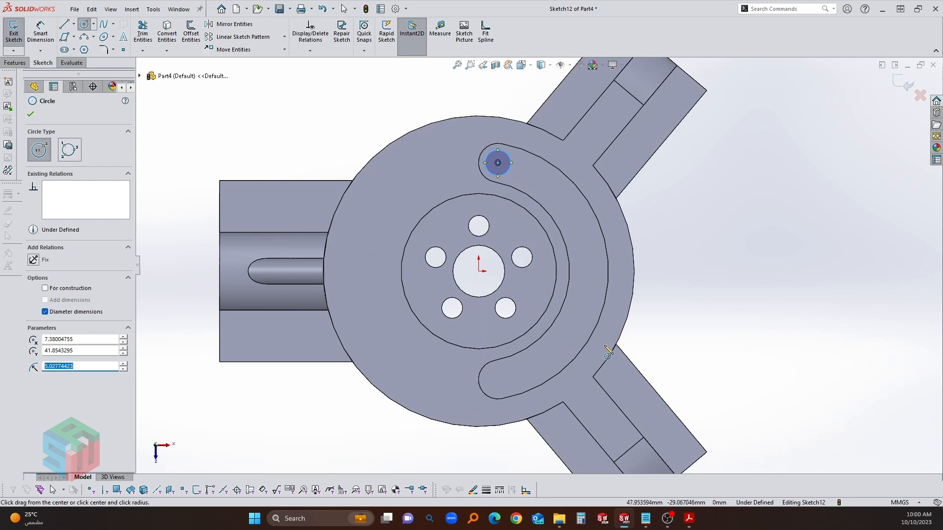
- Set the circle's diameter to 5 mm
key("Escape")
key("d")
left_click(507, 157)
left_click(530, 137)
key("Return")
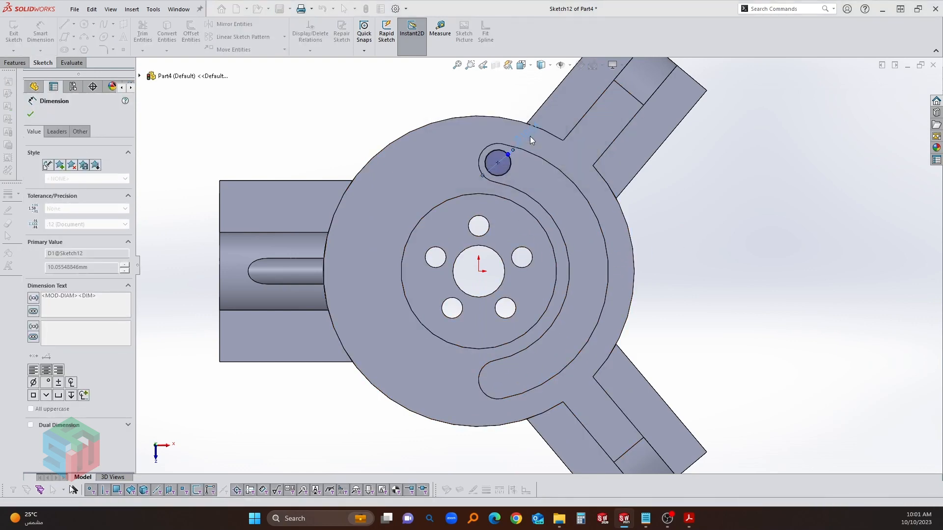
key("Escape")
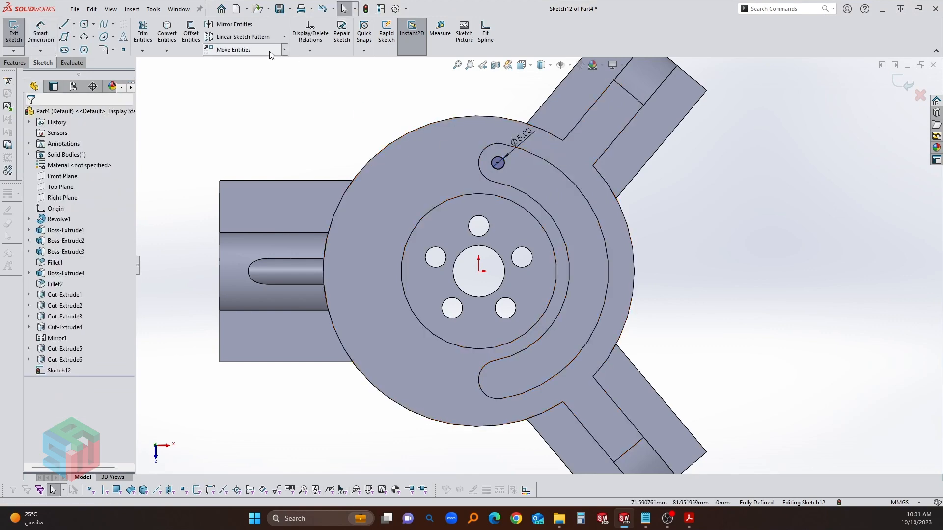
- Create a circular sketch pattern of the 5 mm circle about the origin with 4 equally spaced instances over 160 degrees
left_click(284, 38)
left_click(241, 63)
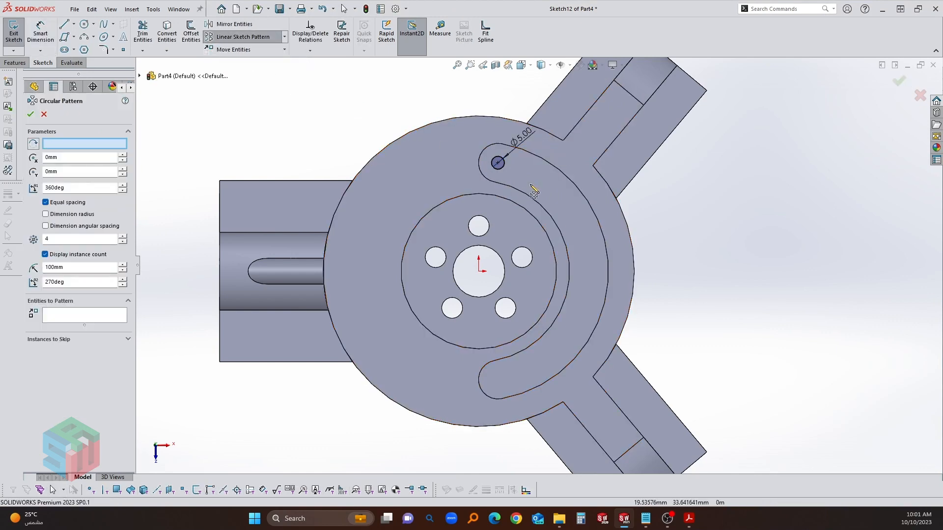
left_click(76, 318)
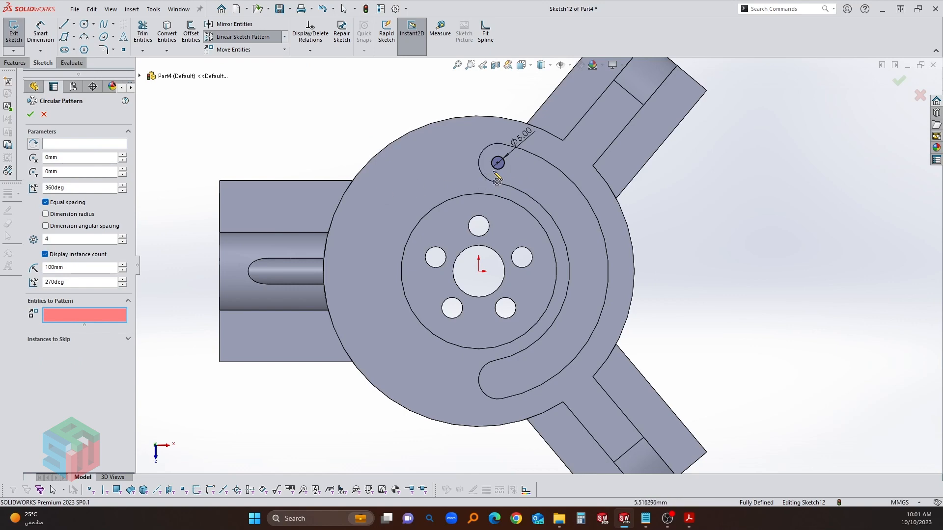
left_click(501, 167)
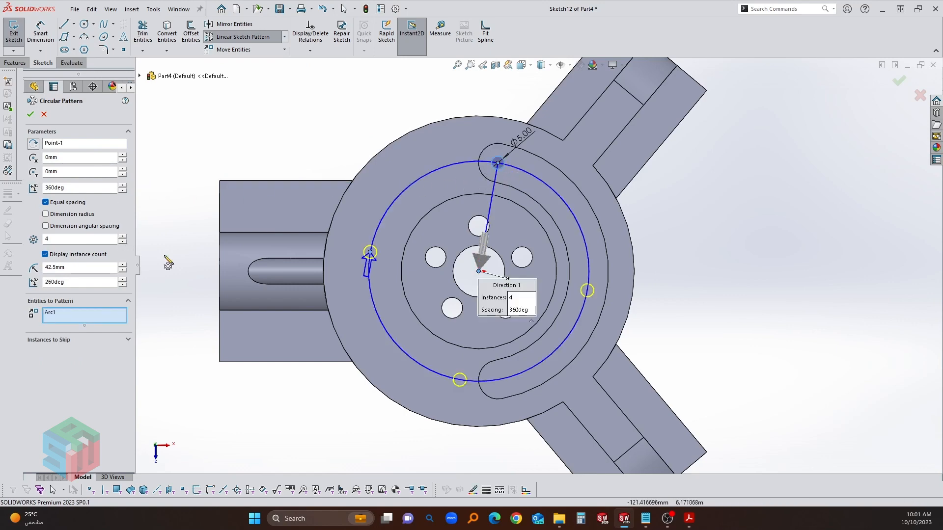
key("alt+Tab")
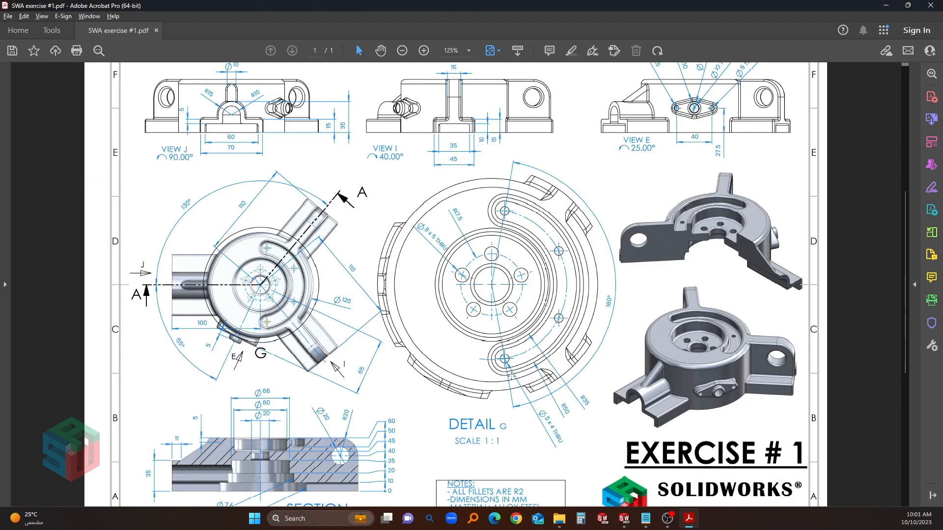
key("alt+Tab")
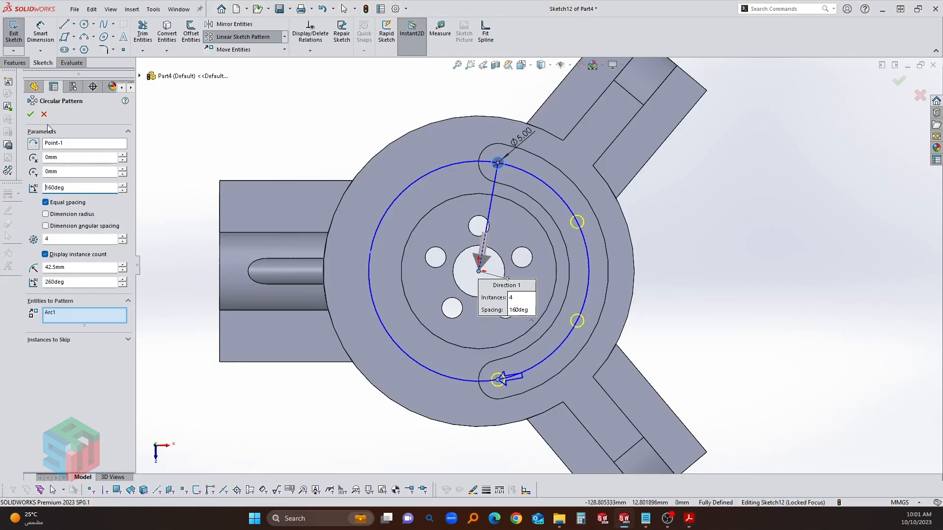
left_click(32, 116)
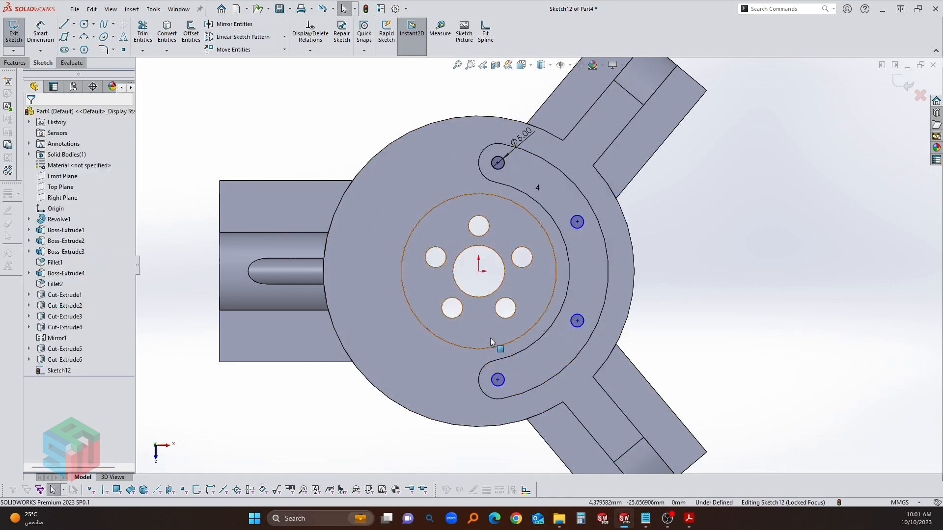
- Make the last patterned circle concentric with the slot's lower end arc
mouse_move(500, 384)
left_mouse_down()
mouse_move(441, 373)
mouse_move(514, 374)
left_mouse_up()
left_click(508, 373)
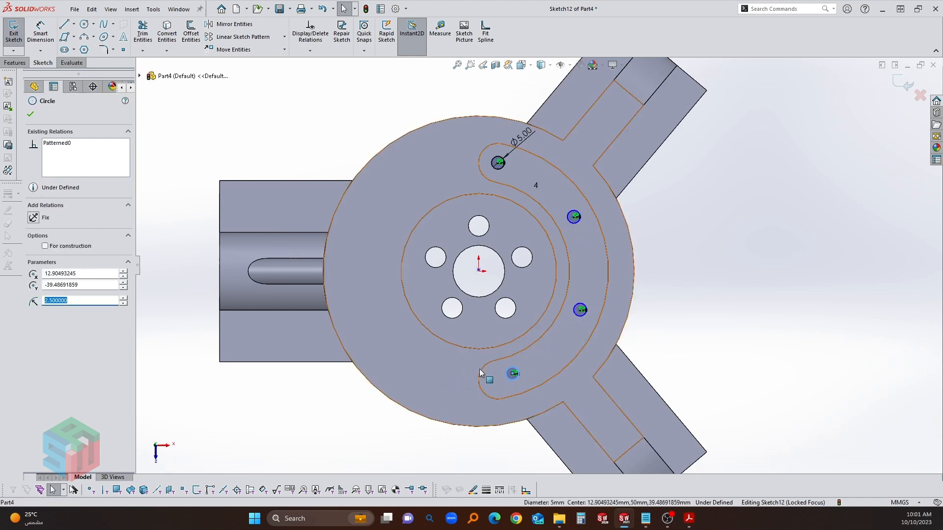
left_click(481, 369)
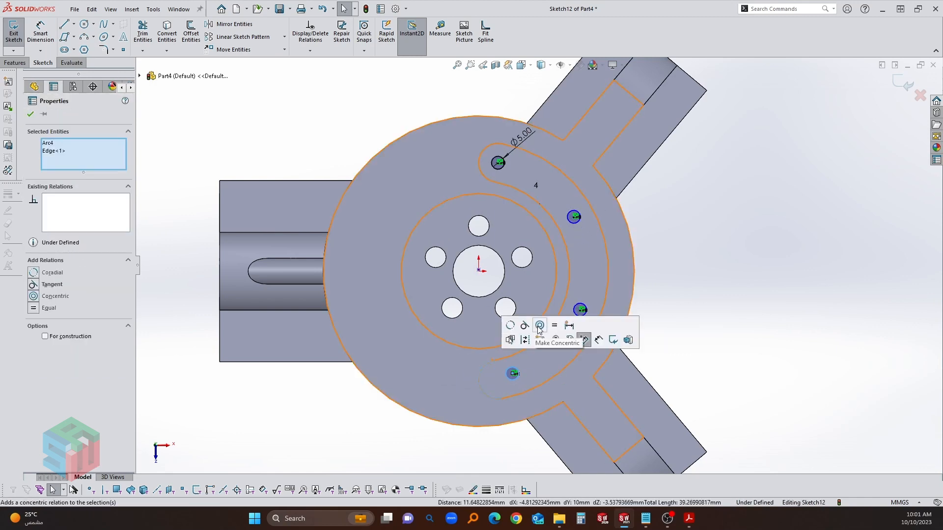
left_click(641, 283)
- Test the patterned circles' freedom and make the pattern's centre point coincident with the origin
mouse_move(580, 314)
left_mouse_down()
mouse_move(681, 348)
mouse_move(655, 334)
left_mouse_up()
left_click(564, 271)
left_click(479, 271, "ctrl")
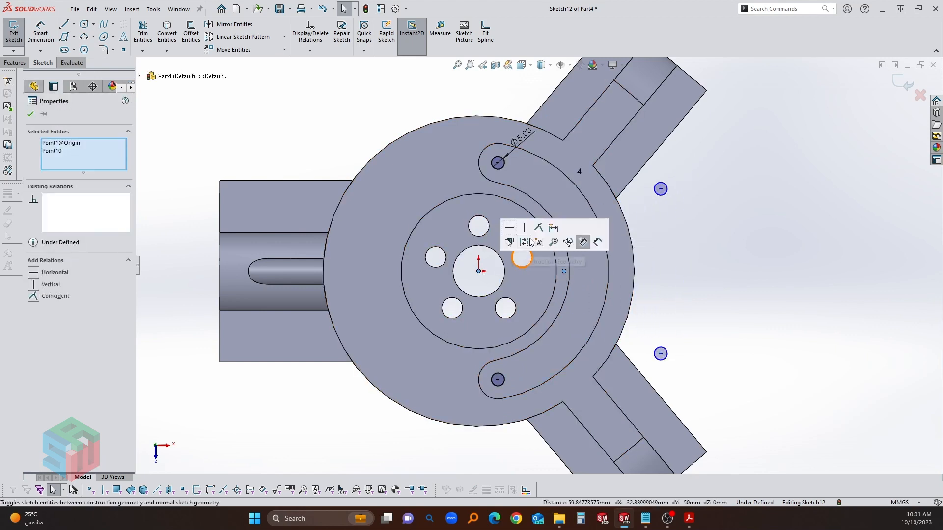
left_click(536, 234)
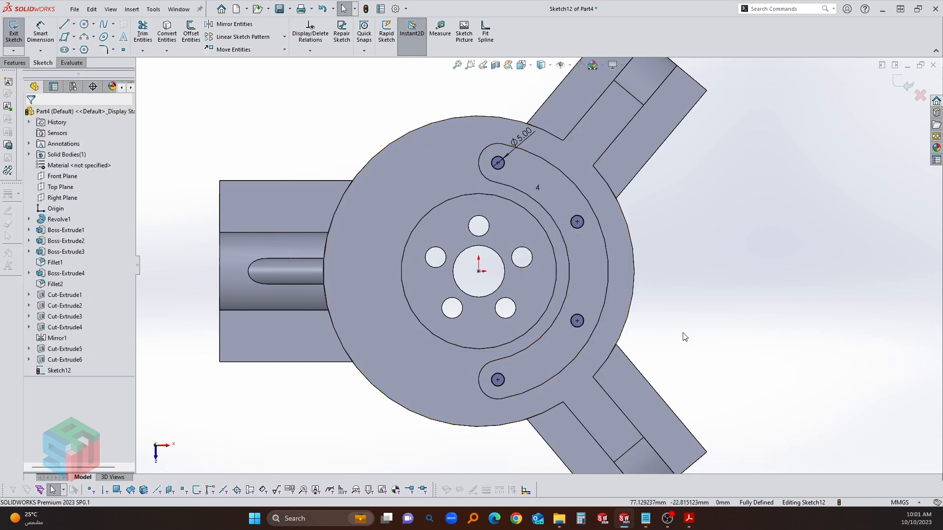
- Cut the four 5 mm circles through all from the slot floor
left_click(902, 82)
right_click_drag(608, 292, 432, 217)
middle_click_drag(526, 270, 536, 231)
left_click(83, 173)
left_click(73, 187)
left_click(30, 115)
- Check the side boss's angular position and distance from the centre in the PDF drawing
mouse_move(426, 280)
middle_mouse_down()
mouse_move(433, 123)
mouse_move(440, 266)
middle_mouse_up()
scroll(441, 266, "down", 1)
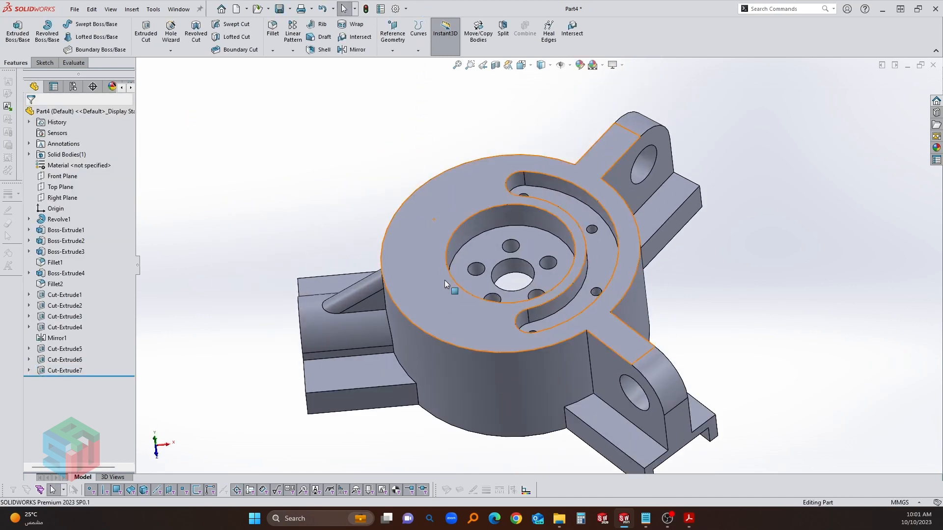
scroll(464, 334, "up", 3)
scroll(463, 334, "down", 1)
key("alt+Tab")
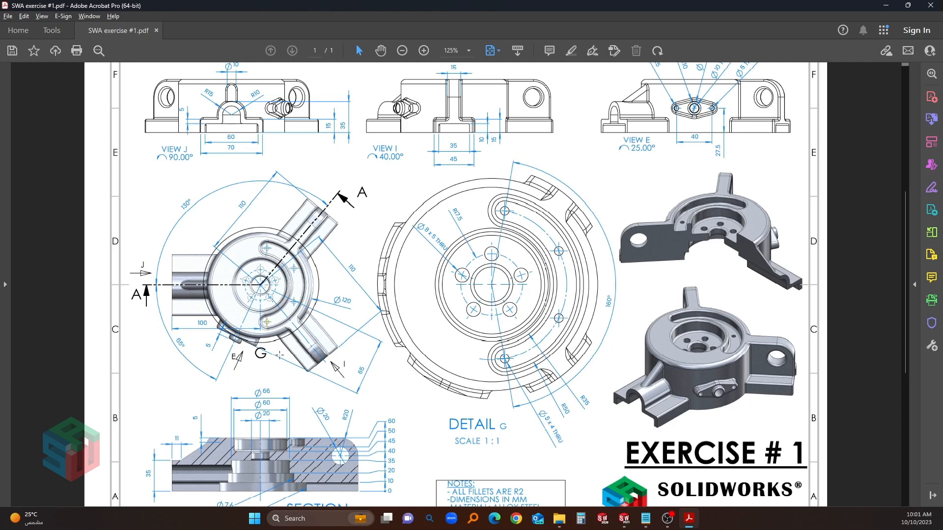
key("alt+Tab")
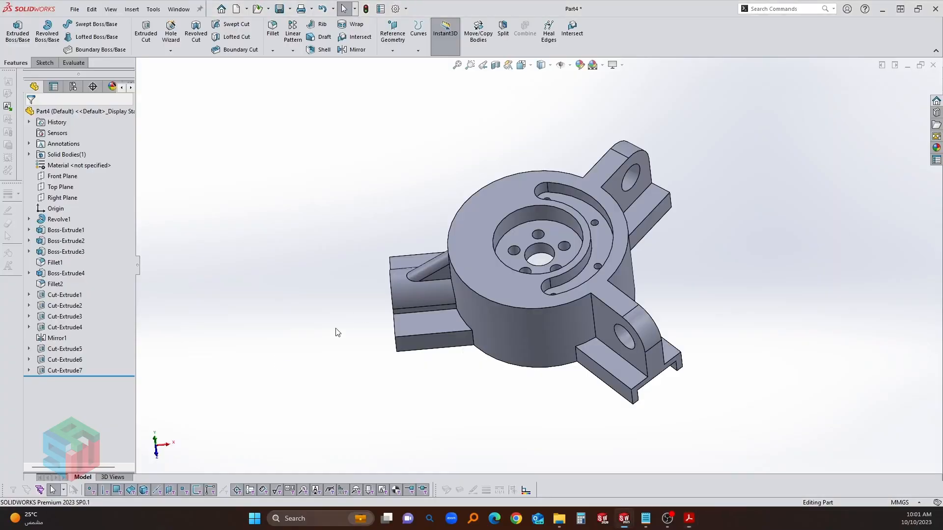
- Start a sketch on the Top Plane and draw a horizontal line from the origin past the ribbed foot
left_click(60, 187)
left_click(58, 170)
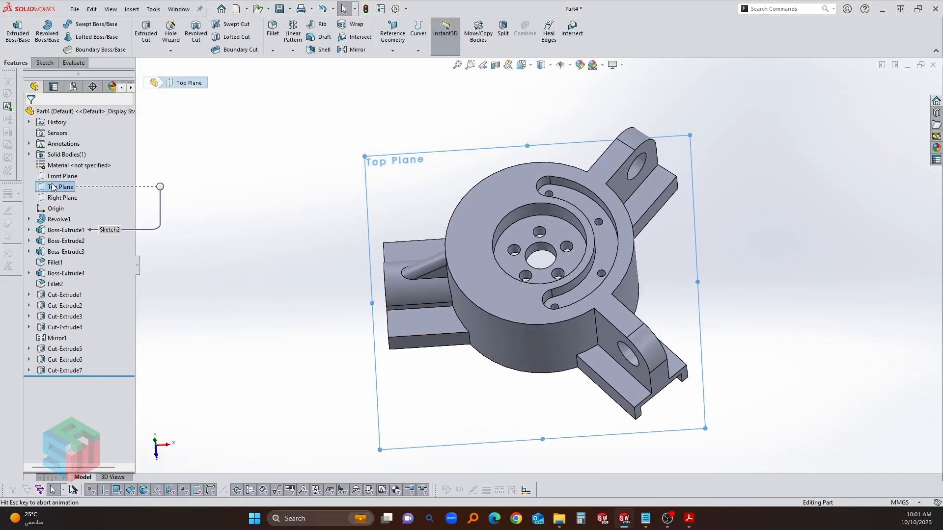
key("z")
key("l")
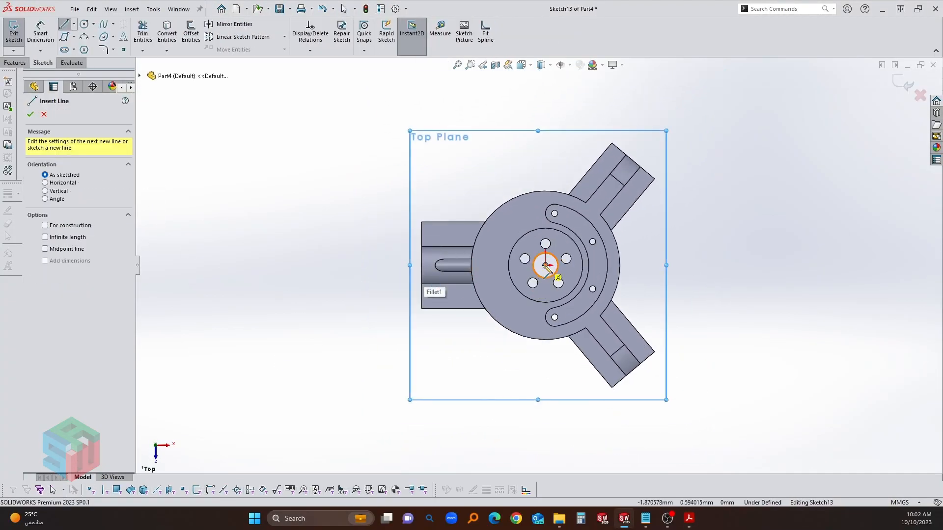
left_click_drag(545, 266, 380, 266)
key("Escape")
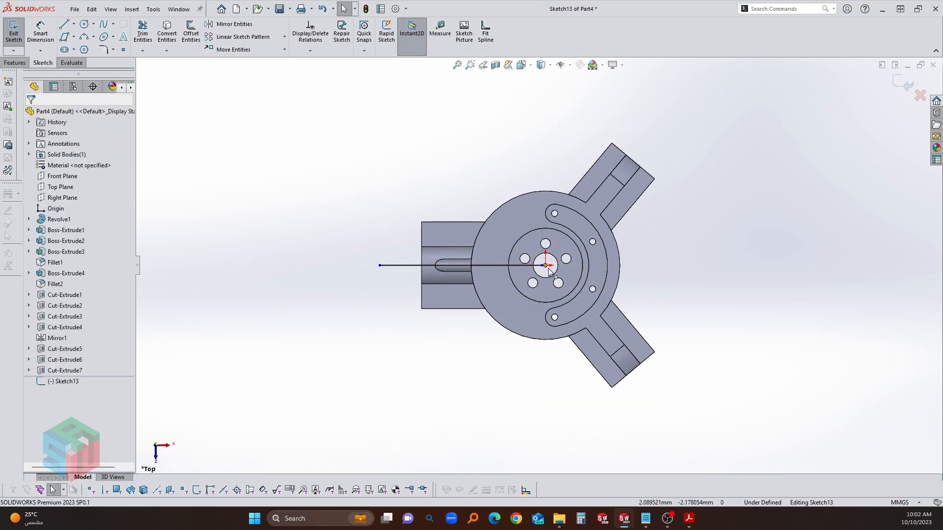
- Draw an angled line about 119 mm long from the origin, below the ribbed foot
left_click(546, 267)
mouse_move(555, 264)
left_mouse_down()
mouse_move(452, 343)
mouse_move(419, 391)
left_mouse_up()
key("Escape")
scroll(547, 267, "down", 1)
key("l")
key("Escape")
- Set the angle between the horizontal line and the angled line to 65 degrees
key("d")
left_click(434, 381)
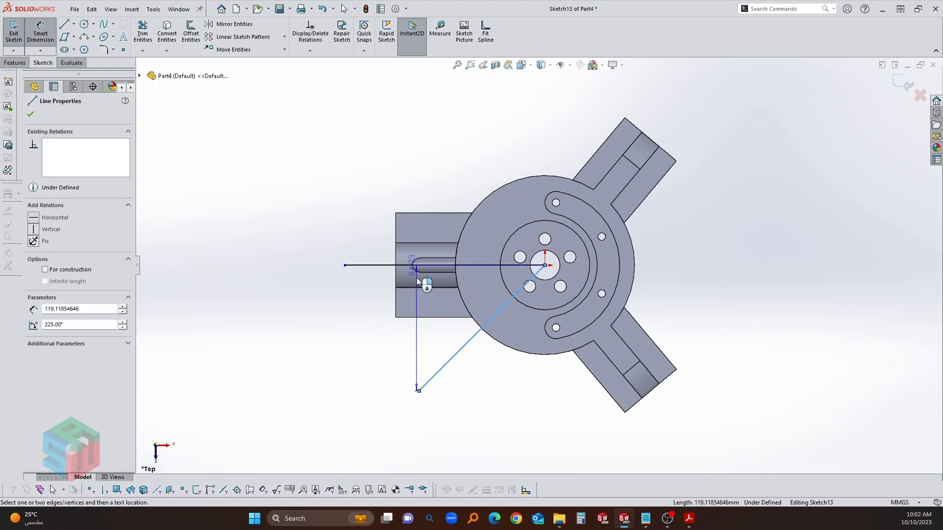
left_click(410, 265)
left_click(372, 312)
type("65")
key("Return")
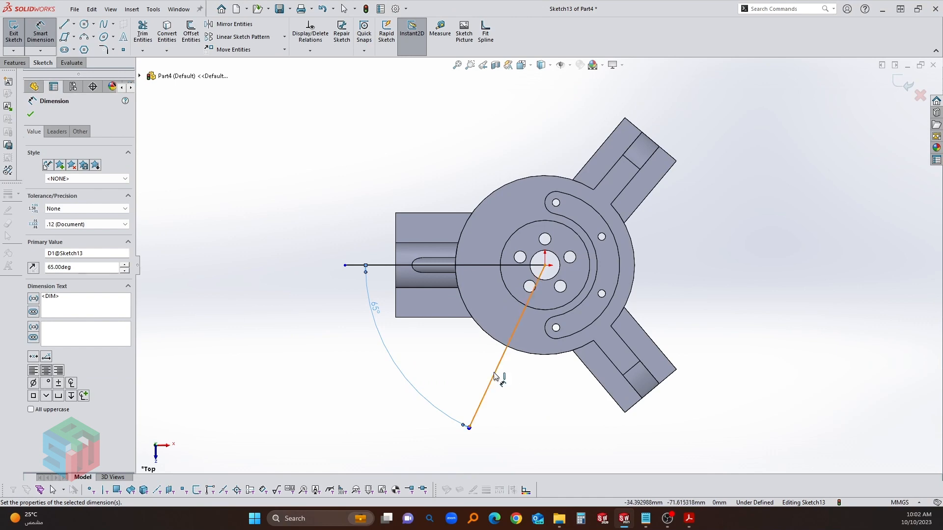
- Set the angled line's length to 65 mm and exit the sketch
left_click(495, 376)
left_click(522, 393)
type("65")
key("Return")
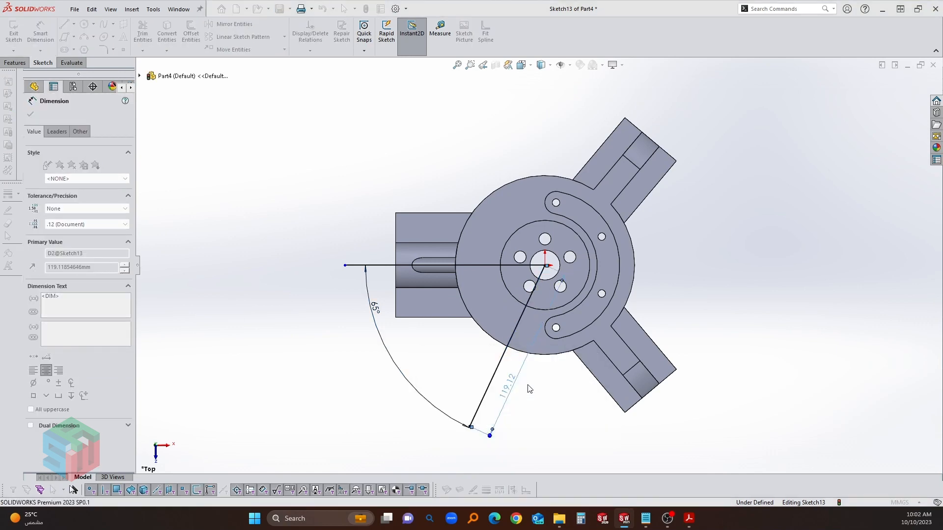
key("Escape")
left_click(904, 87)
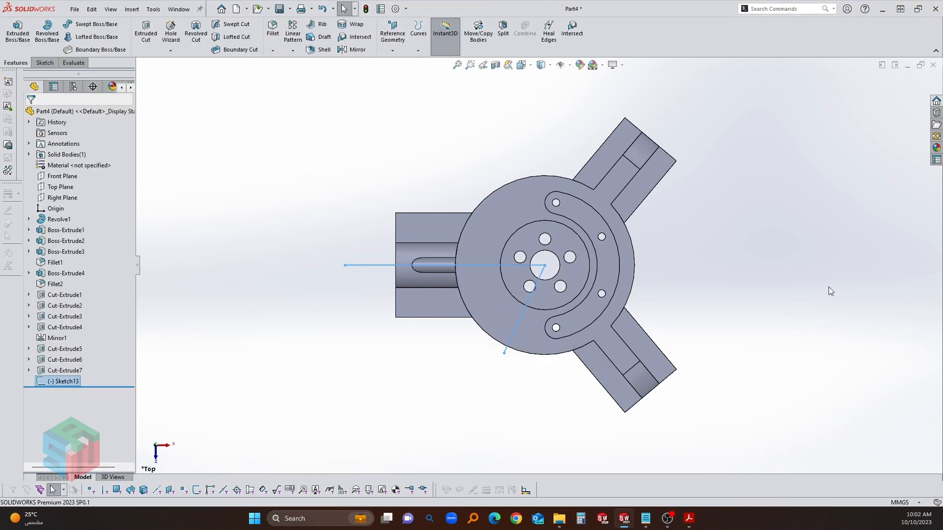
- Create a reference plane perpendicular to the angled 65 mm sketch line, passing through its outer endpoint
scroll(538, 319, "down", 2)
left_click(399, 33)
left_click(401, 62)
left_click(514, 321)
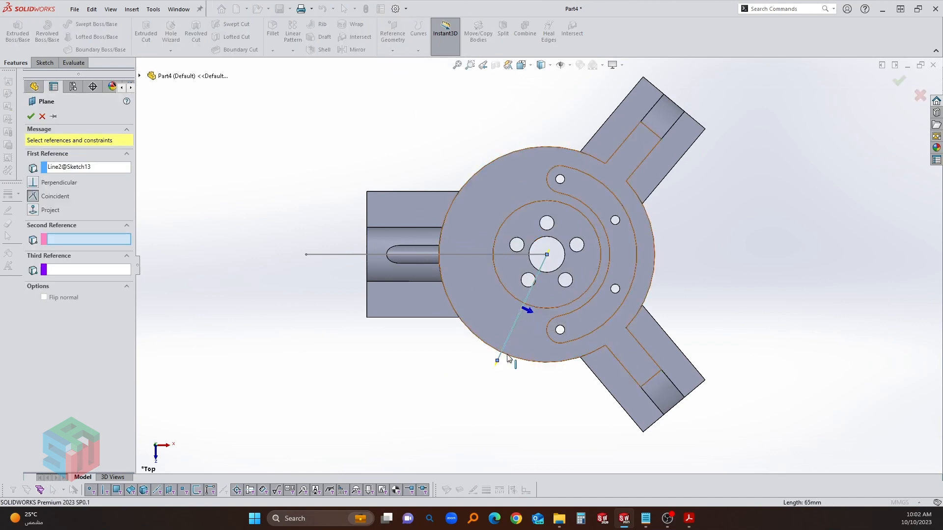
left_click(497, 361)
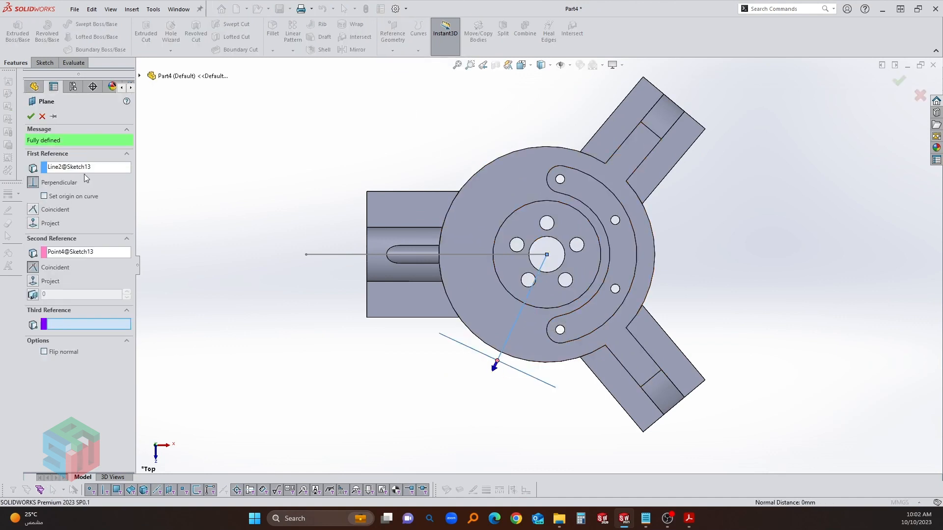
left_click(30, 117)
- Start a sketch on the new plane and move the plane's displayed outline clear of the housing
middle_click_drag(538, 316, 522, 438)
left_click(520, 447)
key("s")
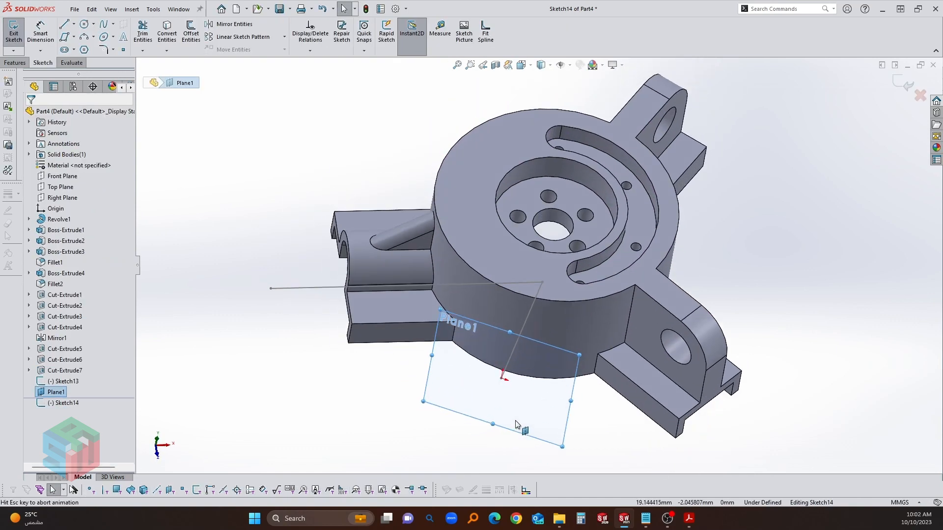
scroll(610, 311, "down", 2)
left_click_drag(606, 322, 386, 233)
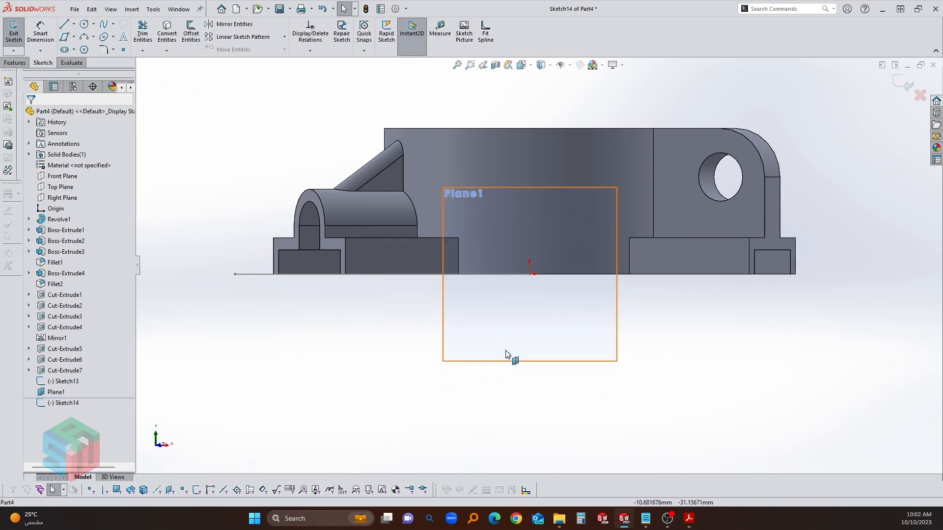
left_click_drag(536, 361, 211, 194)
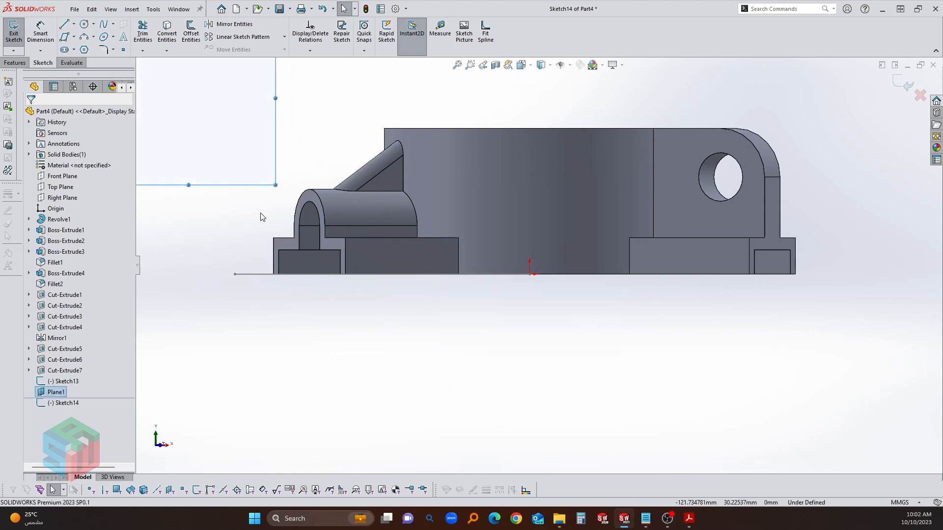
- Draw three separate circles across the cylindrical body: one above the origin, one to its right about 15 mm in diameter, and one to its left
scroll(562, 185, "down", 1)
key("c")
left_click(522, 202)
left_click(553, 200)
left_click(597, 202)
left_click(568, 208)
left_click(452, 213)
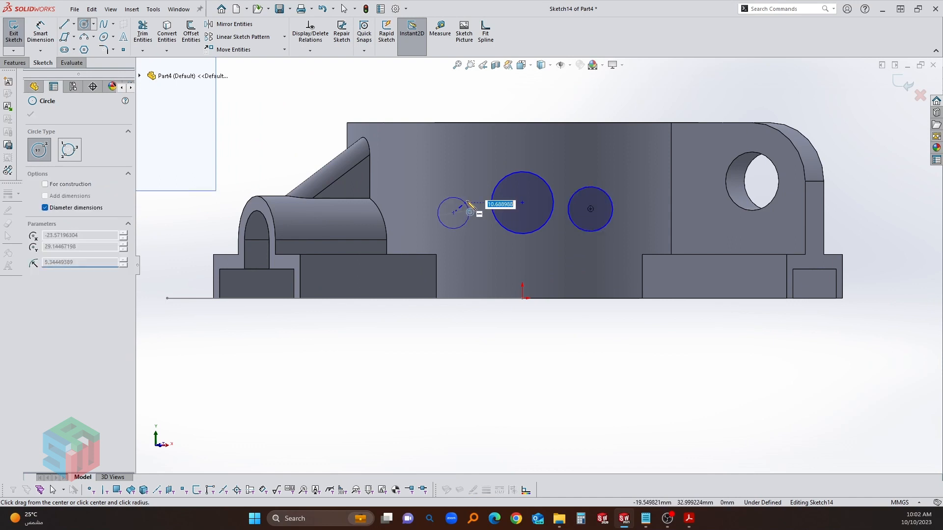
left_click(475, 203)
scroll(501, 203, "down", 1)
key("Escape")
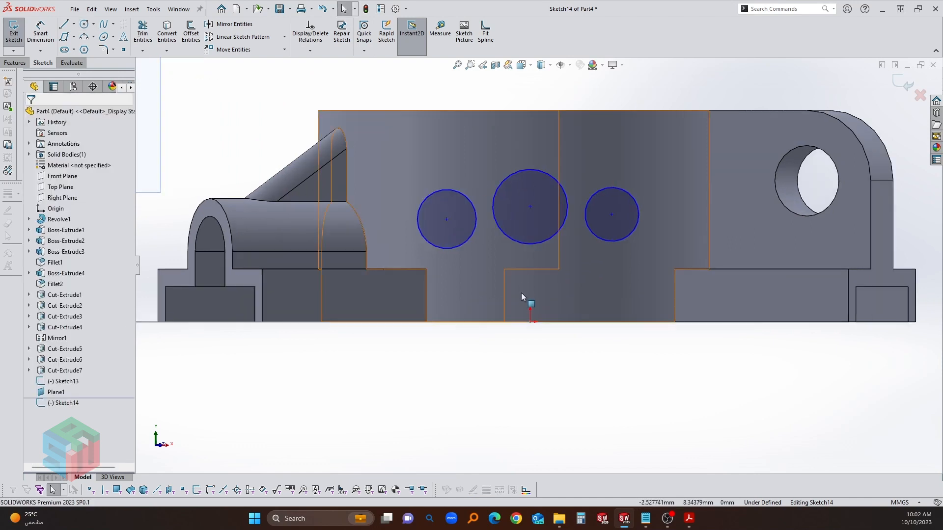
- Align the centres of the three circles horizontally
mouse_move(681, 95)
left_mouse_down()
mouse_move(457, 226)
mouse_move(596, 147)
left_mouse_up()
left_click(612, 214)
left_click(530, 207, "ctrl")
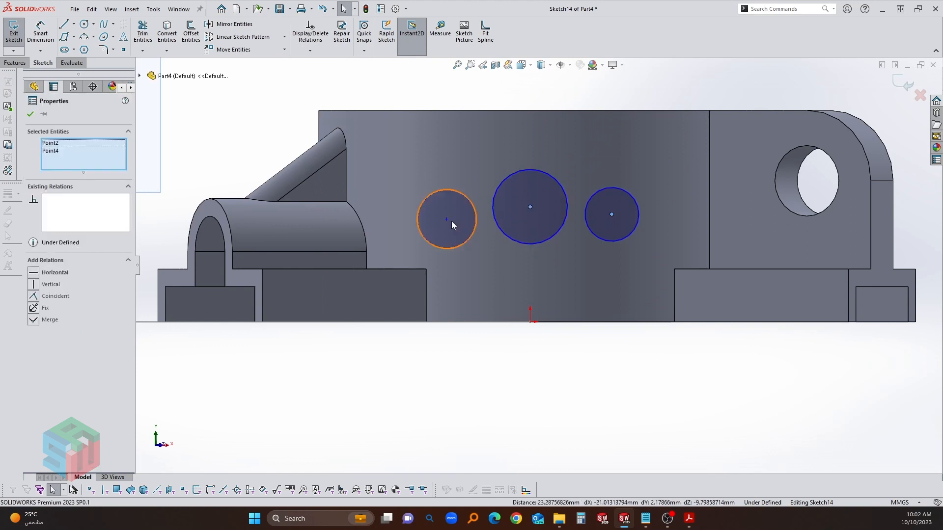
left_click(446, 219, "ctrl")
left_click(476, 181)
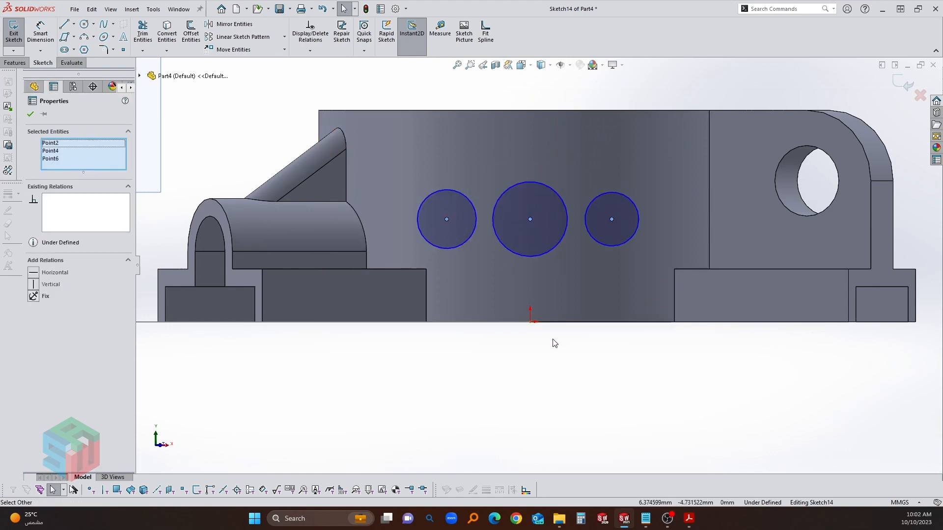
- Align the middle circle's centre vertically with the origin, and test that it still moves up and down
left_click(530, 219)
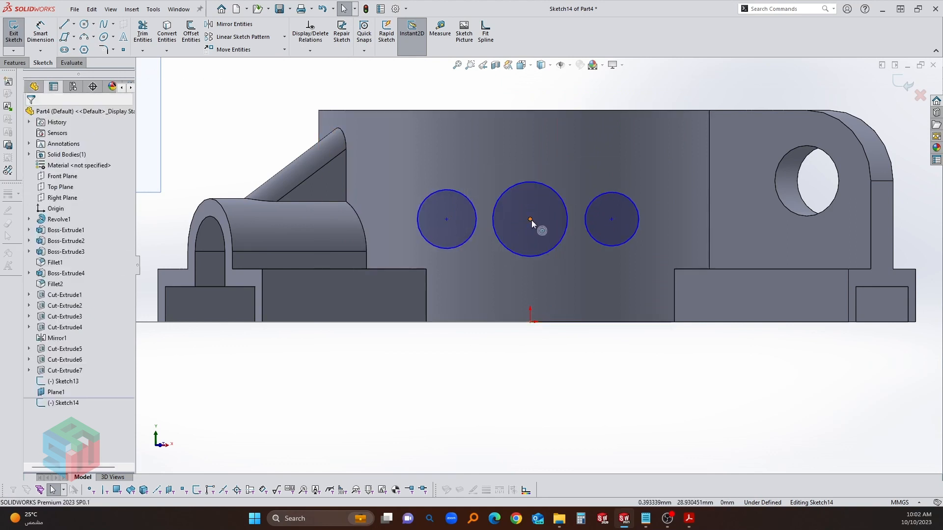
left_click(530, 322, "ctrl")
left_click(623, 295)
left_click(561, 375)
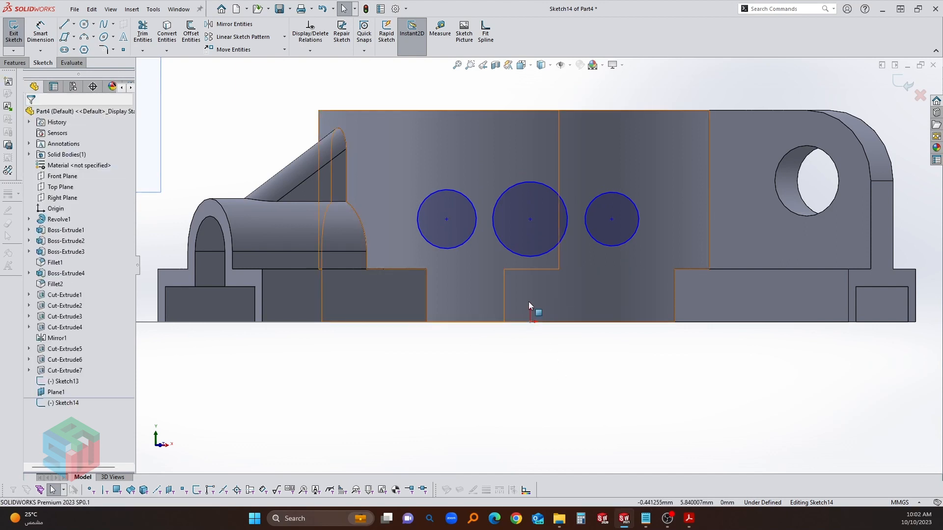
mouse_move(534, 220)
left_mouse_down()
mouse_move(544, 240)
mouse_move(543, 222)
left_mouse_up()
left_click(579, 391)
- Consult View E of the PDF drawing for the boss dimensions and set the middle circle's diameter to 20 mm
key("alt+Tab")
scroll(604, 193, "up", 1)
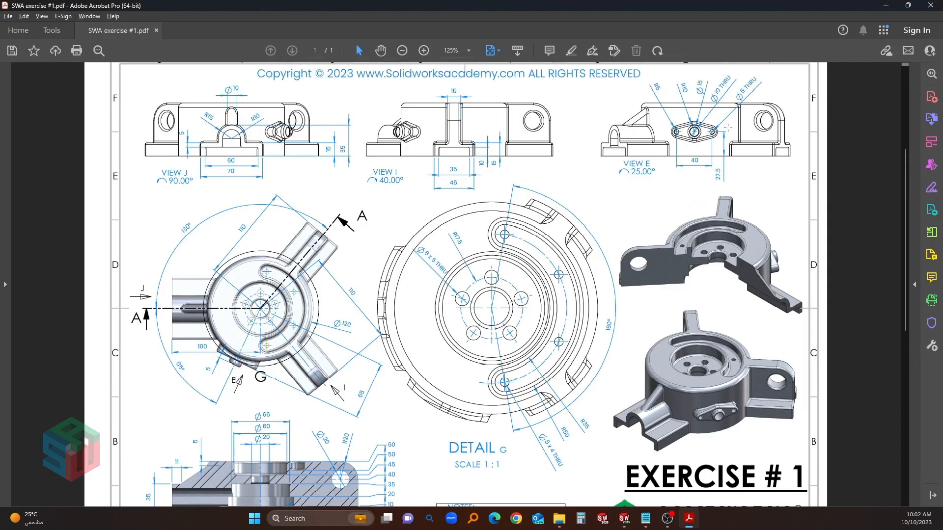
scroll(833, 91, "up", 4, "ctrl")
scroll(830, 93, "up", 3)
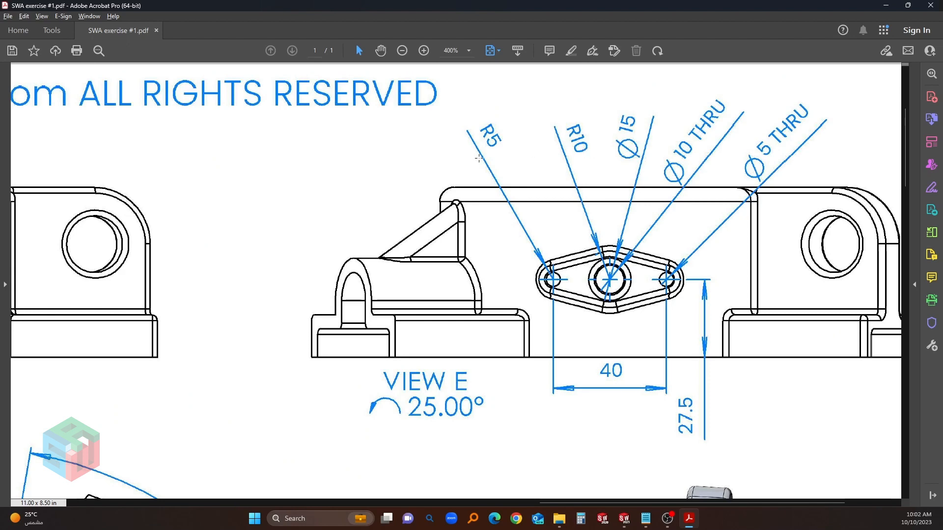
key("alt+Tab")
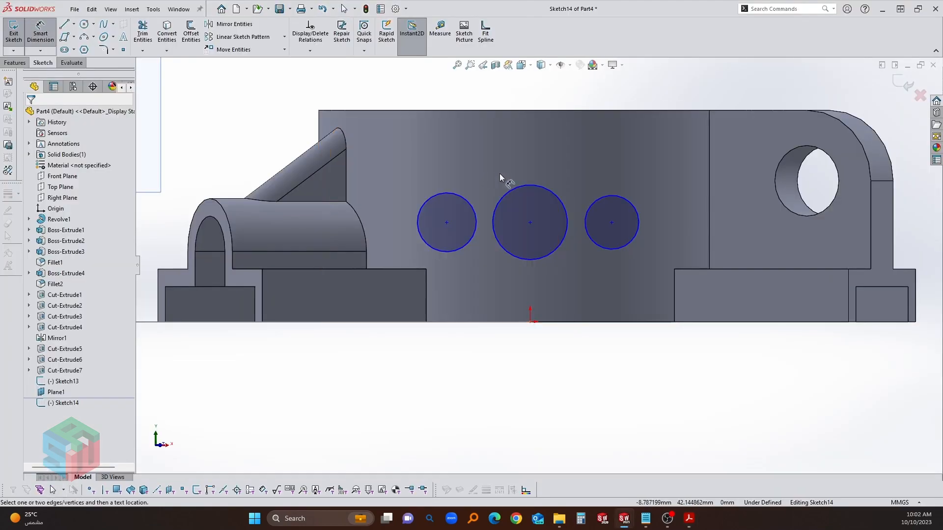
left_click(532, 186)
left_click(586, 147)
key("Return")
- Set the right-hand circle's diameter to 10 mm
left_click(629, 203)
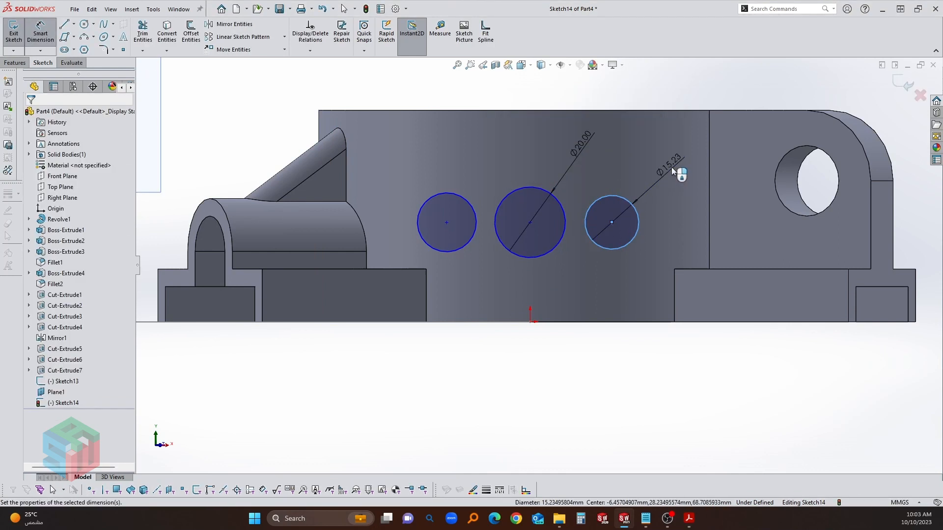
left_click(671, 169)
type("10")
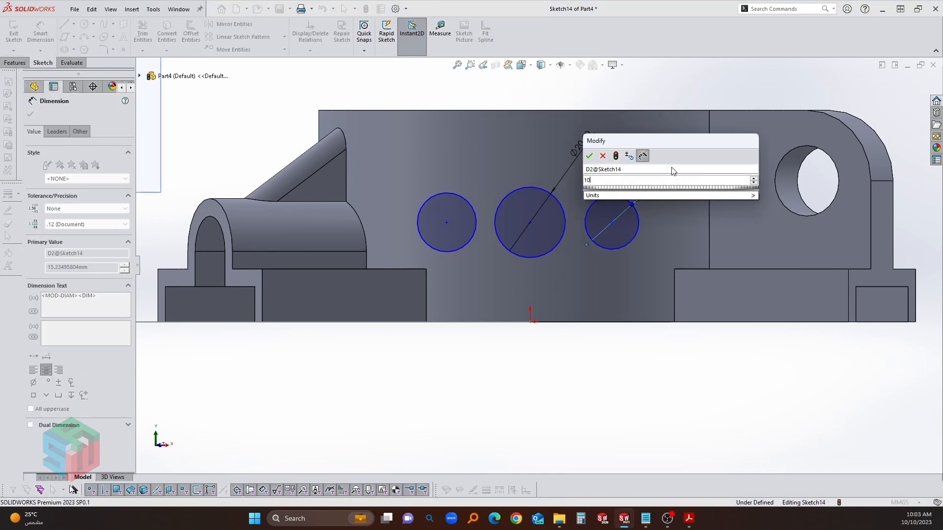
key("Return")
key("Escape")
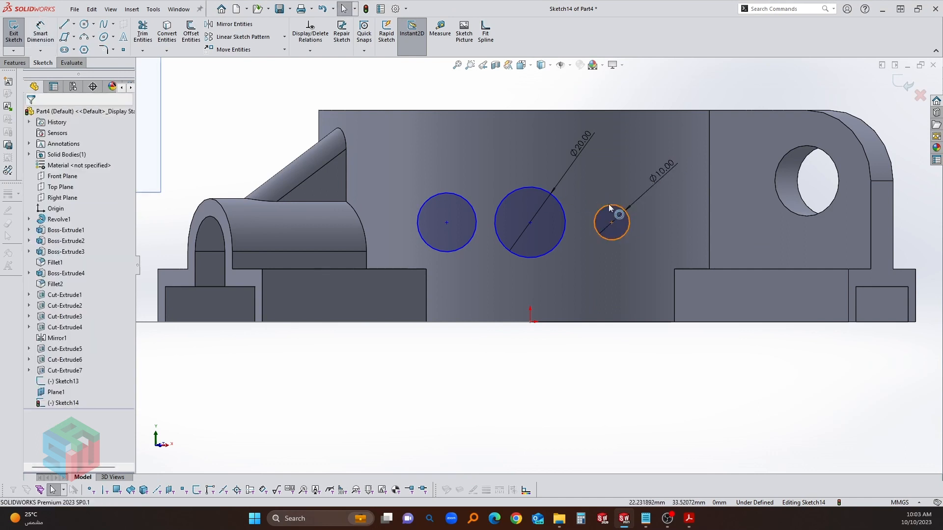
- Make the left-hand circle equal in size to the 10 mm circle
left_click(608, 204)
left_click(475, 212, "ctrl")
left_click(550, 159)
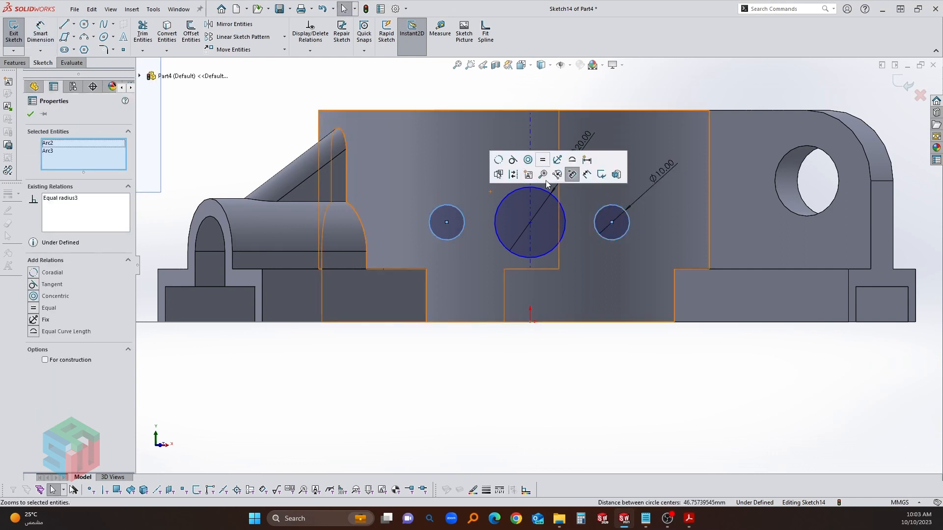
- Draw a vertical construction line upward from the middle circle's centre
right_click_drag(550, 300, 530, 222)
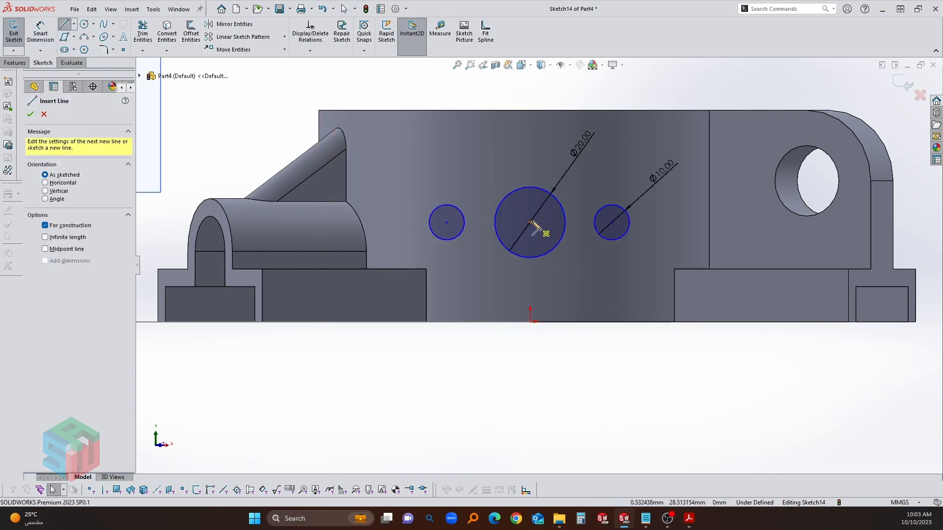
left_click(529, 221)
left_click(530, 134)
key("Escape")
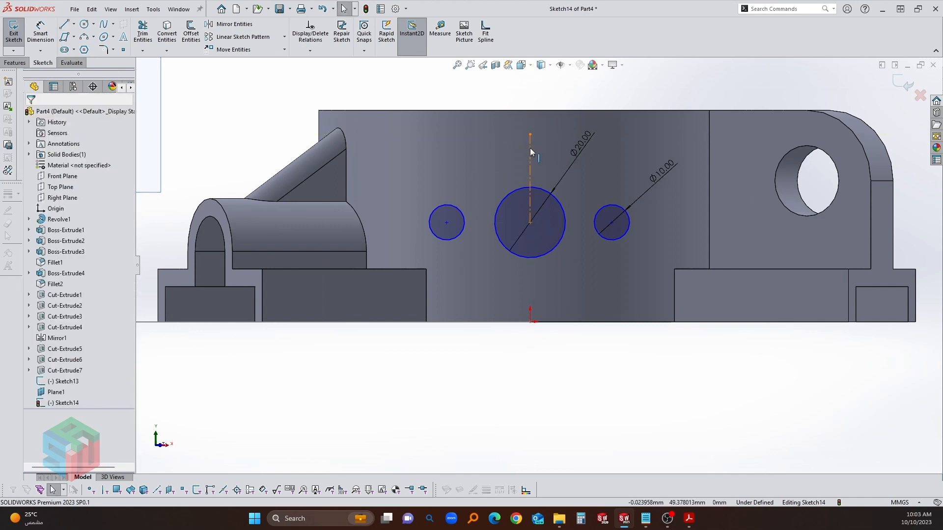
- Make the two small circles symmetric about the vertical construction line
left_click(530, 148)
left_click(447, 205, "ctrl")
left_click(608, 207, "ctrl")
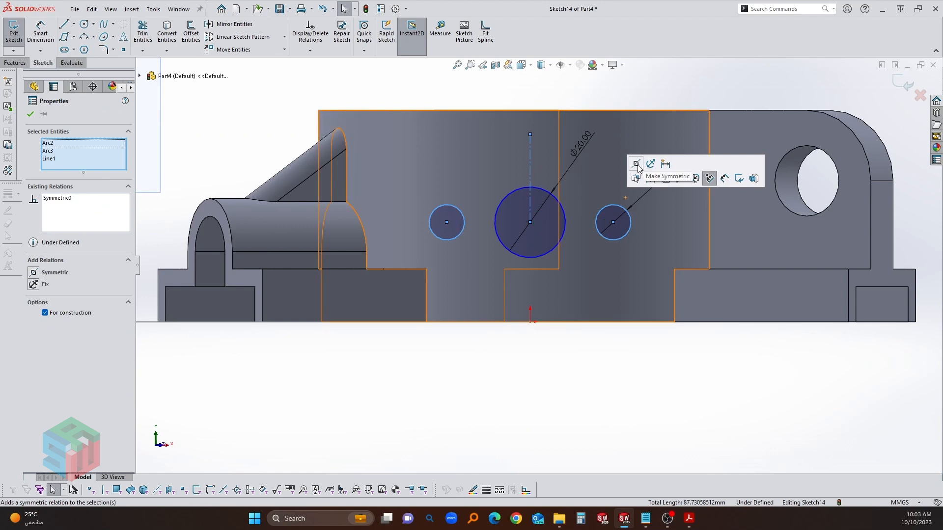
left_click(642, 166)
- Check the hole spacing in the PDF drawing and set the distance between the two small circles' centres to 40 mm
key("alt+Tab")
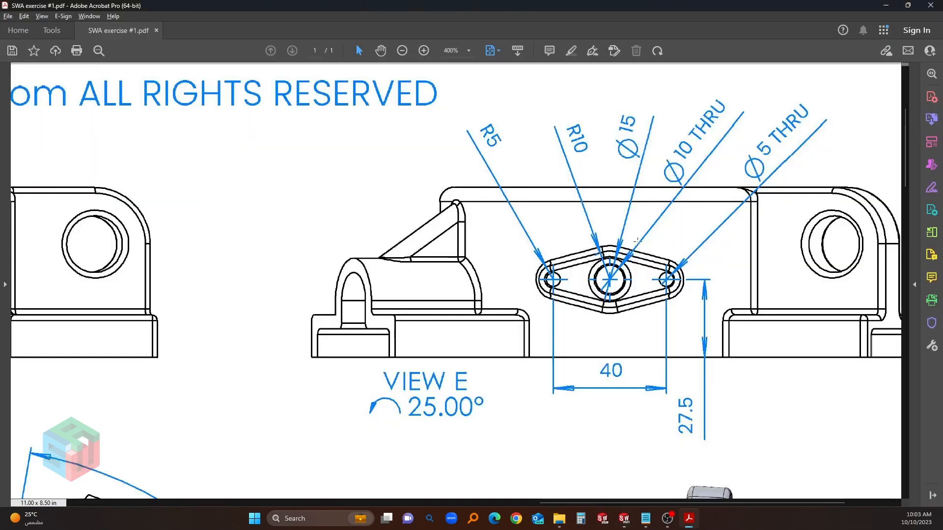
key("alt+Tab")
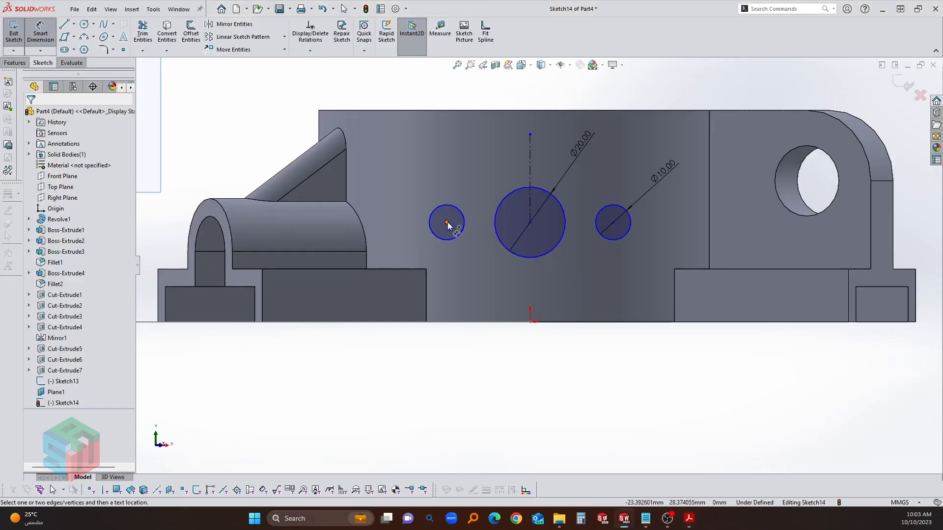
left_click(447, 224)
left_click(613, 223)
left_click(605, 258)
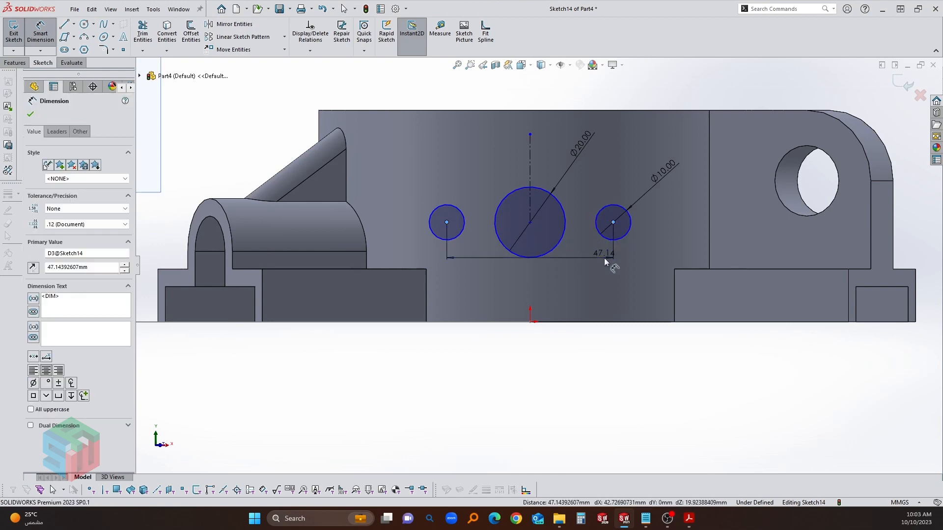
type("40")
key("Return")
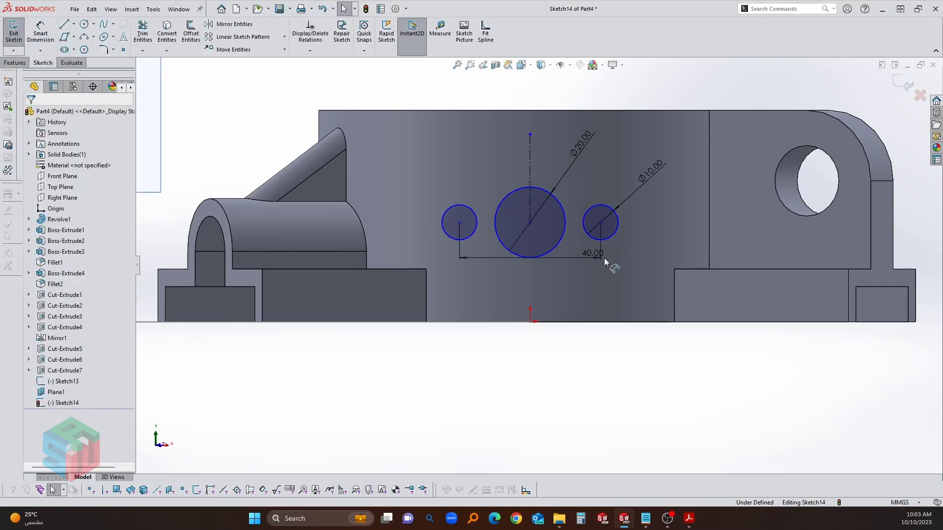
- Check the boss height in the PDF drawing and set the middle circle's centre 27.5 mm above the housing's bottom edge
key("alt+Tab")
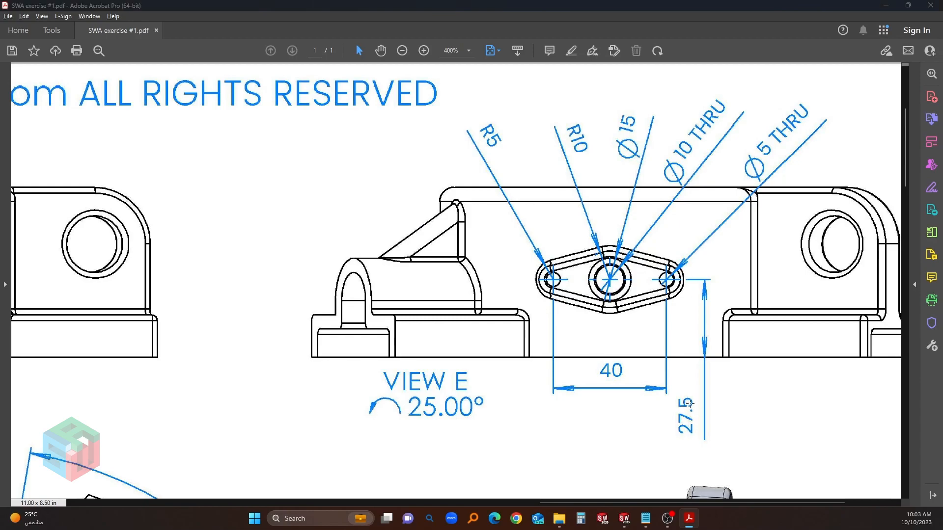
key("alt+Tab")
left_click(530, 222)
left_click(608, 322)
left_click(641, 288)
type("27.5")
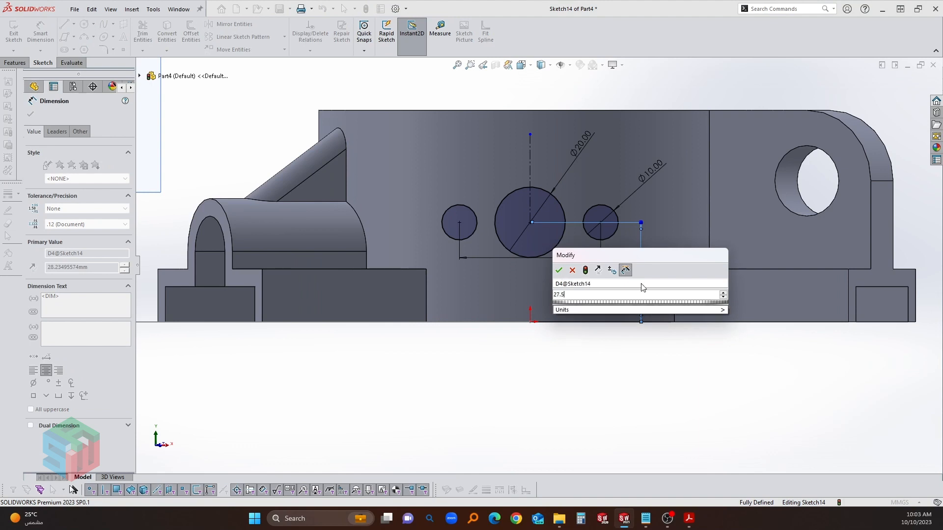
key("Return")
key("Escape")
- Draw a slanted line from the top of the left small circle to the top of the middle circle
scroll(575, 222, "down", 2)
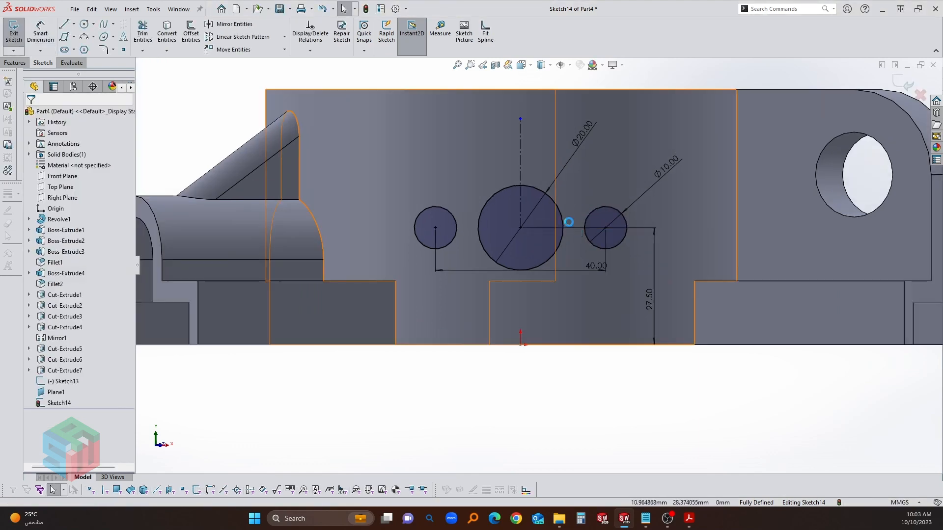
key("l")
left_click(426, 211)
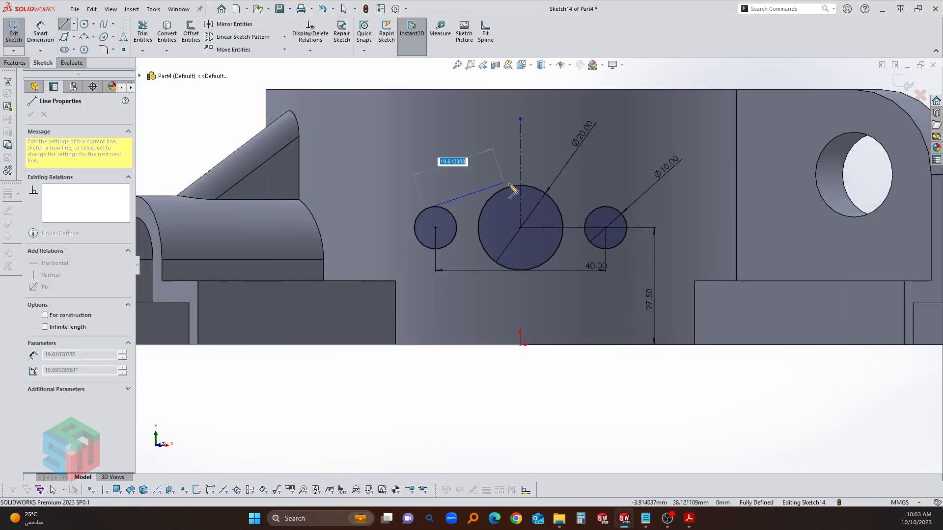
left_click(514, 186)
key("Escape")
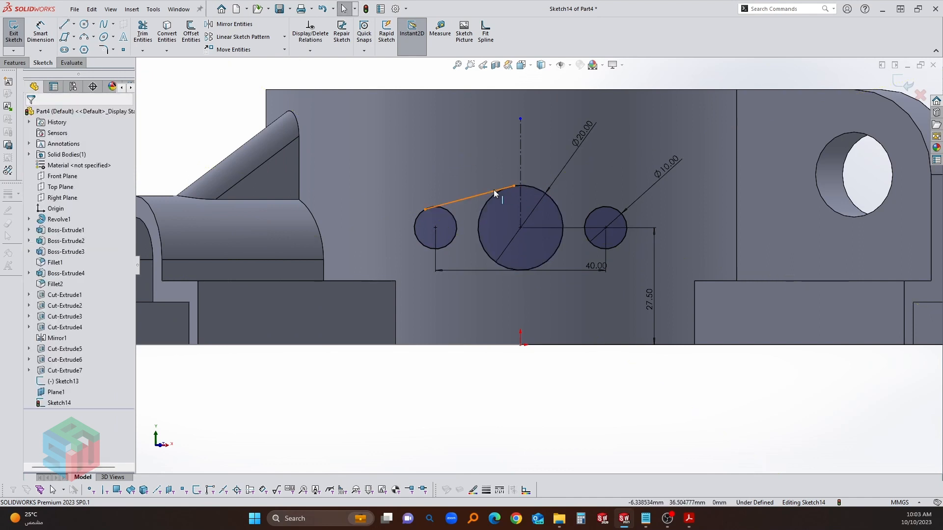
- Make the slanted line tangent to both the middle circle and the left small circle
left_click(494, 191)
left_click(490, 201, "ctrl")
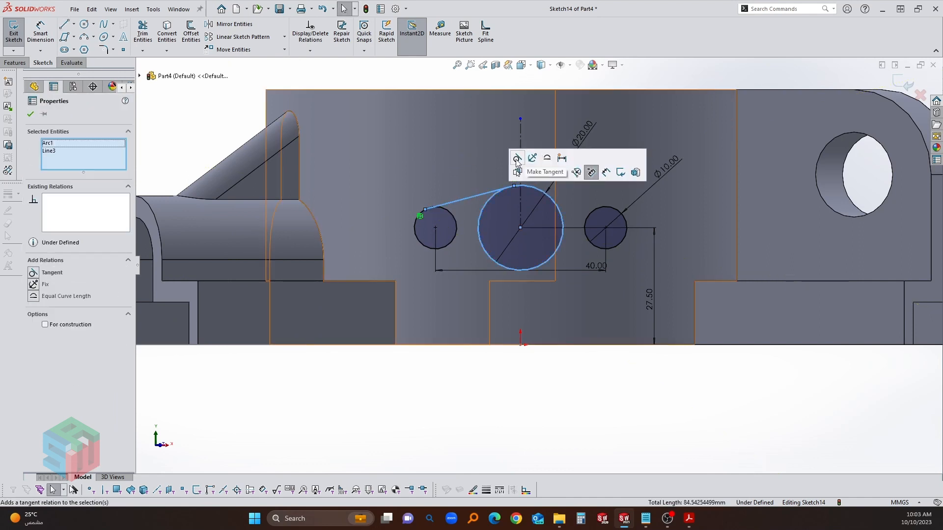
left_click(517, 158)
key("Escape")
left_click(452, 202)
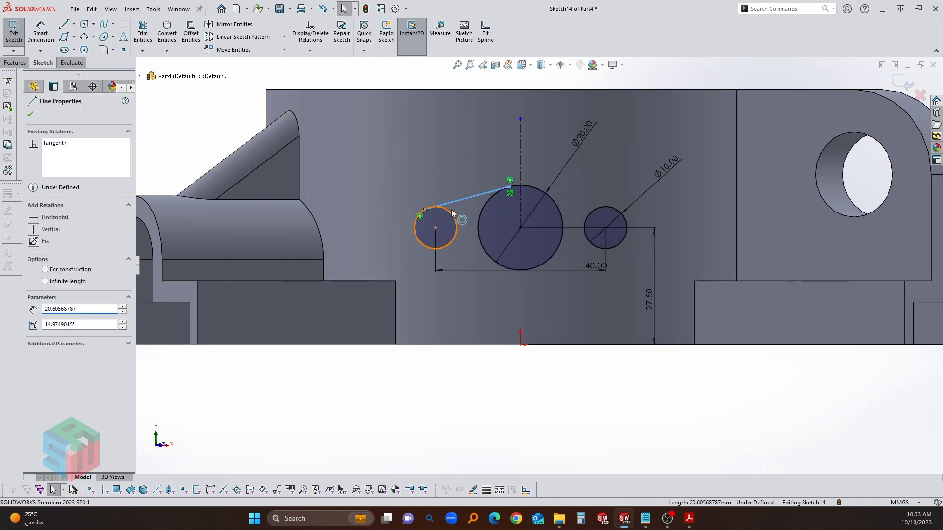
left_click(451, 218, "ctrl")
left_click(478, 172)
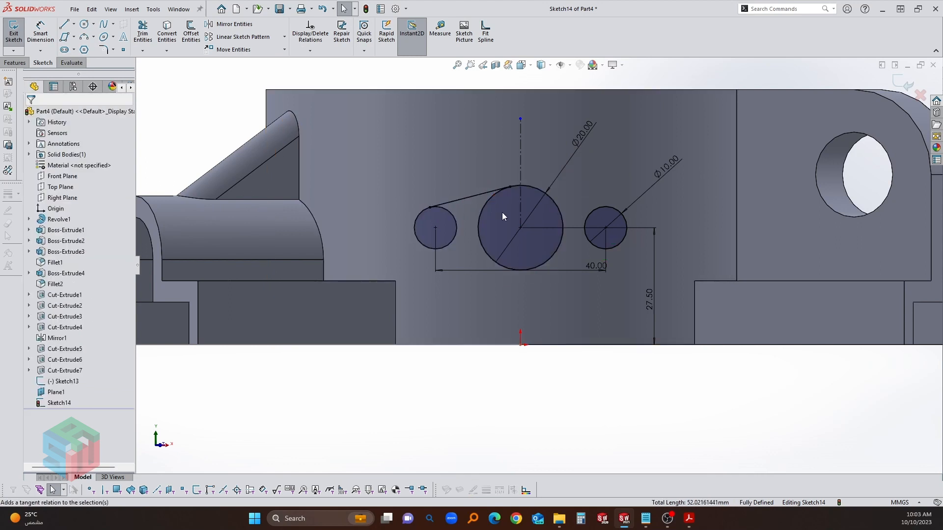
- Draw a line joining the tops of the right small circle and the middle circle, tangent to both
key("l")
left_click(625, 213)
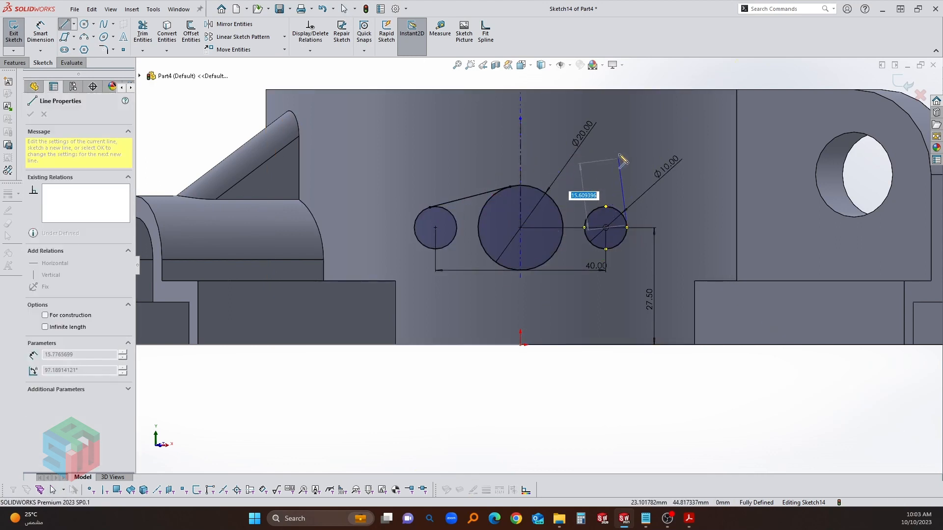
double_click(531, 188)
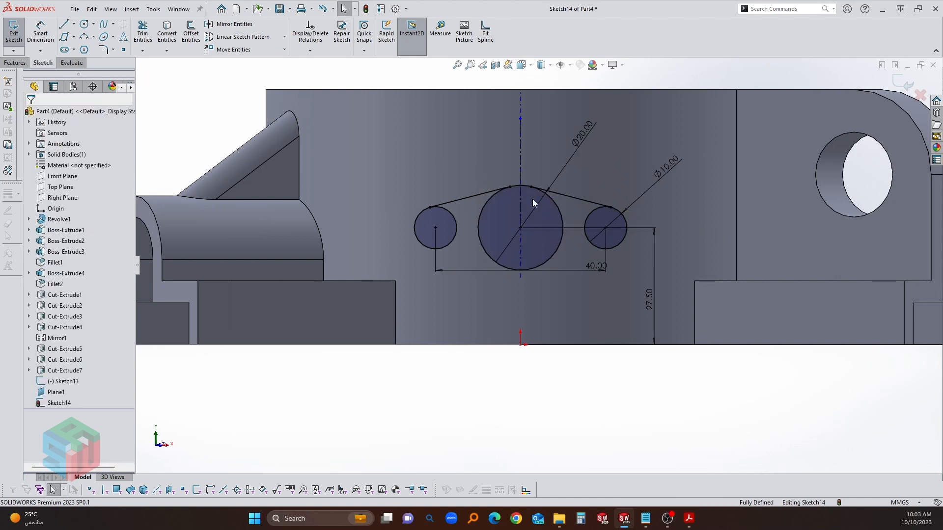
- Draw a slanted line joining the bottoms of the left small circle and the middle circle, tangent to both
key("l")
left_click(435, 249)
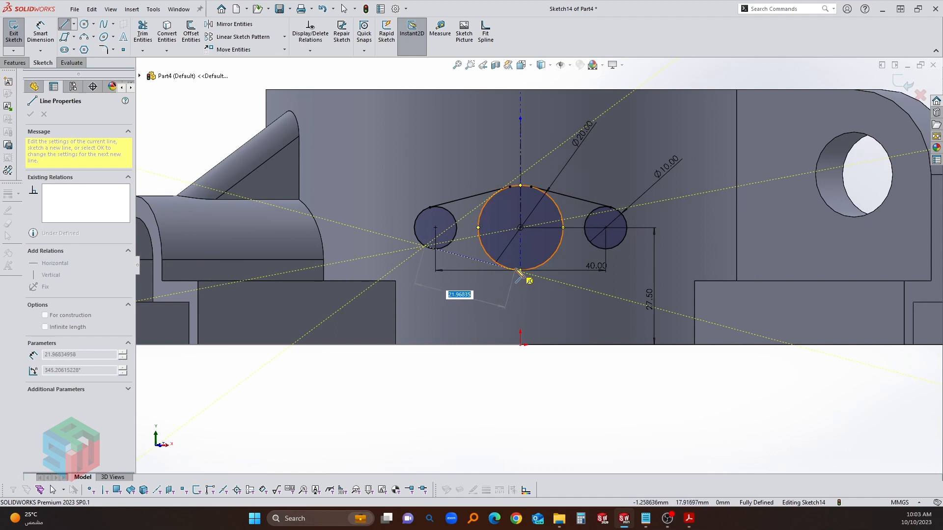
double_click(509, 270)
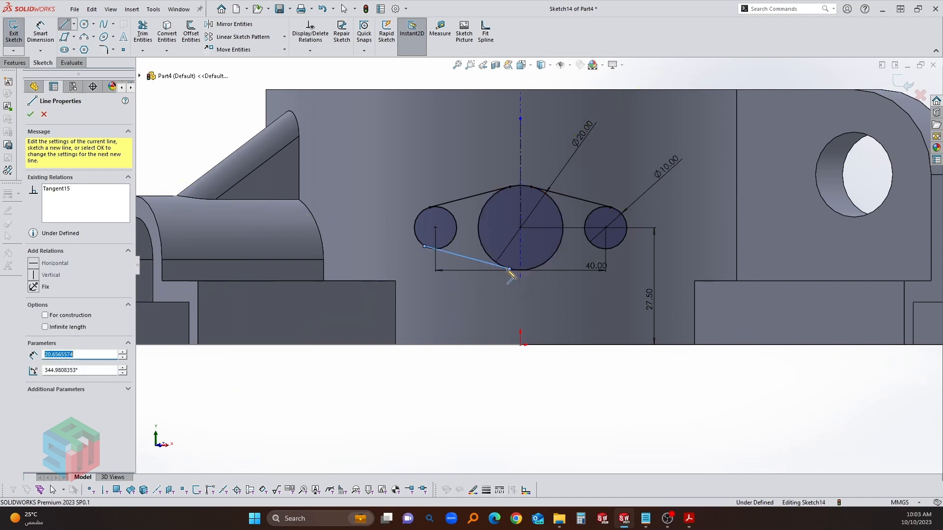
key("Escape")
left_click(449, 246)
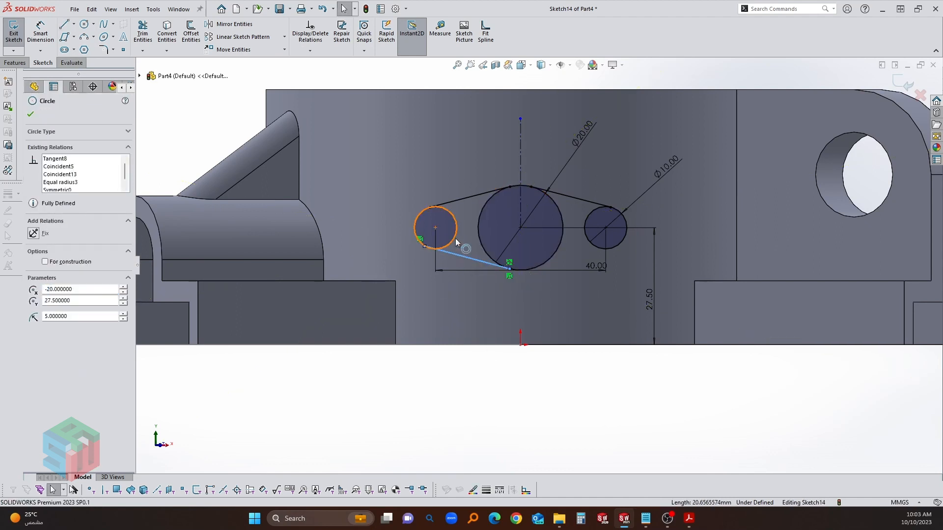
left_click(479, 200)
key("Escape")
scroll(574, 223, "down", 1)
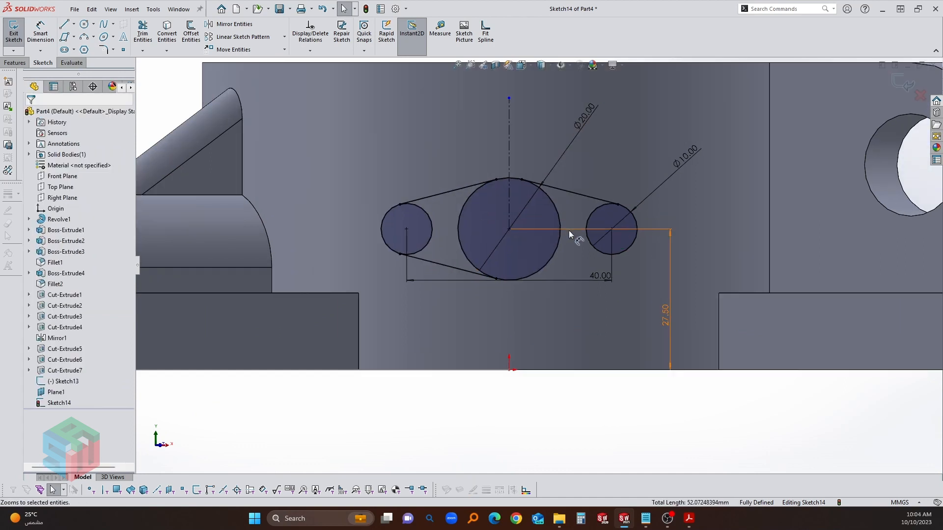
- Draw a slanted line from the bottom of the right small circle to the bottom of the middle circle, tangent to both
key("l")
left_click(614, 256)
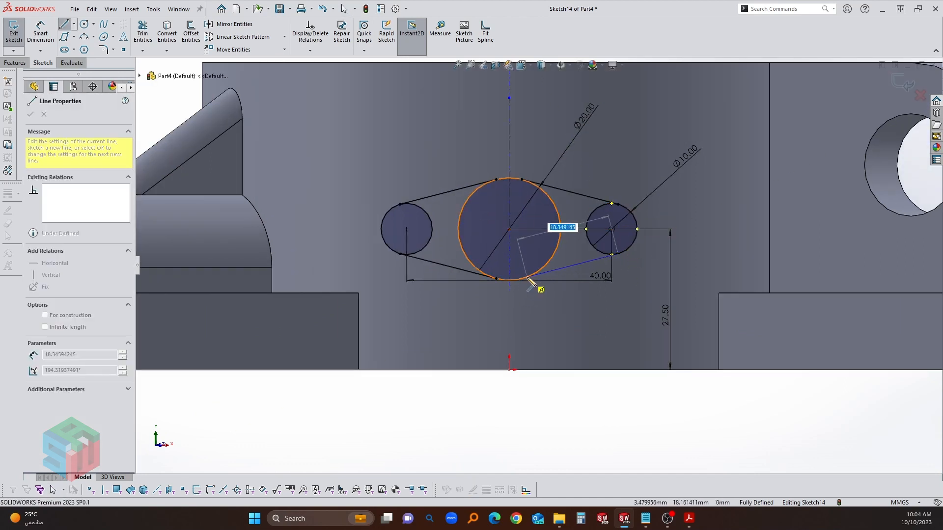
left_click(523, 278)
key("Escape")
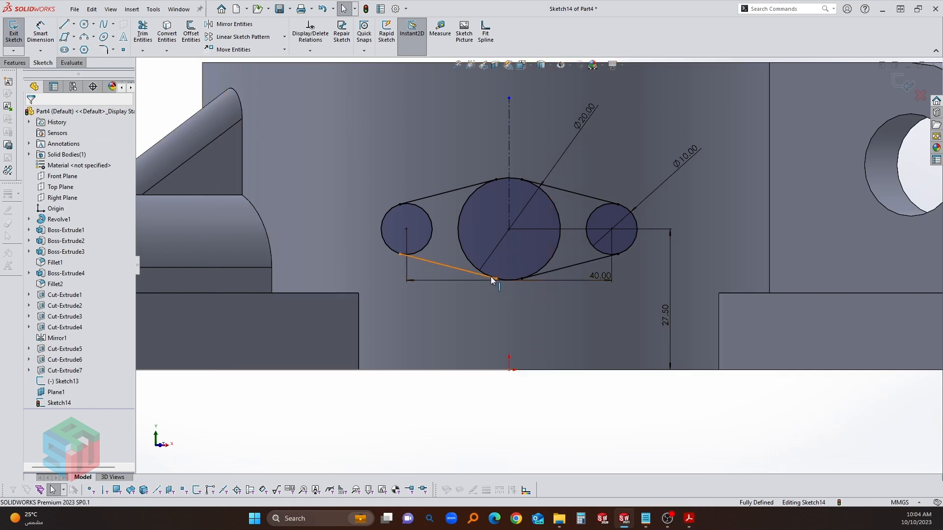
- Trim the inner arcs of the three circles to leave one closed diamond-shaped outline
key("t")
mouse_move(458, 219)
left_mouse_down()
mouse_move(564, 229)
mouse_move(592, 220)
left_mouse_up()
key("Escape")
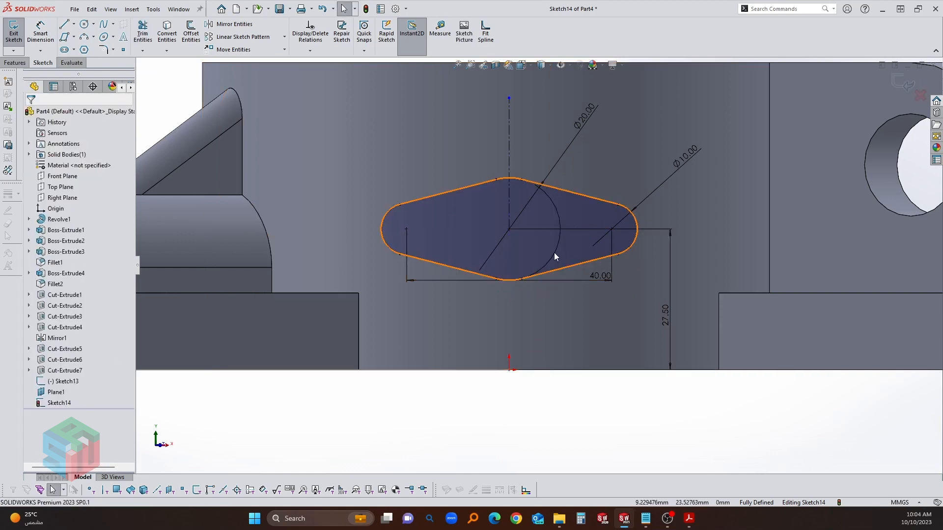
- Extrude the diamond-shaped profile up to the housing's outer cylindrical surface
scroll(553, 250, "up", 2)
middle_click_drag(550, 254, 534, 308)
key("e")
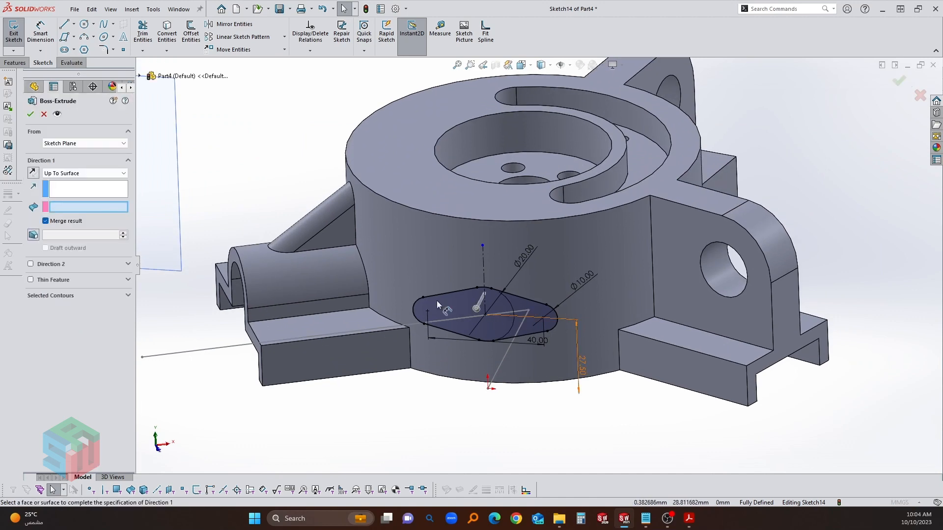
left_click(441, 266)
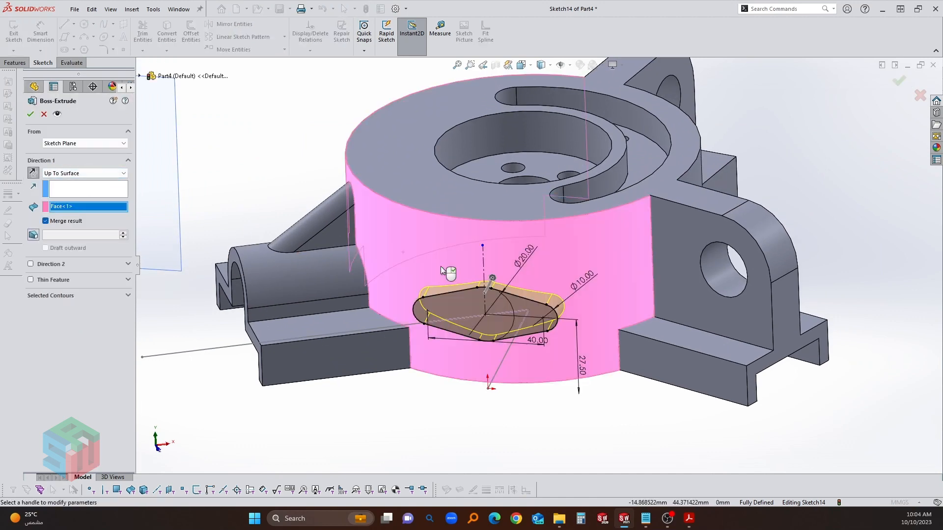
key("Return")
- Start a sketch on the side boss's front face and draw a 15 mm diameter circle at its centre
scroll(486, 410, "down", 3)
left_click(438, 411)
left_click(511, 300)
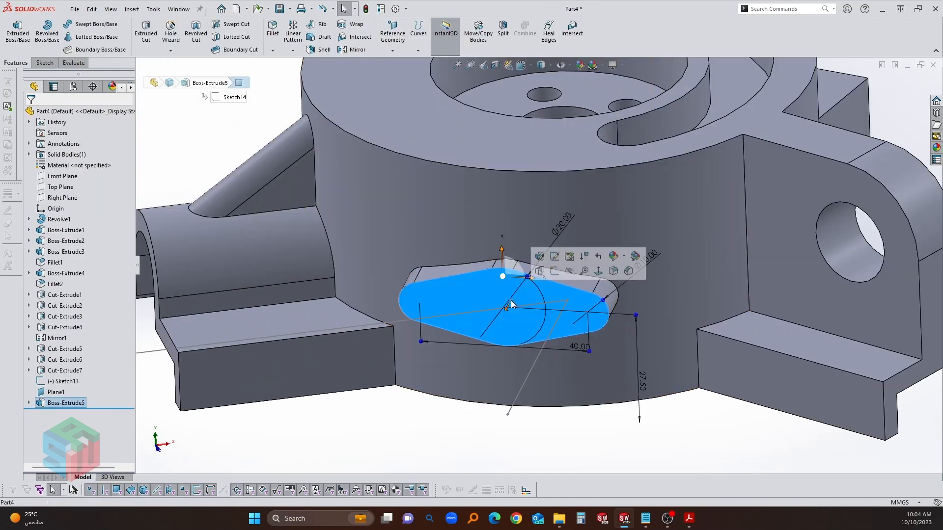
key("s")
scroll(511, 301, "down", 2)
key("ctrl+8")
key("c")
scroll(597, 290, "down", 5)
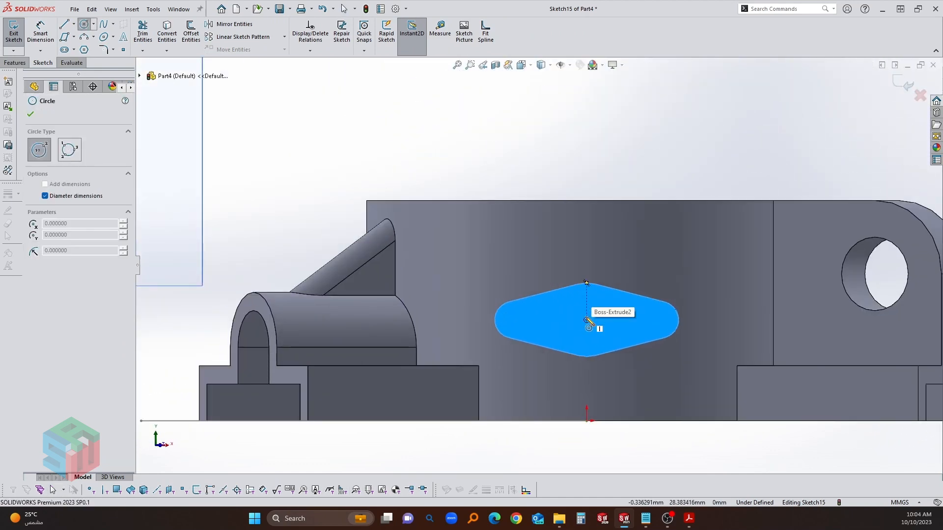
left_click(587, 319)
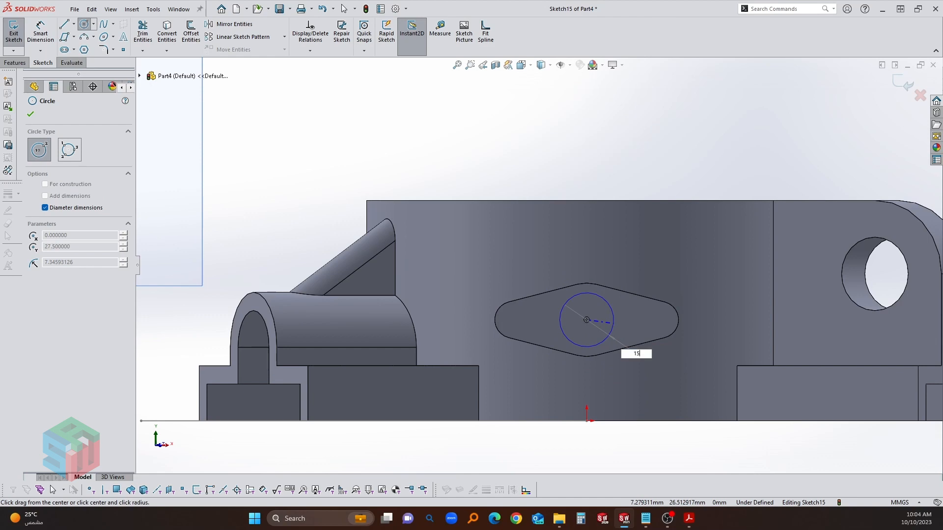
key("Return")
key("Escape")
- Check the protrusion length in the PDF drawing and extrude the 15 mm circle outward as a blind boss 5 mm deep
key("alt+Tab")
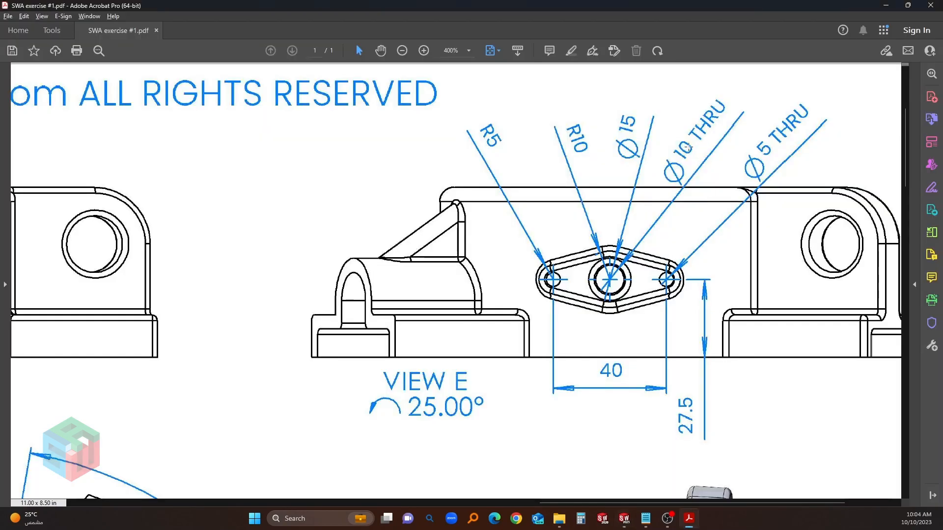
scroll(633, 327, "down", 6, "ctrl")
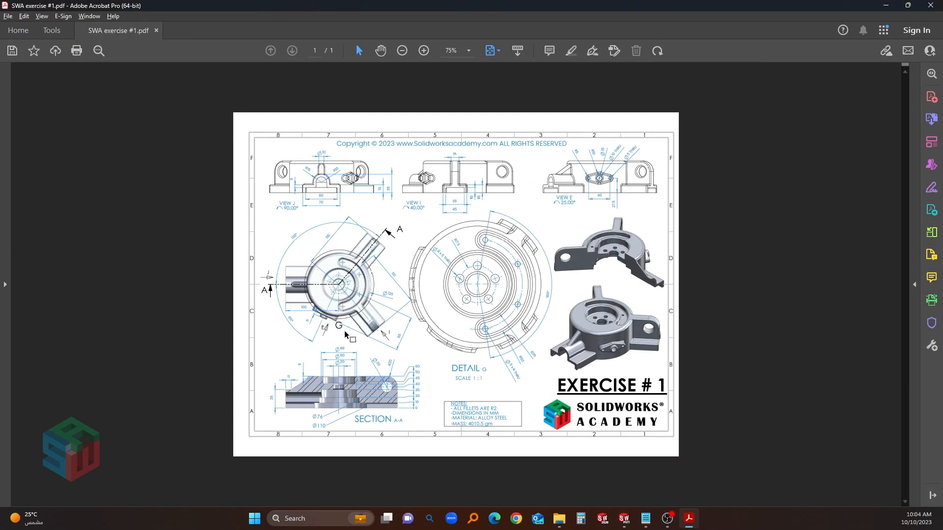
scroll(323, 421, "up", 2, "ctrl")
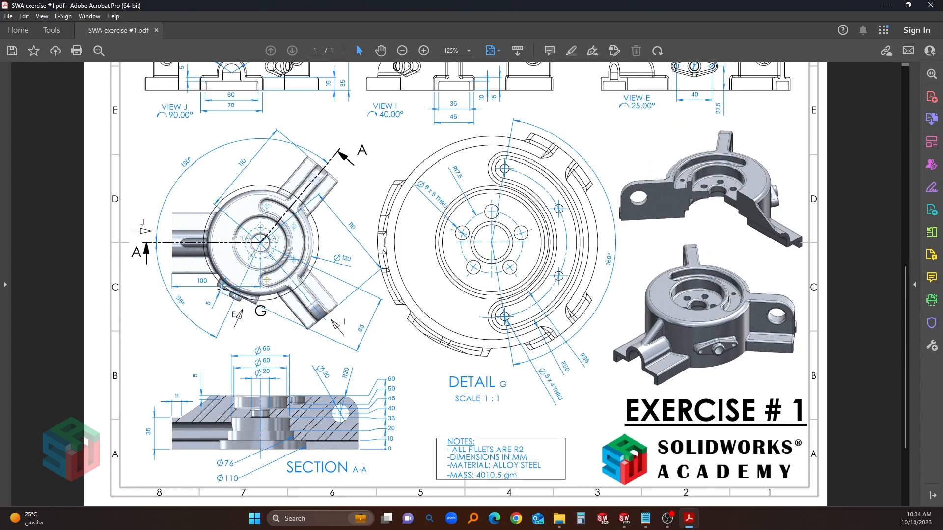
key("alt+Tab")
scroll(575, 297, "up", 2)
middle_click_drag(580, 294, 548, 359)
scroll(546, 357, "down", 2)
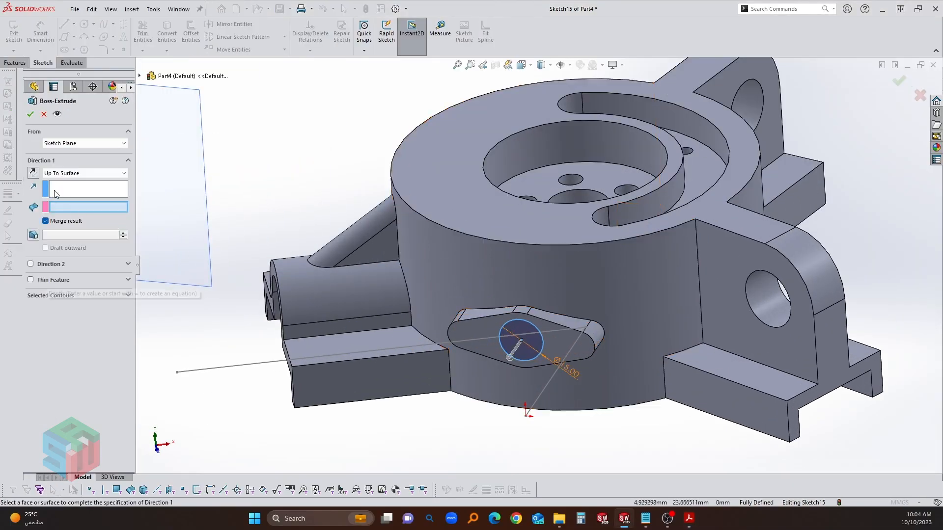
left_click(74, 173)
left_click(64, 186)
type("5")
key("Return")
key("Return")
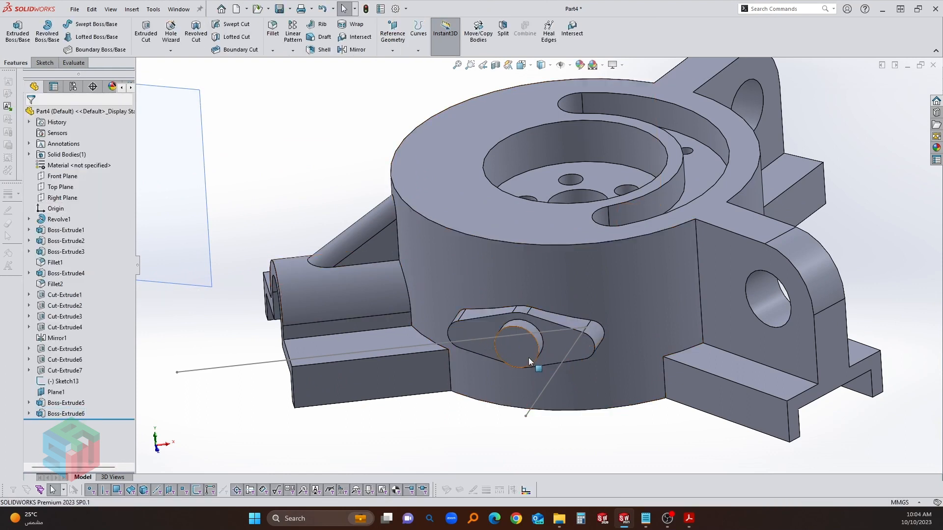
- Start a sketch on the round boss's end face and draw a concentric 10 mm diameter circle
left_click(526, 357)
key("s")
right_click_drag(527, 357, 525, 380)
scroll(525, 379, "down", 3)
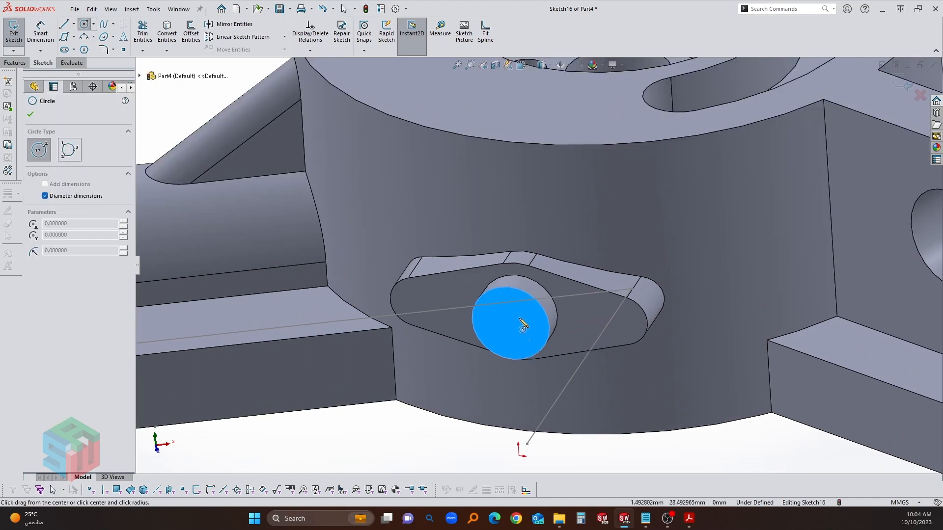
left_click(511, 323)
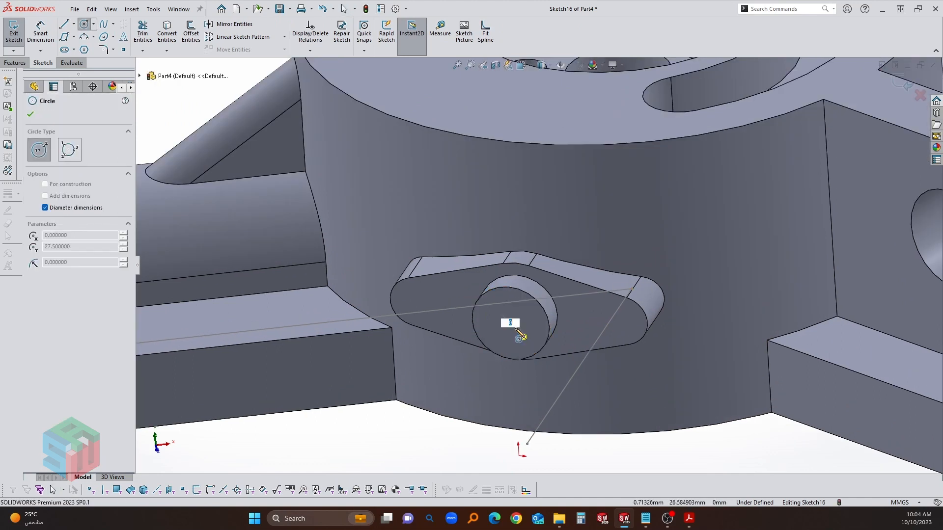
type("10")
key("Return")
key("Escape")
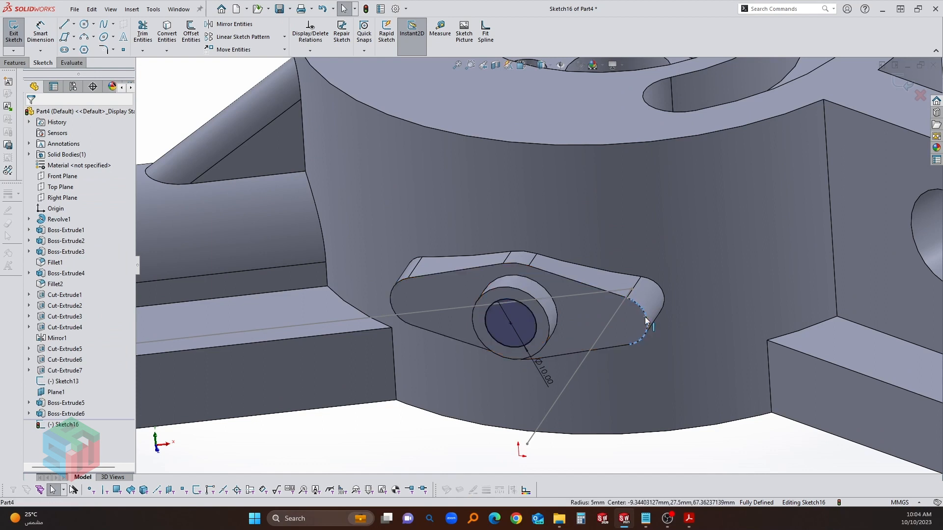
- Add a 5 mm diameter circle concentric with each rounded end of the side boss
key("Return")
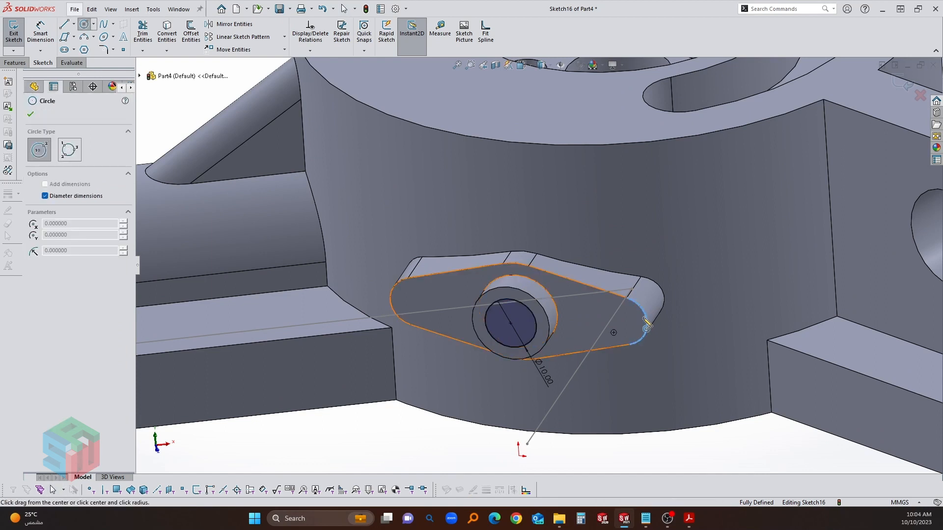
left_click(614, 333)
type("5")
key("Return")
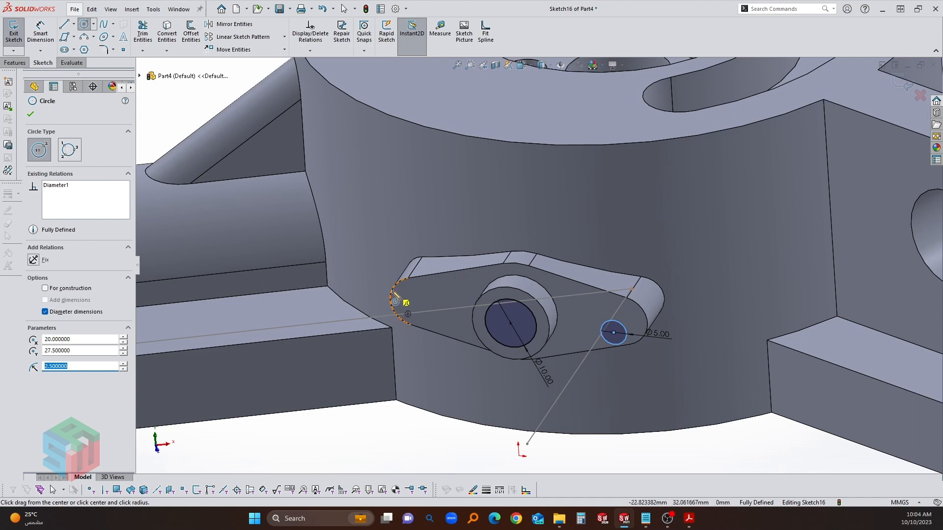
left_click(409, 315)
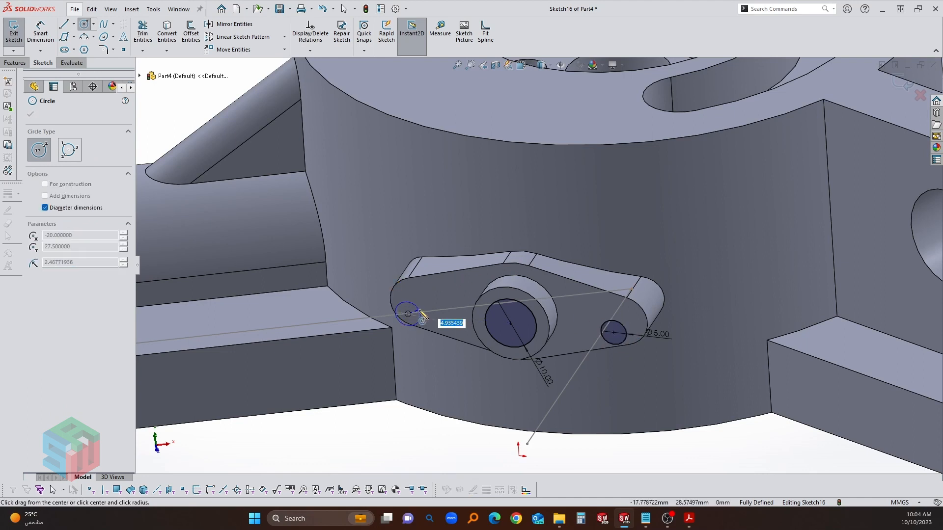
key("Escape")
- Check the hole callouts in the PDF drawing and cut the three circles up to the housing's inner cylindrical surface
key("alt+Tab")
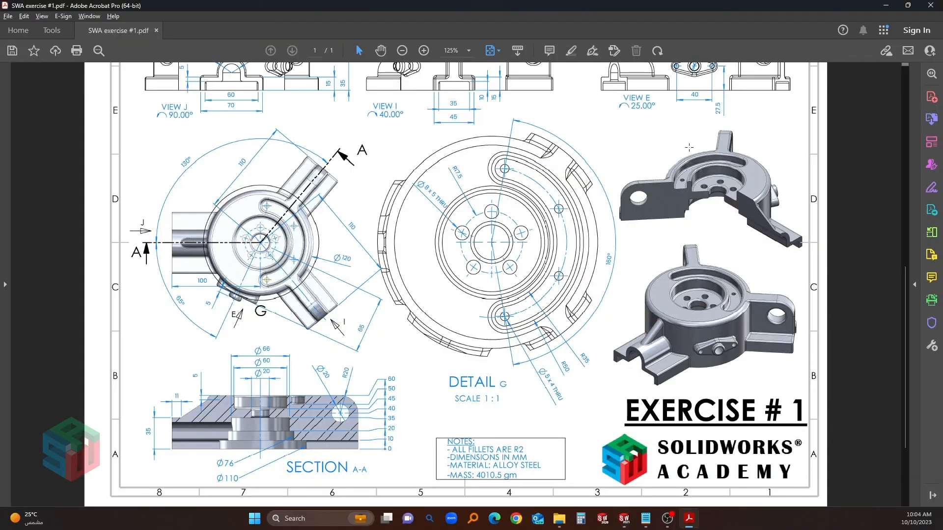
scroll(693, 147, "up", 1)
scroll(693, 147, "up", 1)
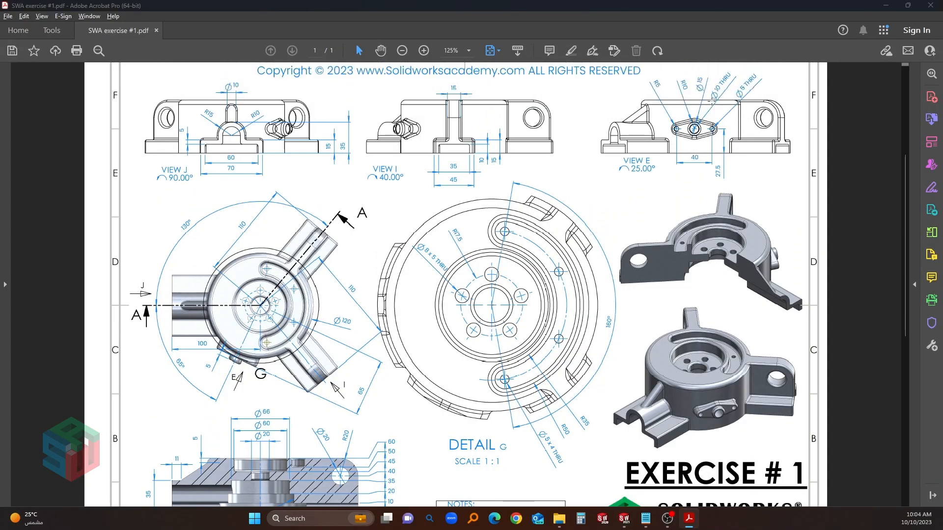
key("alt+Tab")
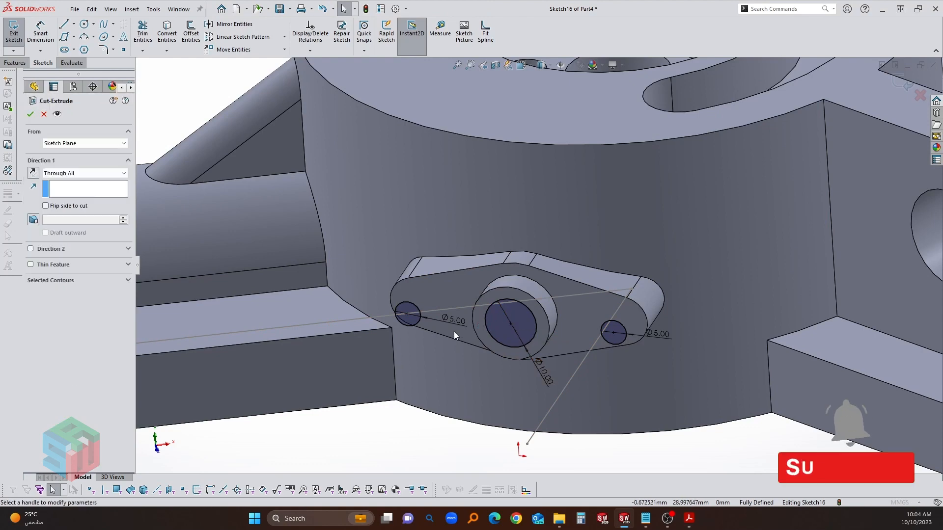
left_click(62, 173)
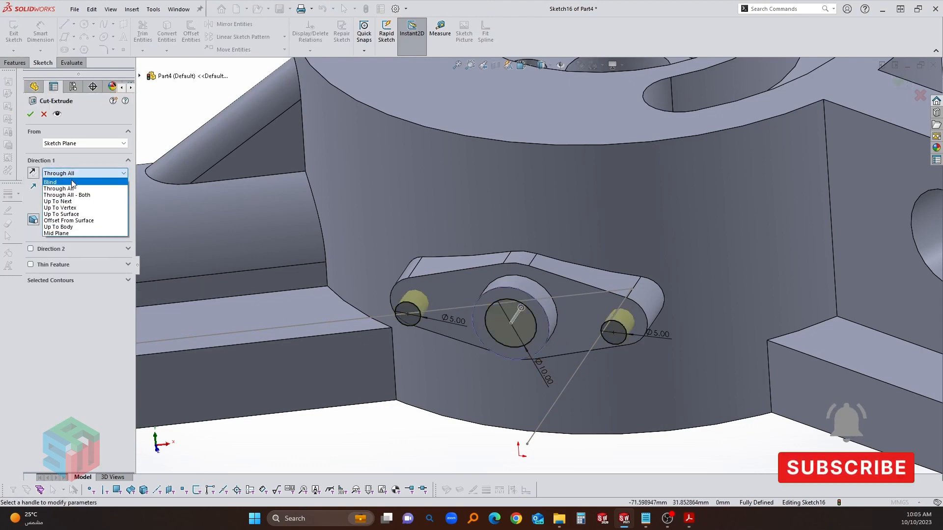
left_click(63, 213)
middle_click_drag(187, 223, 464, 179)
left_click(467, 176)
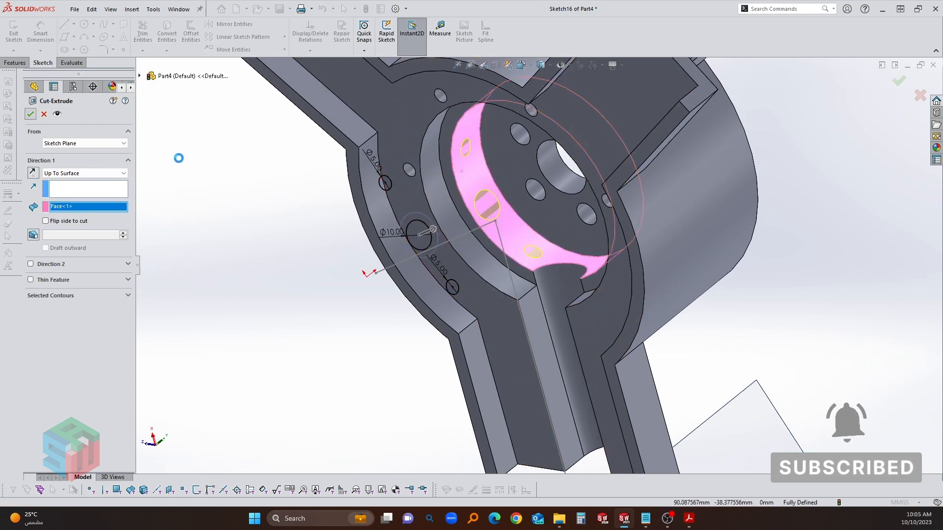
left_click(30, 114)
- Hide the construction sketch whose lines cross the housing in front of the side boss
mouse_move(307, 181)
middle_mouse_down()
mouse_move(594, 368)
mouse_move(244, 169)
middle_mouse_up()
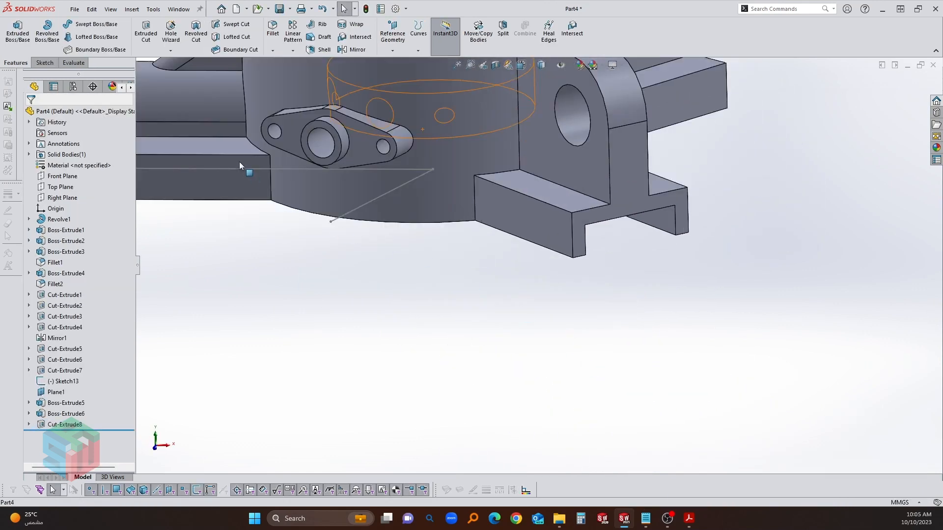
left_click(244, 169)
left_click(287, 140)
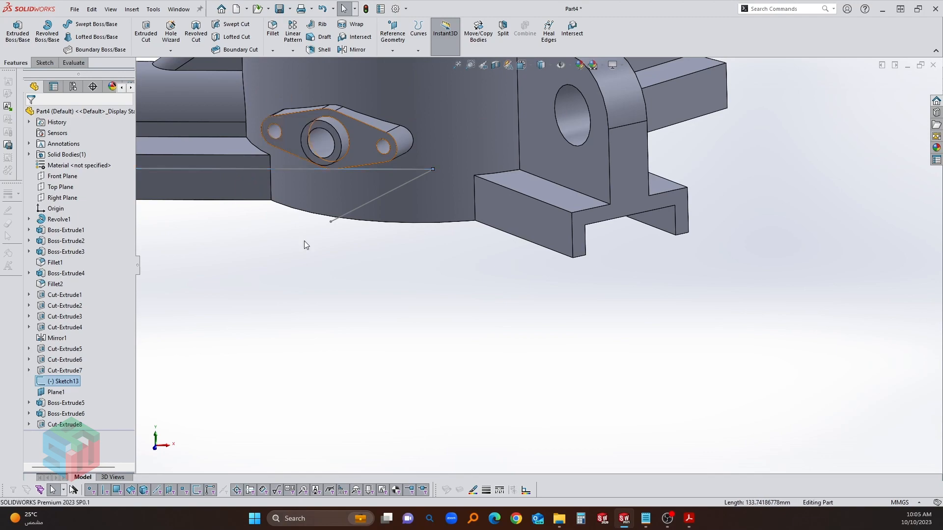
scroll(532, 211, "up", 4)
scroll(455, 210, "down", 4)
mouse_move(435, 222)
middle_mouse_down()
mouse_move(424, 201)
mouse_move(413, 83)
mouse_move(480, 411)
mouse_move(499, 316)
mouse_move(440, 303)
mouse_move(491, 275)
mouse_move(535, 270)
mouse_move(511, 221)
mouse_move(497, 236)
mouse_move(476, 195)
mouse_move(473, 214)
middle_mouse_up()
scroll(476, 223, "down", 3)
scroll(472, 214, "up", 1)
- Check the fillet radius in the notes of the PDF drawing and return to the housing model in SOLIDWORKS
key("alt+Tab")
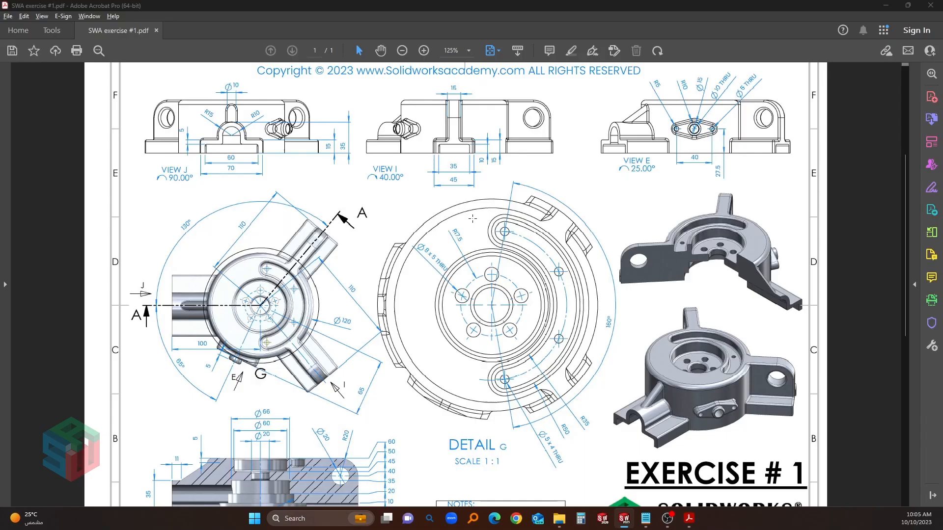
scroll(513, 427, "down", 3)
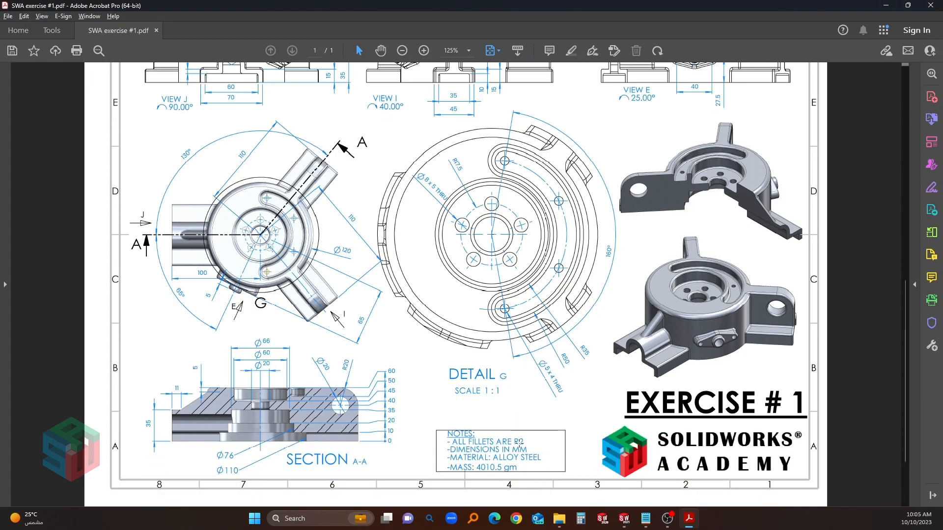
key("alt+Tab")
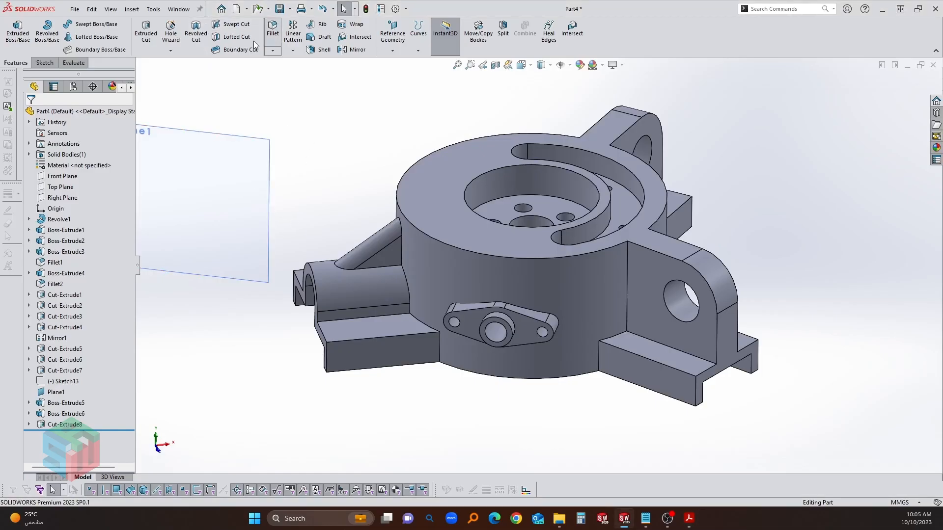
type("2")
key("Return")
scroll(510, 211, "down", 1)
middle_click_drag(510, 211, 533, 213)
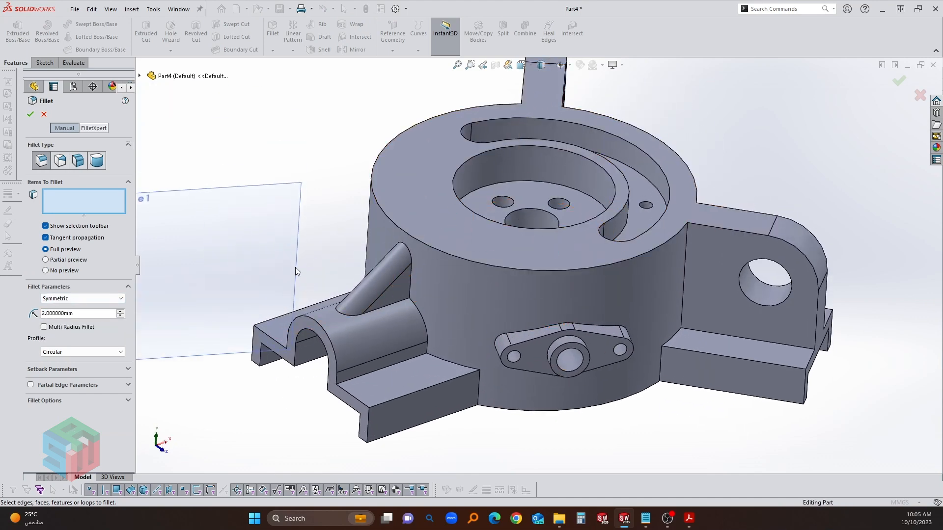
middle_click_drag(382, 331, 404, 329)
scroll(404, 330, "down", 1)
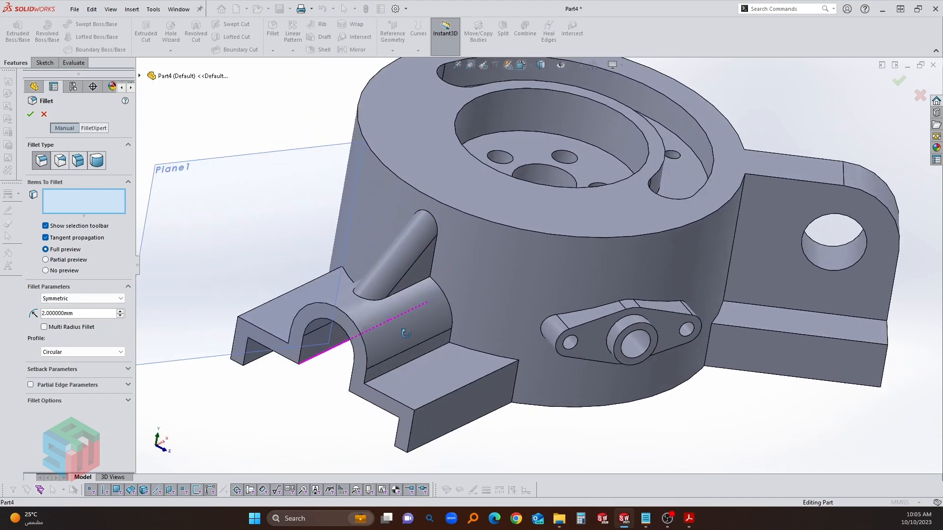
scroll(400, 326, "up", 1)
key("Escape")
- Hide the reference plane displayed beside the housing
left_click(256, 181)
left_click(311, 155)
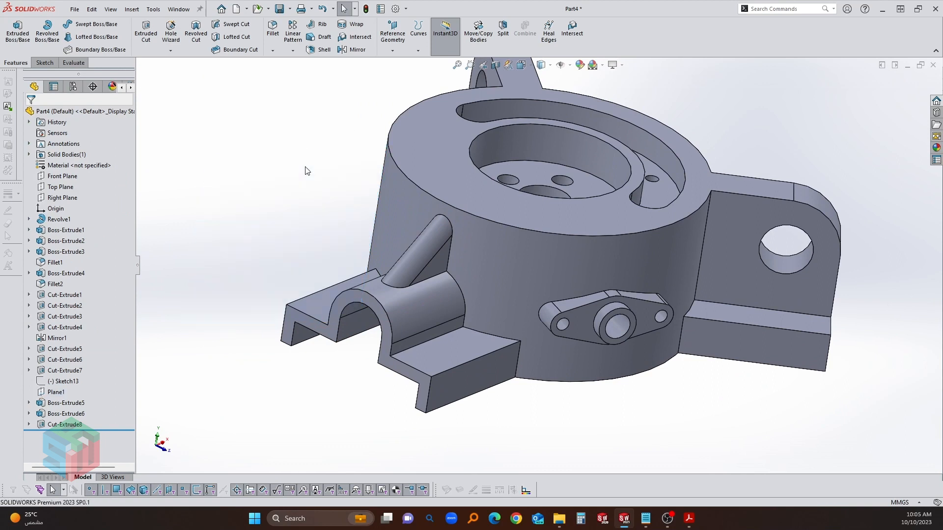
- Start a 2 mm fillet on the half-round arm's near flange, selecting its outer edge and its joints with the arch and housing
key("Return")
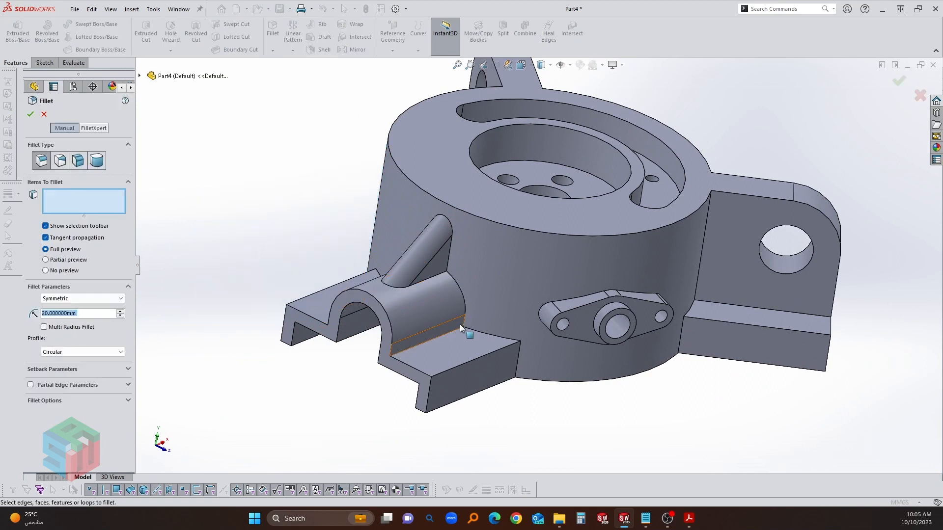
left_click(460, 328)
type("2")
key("Return")
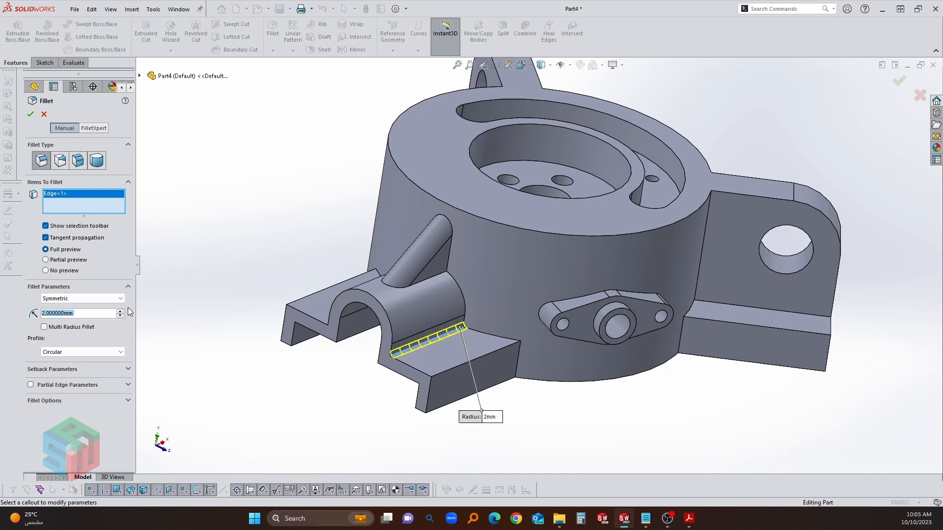
left_click(462, 297)
left_click(490, 337)
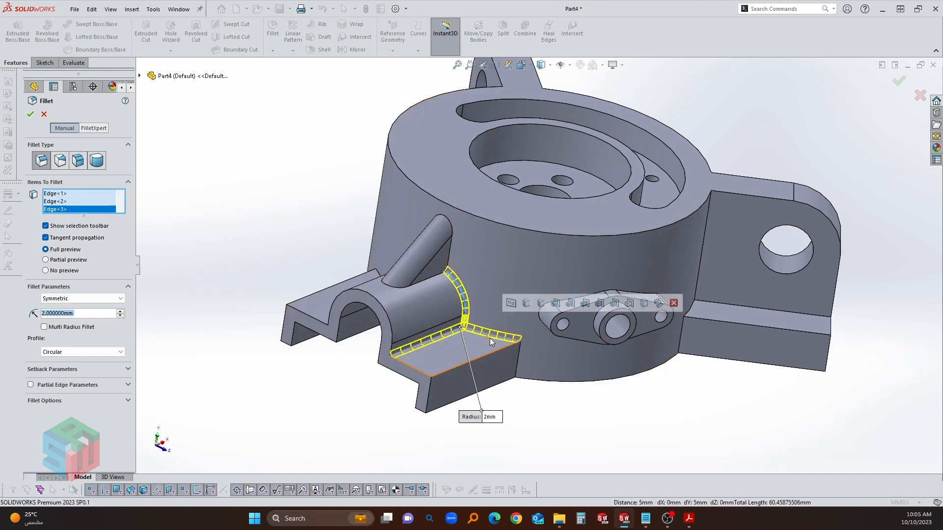
left_click(496, 352)
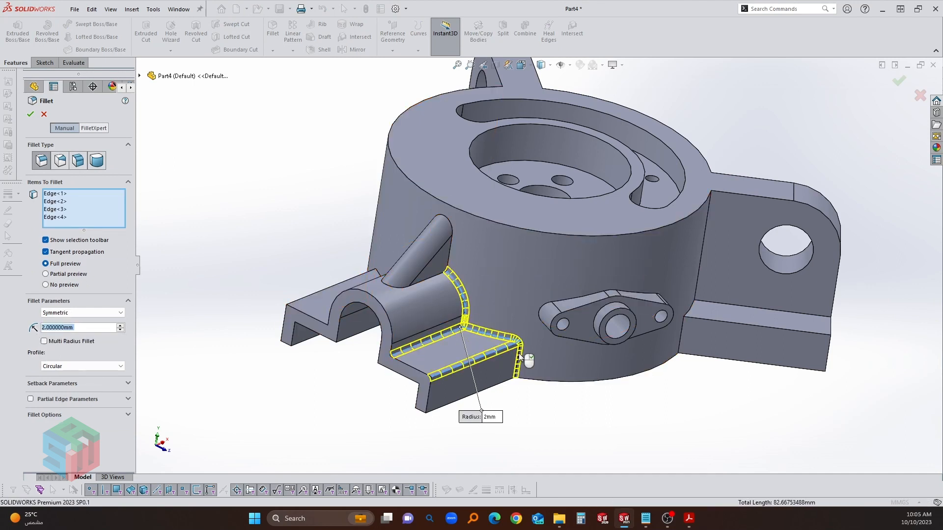
- Add the sloped rib's edges at the housing and arch, plus the opposite arch and flange edges, to the fillet
left_click(452, 252)
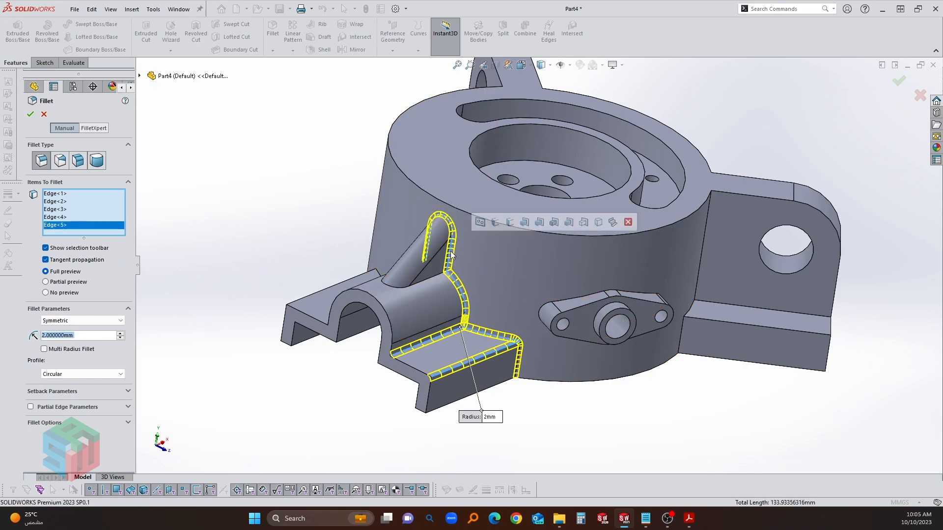
left_click(438, 275)
scroll(436, 278, "down", 5)
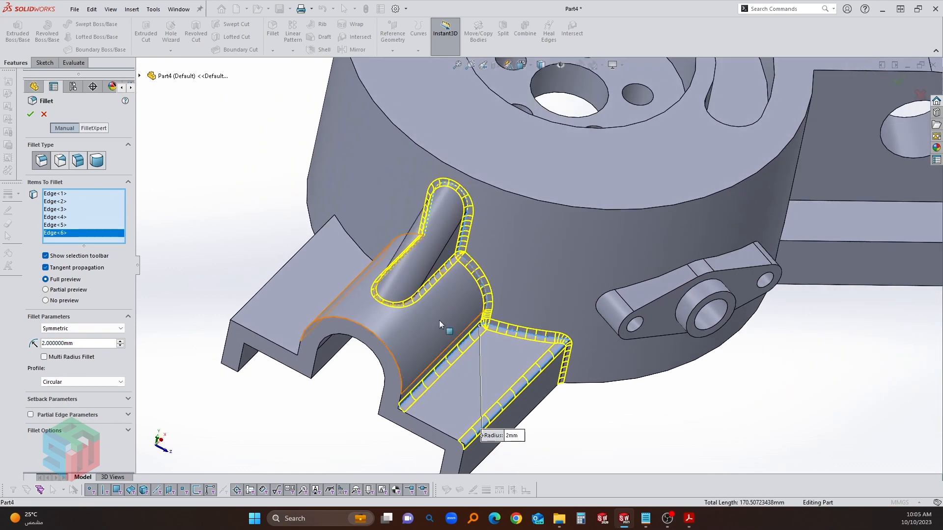
left_click(405, 234)
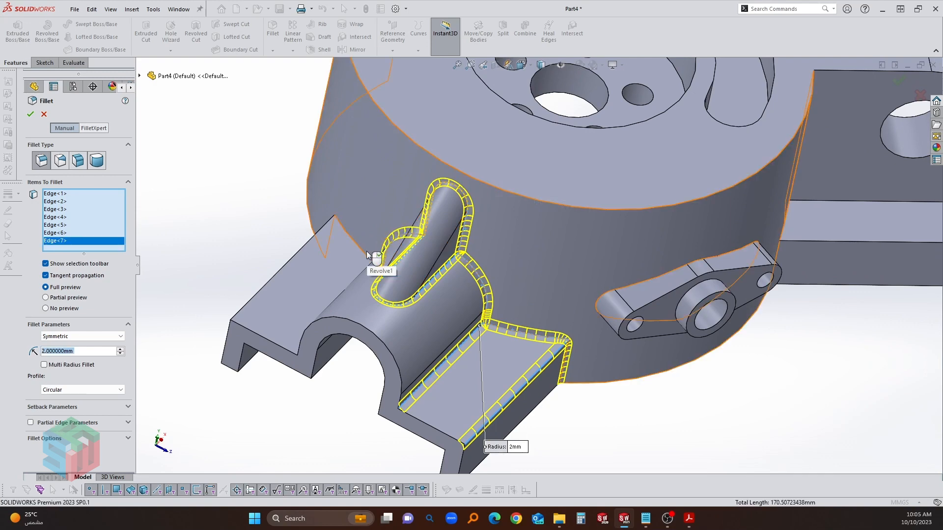
left_click(367, 258)
middle_click_drag(368, 257, 378, 292)
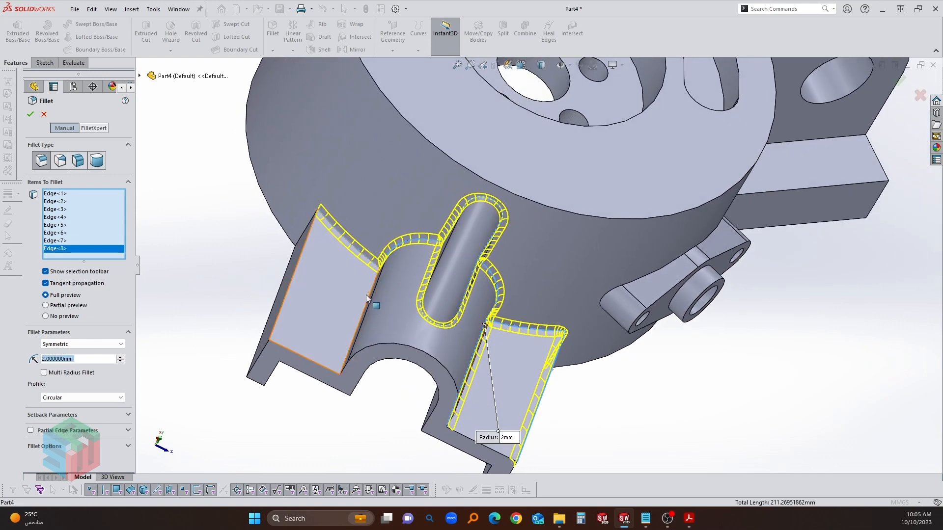
left_click(368, 296)
left_click(286, 294)
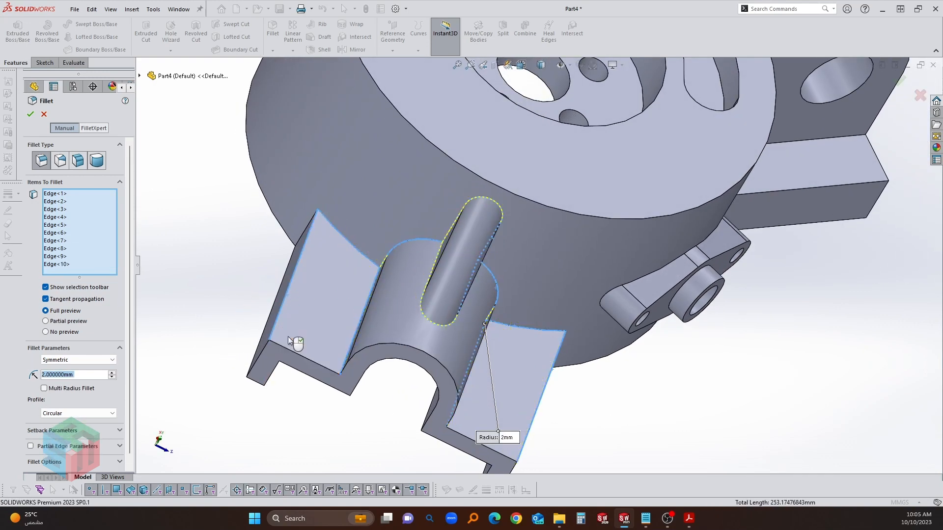
- Add the four inner edges on the underside of the half-round arm's flanges and apply the 2 mm fillet
middle_click_drag(294, 358, 299, 259)
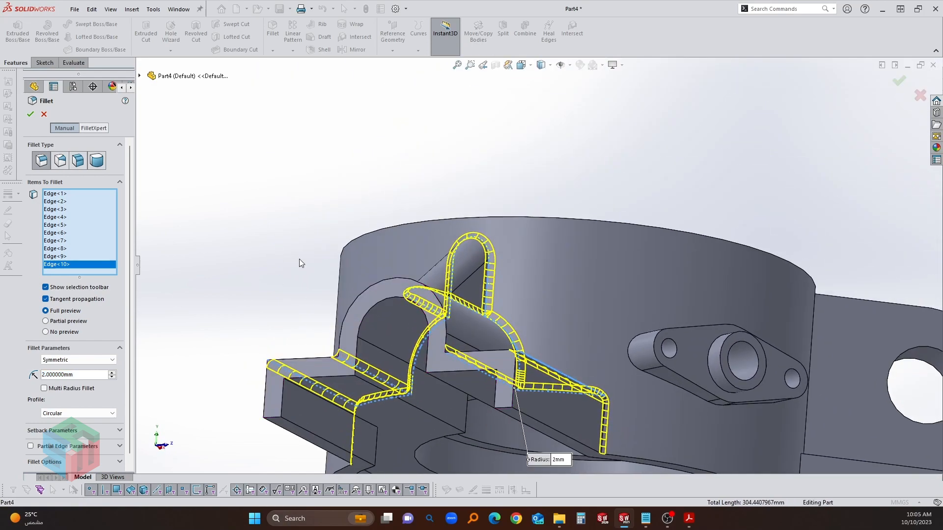
left_click(398, 399)
left_click(332, 405)
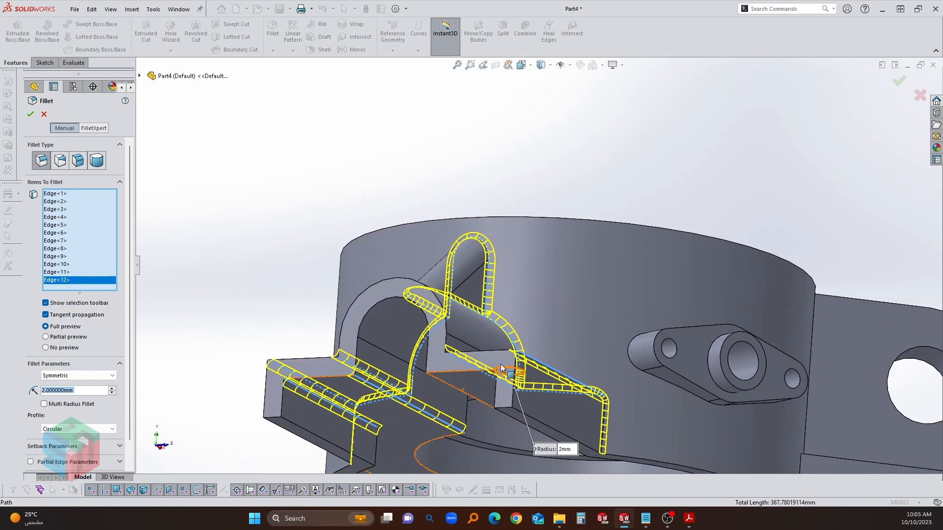
scroll(467, 371, "down", 2)
middle_click_drag(467, 370, 518, 328)
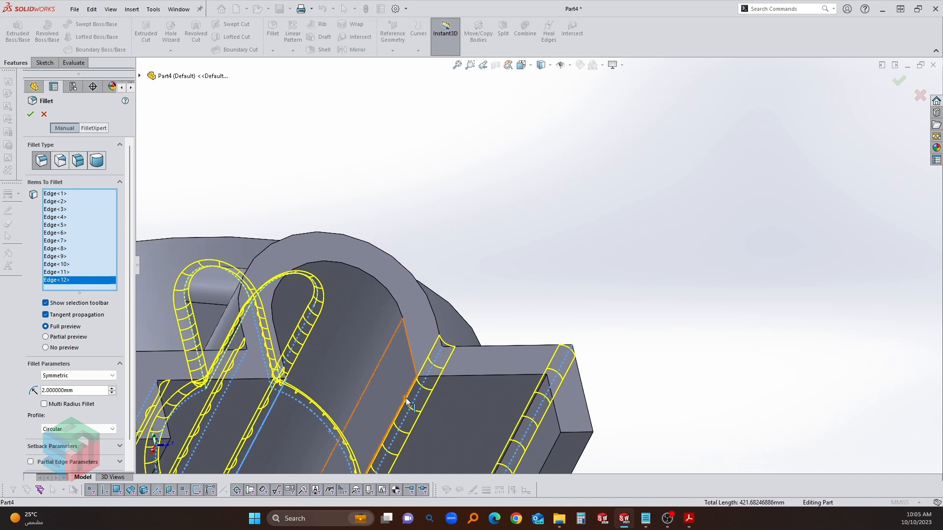
scroll(407, 397, "down", 3)
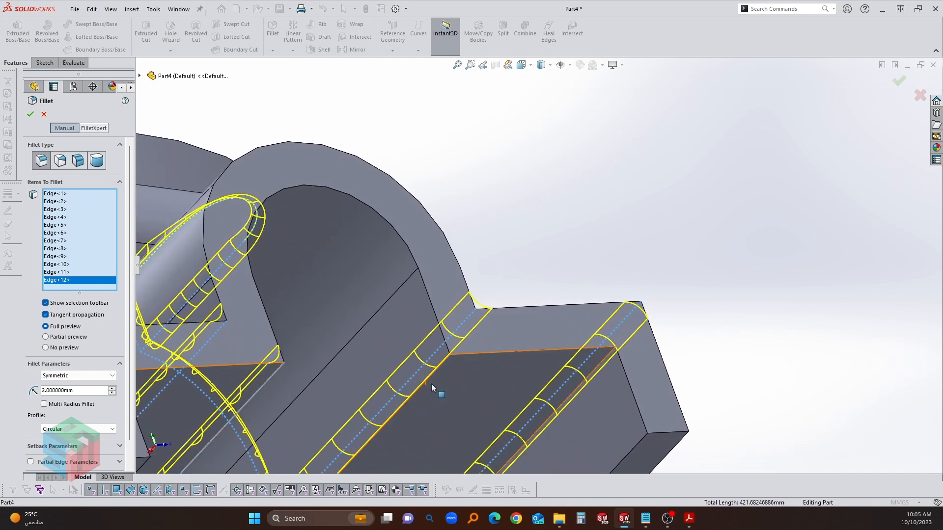
left_click(432, 377)
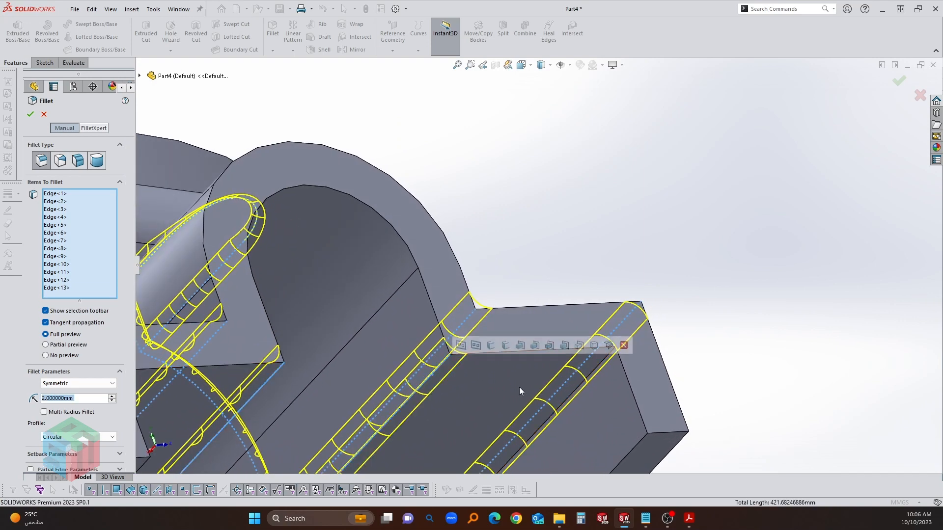
left_click(570, 397)
middle_click_drag(567, 398, 526, 363)
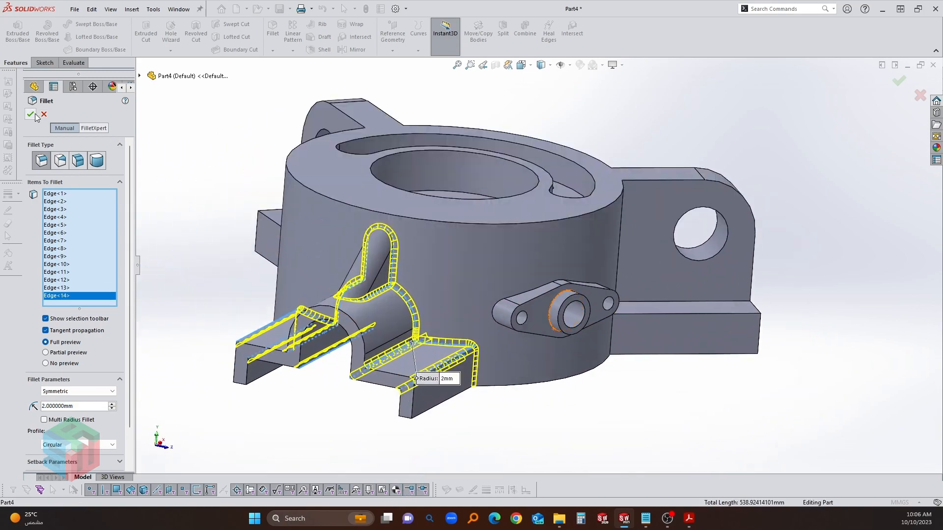
- Fillet the side boss's outer front edge and its base edge against the housing with a 2 mm radius
middle_click_drag(515, 403, 539, 309)
scroll(631, 287, "down", 3)
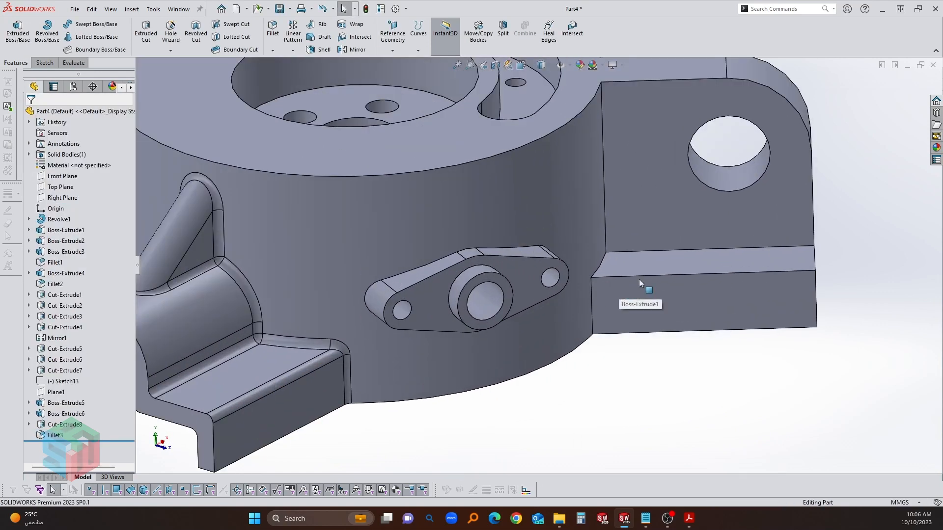
scroll(571, 173, "up", 2)
left_click(273, 30)
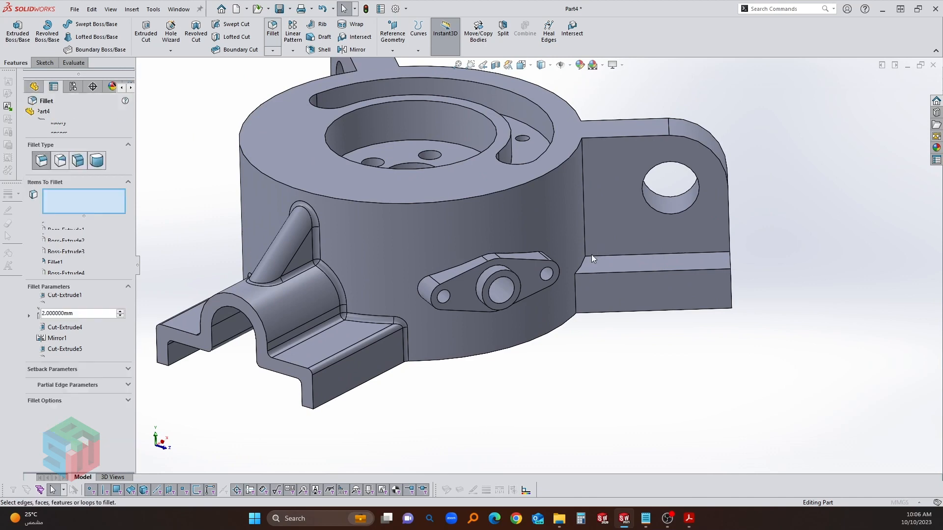
scroll(540, 270, "down", 5)
left_click(331, 272)
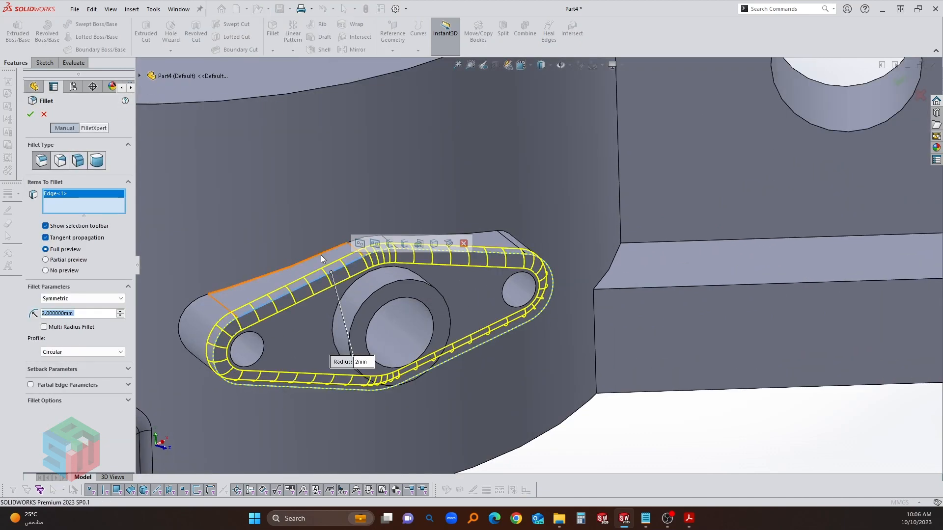
left_click(321, 256)
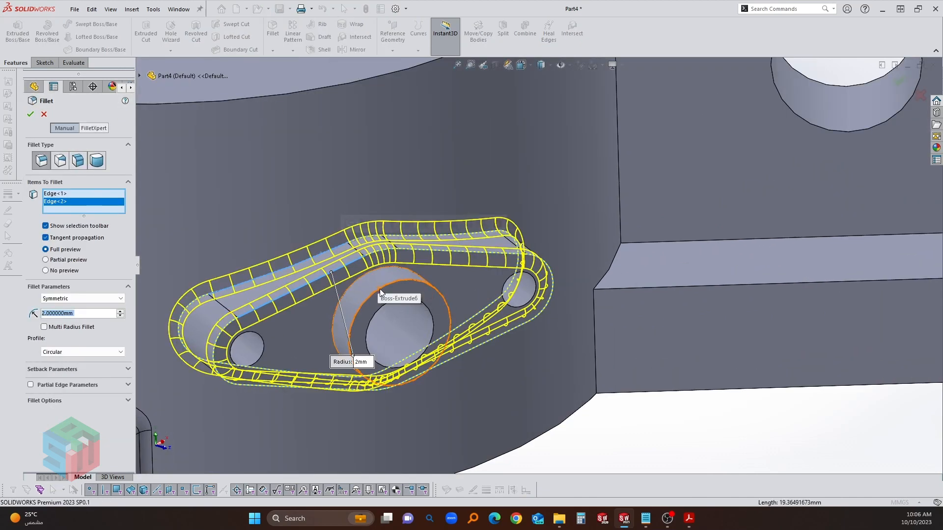
key("Return")
scroll(712, 265, "up", 6)
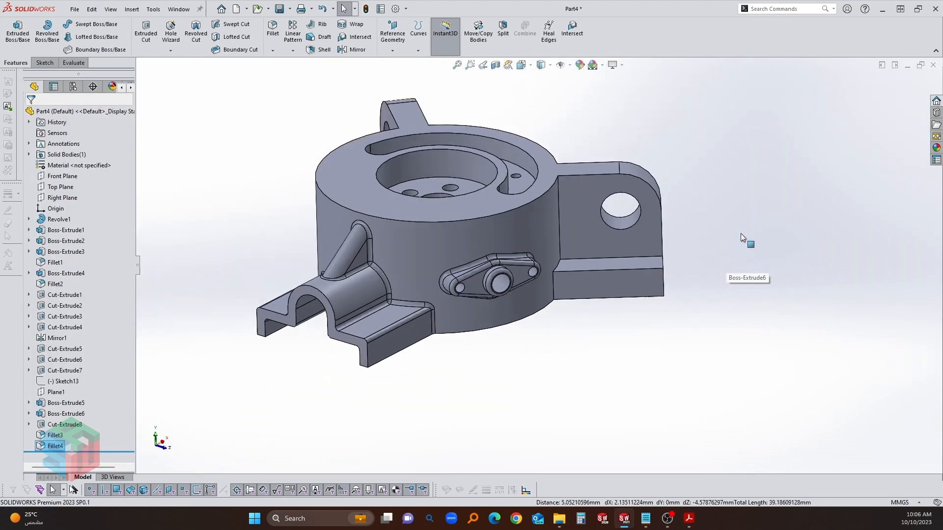
- Start a 2 mm fillet on the lug arm with its foot's outer edge, the lug's joints with foot and housing, and the hole face
scroll(756, 231, "down", 4)
scroll(420, 170, "up", 3)
middle_click_drag(420, 171, 392, 223)
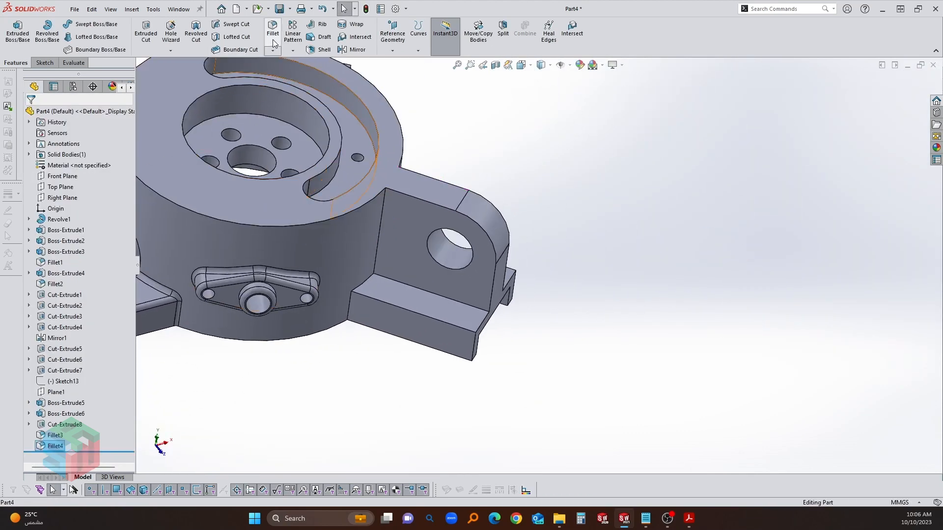
key("Return")
left_click(394, 305)
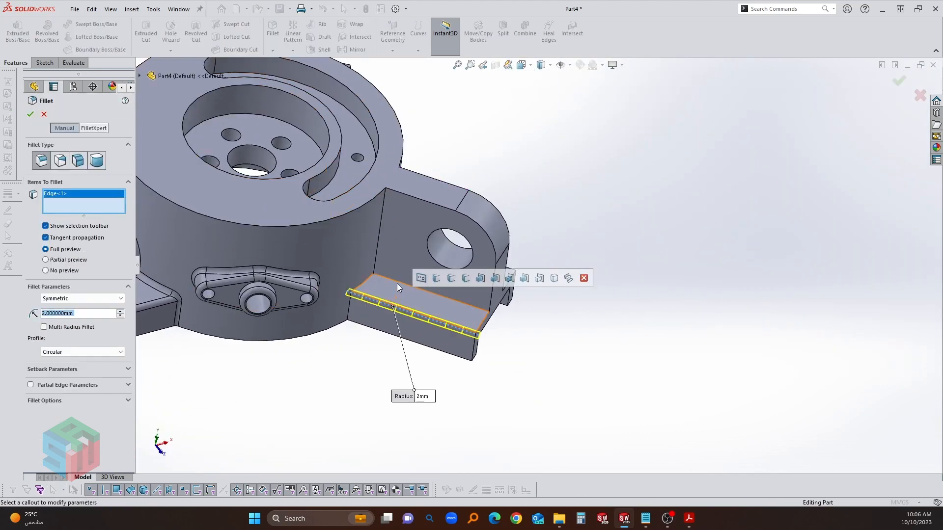
left_click(397, 281)
left_click(377, 254)
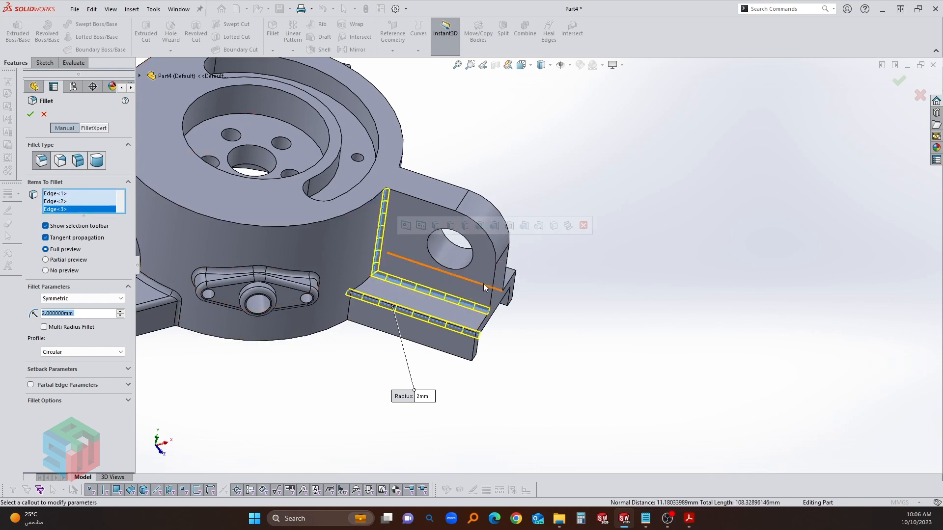
scroll(479, 282, "down", 2)
left_click(451, 248)
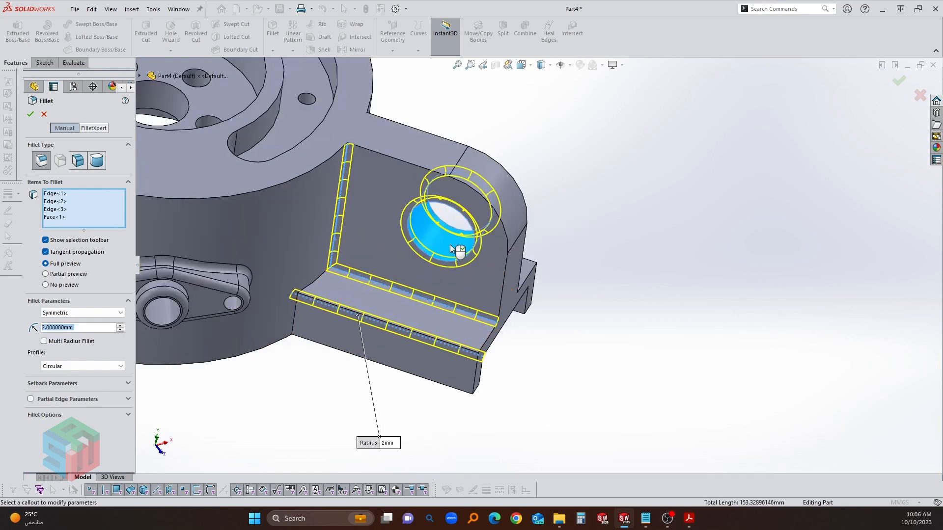
- Add the near foot's joints with the housing, its outer upper edge, its vertical end edge and the lug's top outline to the fillet
left_click(314, 281)
left_click(390, 158)
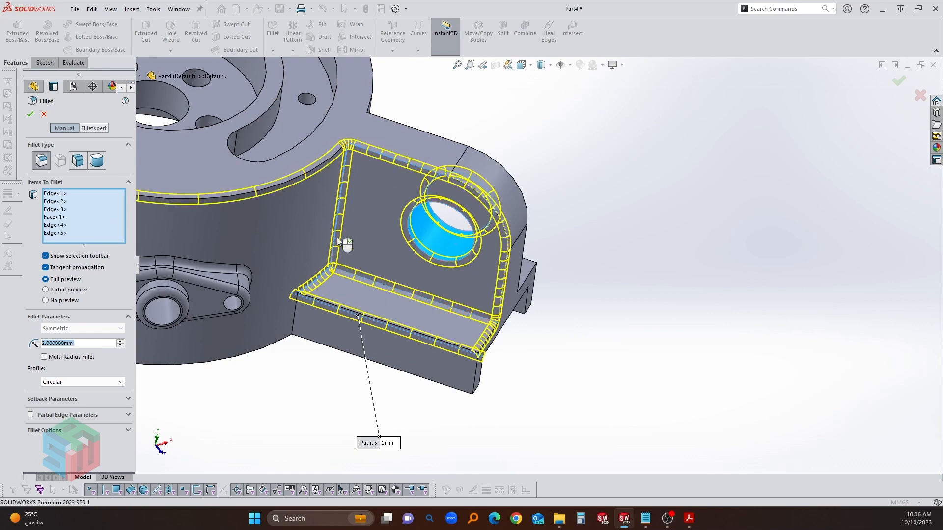
left_click(296, 305)
scroll(383, 325, "down", 3)
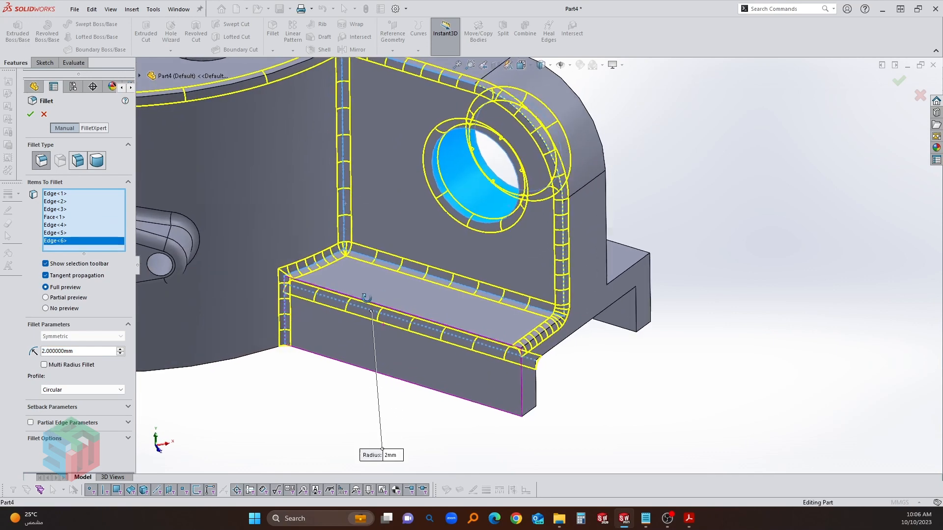
left_click(506, 374)
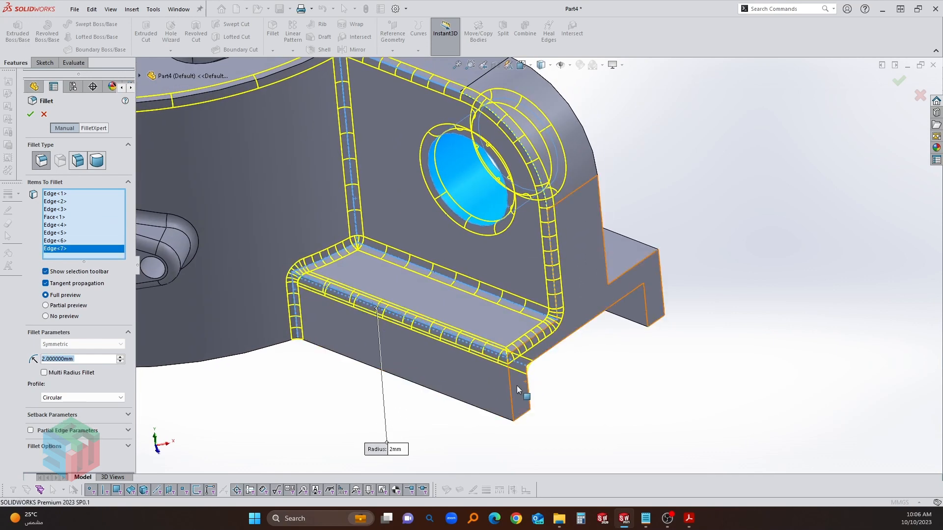
left_click(510, 392)
- Add the lug arm's far-side foot edges, including upper, end, vertical and underside edges, plus the lug's far outline to the fillet
scroll(516, 383, "down", 2)
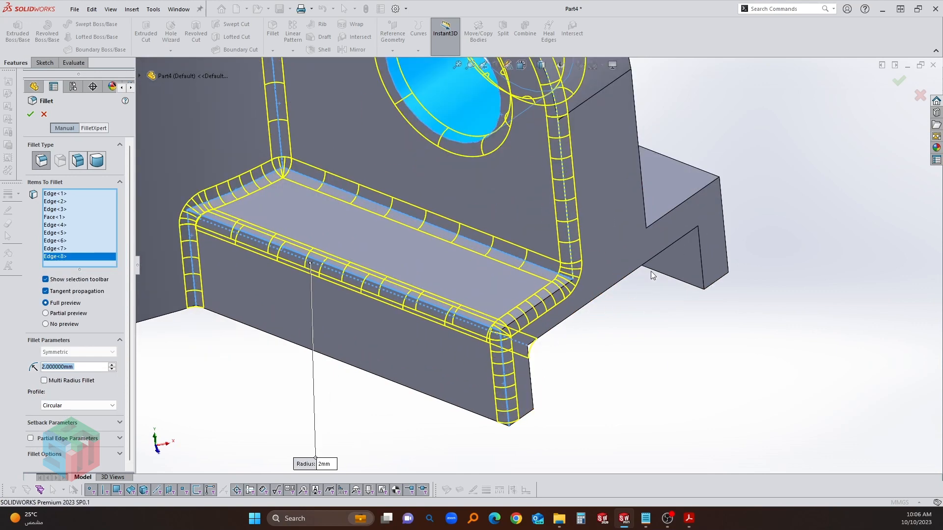
left_click(705, 184)
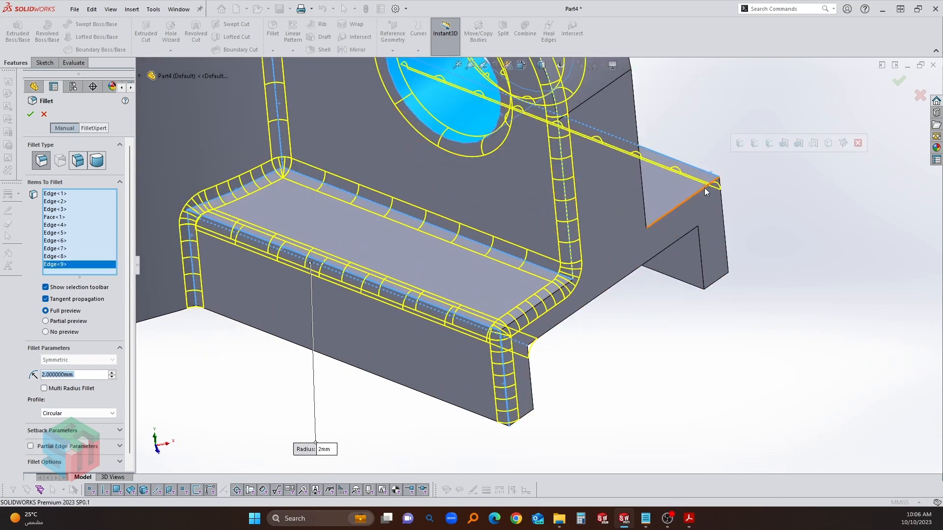
left_click(703, 190)
left_click(642, 195)
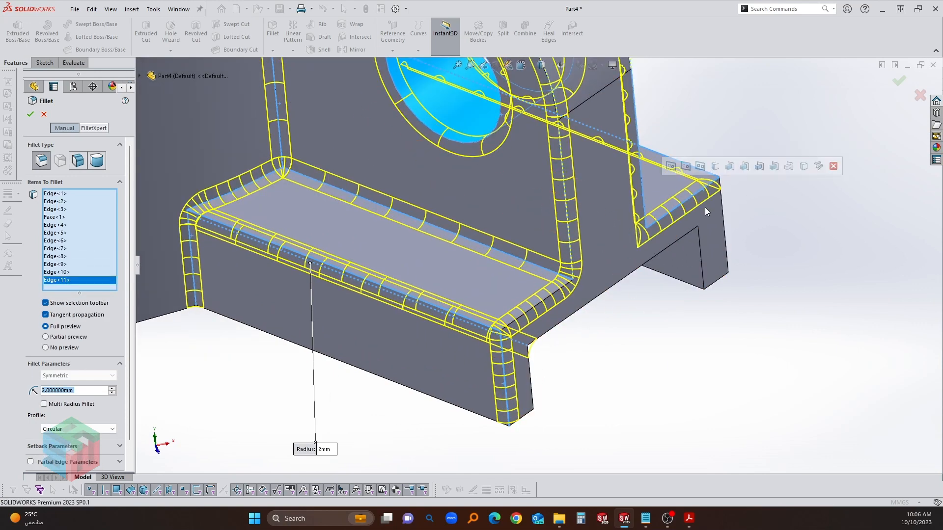
left_click(724, 217)
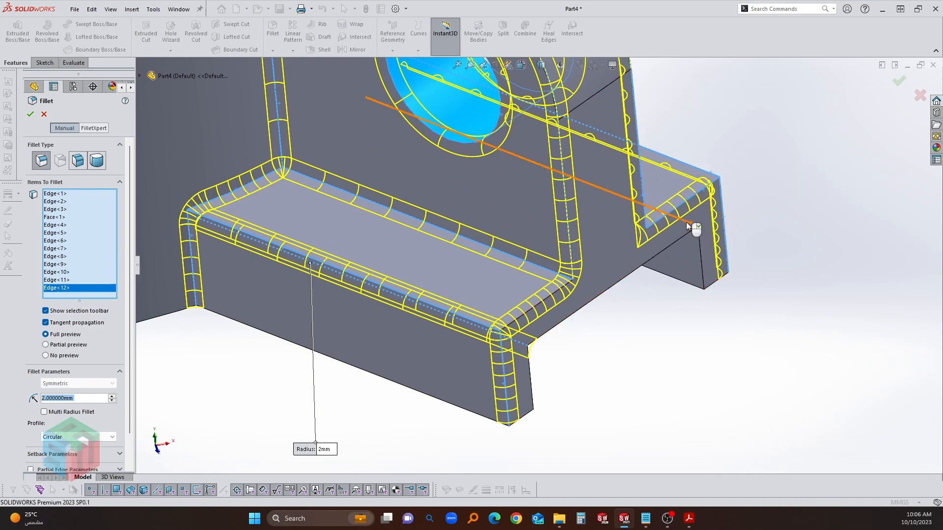
left_click(686, 222)
- Add the lug and foot joints with the housing and the lug-to-foot joint on the arm's other side to the fillet
middle_click_drag(554, 337, 788, 255)
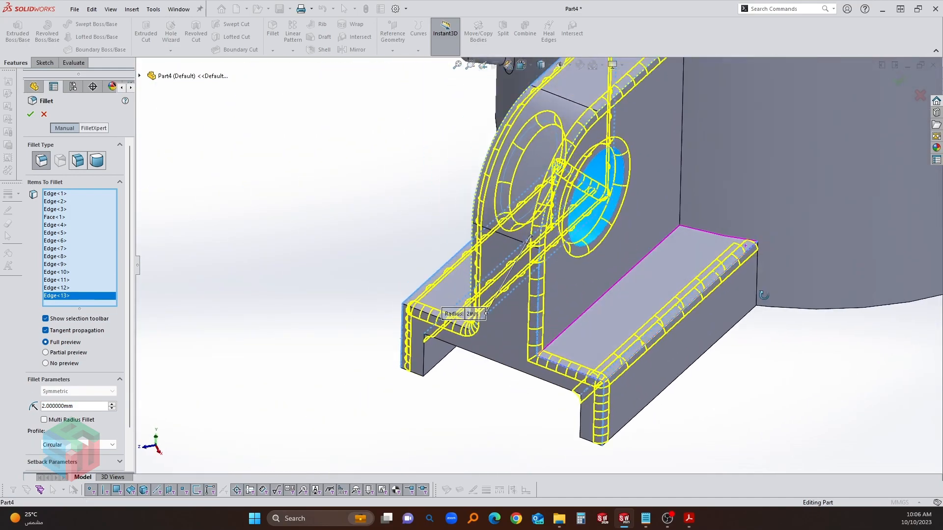
left_click(680, 192)
left_click(695, 228)
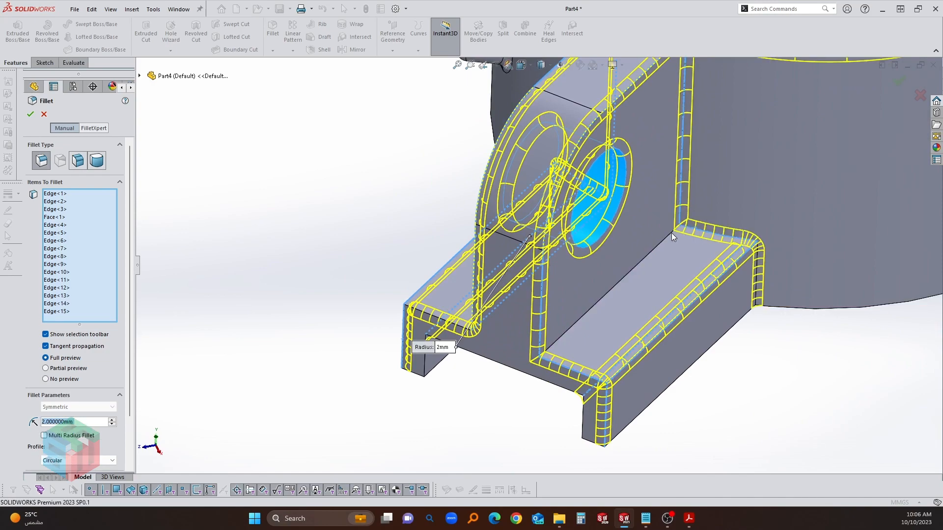
left_click(670, 234)
- Add the second lug arm's top outline edge and its round hole face to the 2 mm fillet
scroll(668, 234, "up", 3)
middle_click_drag(654, 179, 625, 242)
scroll(771, 167, "up", 3)
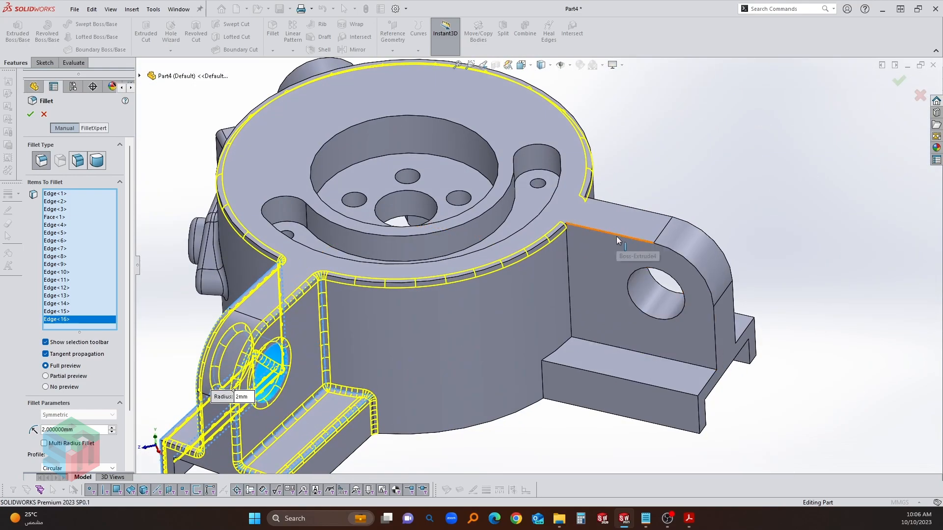
left_click(616, 237)
left_click(643, 300)
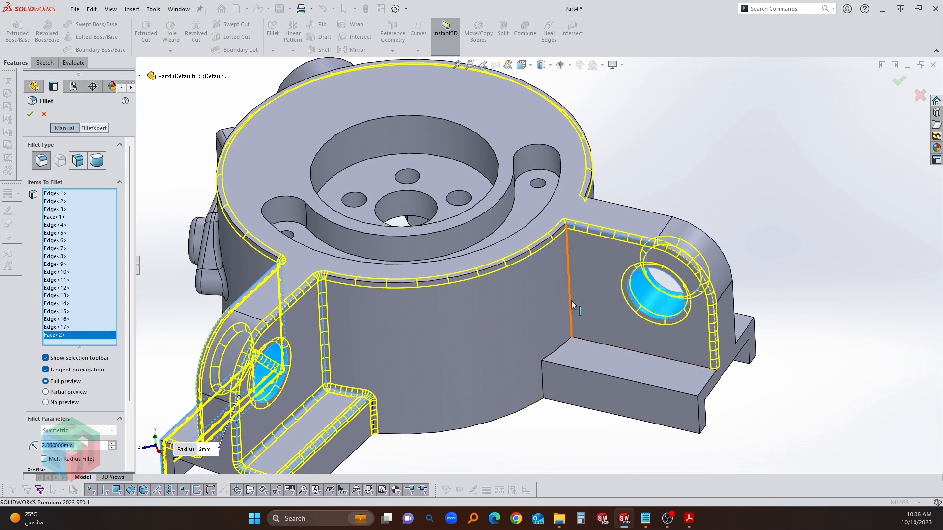
- Add the second arm's lug and foot joints with the housing, the foot's outer and underside edges, and the lug-to-foot joint
left_click(570, 301)
left_click(567, 343)
left_click(543, 383)
left_click(563, 365)
scroll(688, 370, "down", 3)
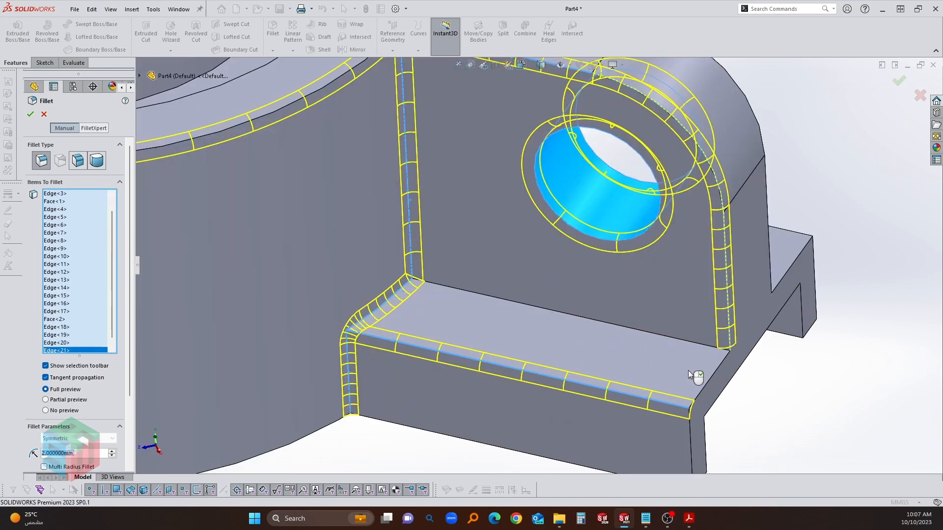
left_click(637, 330)
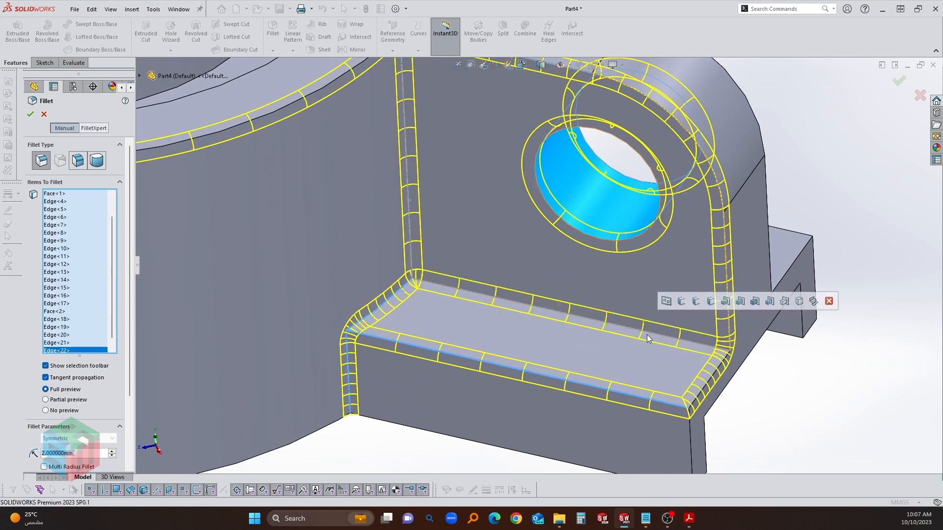
left_click(664, 411)
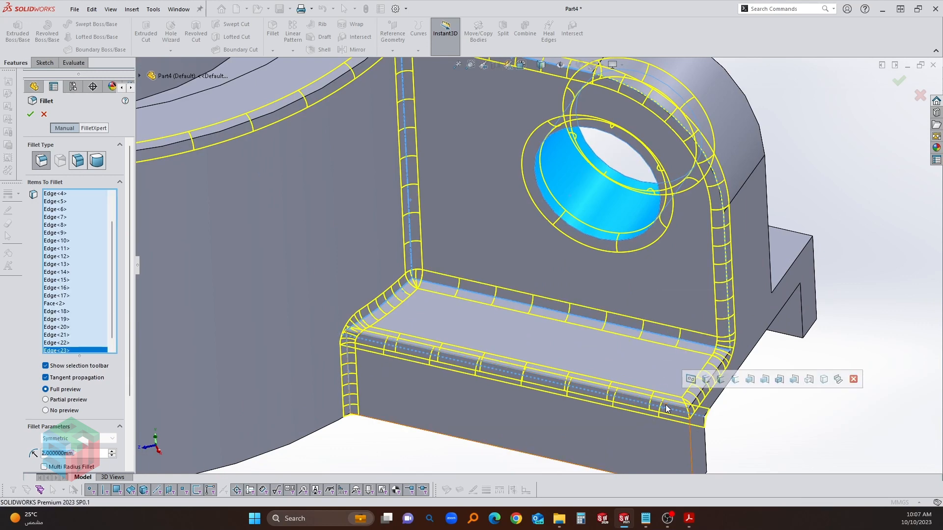
- Add the second arm's far foot edges, the lug's far outline and the vertical end edges of both feet to the fillet
left_click(782, 286)
left_click(796, 236)
left_click(766, 293)
left_click(784, 278)
scroll(786, 281, "down", 2)
middle_click_drag(516, 279, 410, 378)
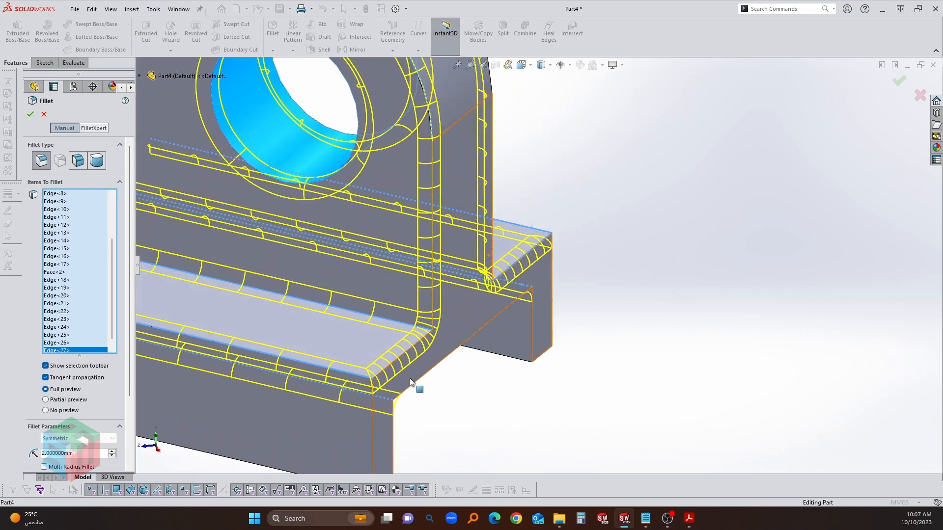
left_click(375, 430)
left_click(551, 299)
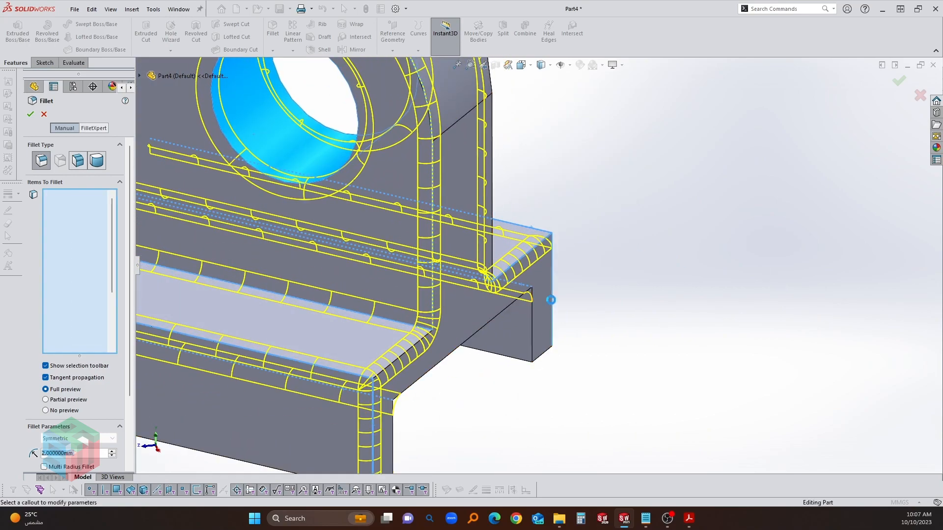
- Add the second arm's opposite-side lug and foot joints with the housing to the fillet
scroll(479, 269, "up", 3)
middle_click_drag(478, 269, 369, 292)
left_click(616, 213)
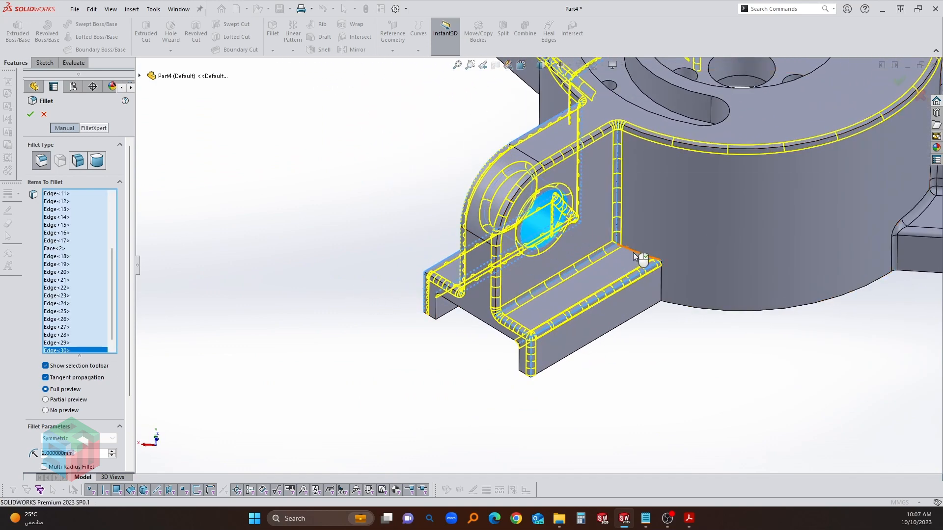
left_click(640, 256)
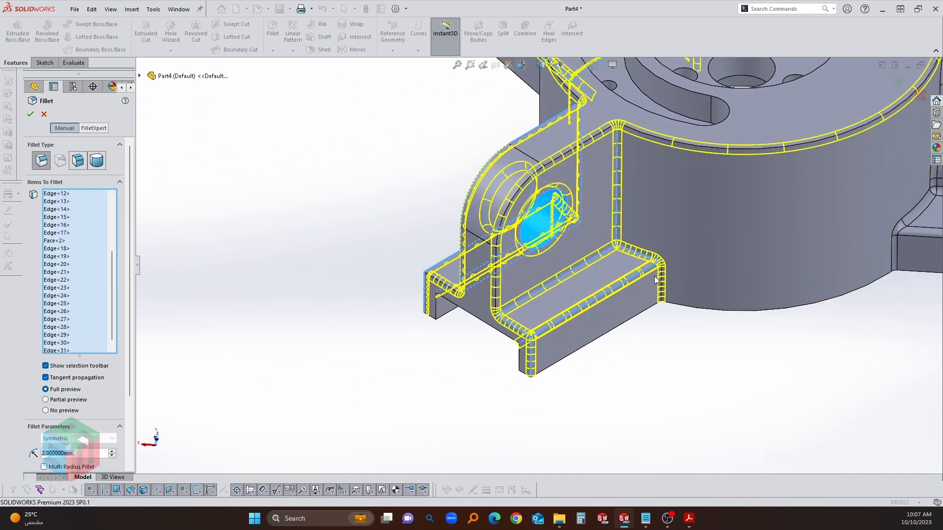
middle_click_drag(658, 272, 650, 232)
scroll(629, 221, "up", 5)
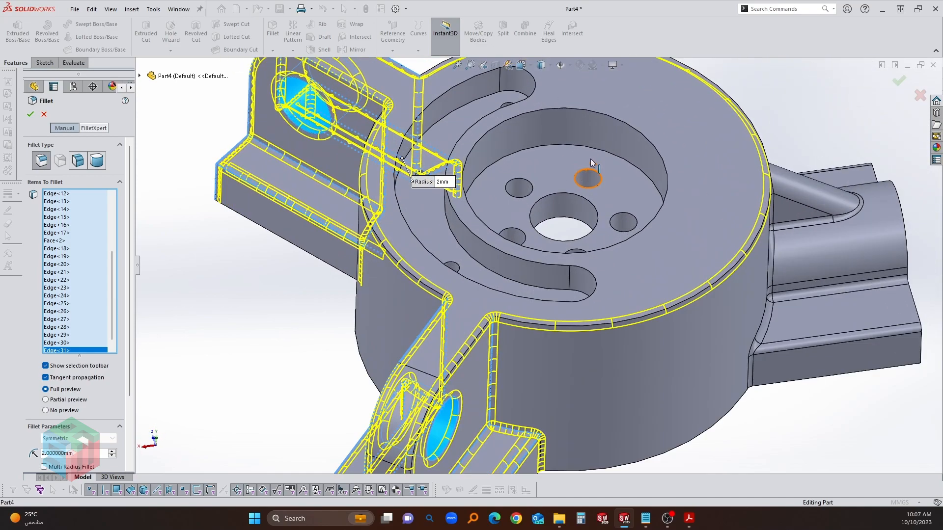
left_click(560, 210)
scroll(544, 179, "down", 1)
middle_click_drag(544, 179, 530, 35)
scroll(531, 37, "down", 1)
middle_click_drag(516, 213, 508, 140)
scroll(538, 279, "up", 2)
left_click(461, 403)
left_click(455, 449)
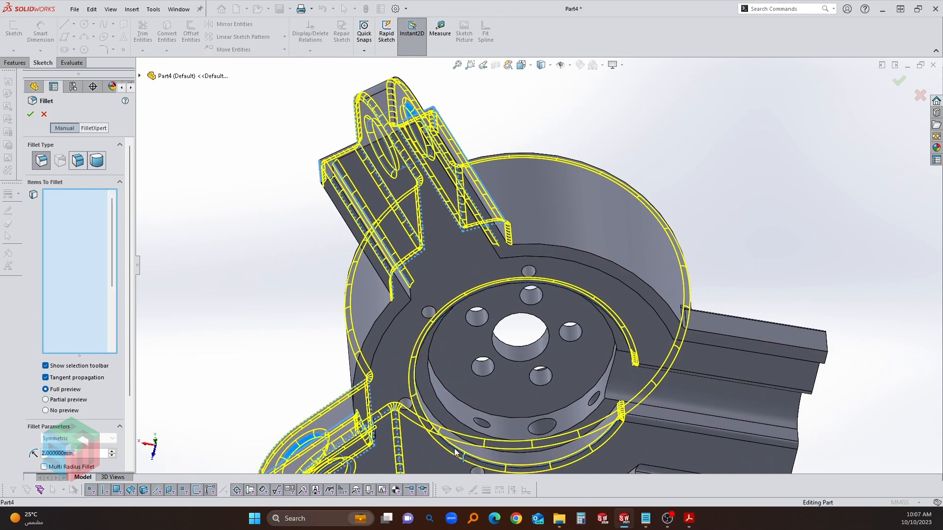
- Add the housing's round pocket wall, central hole face and curved slot wall, and apply the 2 mm fillet
scroll(532, 226, "up", 2)
middle_click_drag(531, 226, 587, 337)
scroll(541, 136, "down", 4)
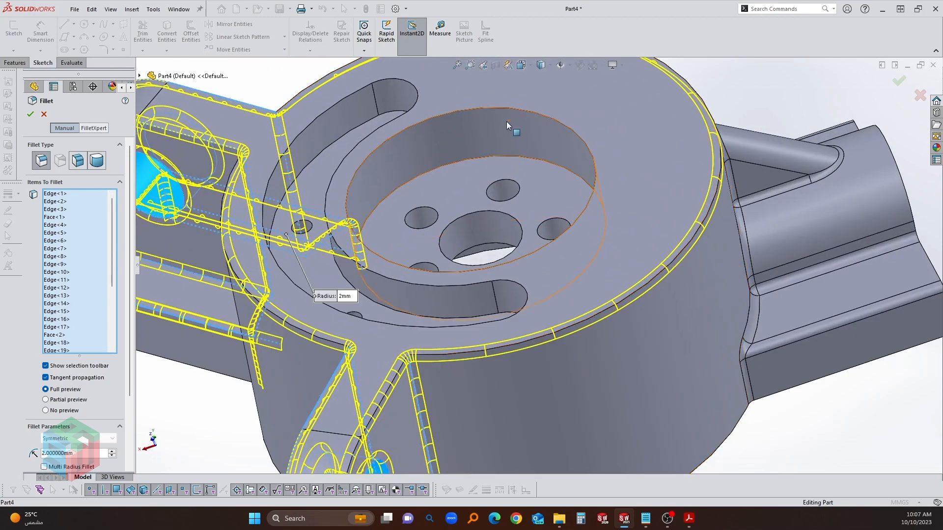
left_click(403, 145)
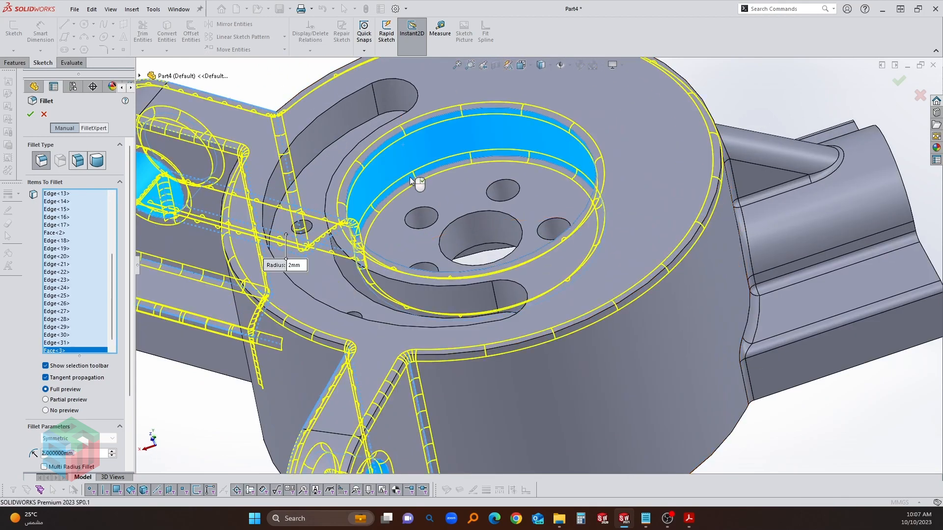
left_click(461, 225)
left_click(342, 116)
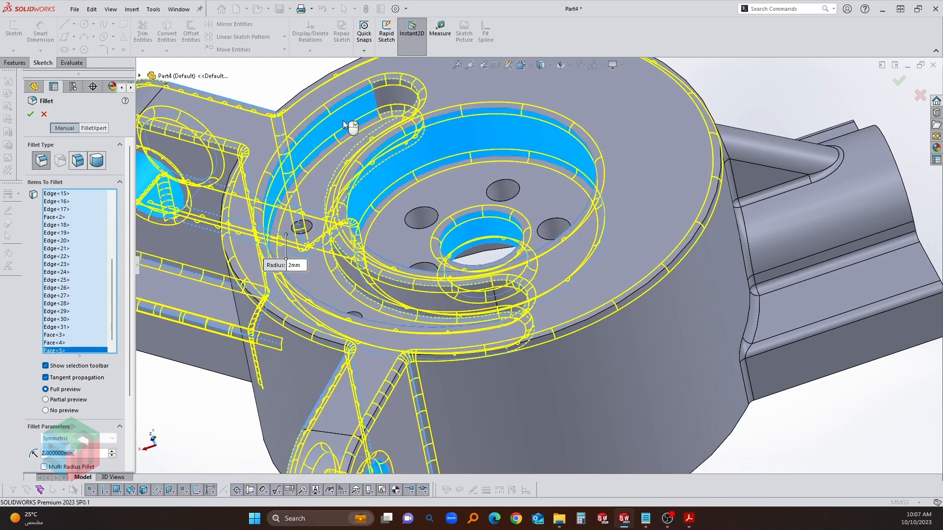
scroll(452, 267, "up", 2)
middle_click_drag(452, 268, 150, 143)
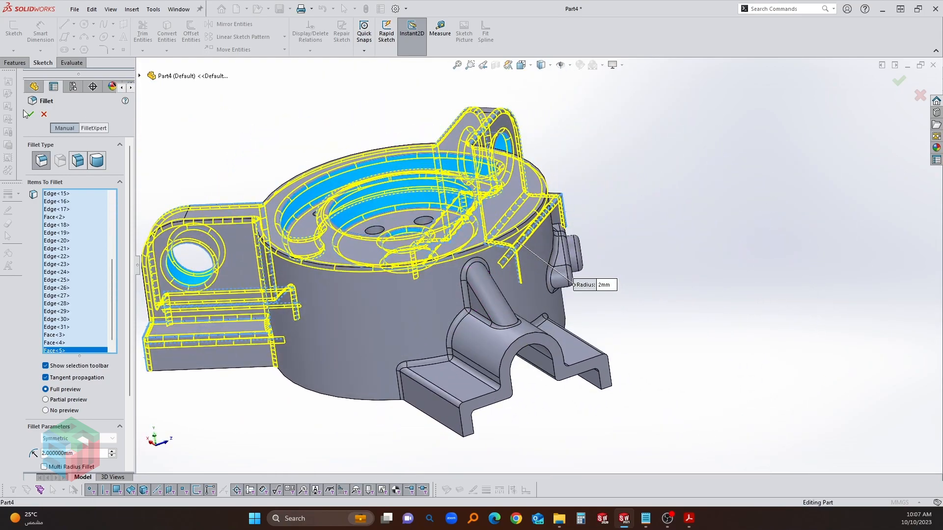
scroll(429, 231, "up", 2)
middle_click_drag(429, 231, 507, 276)
- Check the drawing and assign Alloy Steel from the Steel category as the part's material
key("alt+Tab")
key("alt+Tab")
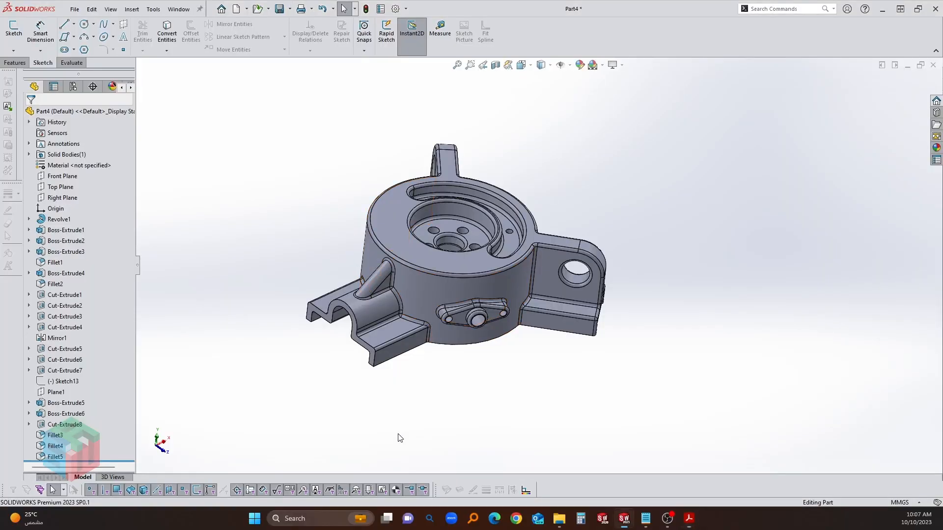
right_click(83, 164)
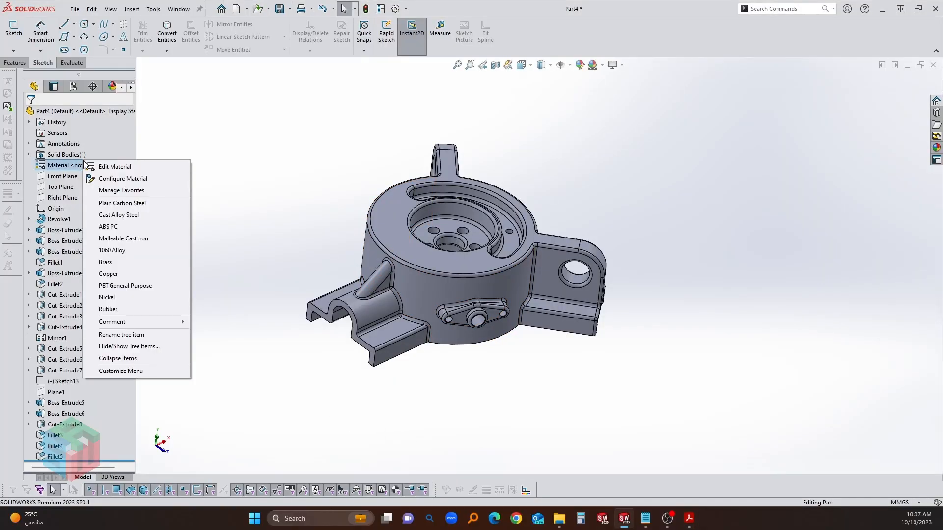
left_click(114, 166)
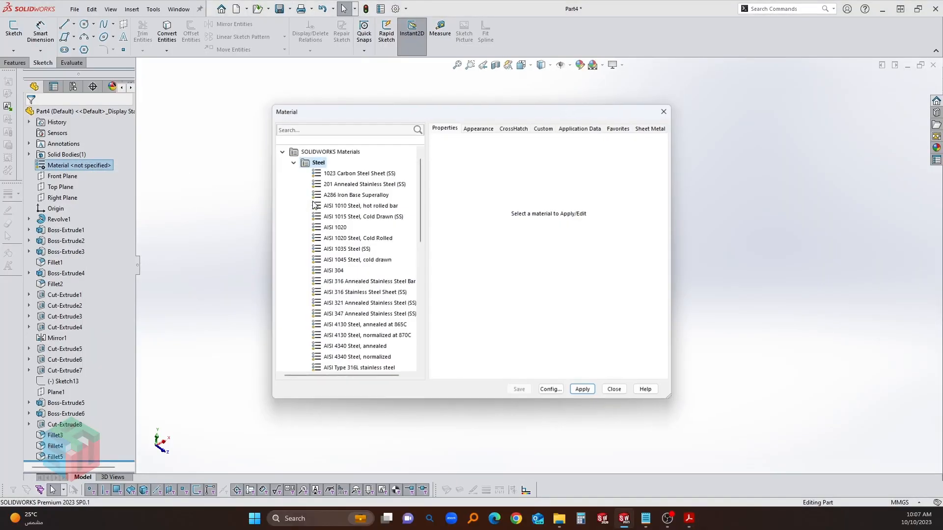
scroll(383, 322, "down", 5)
left_click(344, 228)
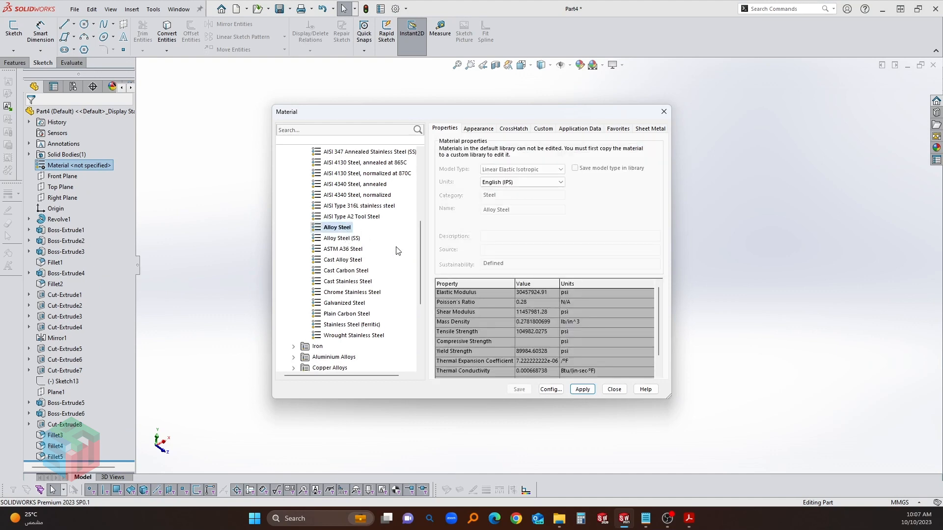
left_click(606, 389)
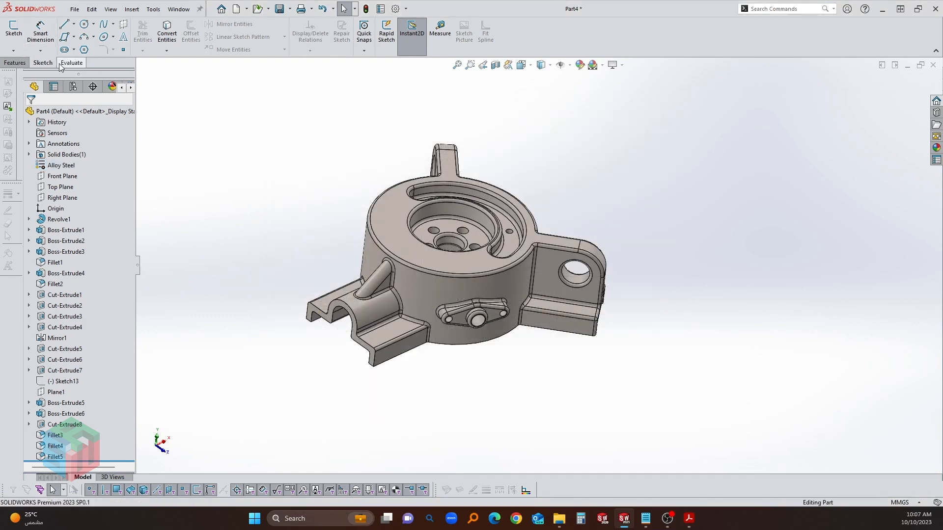
- Evaluate the finished part's mass properties and close the report
left_click(60, 64)
left_click(70, 29)
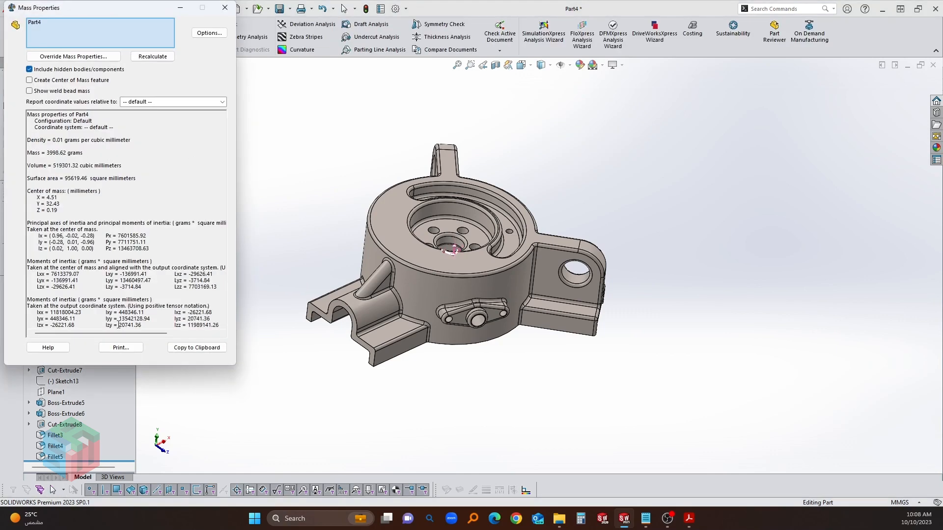
left_click(227, 8)
scroll(347, 183, "down", 2)
middle_click_drag(346, 184, 337, 198)
scroll(369, 198, "up", 2)
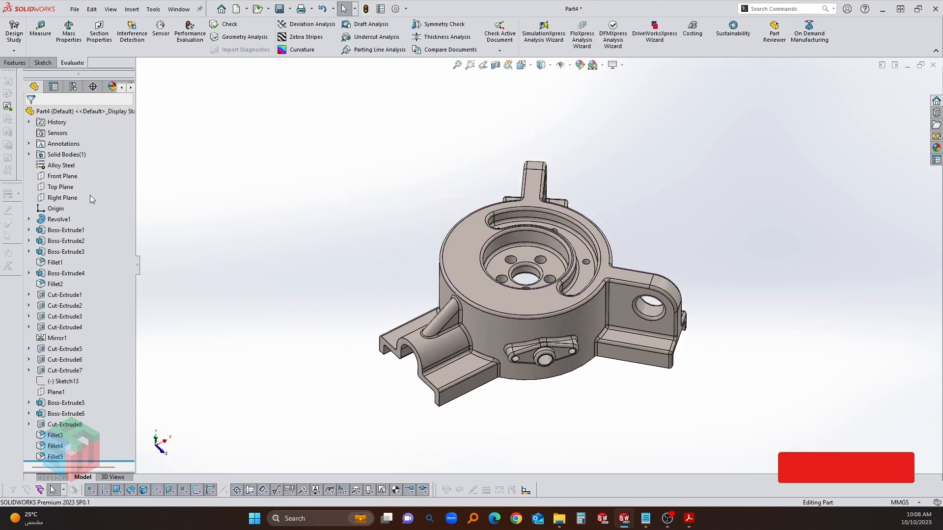